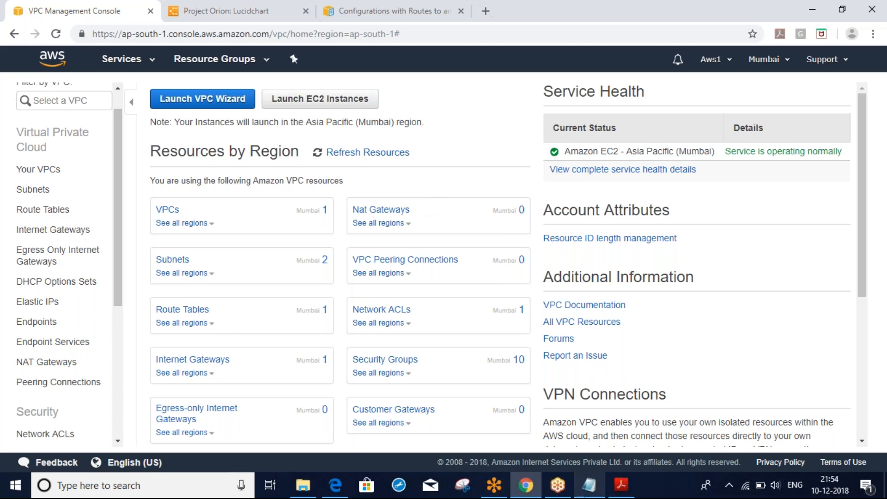
Switch to the blank Notepad window and sketch network A containing a public subnet labelled Pub with a small instance inside.
left_click(586, 495)
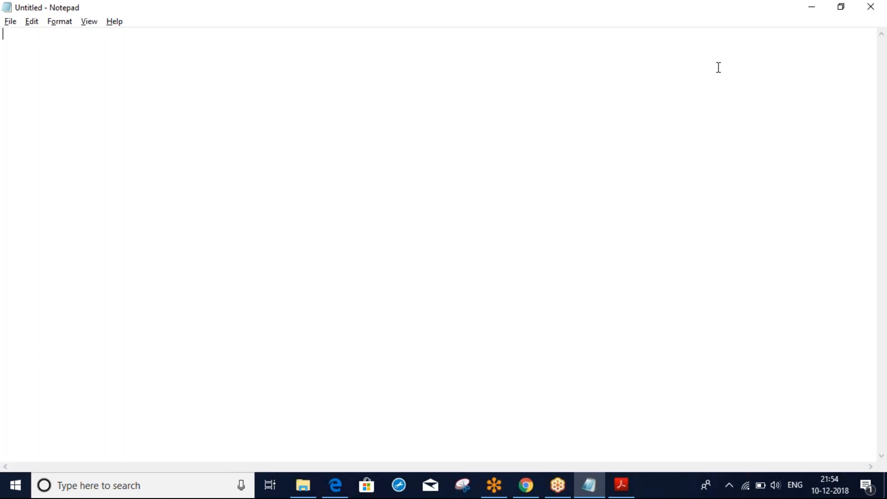
key("ctrl+2")
mouse_move(106, 146)
left_mouse_down()
mouse_move(367, 236)
mouse_move(113, 162)
left_mouse_up()
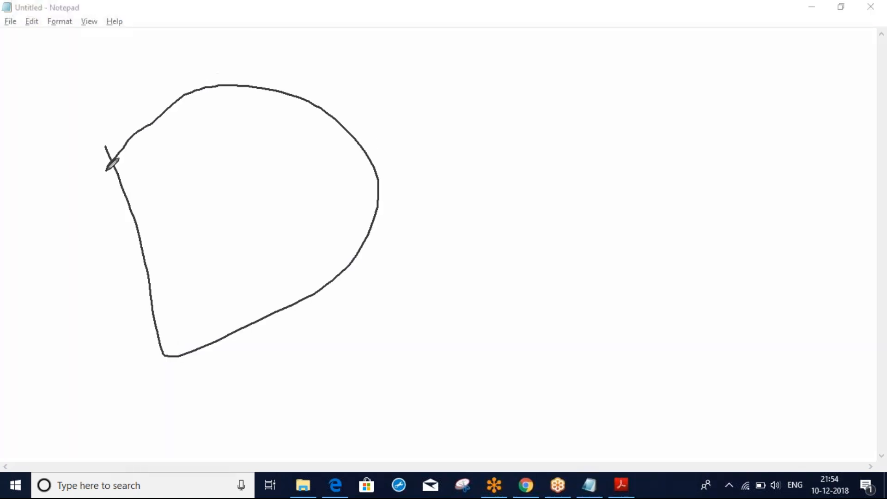
left_click_drag(100, 101, 137, 99)
left_click_drag(124, 85, 95, 84)
mouse_move(151, 172)
left_mouse_down()
mouse_move(304, 249)
mouse_move(153, 165)
left_mouse_up()
mouse_move(199, 234)
left_mouse_down()
mouse_move(216, 270)
mouse_move(206, 231)
mouse_move(234, 234)
mouse_move(240, 216)
mouse_move(262, 253)
left_mouse_up()
mouse_move(163, 177)
left_mouse_down()
mouse_move(196, 184)
mouse_move(164, 176)
left_mouse_up()
Sketch a second network B with a private subnet labelled Pri and draw an arrow to it from network A's public subnet.
mouse_move(539, 116)
left_mouse_down()
mouse_move(551, 198)
mouse_move(536, 133)
left_mouse_up()
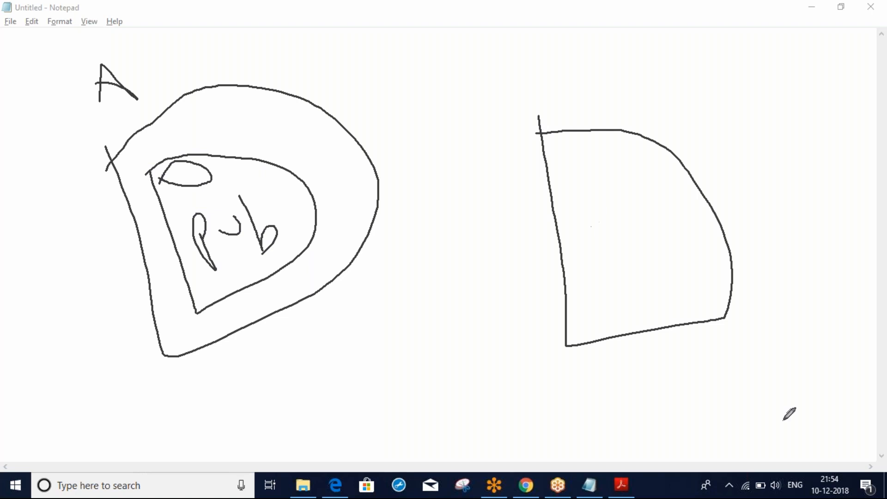
mouse_move(784, 419)
left_mouse_down()
mouse_move(815, 409)
mouse_move(814, 430)
left_mouse_up()
mouse_move(575, 189)
left_mouse_down()
mouse_move(581, 217)
mouse_move(696, 261)
mouse_move(649, 173)
mouse_move(560, 203)
mouse_move(600, 237)
left_mouse_up()
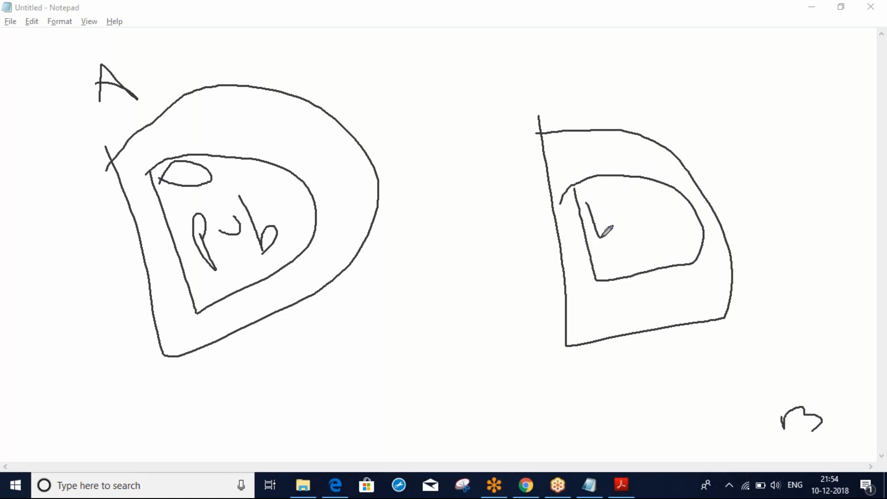
mouse_move(597, 191)
left_mouse_down()
mouse_move(598, 207)
mouse_move(624, 231)
mouse_move(661, 229)
mouse_move(675, 217)
left_mouse_up()
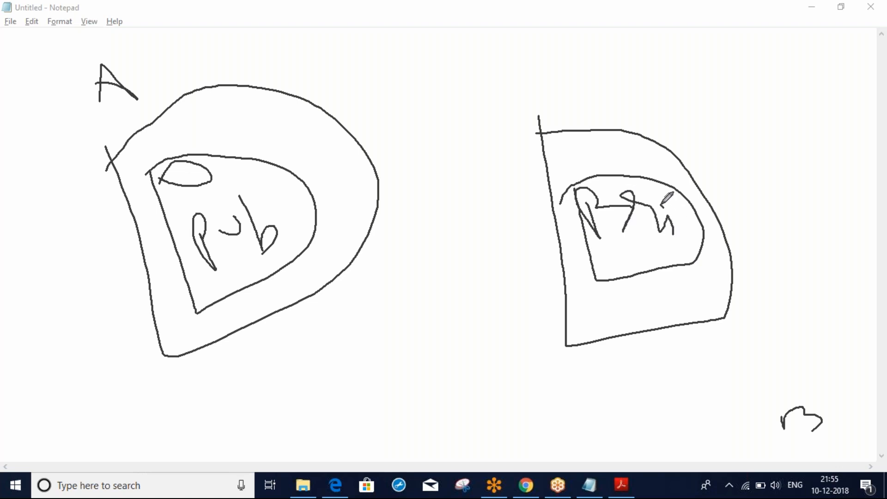
mouse_move(254, 218)
left_mouse_down()
mouse_move(548, 215)
mouse_move(532, 174)
left_mouse_up()
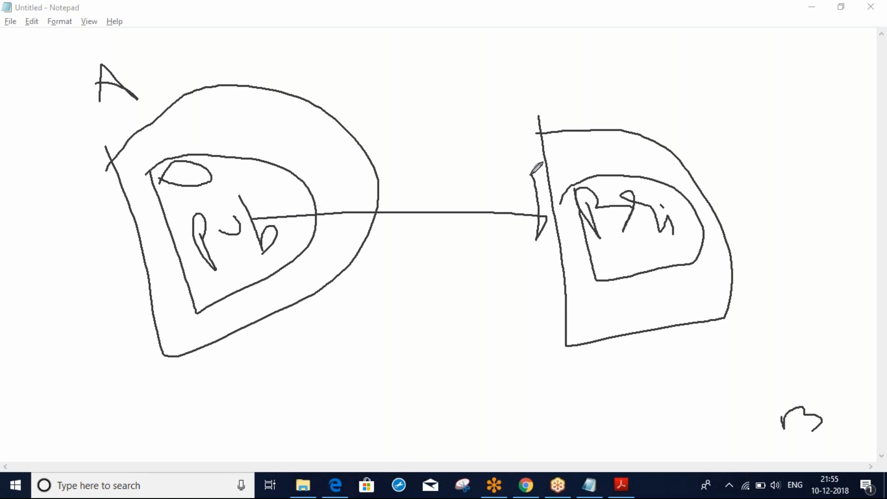
Erase the network sketch, leave drawing mode and switch back to the VPC console in Chrome.
left_click(796, 39)
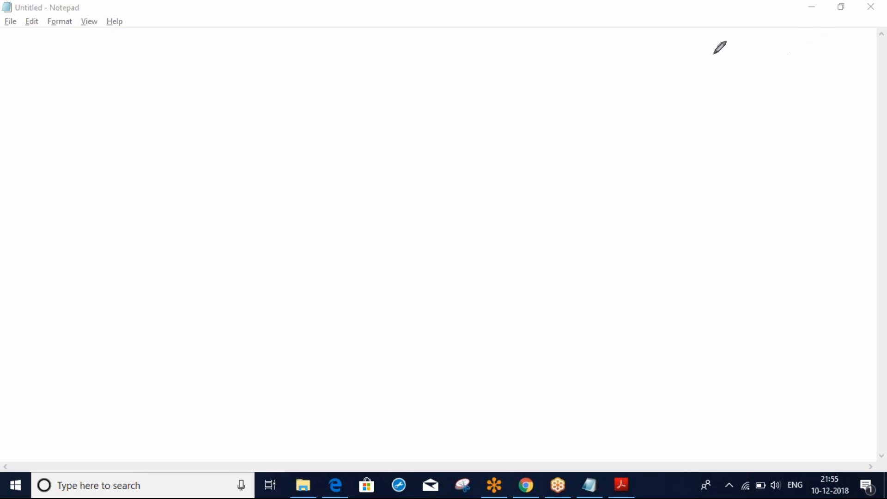
left_click(697, 46)
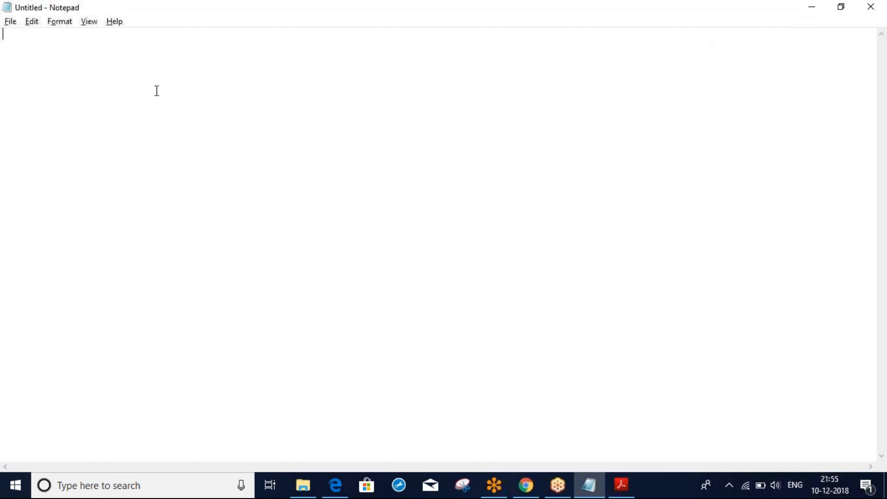
key("alt+Tab")
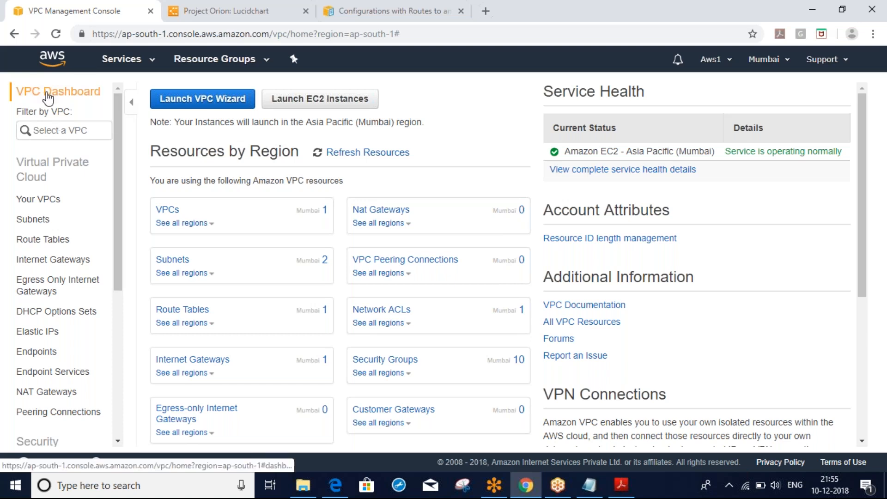
Look through the existing VPCs and subnets in the Mumbai region, ending on the VPC Dashboard.
left_click(205, 108)
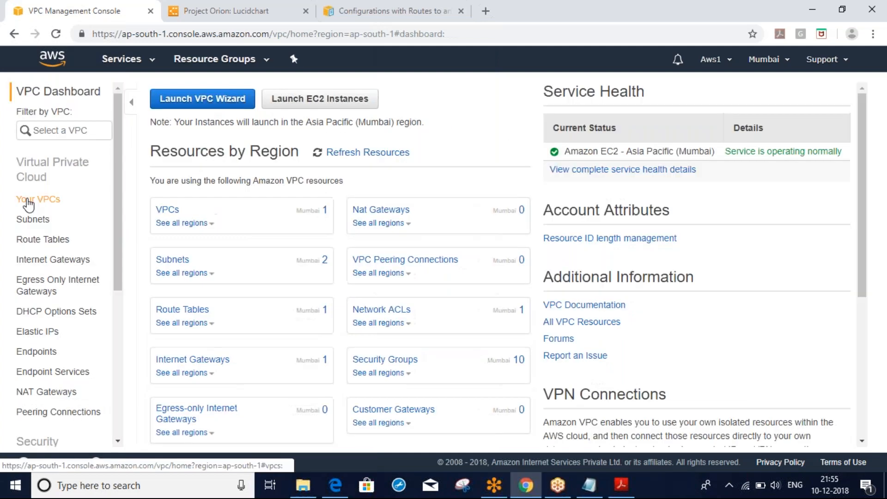
left_click(59, 199)
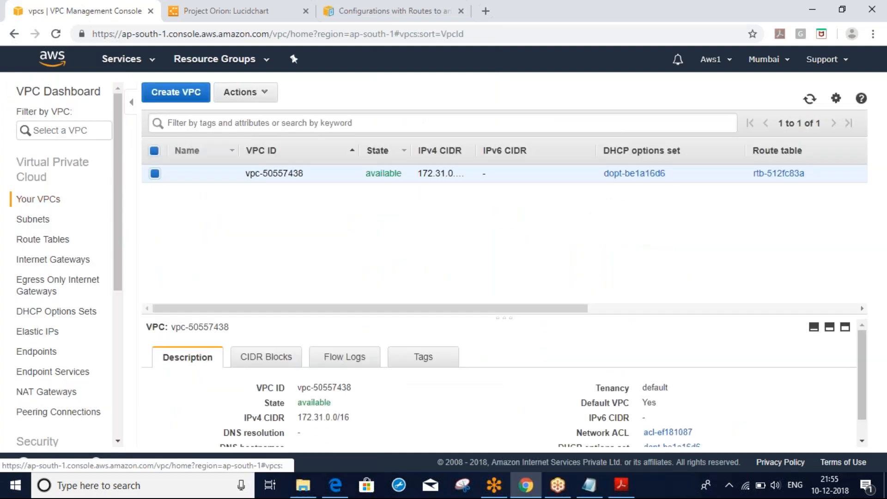
left_click(31, 220)
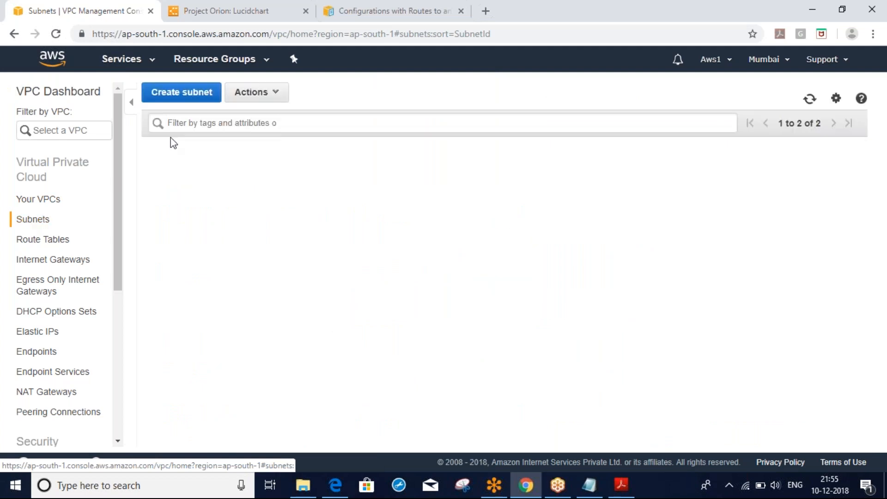
left_click(60, 96)
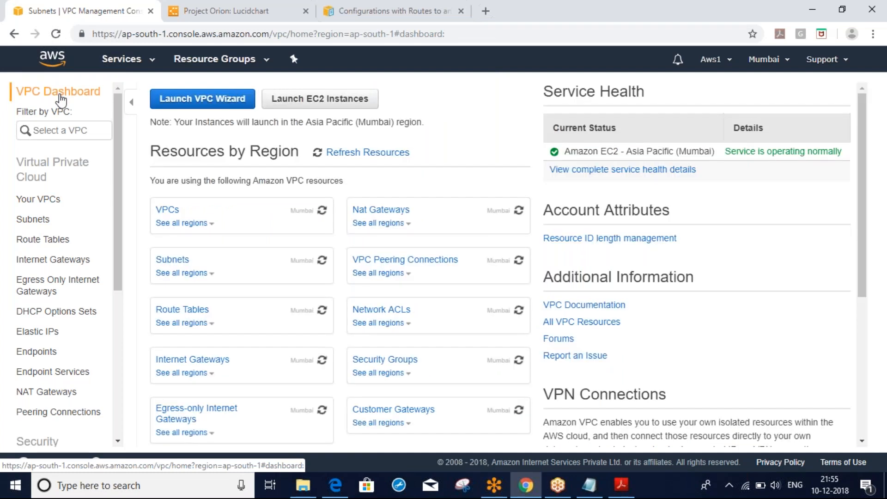
left_click(192, 98)
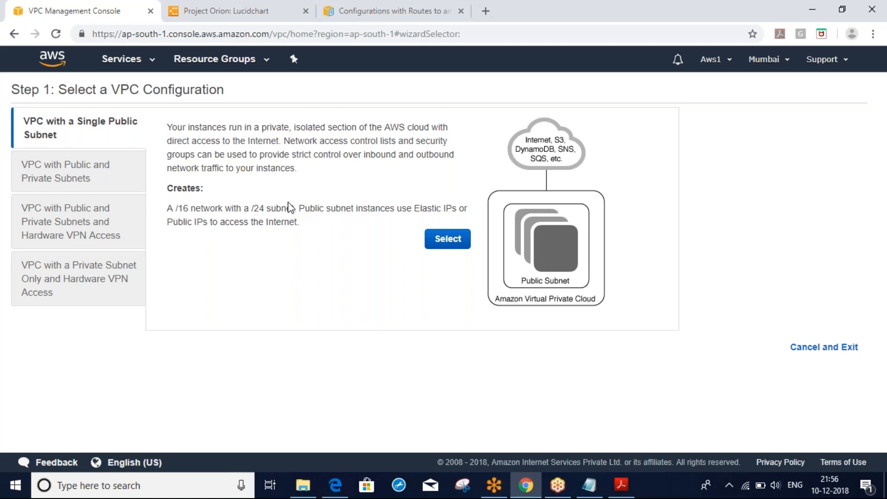
triple_click(309, 229)
left_click_drag(234, 176, 171, 141)
left_click(813, 354)
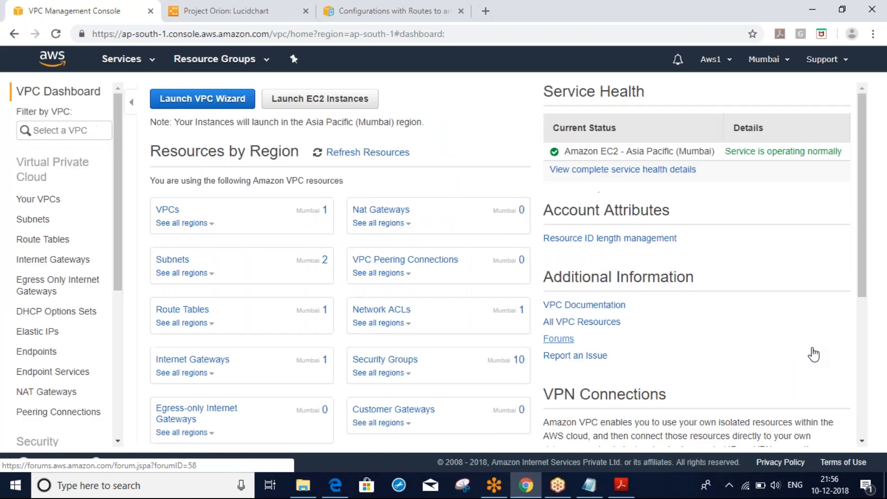
Check the VPC list and the subnet list again before returning to the VPC Dashboard.
left_click(52, 204)
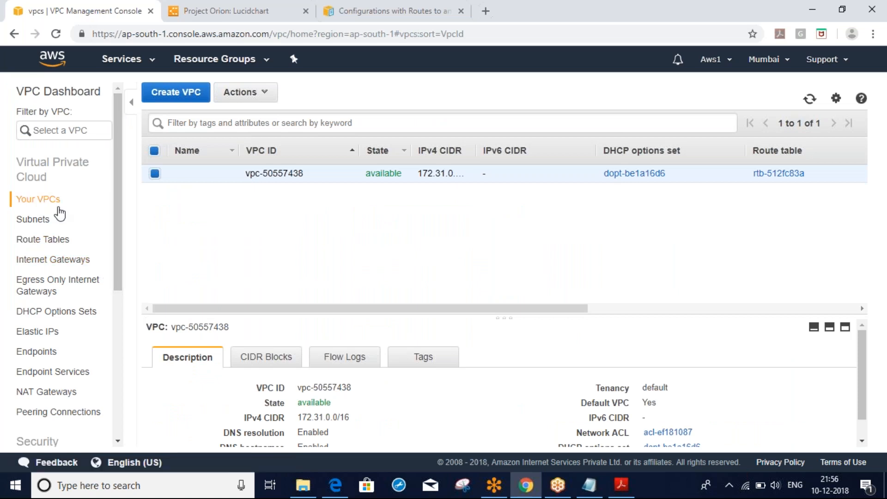
left_click(41, 221)
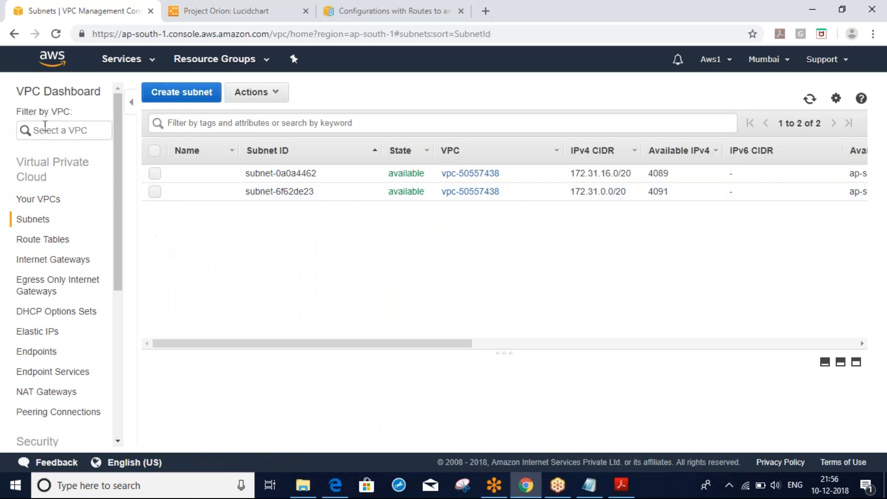
left_click(79, 99)
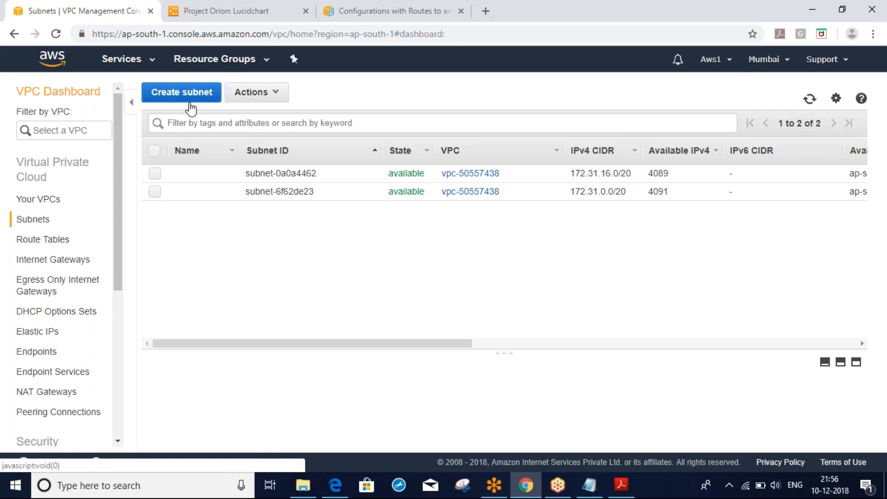
Create a VPC with a single public subnet through the VPC Wizard, naming it VPC-A and keeping the default settings.
left_click(191, 107)
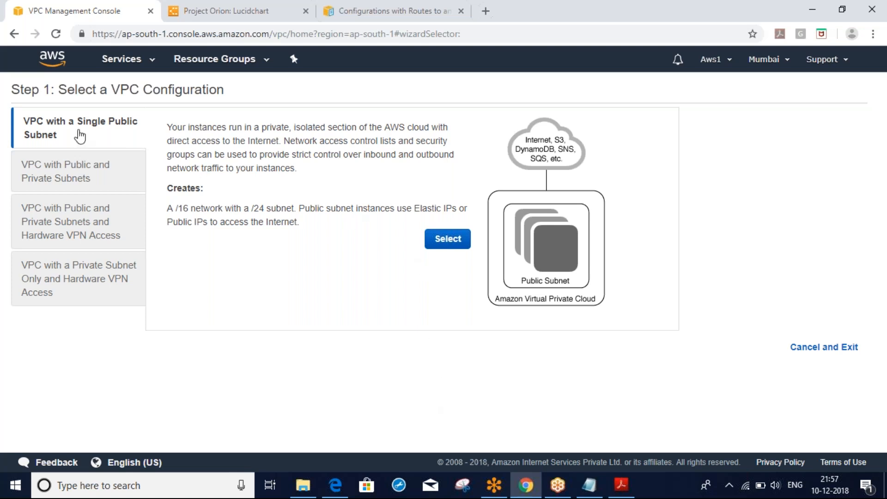
left_click(442, 238)
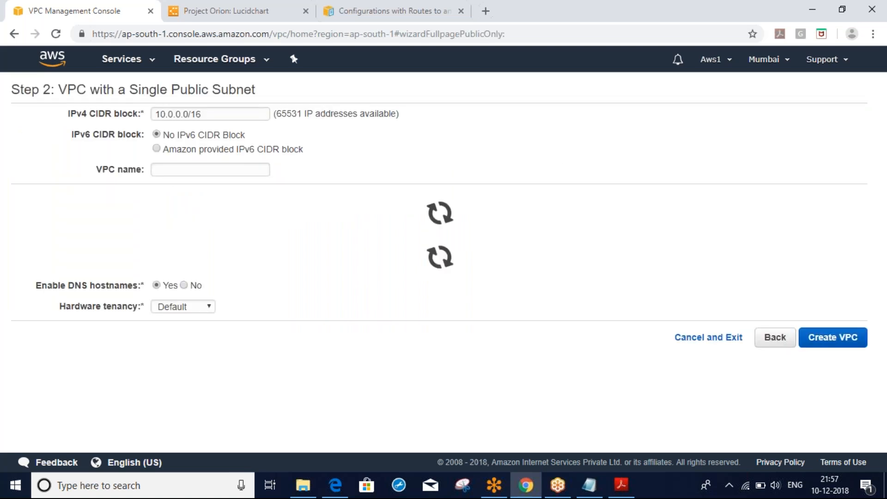
left_click(185, 168)
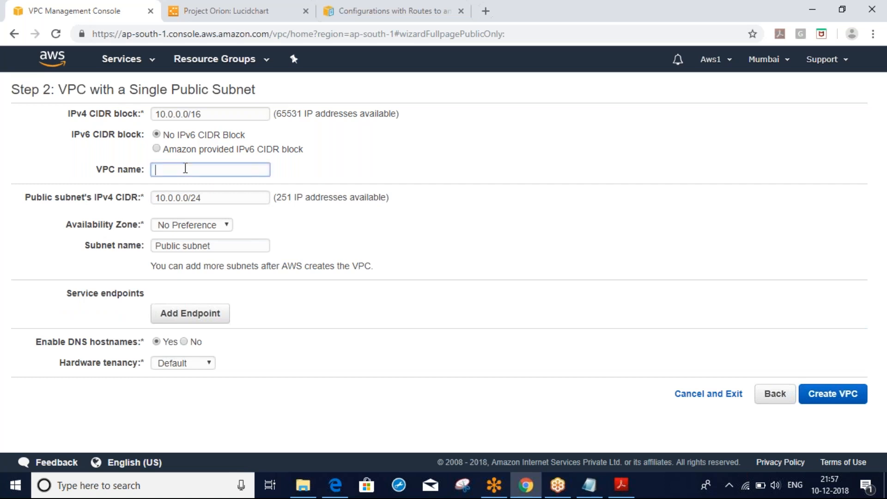
type("p")
key("BackSpace")
type("VPC-A")
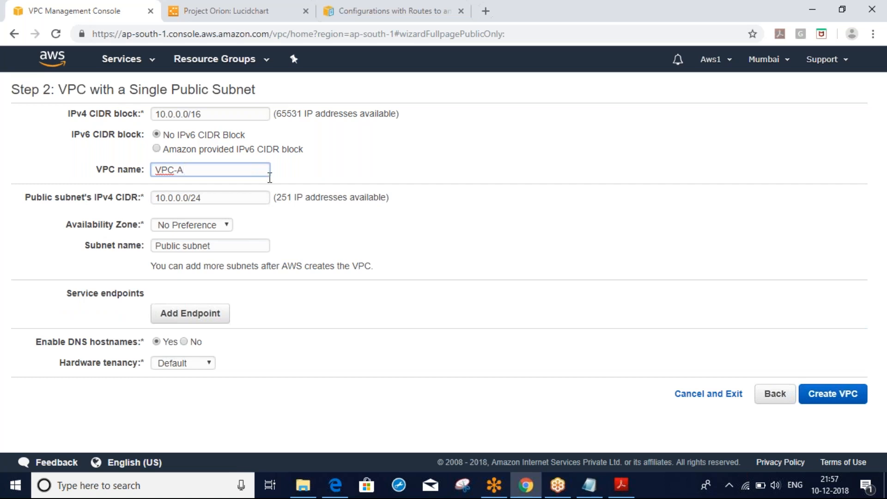
left_click(474, 226)
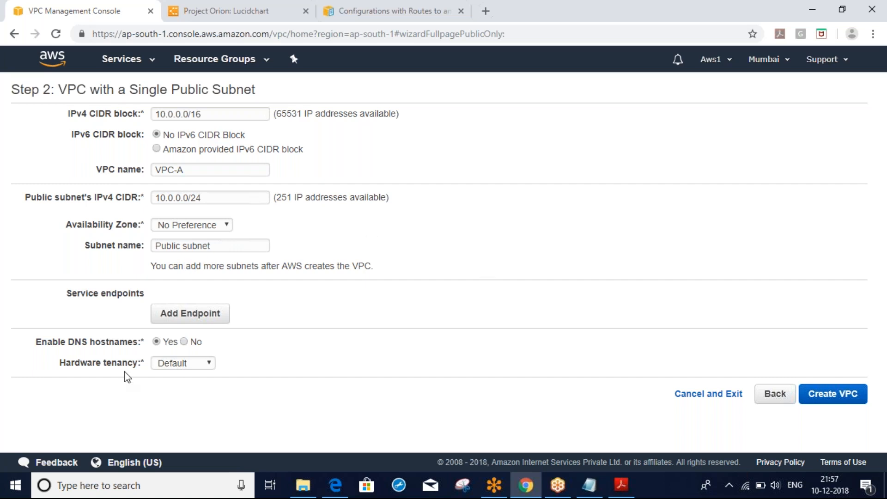
left_click(839, 400)
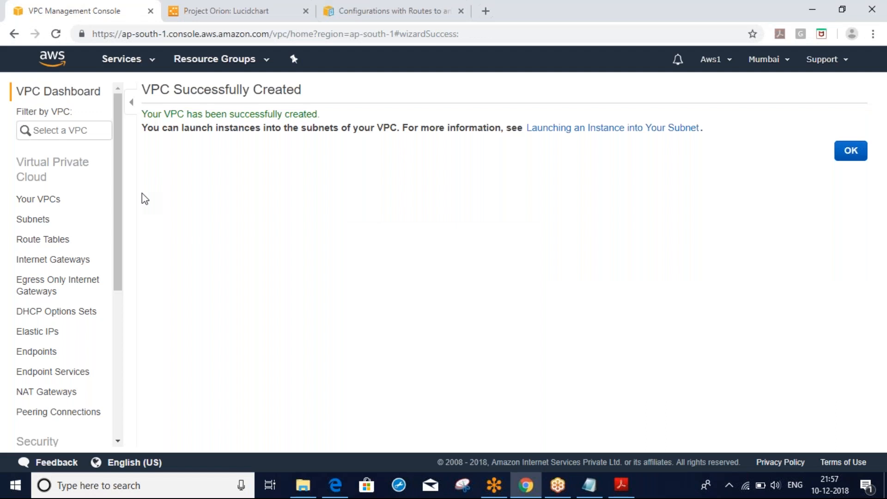
Review the VPCs, subnets, route tables and internet gateways, and inspect the details of the internet gateway attached to VPC-A.
left_click(38, 199)
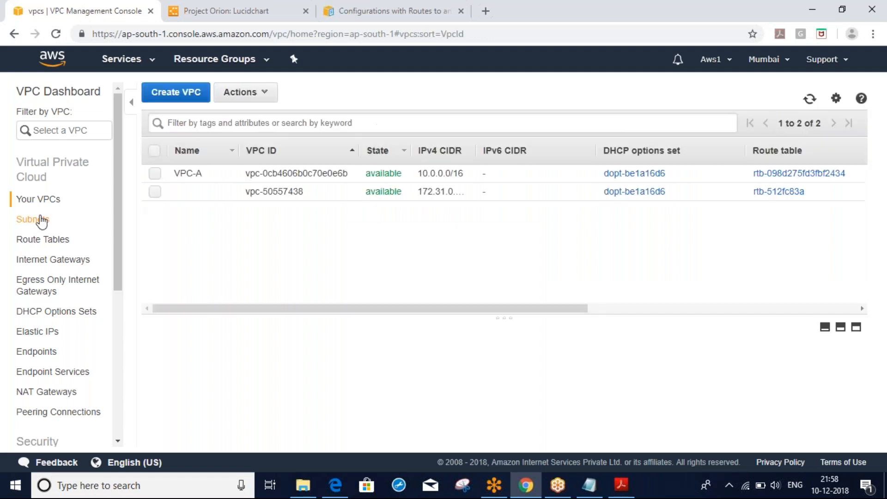
left_click(33, 219)
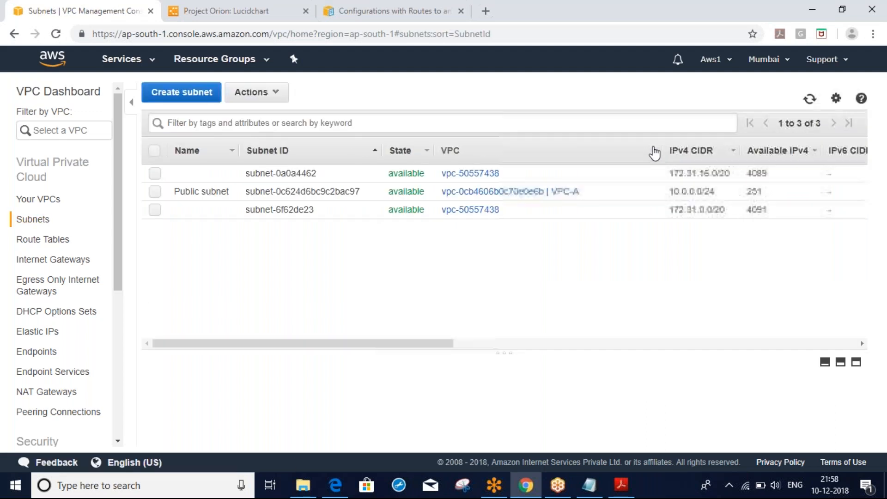
left_click(54, 240)
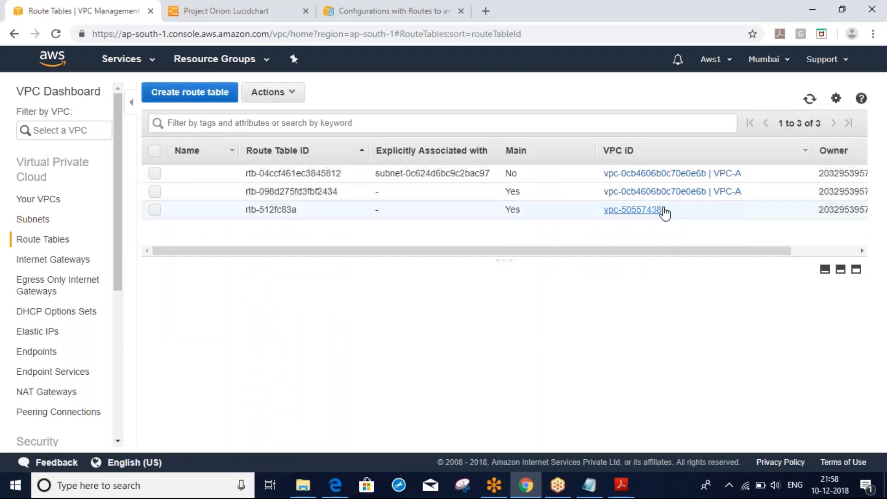
left_click(37, 261)
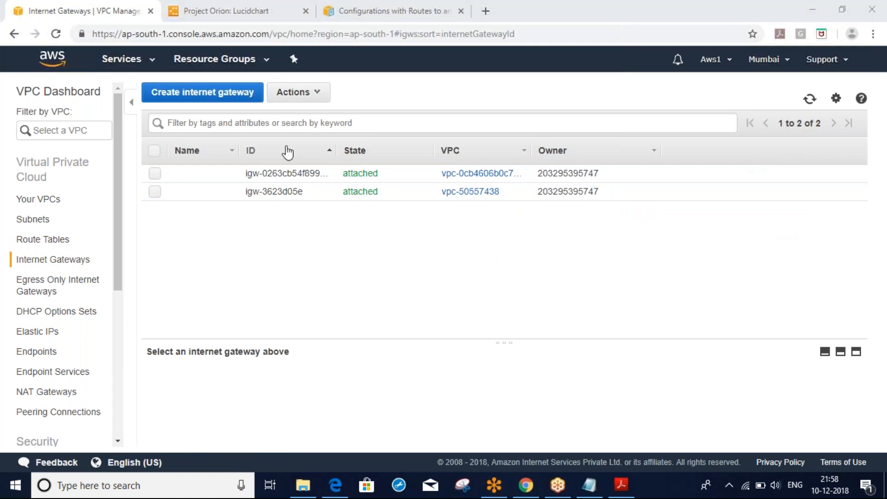
left_click(154, 173)
left_click_drag(447, 341, 452, 225)
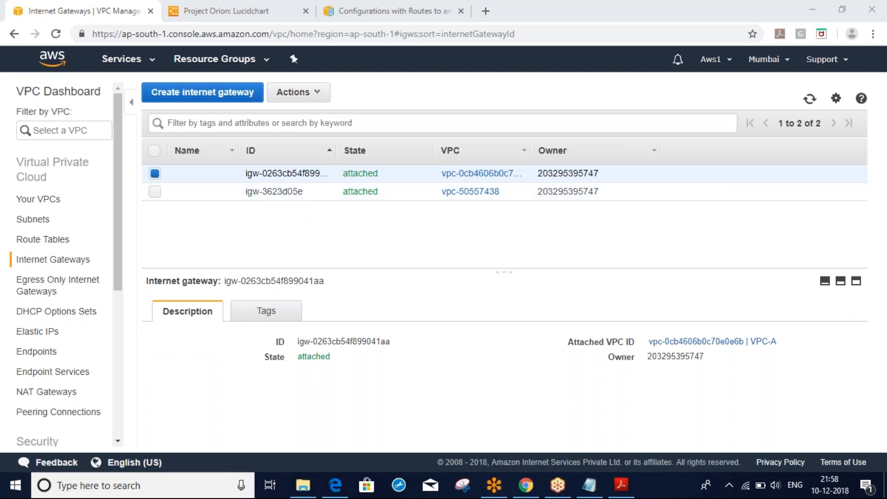
Start the VPC Wizard with the public and private subnets configuration and name the VPC VPC-B.
left_click(51, 99)
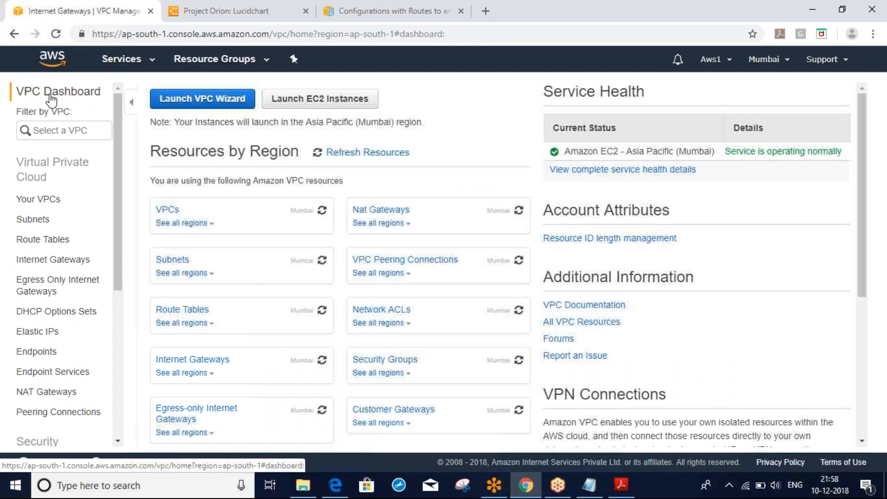
left_click(218, 104)
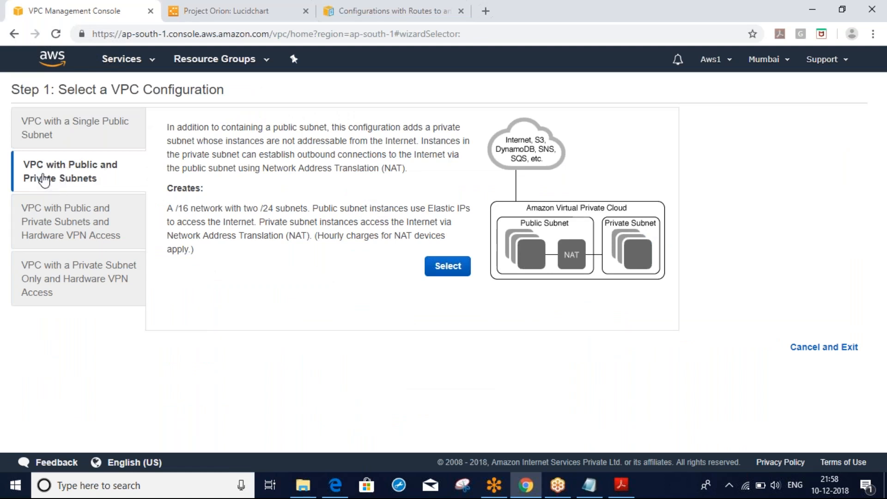
left_click(448, 269)
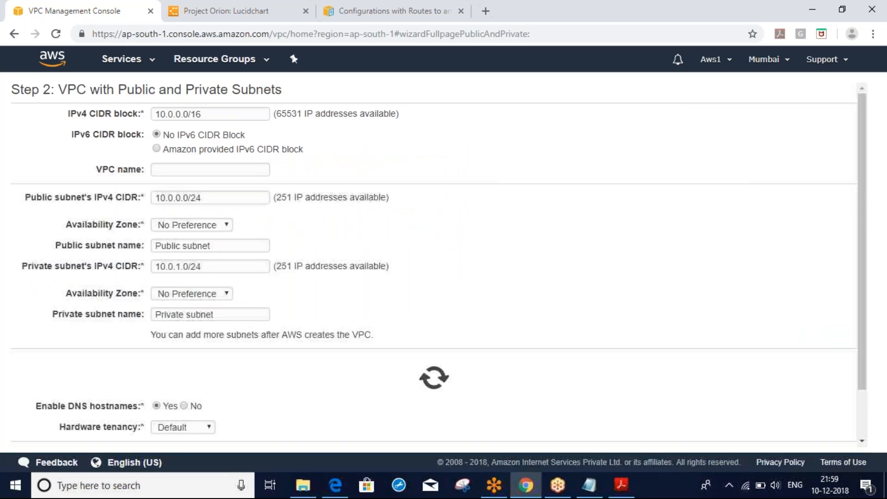
left_click(210, 169)
type("VPC-B")
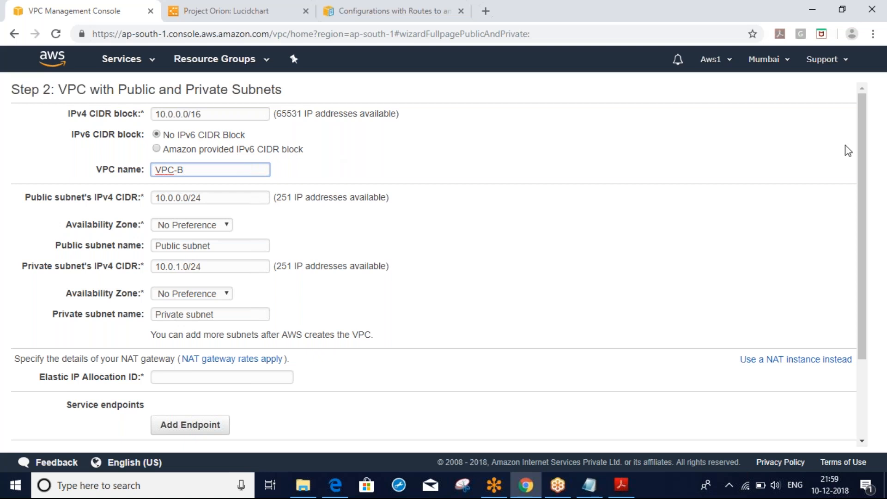
Check the rest of the form, including the available Elastic IP allocations, and open the VPC console in a second browser tab.
scroll(871, 166, "down", 1)
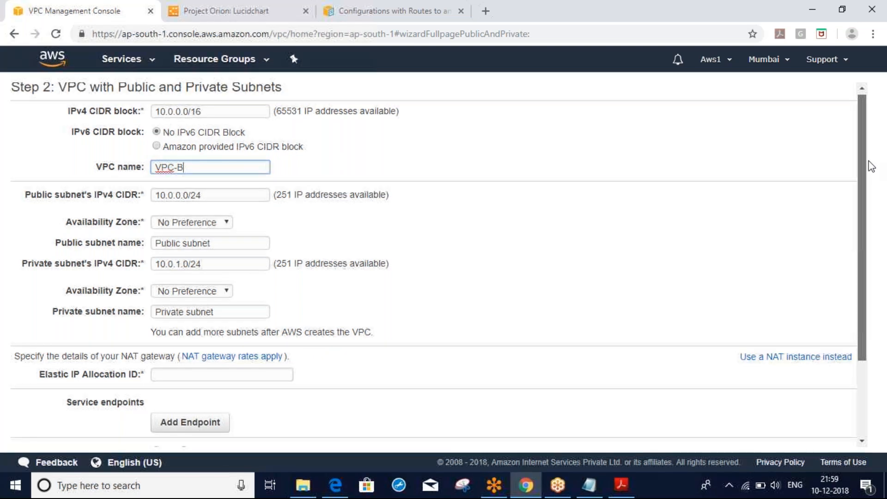
scroll(872, 166, "down", 2)
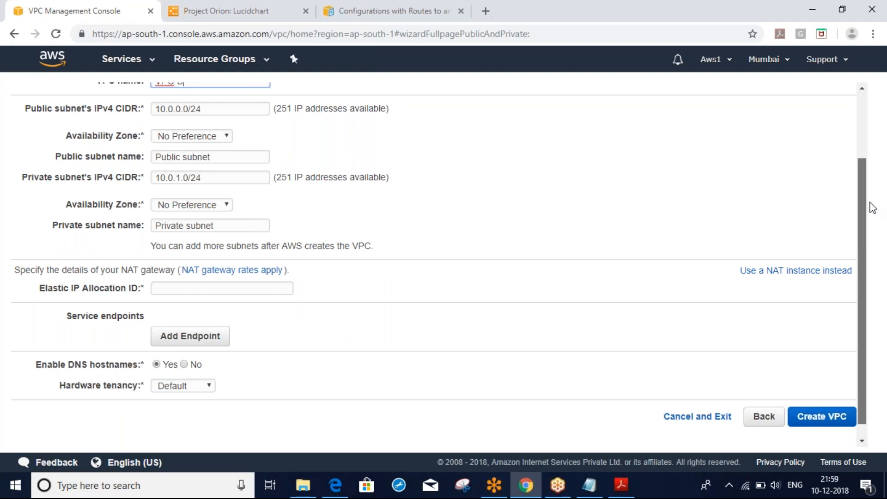
scroll(873, 208, "down", 1)
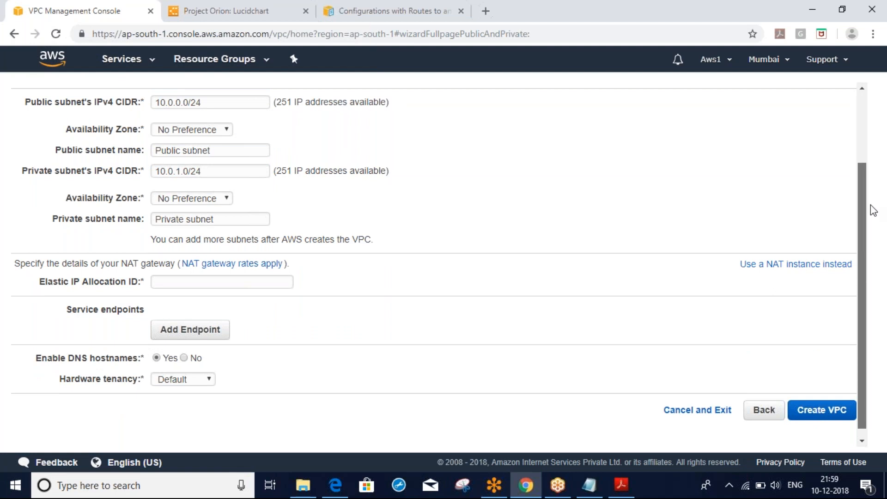
scroll(197, 283, "up", 1)
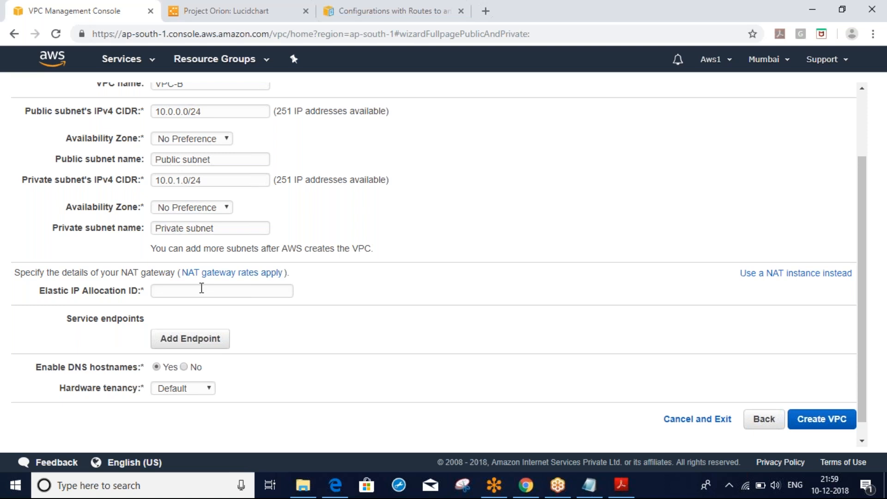
left_click(202, 289)
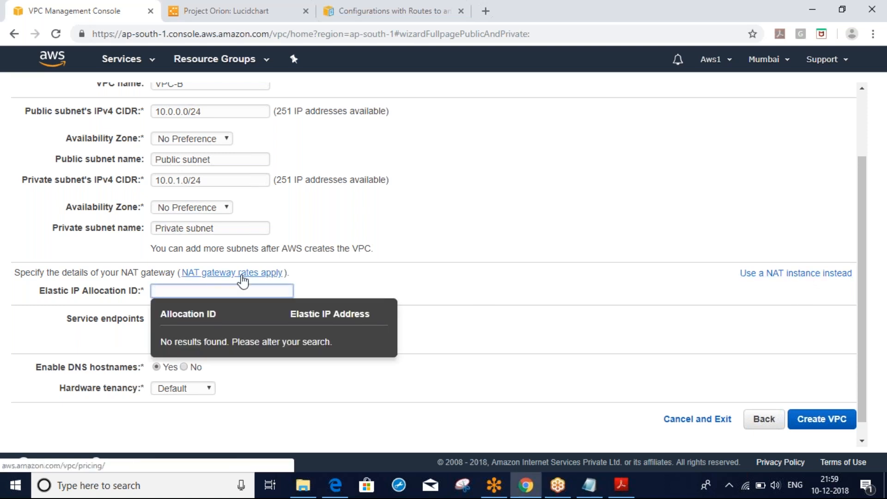
left_click(517, 316)
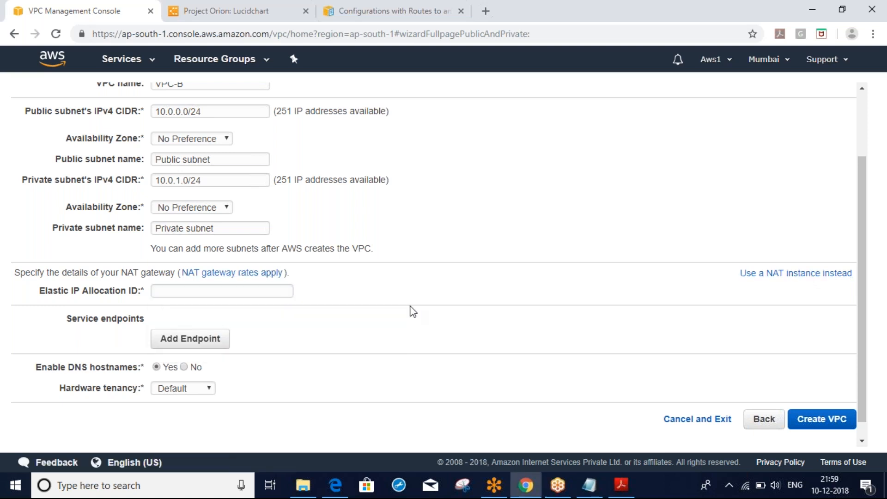
left_click(175, 291)
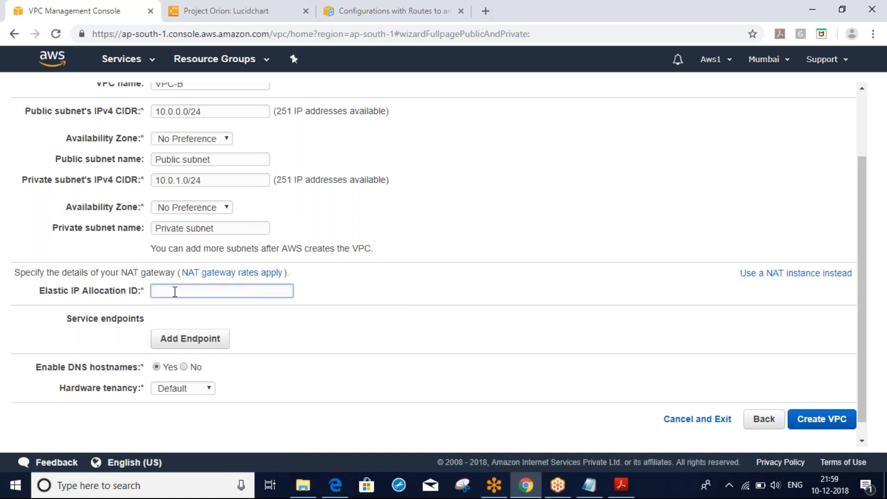
left_click(495, 319)
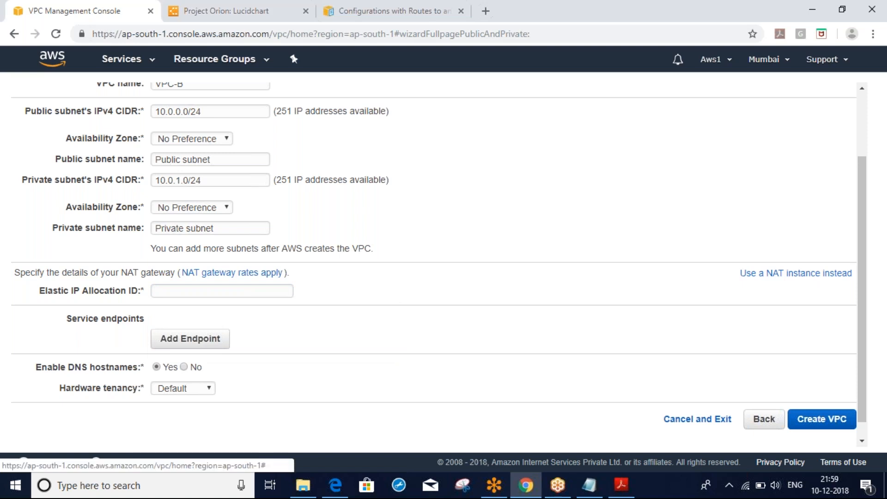
right_click(109, 55)
left_click(160, 65)
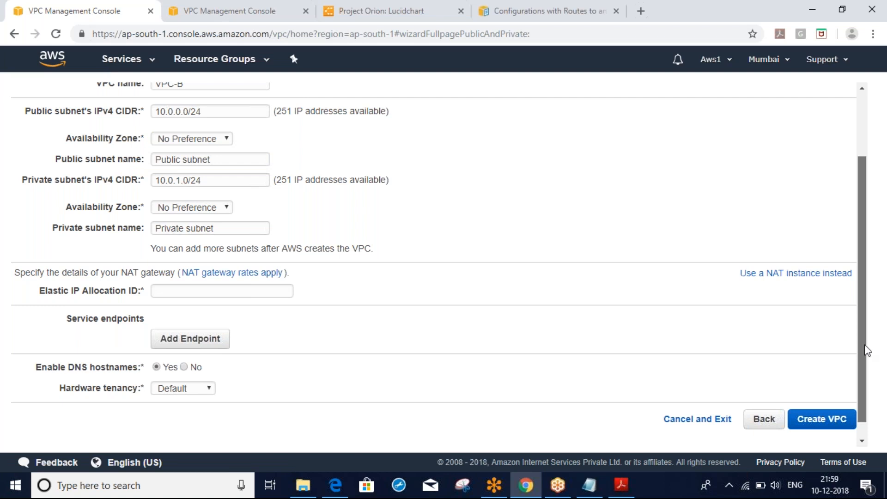
Set the IPv4 CIDR block of VPC-B to 172.168.0.0/16.
left_click_drag(867, 350, 876, 288)
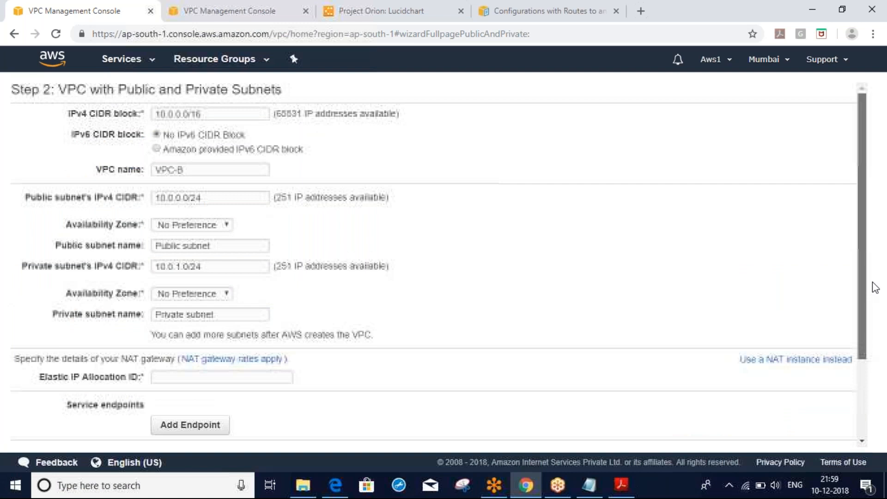
left_click(188, 115)
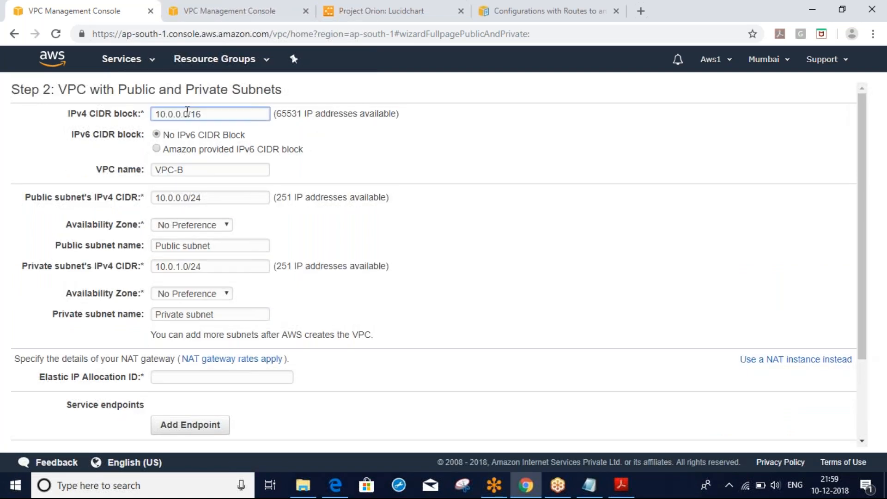
key("BackSpace")
key("BackSpace")
key("BackSpace")
key("BackSpace")
key("BackSpace")
key("BackSpace")
key("BackSpace")
key("BackSpace")
type("17u2.169")
key("BackSpace")
type("8.0.0")
left_click(357, 148)
left_click(213, 115)
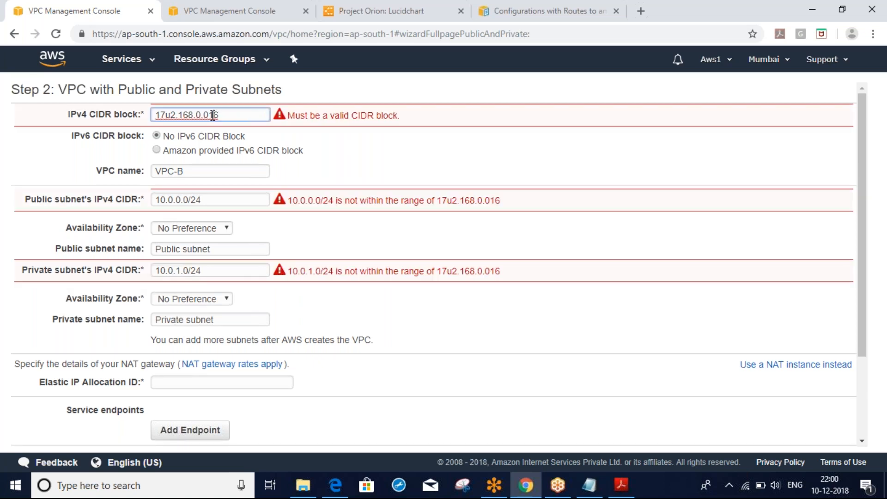
type("/")
left_click(362, 154)
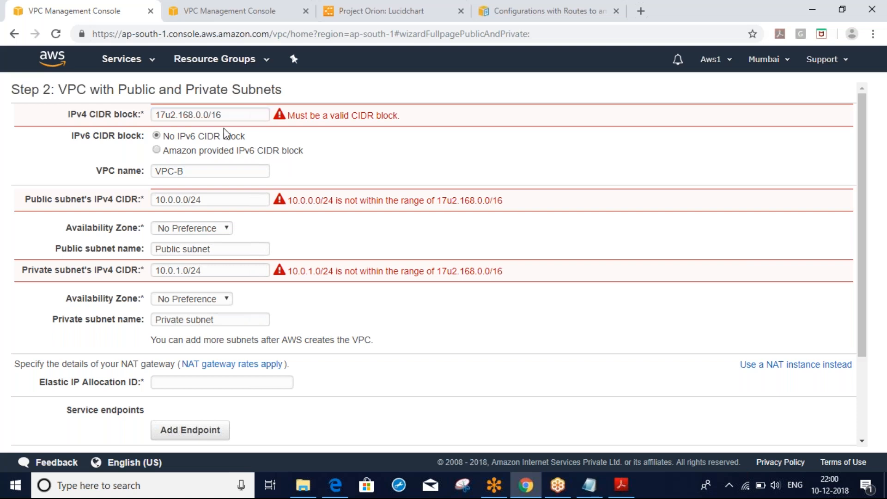
left_click(171, 113)
key("BackSpace")
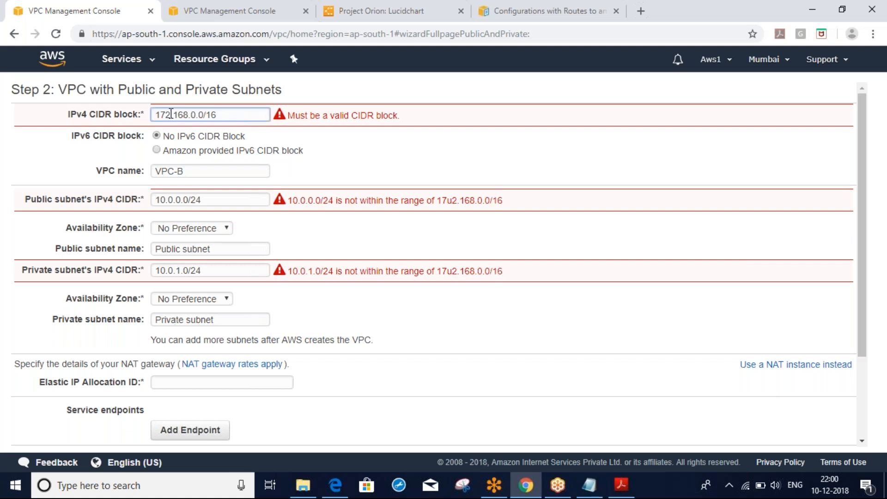
left_click(378, 153)
Set the public subnet's IPv4 CIDR to 172.168.1.0/24.
double_click(187, 198)
type("172.168")
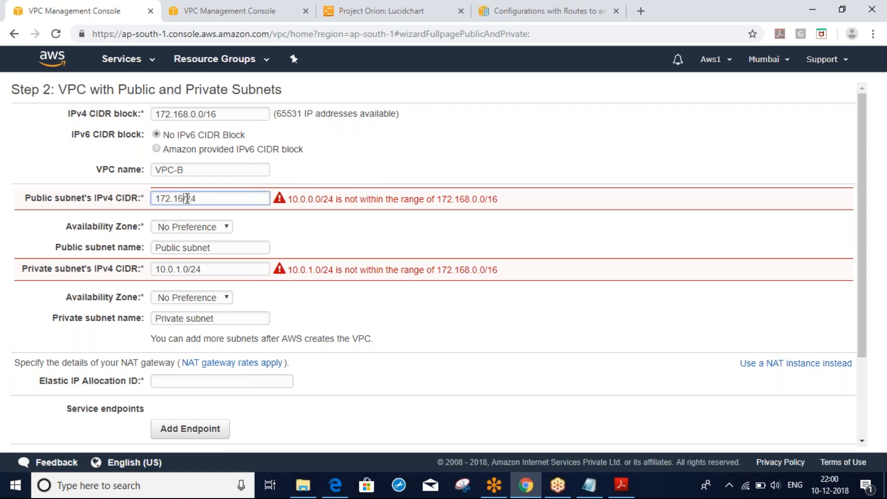
type(".1.0")
left_click(323, 235)
Set the private subnet's IPv4 CIDR to 172.168.2.0/24.
left_click(188, 269)
key("BackSpace")
key("BackSpace")
key("BackSpace")
key("BackSpace")
key("BackSpace")
key("BackSpace")
key("BackSpace")
type("72.16")
type("8")
type(".2.0")
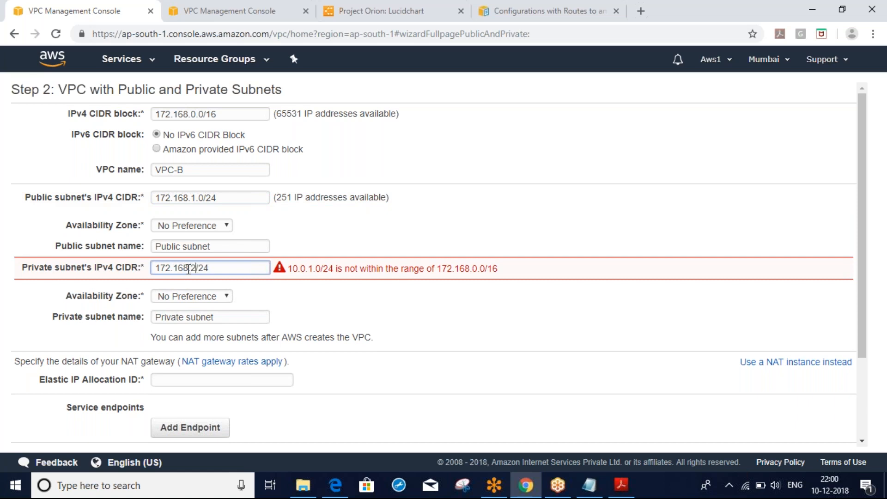
left_click(447, 307)
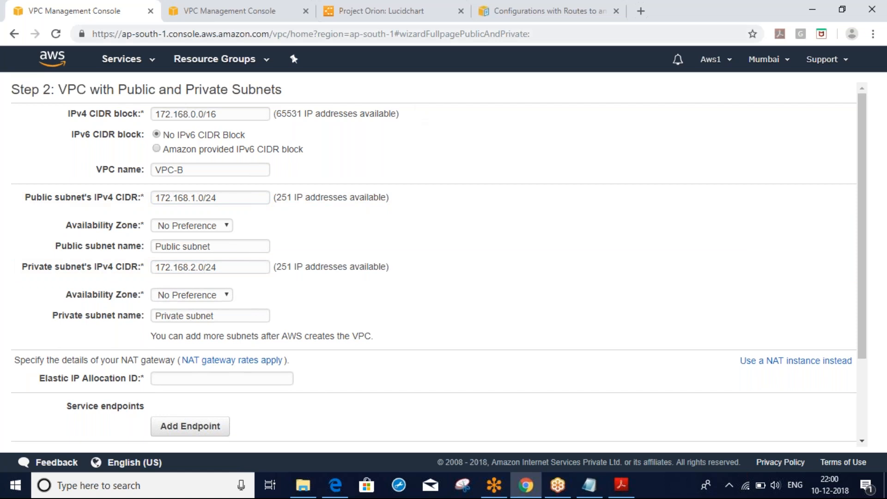
Allocate a new Elastic IP address with VPC scope in the second VPC console tab.
left_click(257, 13)
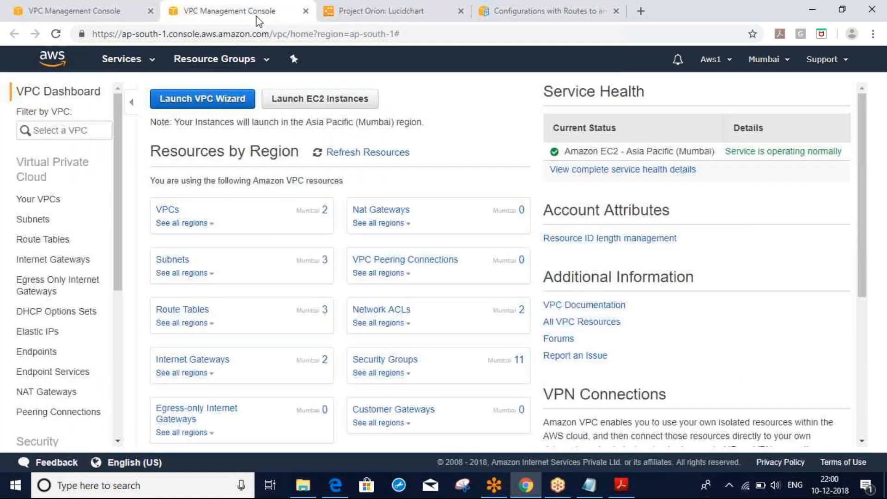
left_click(63, 17)
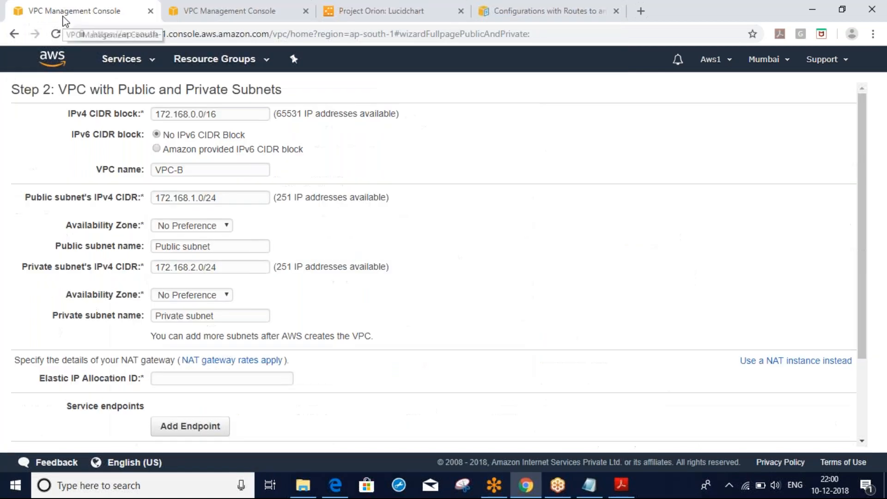
left_click(235, 12)
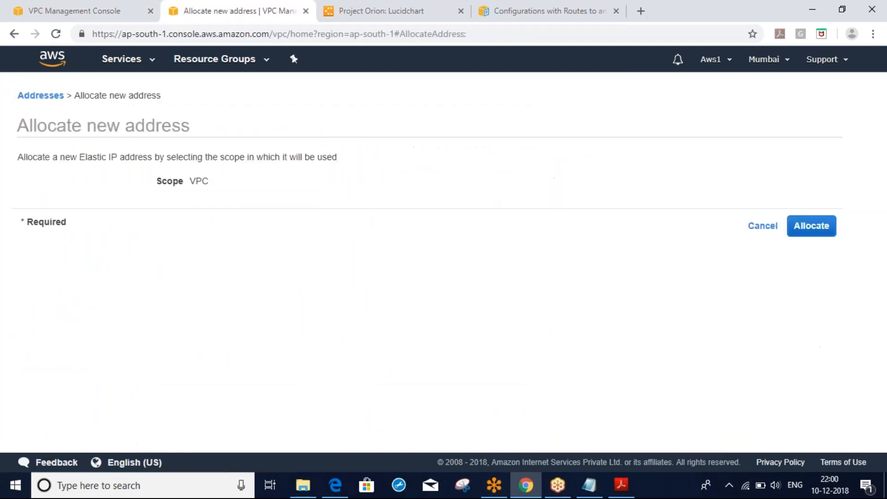
left_click(811, 226)
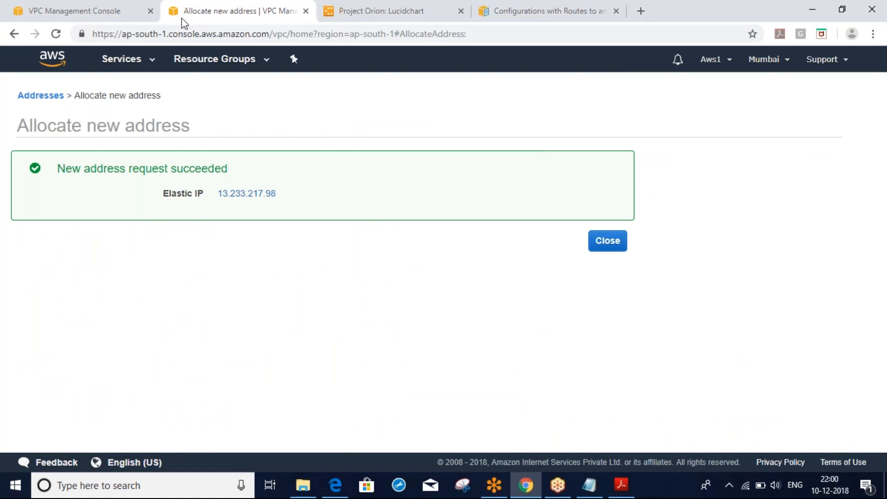
Assign the newly allocated Elastic IP to the NAT gateway in the VPC-B form and review the remaining settings.
left_click(92, 10)
left_click(194, 380)
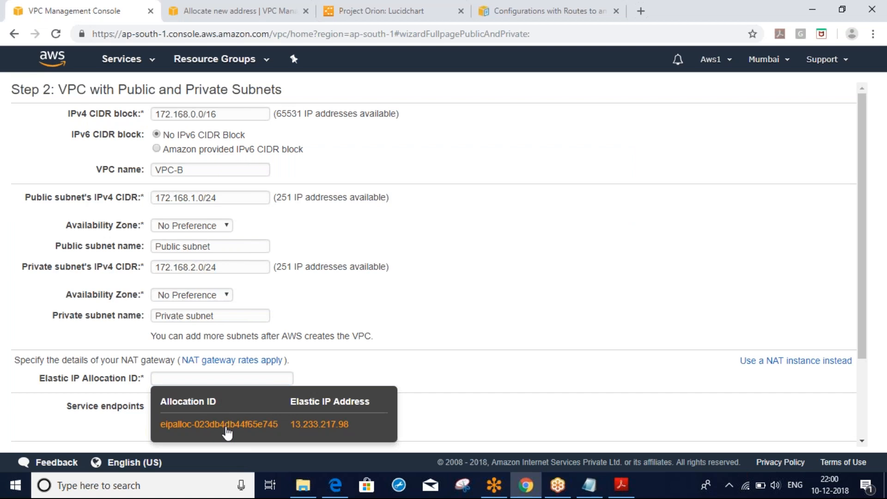
left_click(227, 427)
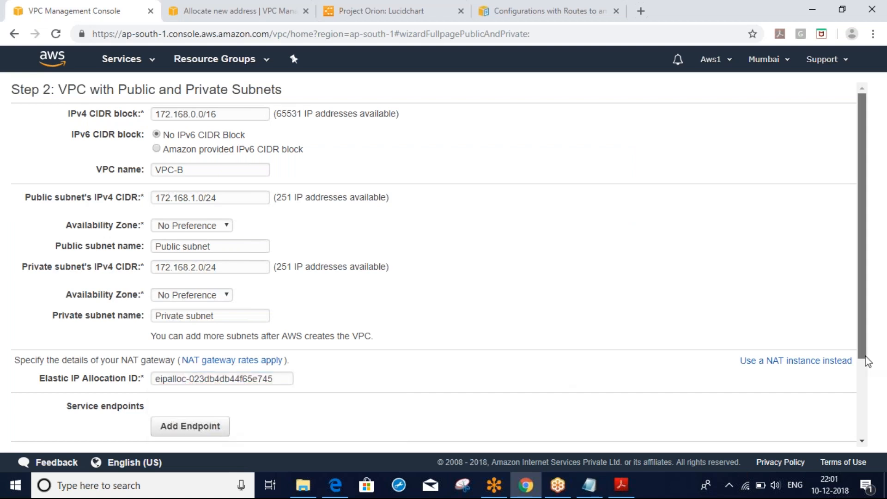
scroll(873, 398, "down", 1)
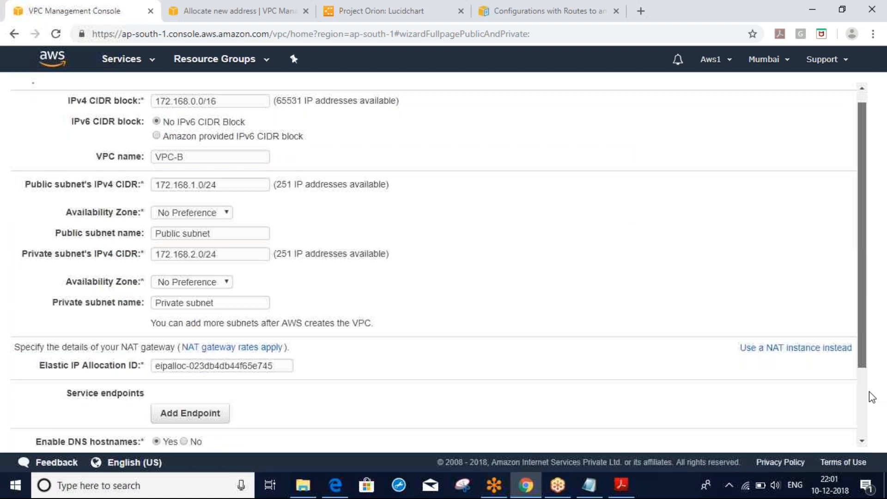
scroll(872, 397, "down", 2)
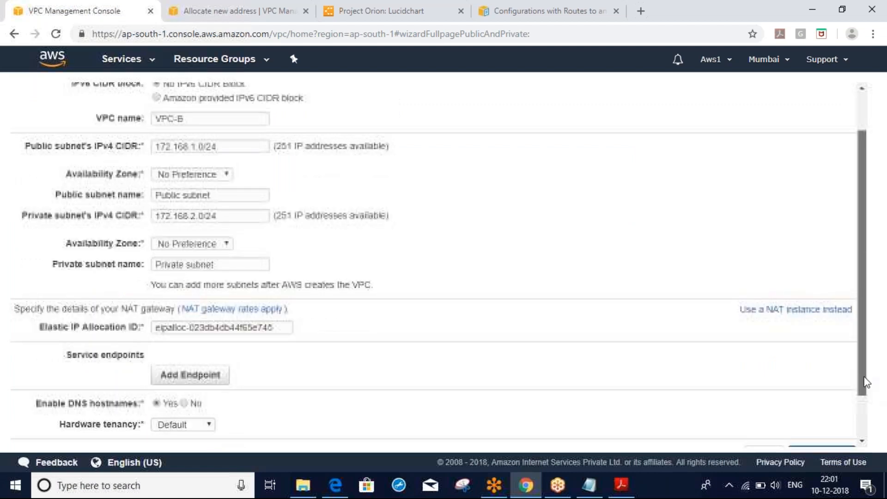
scroll(867, 382, "down", 1)
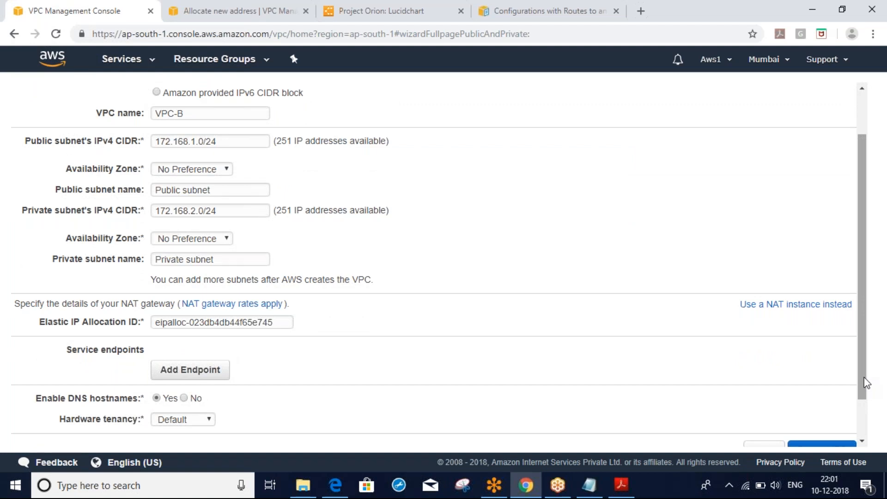
scroll(867, 382, "up", 2)
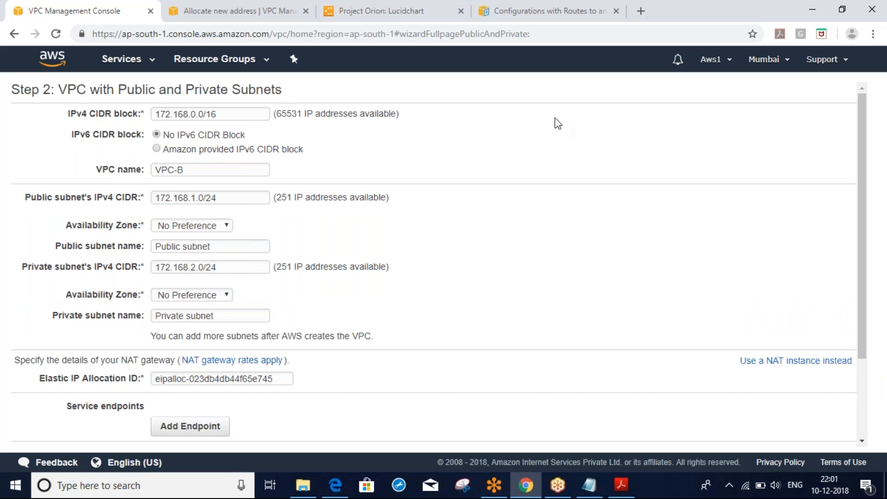
Open the VPC Wizard's configuration selection in the second VPC console tab.
left_click(261, 15)
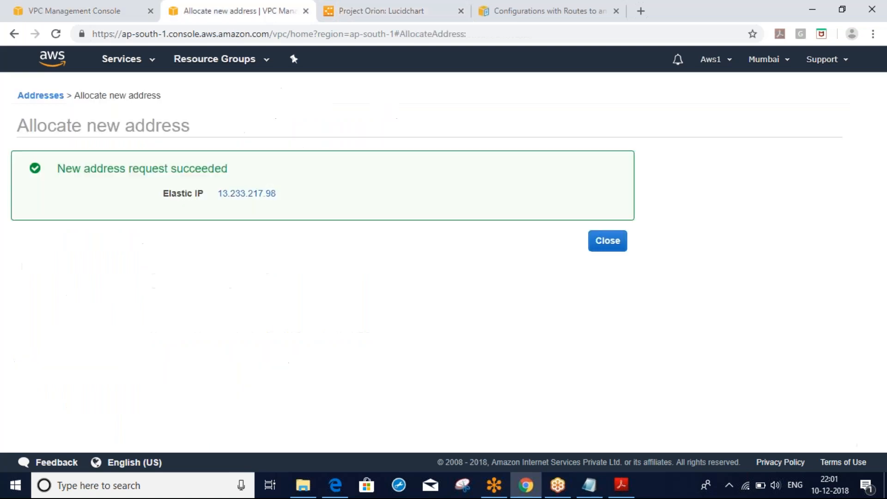
left_click(155, 67)
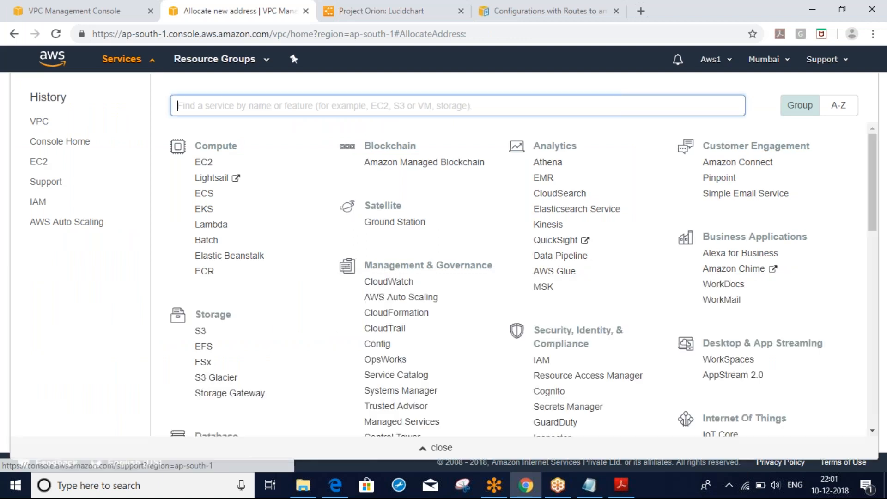
left_click(39, 121)
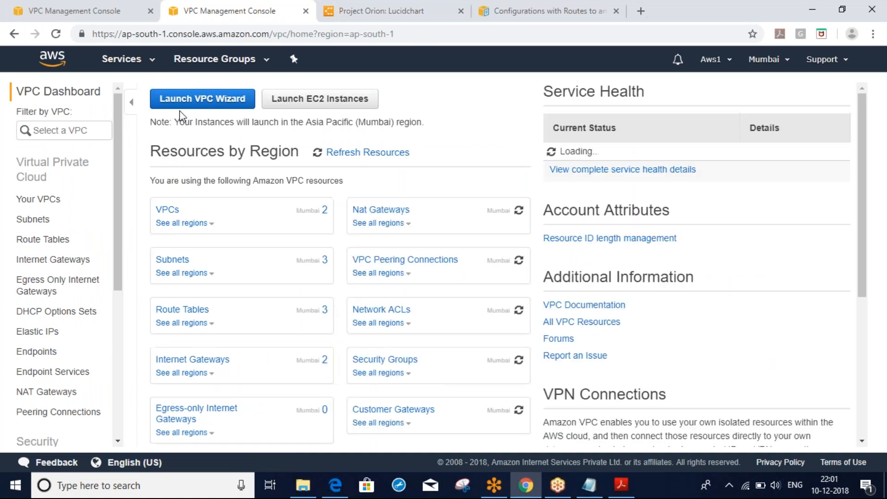
left_click(182, 104)
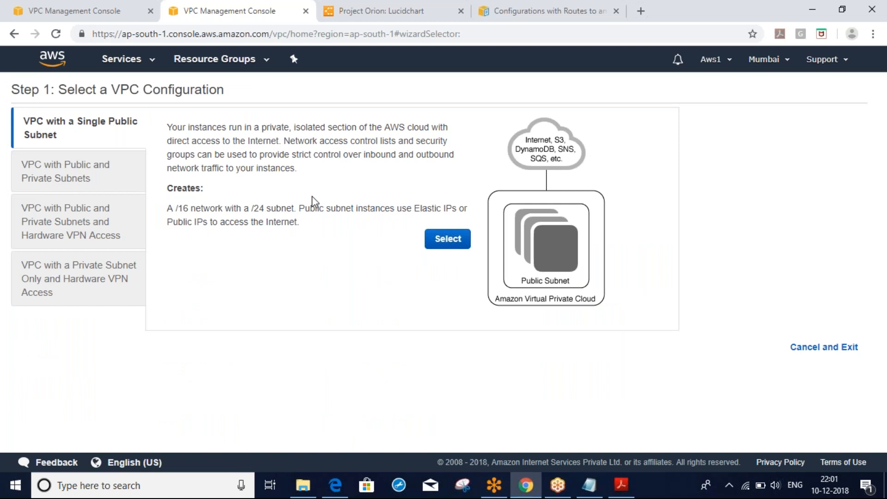
Compare the single public subnet configuration with the public and private subnets configuration in the VPC Wizard.
left_click(59, 181)
double_click(327, 225)
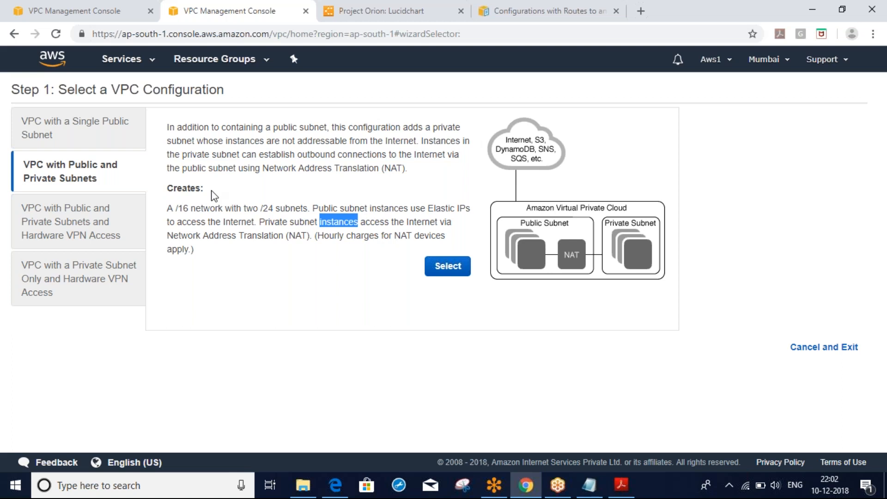
left_click(59, 127)
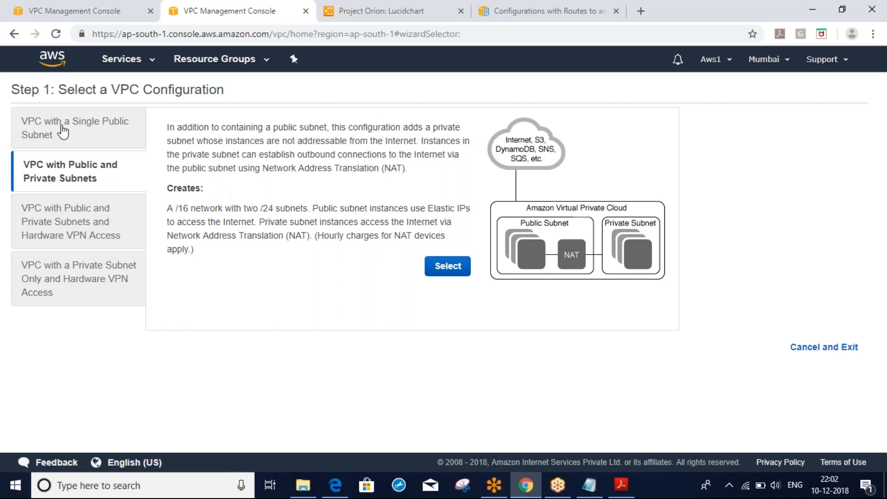
left_click(59, 172)
Create VPC-B from the completed public and private subnets form in the first VPC console tab.
left_click(97, 5)
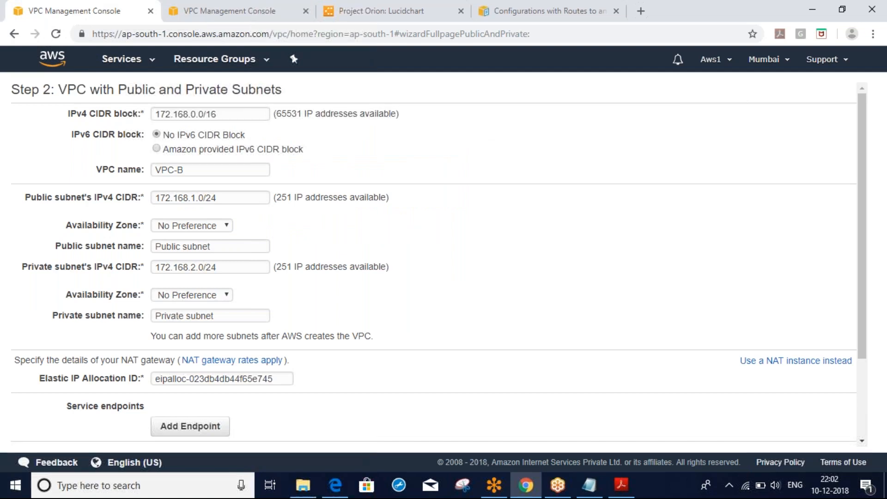
scroll(834, 404, "down", 3)
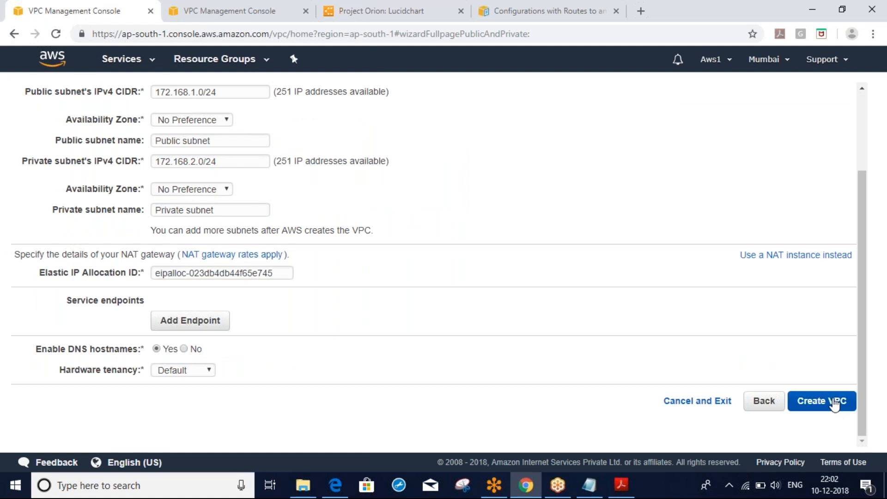
left_click(834, 402)
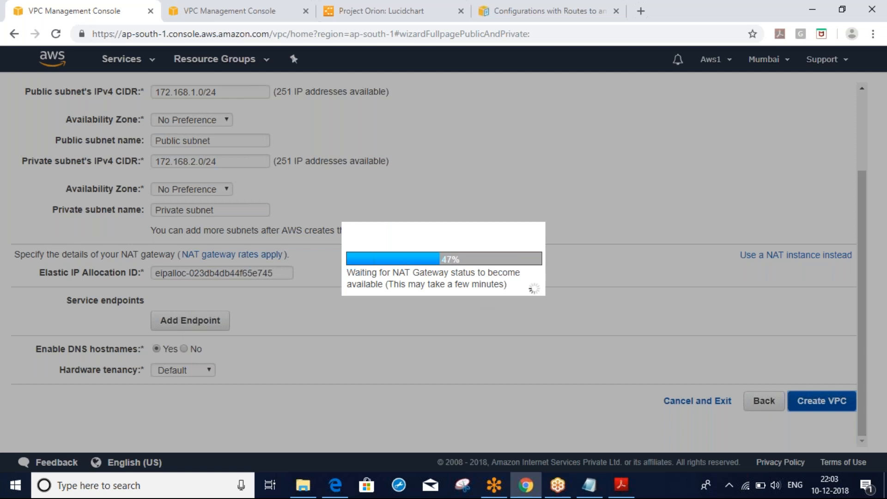
key("alt+Tab")
key("alt+Tab")
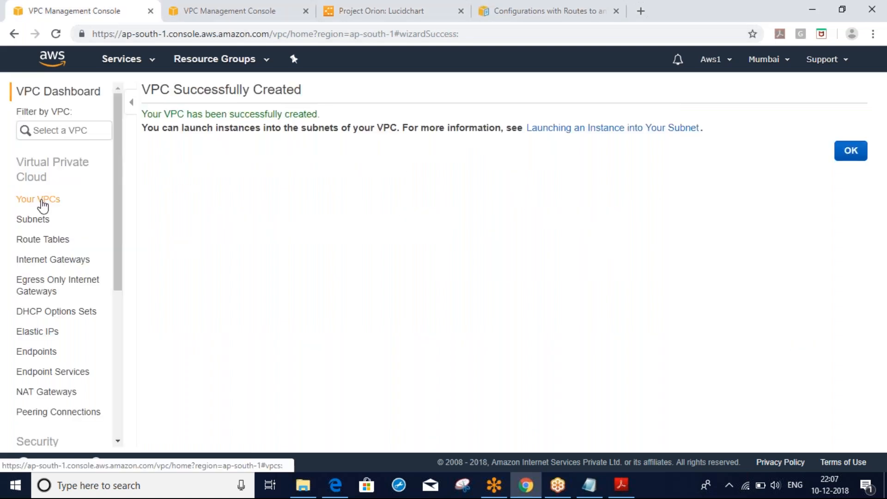
Review the list of VPCs and compare the full IPv4 CIDR ranges of VPC-A and VPC-B.
left_click(43, 205)
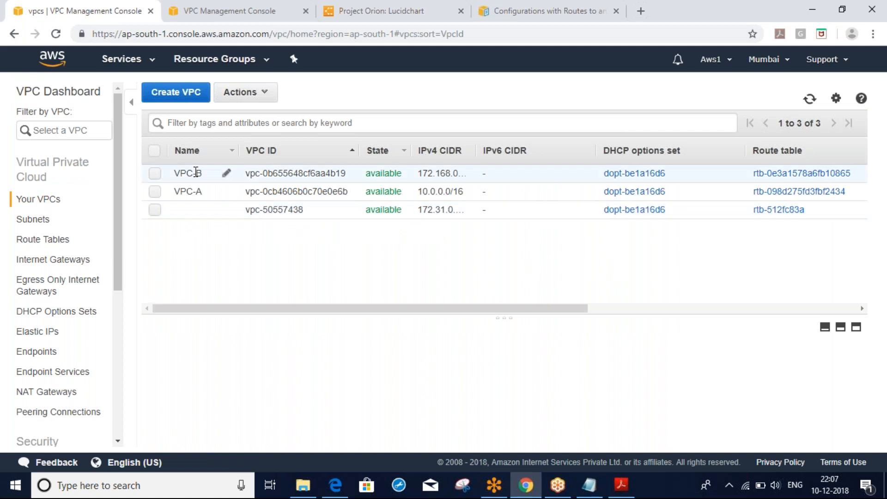
left_click_drag(476, 150, 573, 150)
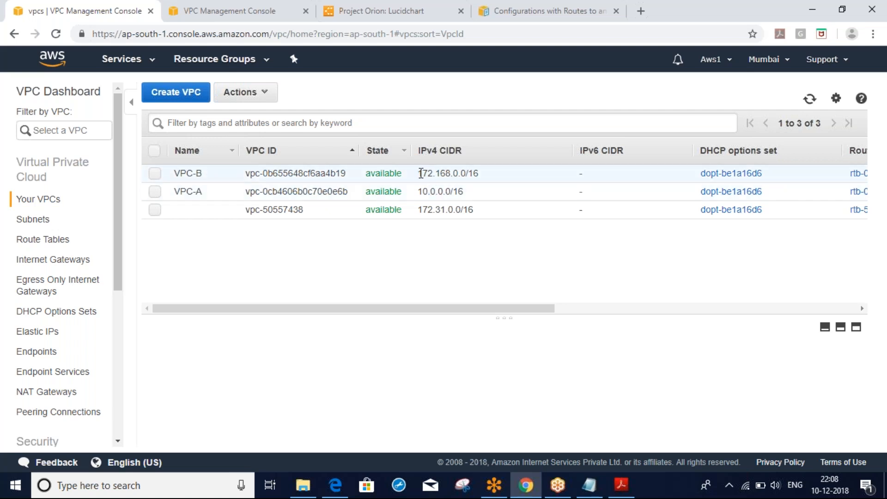
left_click_drag(422, 192, 458, 191)
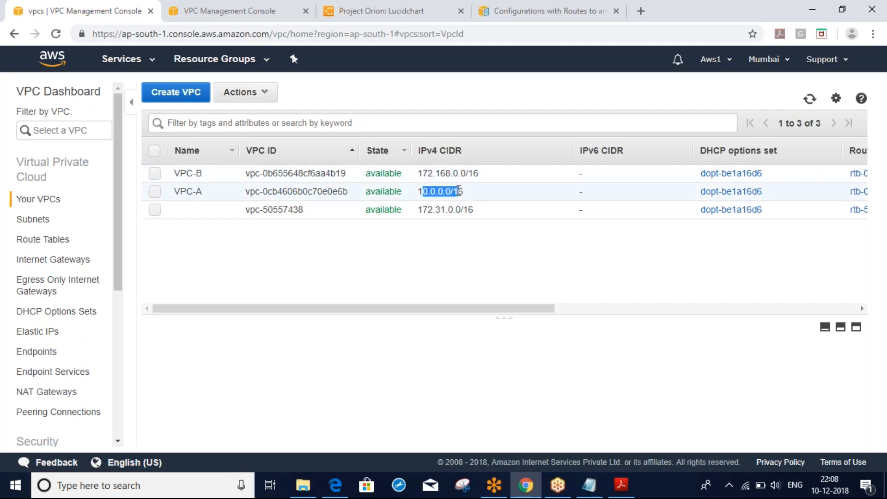
left_click(459, 191)
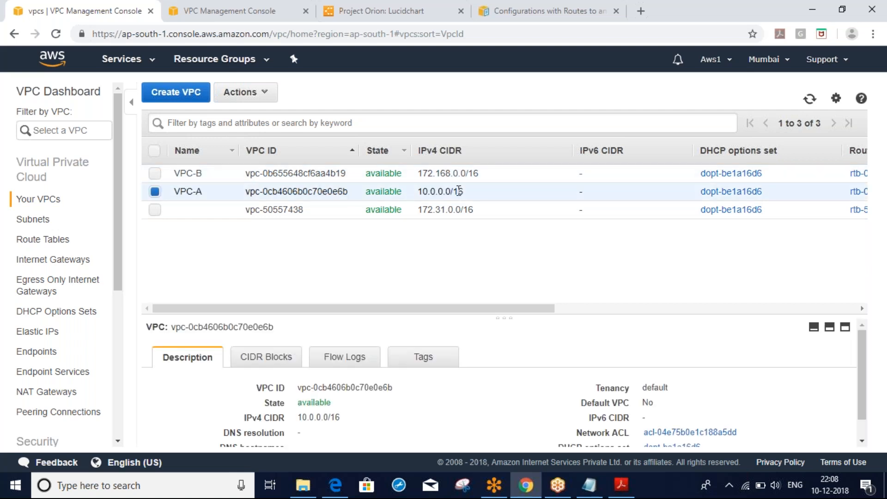
left_click_drag(417, 173, 477, 176)
left_click(478, 176)
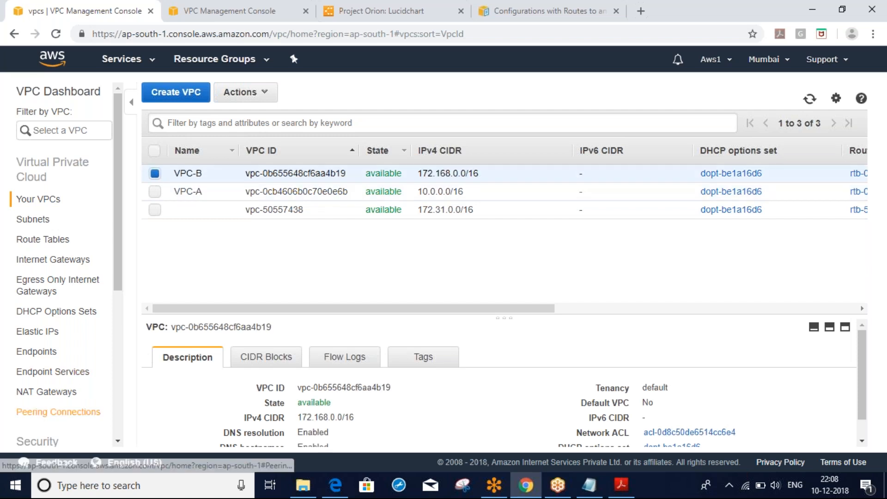
Start a new VPC peering connection with the name tag peer.
left_click(58, 411)
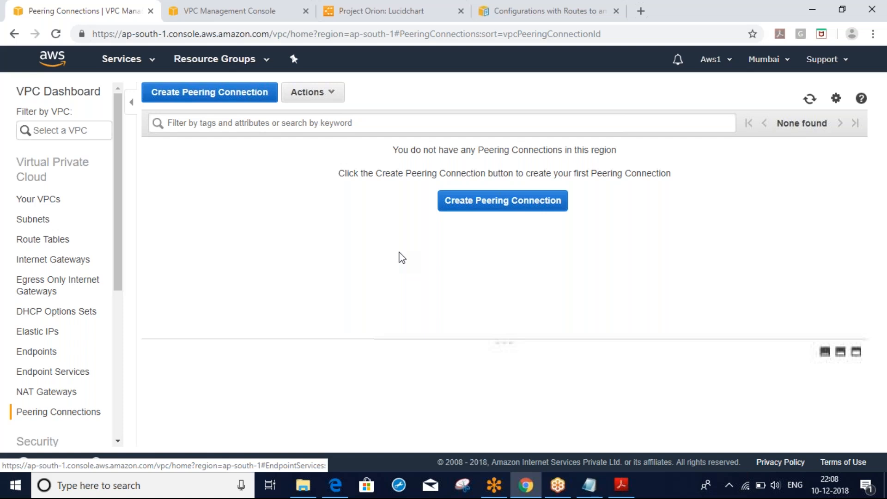
left_click(503, 200)
left_click(265, 168)
type("peer")
left_click(561, 184)
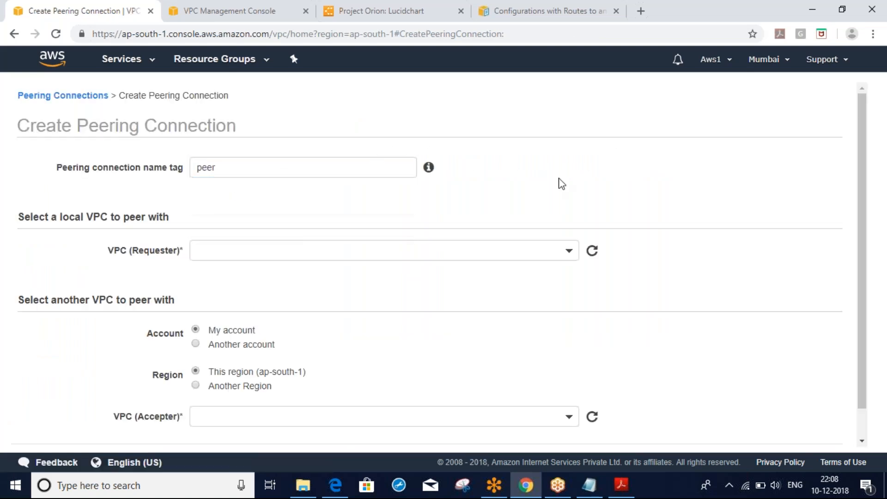
Choose VPC-A as the requester VPC for the peering connection.
left_click(228, 249)
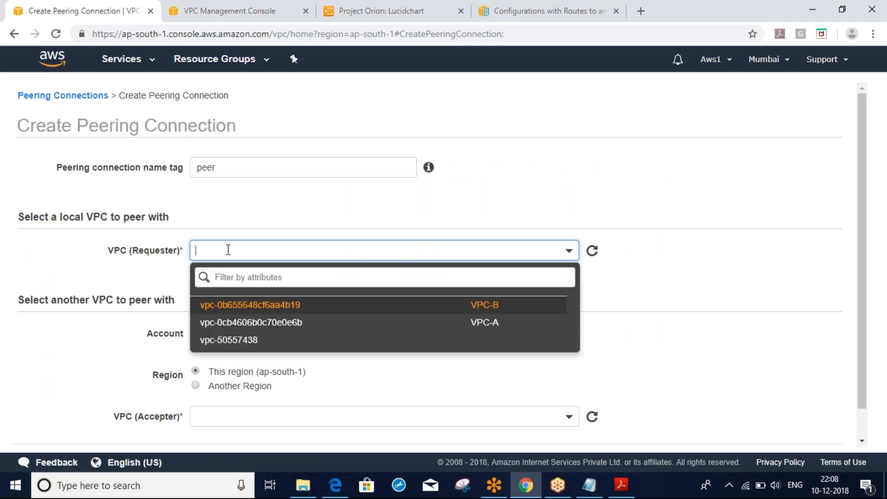
left_click(297, 323)
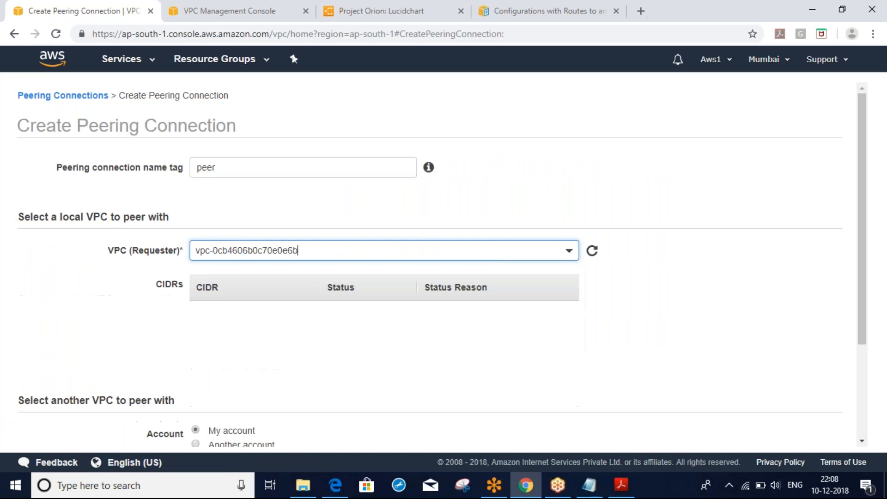
left_click(631, 340)
scroll(631, 340, "down", 1)
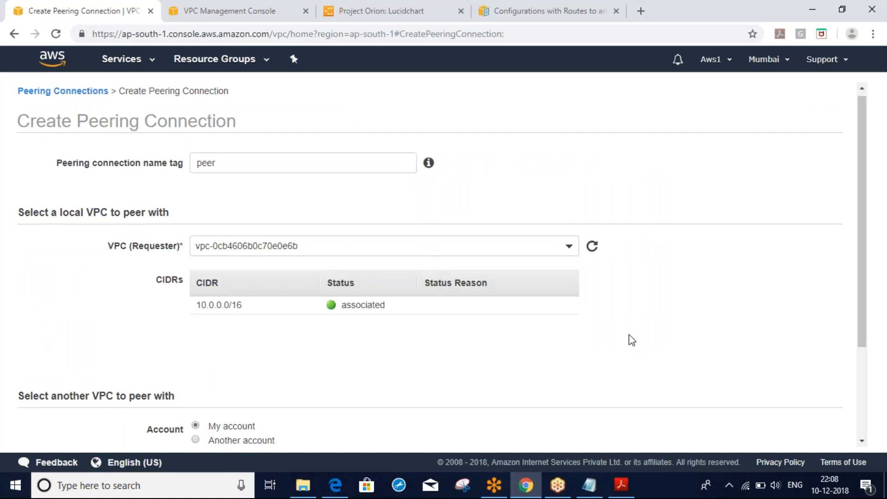
scroll(632, 340, "down", 3)
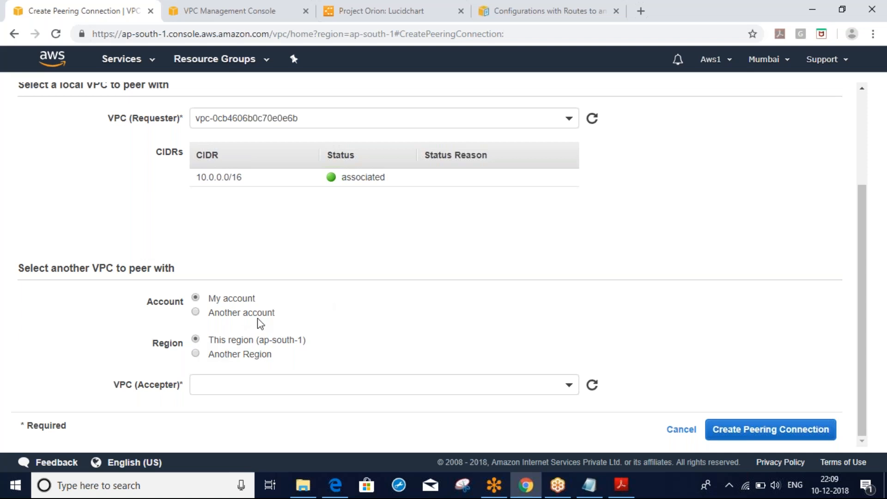
left_click(196, 312)
left_click(238, 346)
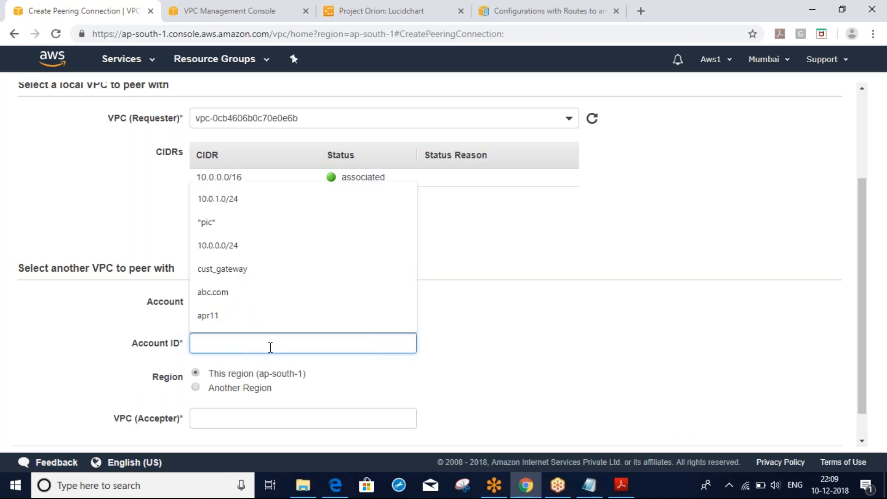
left_click(479, 342)
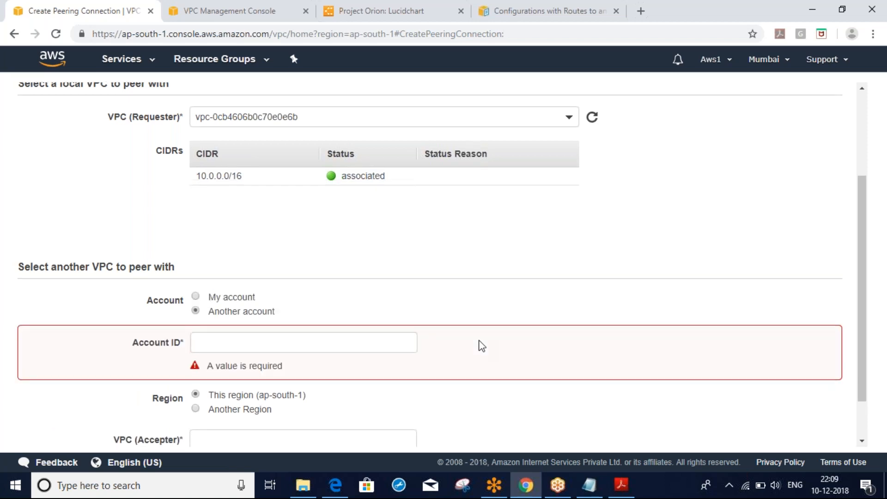
scroll(481, 346, "down", 1)
scroll(481, 345, "down", 1)
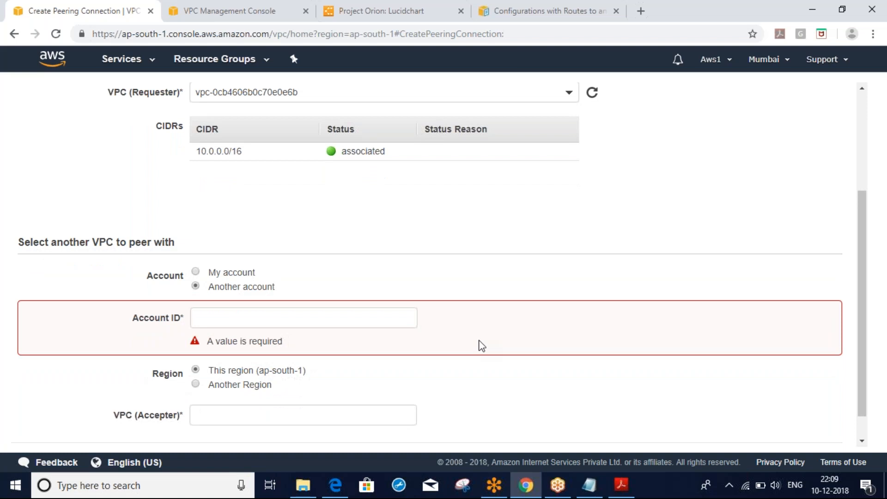
scroll(204, 250, "down", 1)
left_click(201, 244)
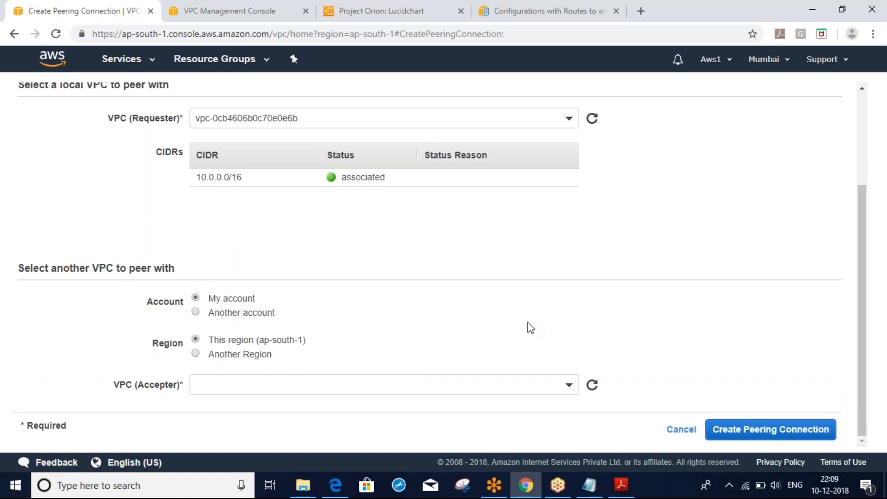
Choose VPC-B as the accepter VPC, keeping the peering within the same account and region.
left_click(389, 383)
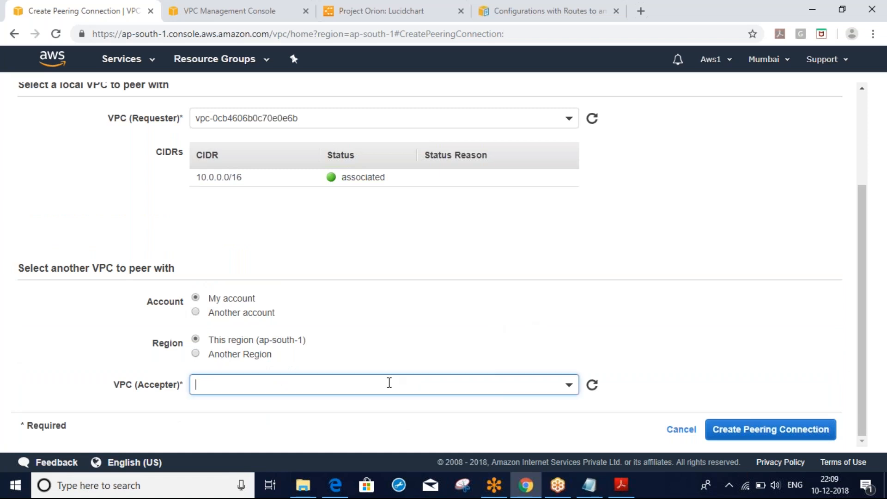
left_click(385, 382)
left_click(586, 283)
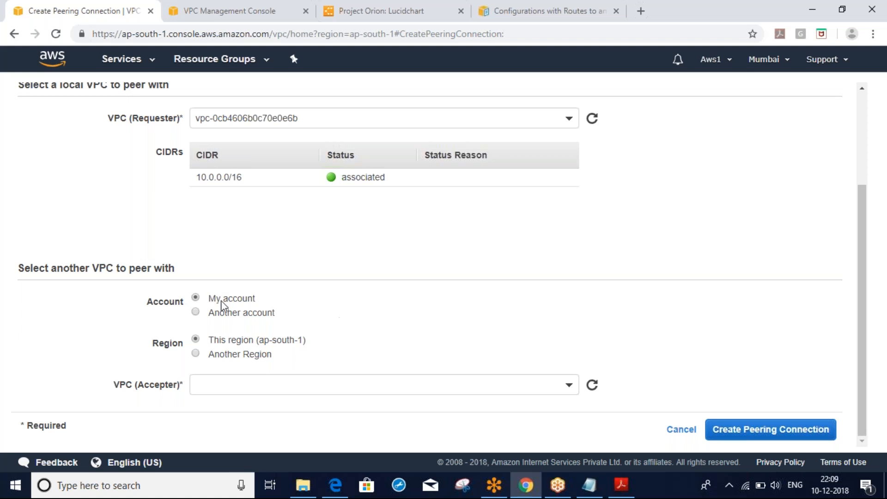
left_click(266, 384)
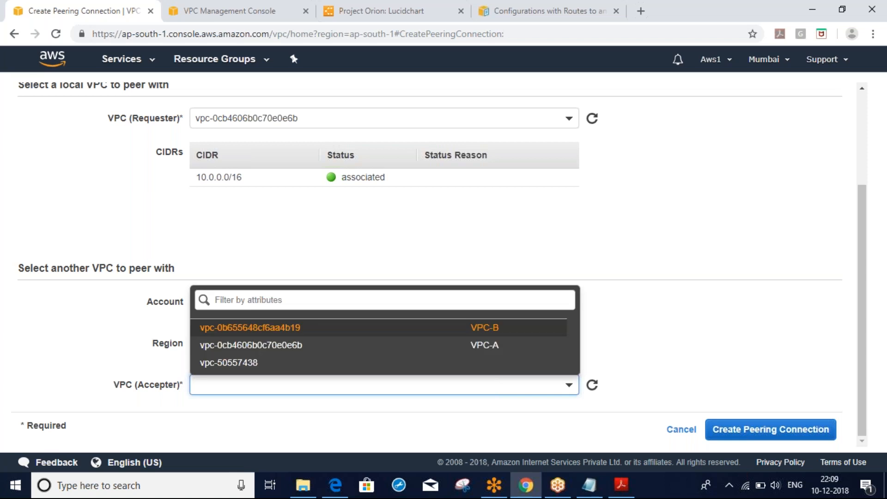
left_click(315, 327)
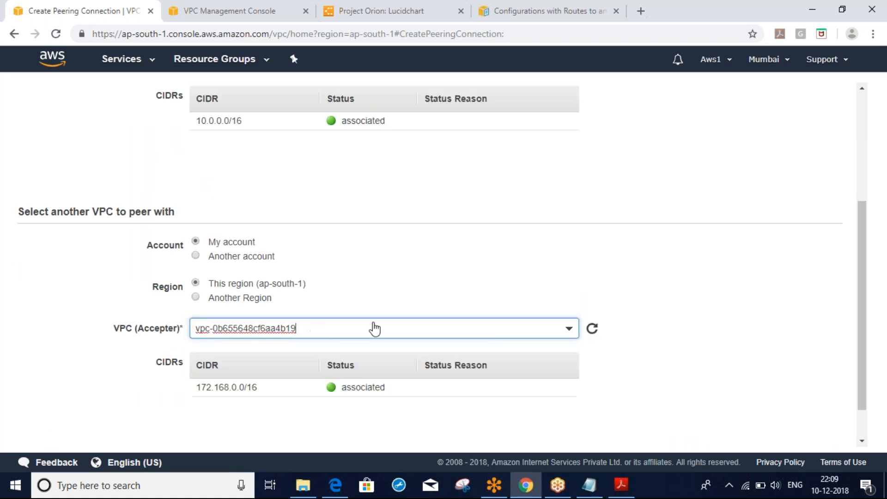
Submit the peering connection request between VPC-A and VPC-B and return to the peering connections list.
left_click(873, 430)
key("ctrl+a")
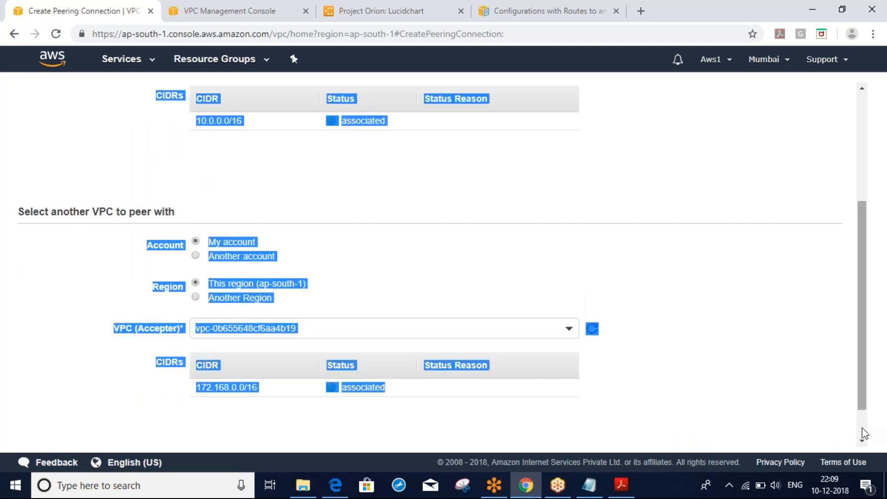
scroll(864, 435, "down", 1)
scroll(864, 434, "down", 1)
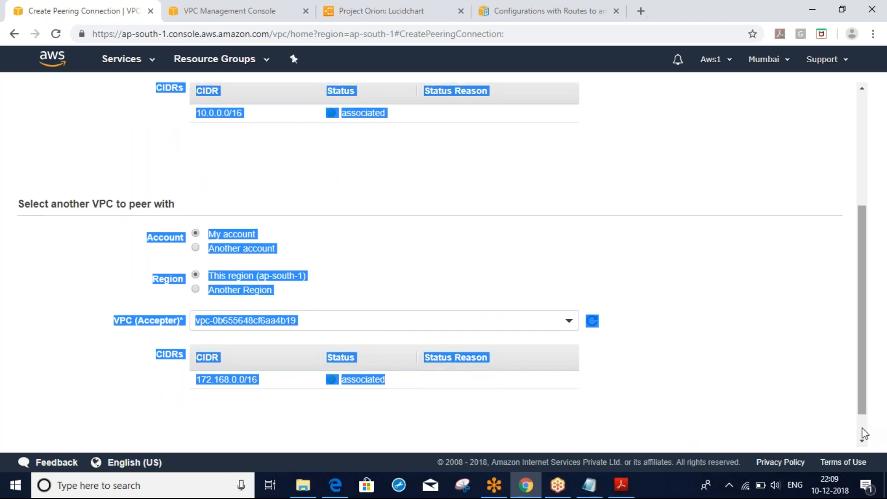
scroll(865, 434, "down", 1)
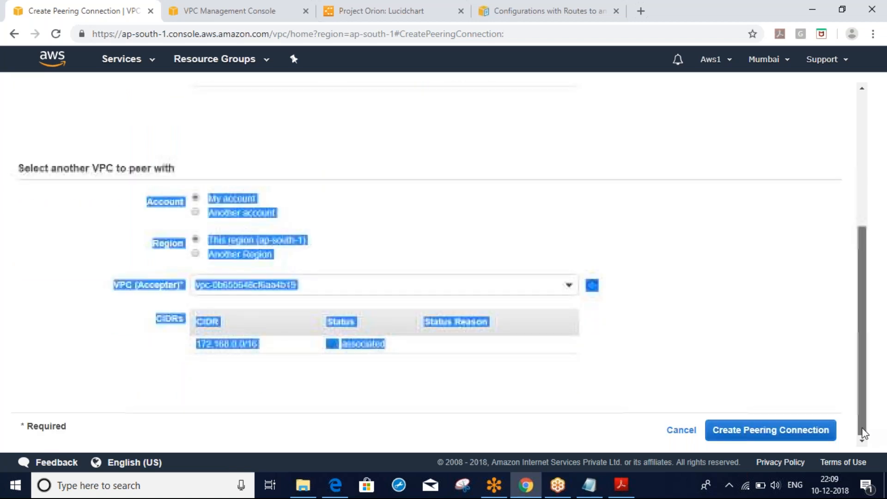
left_click(825, 429)
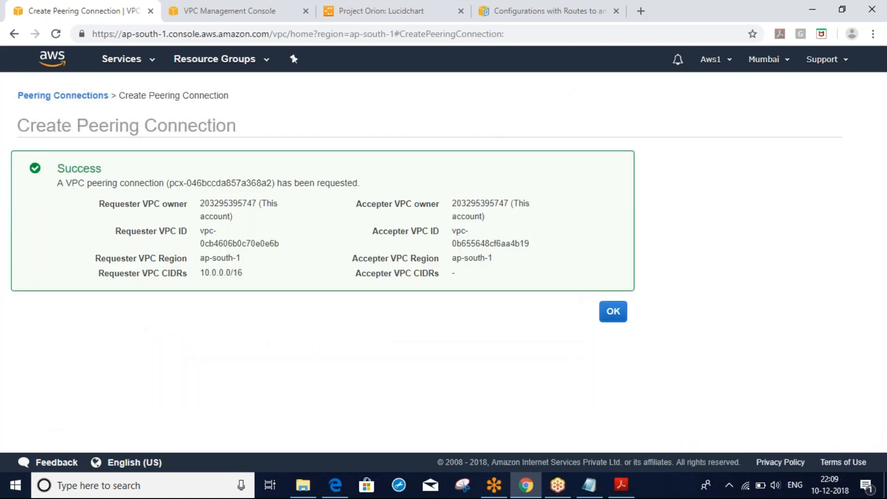
key("Return")
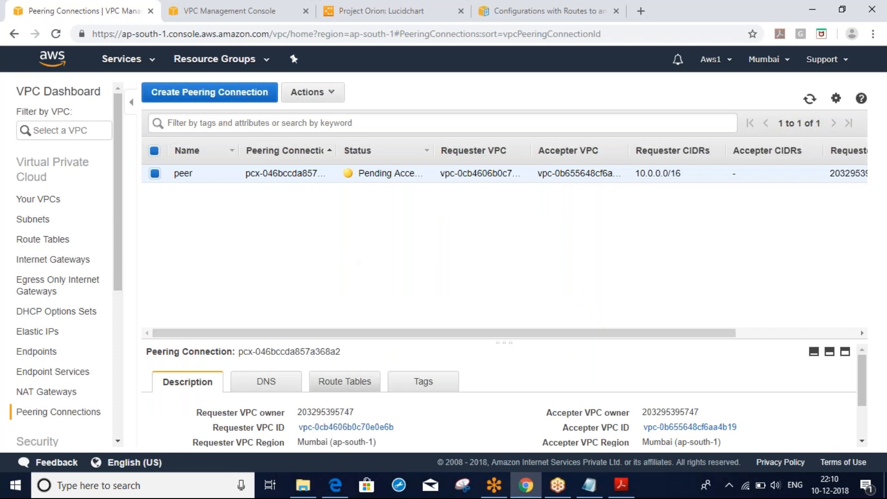
Open the EC2 console in the second browser tab, keeping the peering connections list in the first.
left_click(213, 18)
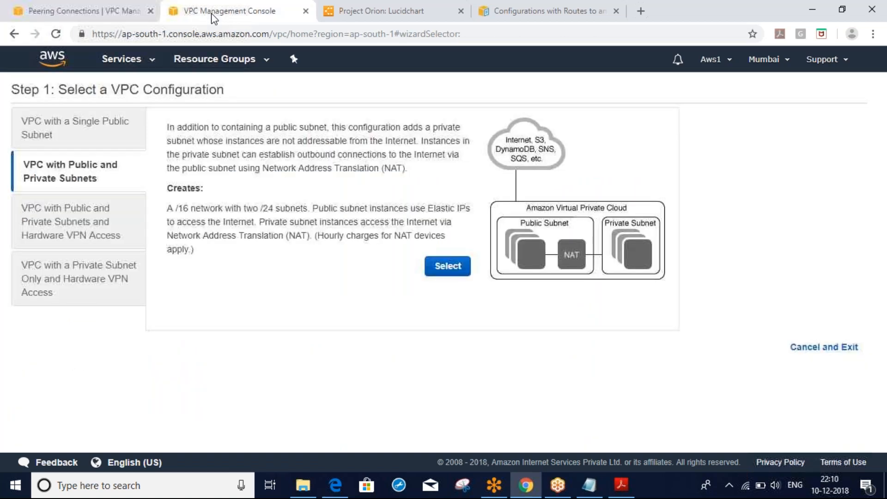
left_click(152, 60)
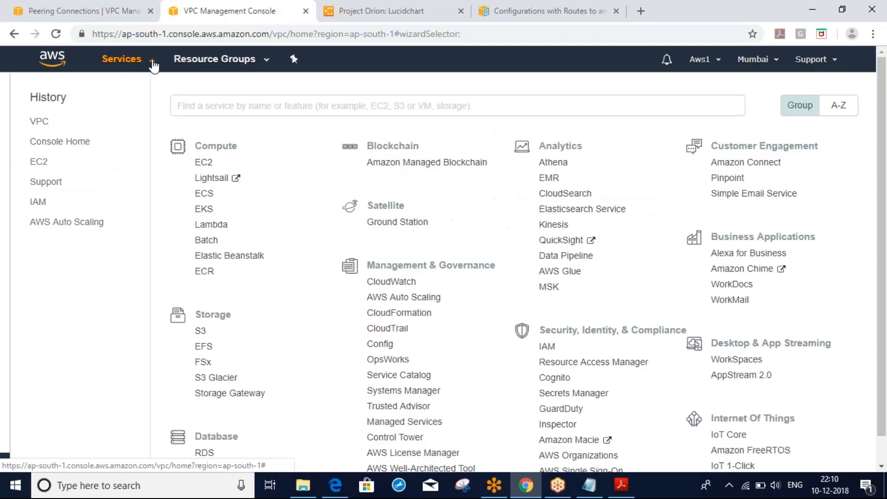
left_click(40, 165)
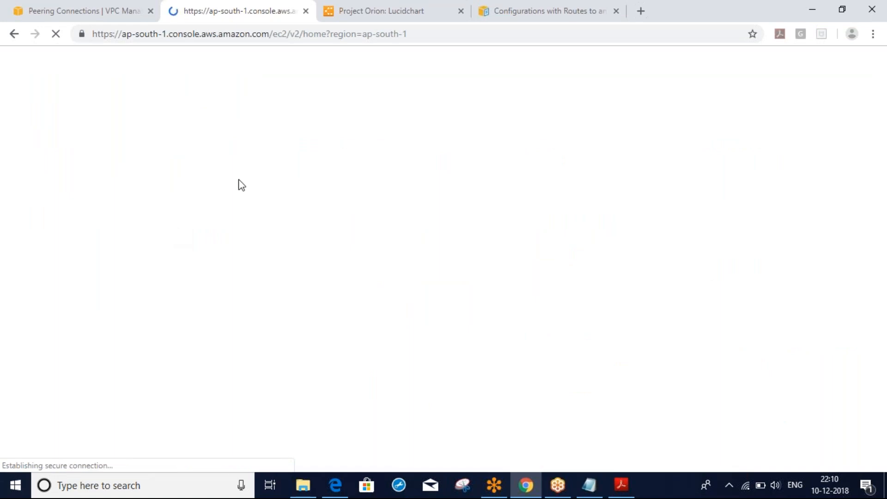
left_click(105, 13)
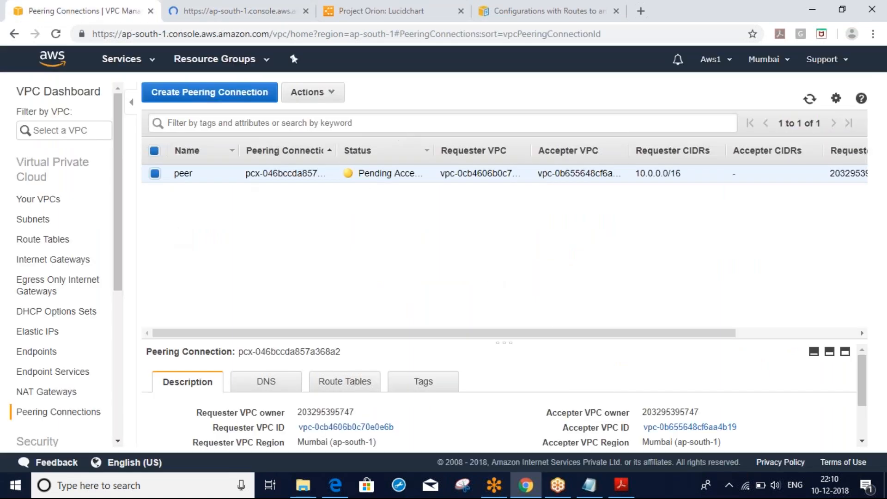
left_click(252, 11)
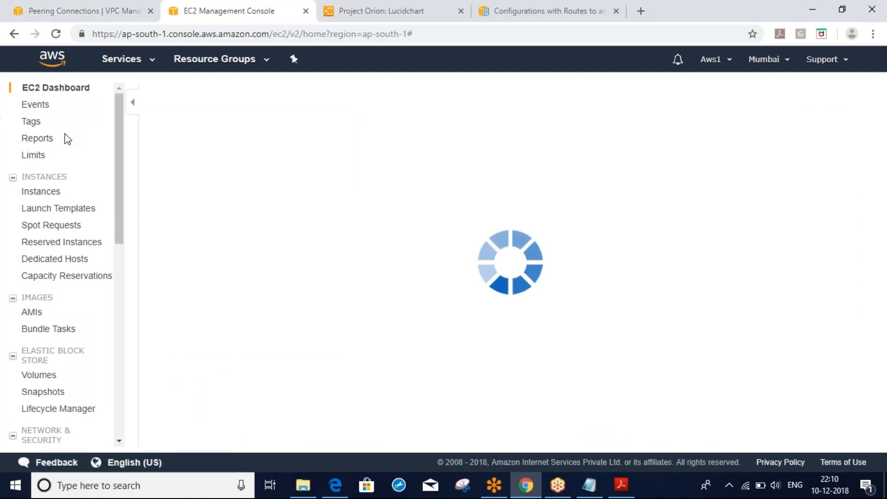
Load the EC2 dashboard, and review the list of existing VPCs in the VPC console tab.
left_click(151, 65)
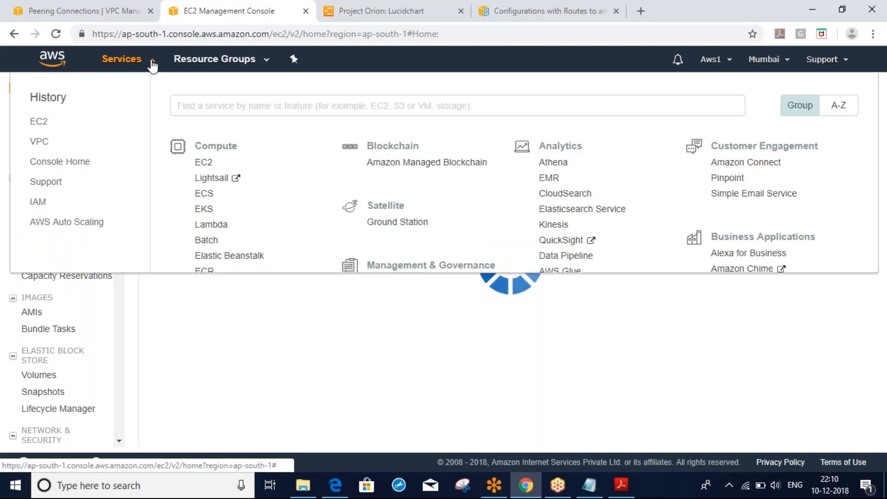
left_click(39, 122)
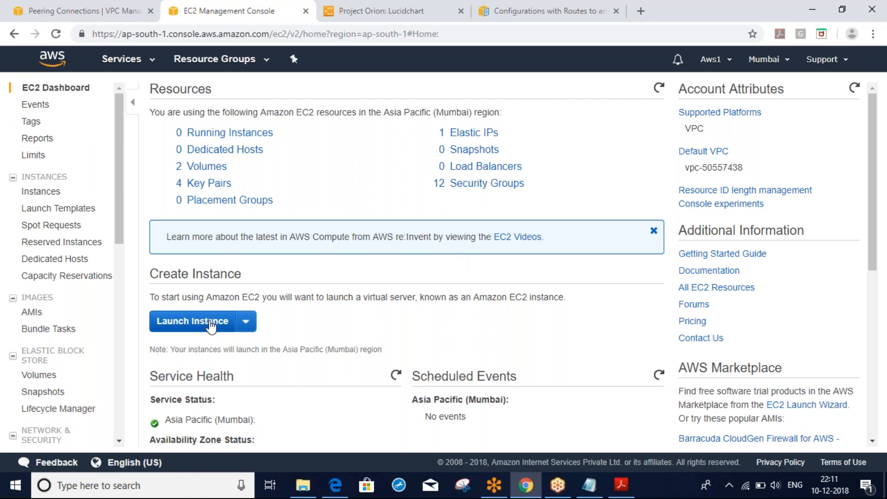
left_click(108, 7)
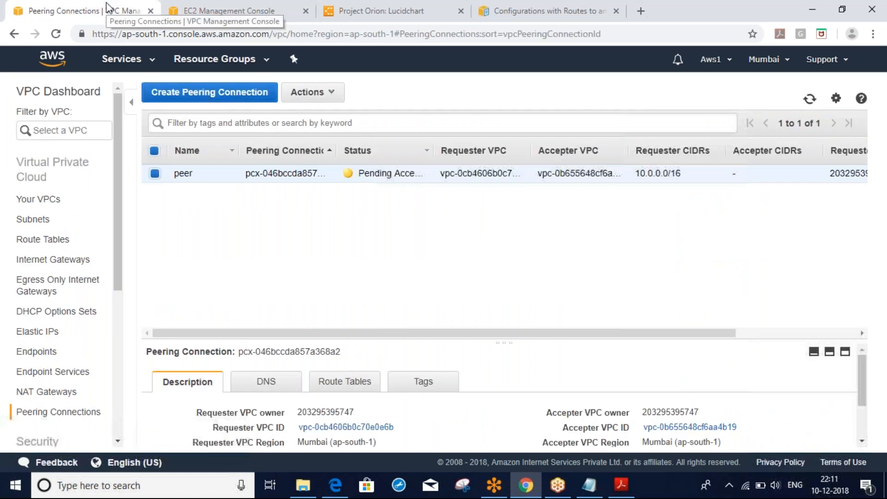
left_click(34, 200)
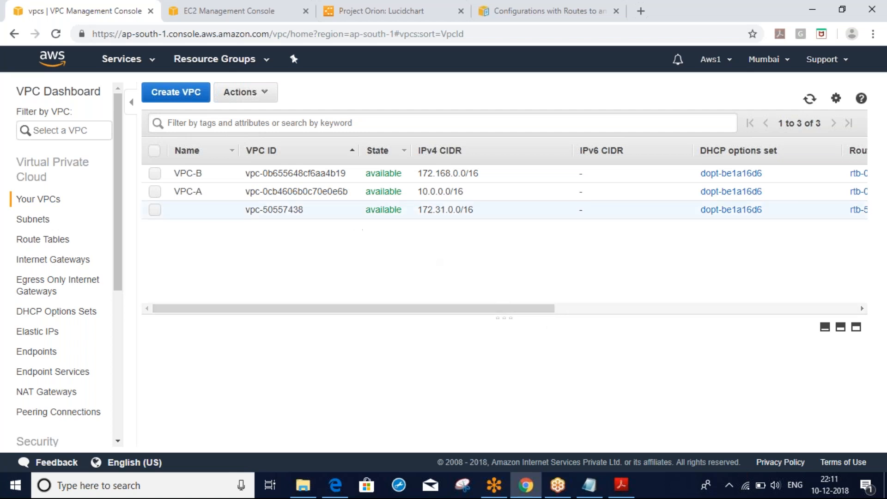
mouse_move(199, 193)
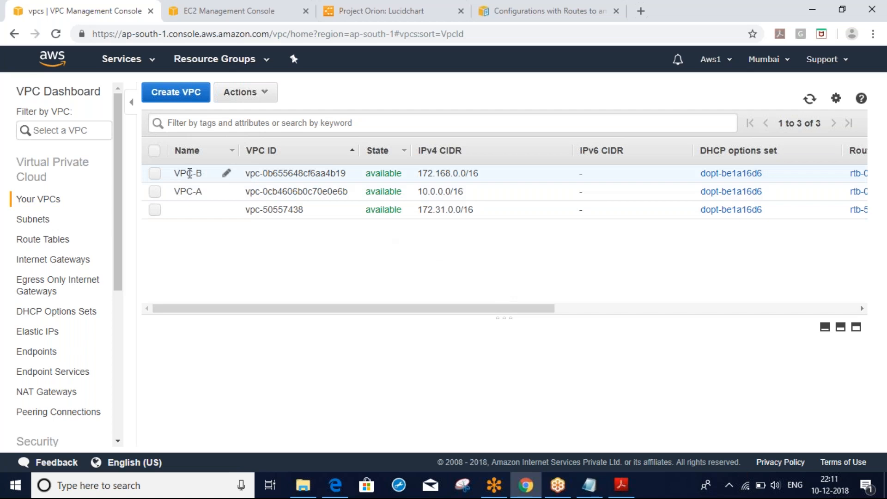
mouse_move(225, 214)
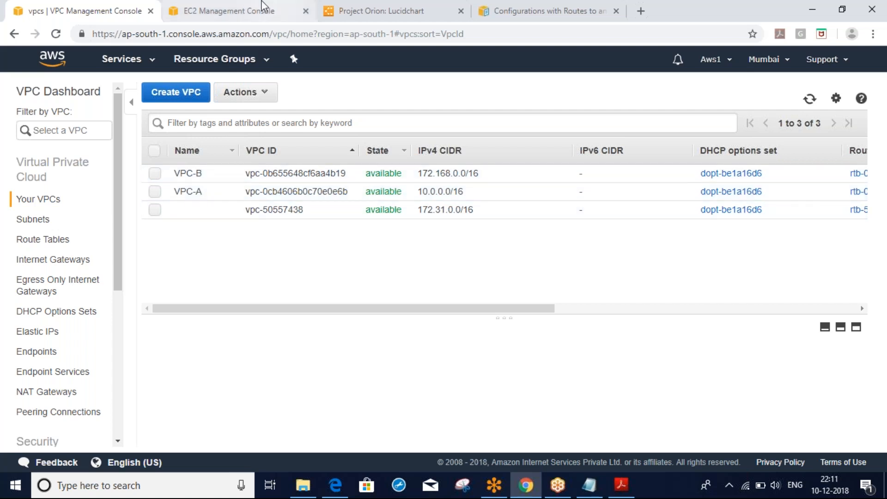
Set up a new EC2 instance with Red Hat Enterprise Linux 7.5, type t2.micro, in VPC-A's public subnet.
left_click(244, 6)
left_click(184, 322)
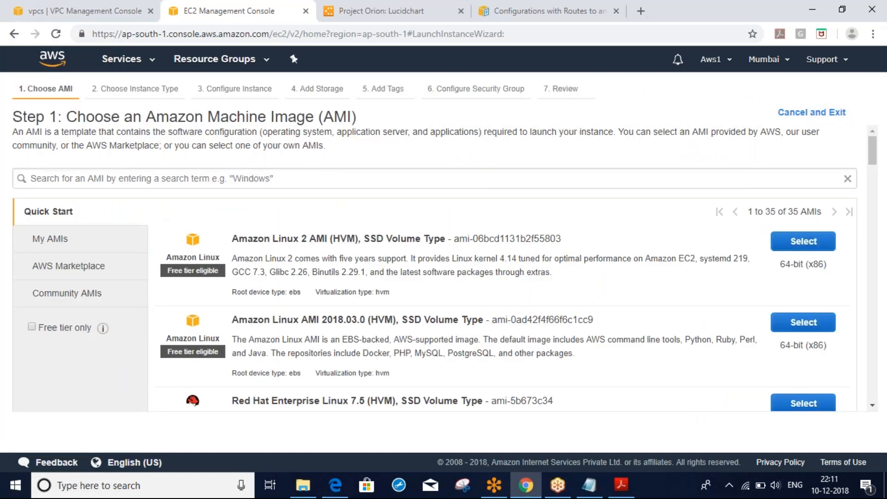
left_click(803, 241)
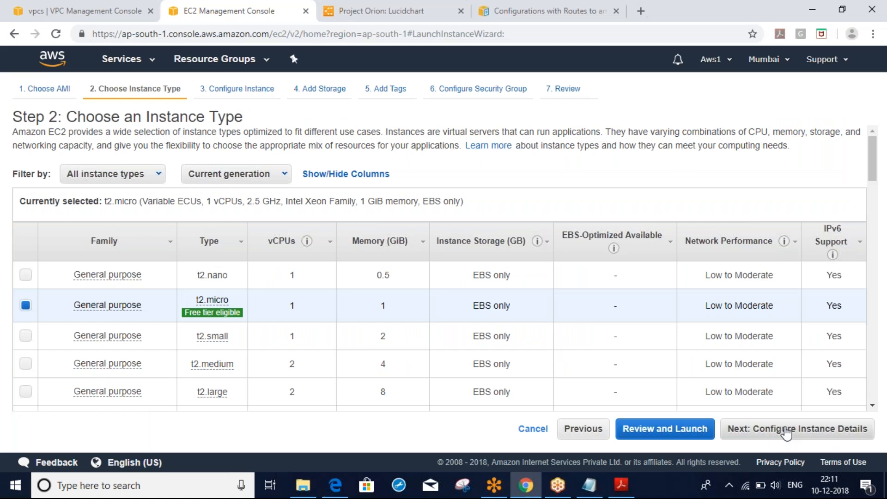
left_click(786, 430)
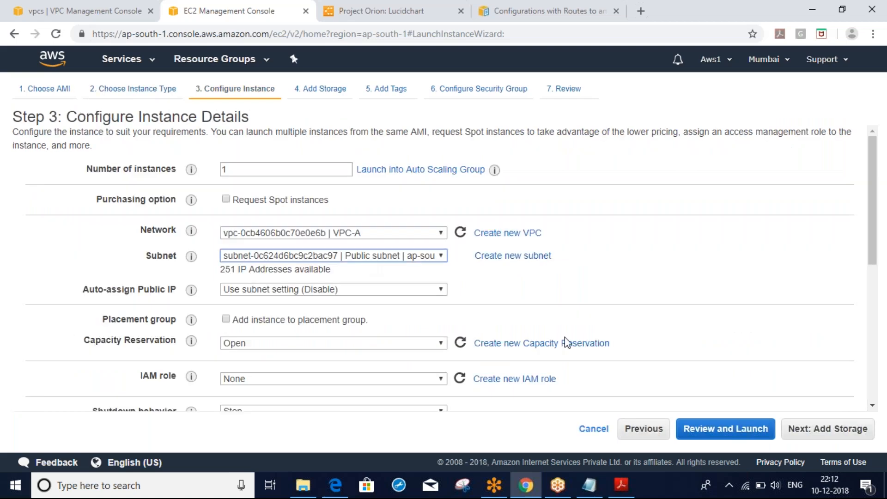
left_click(846, 429)
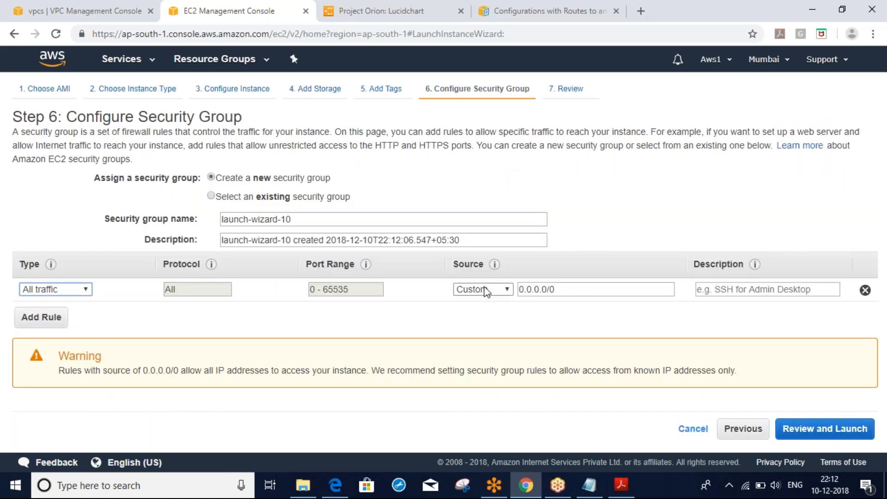
Allow all traffic from anywhere in a new security group for the VPC-A instance, and launch it.
left_click(483, 289)
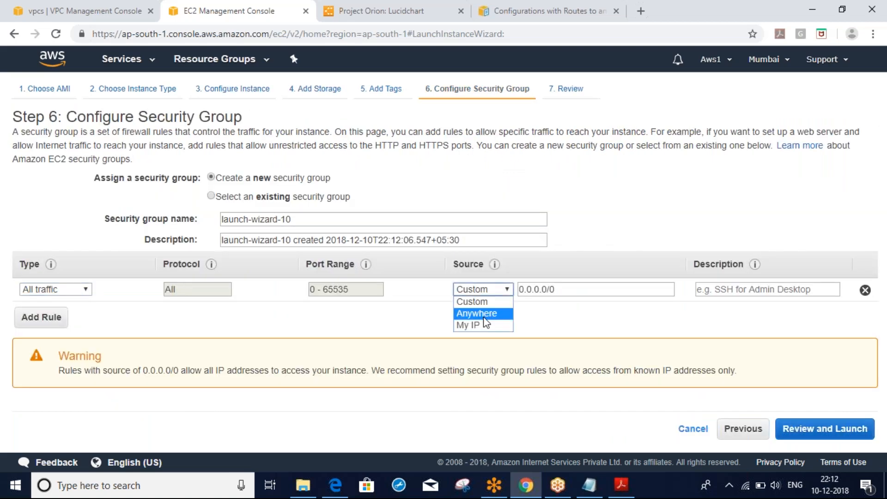
left_click(484, 317)
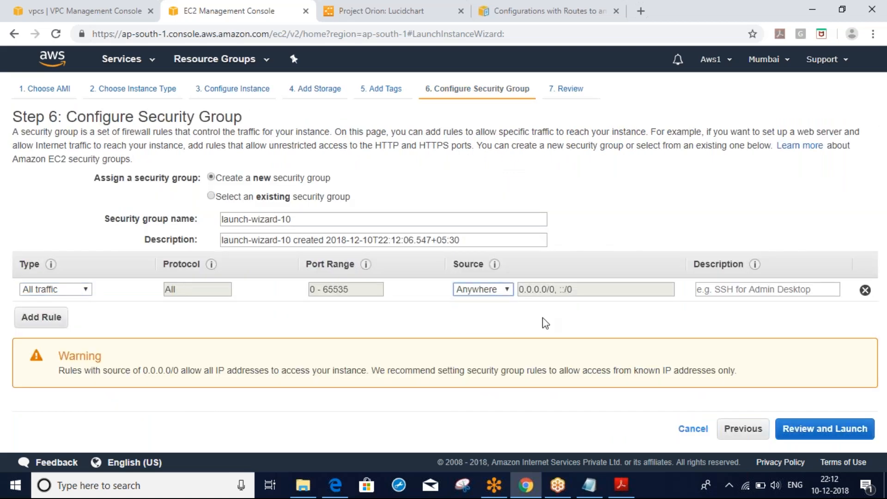
left_click(852, 441)
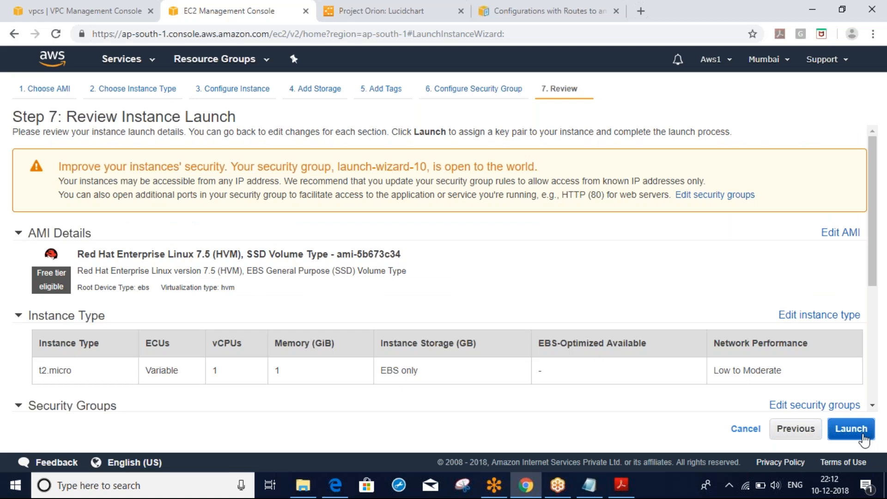
left_click(852, 429)
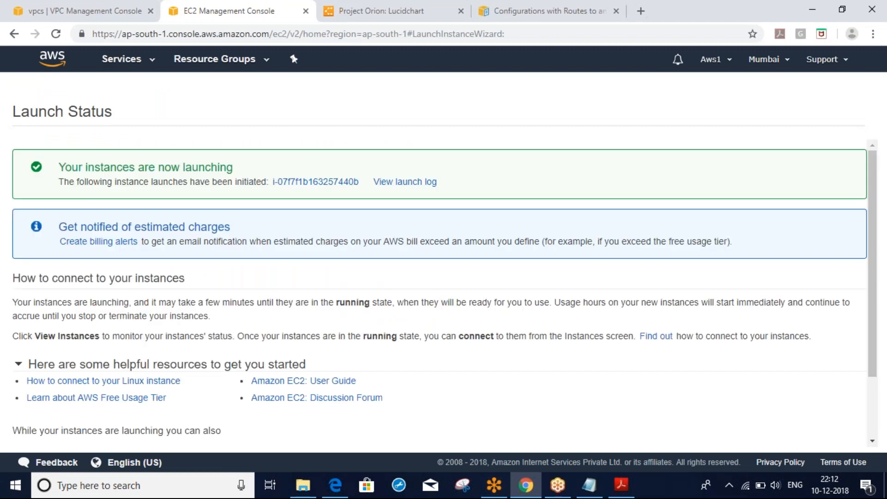
Show the newly launched instance in the instances list and name it vpc-a.
left_click(319, 181)
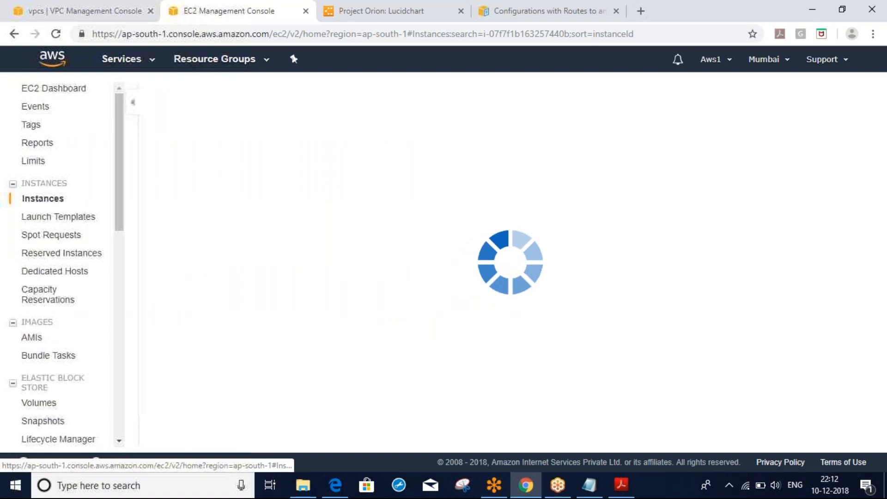
type("vpc-a")
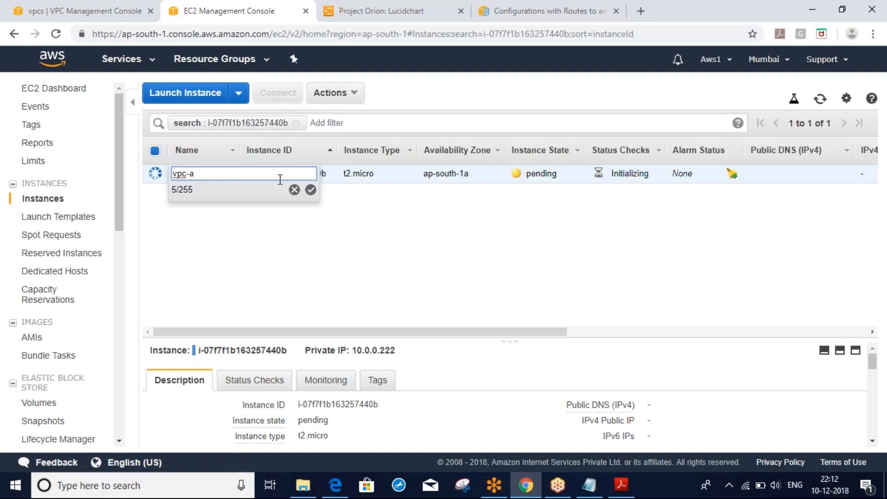
left_click(311, 189)
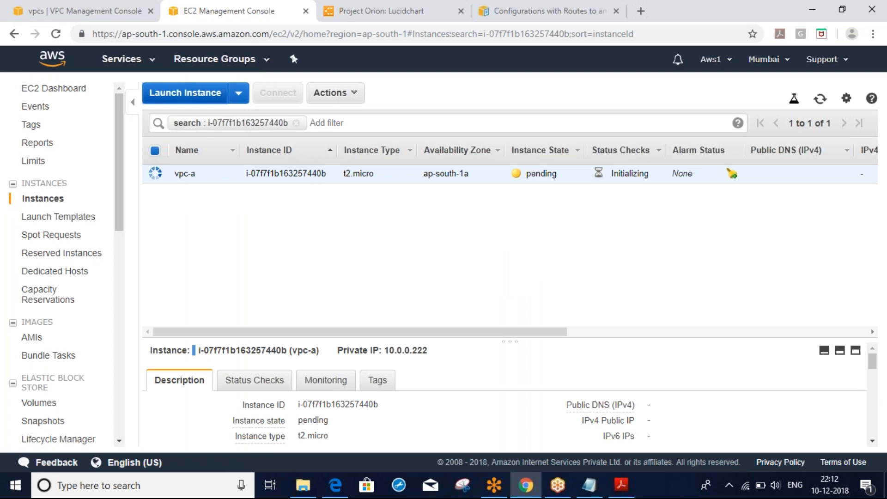
Set up a second t2.micro instance in VPC-B's private subnet, continuing to the security group configuration.
left_click(185, 94)
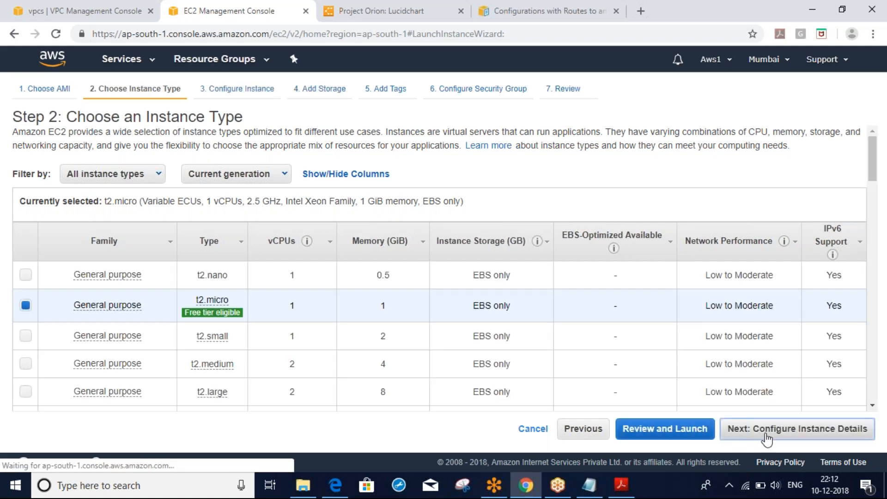
left_click(765, 430)
left_click(335, 234)
left_click(322, 266)
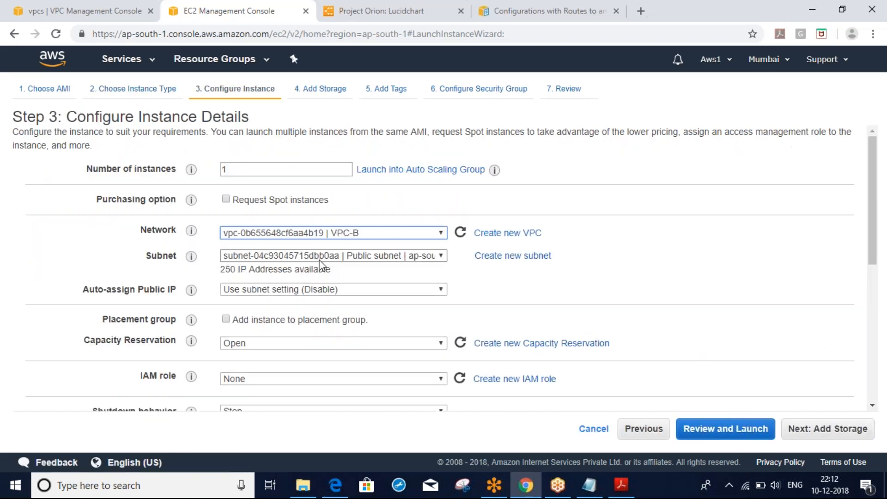
left_click(319, 259)
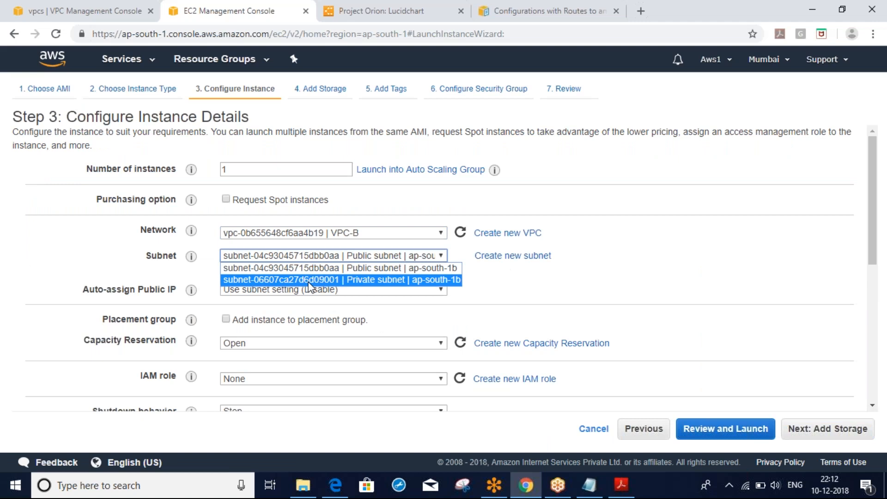
left_click(355, 280)
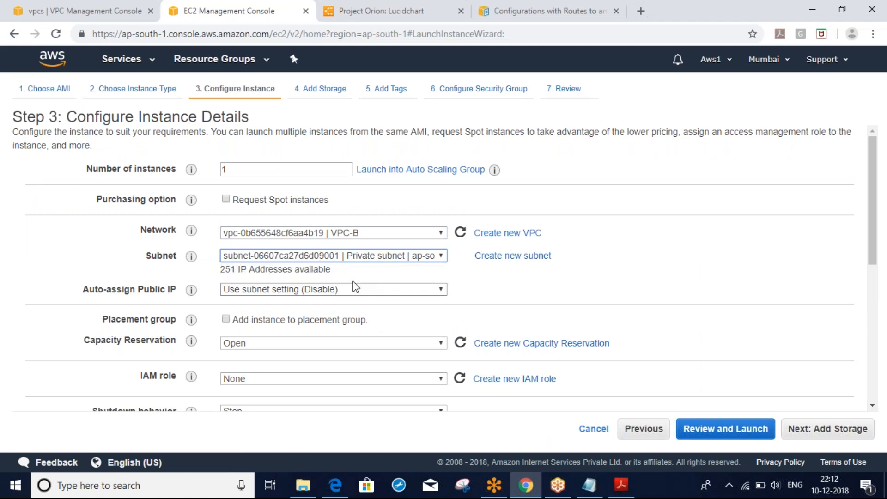
left_click(838, 435)
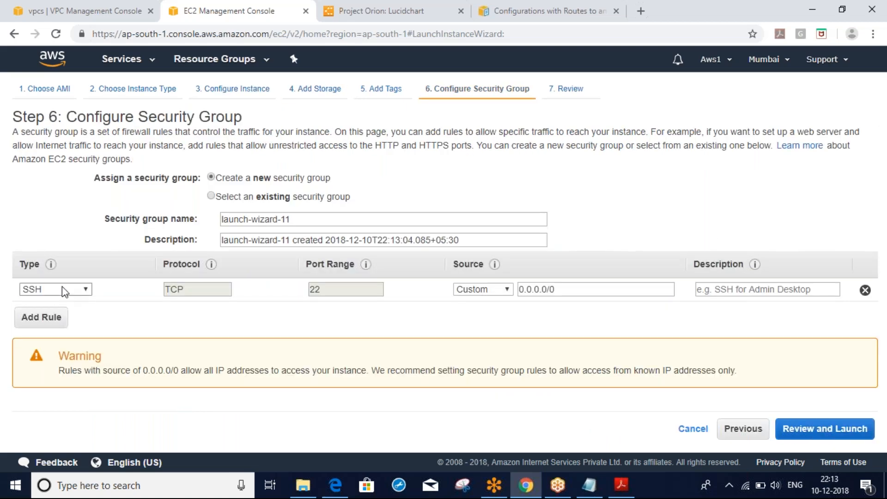
Allow all traffic from anywhere in a new security group for the VPC-B instance, and launch it.
left_click(62, 287)
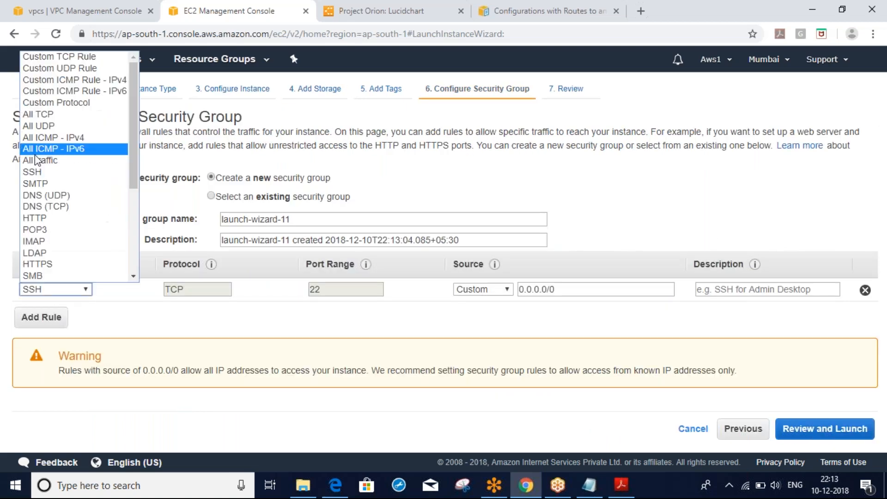
left_click(37, 161)
left_click(488, 289)
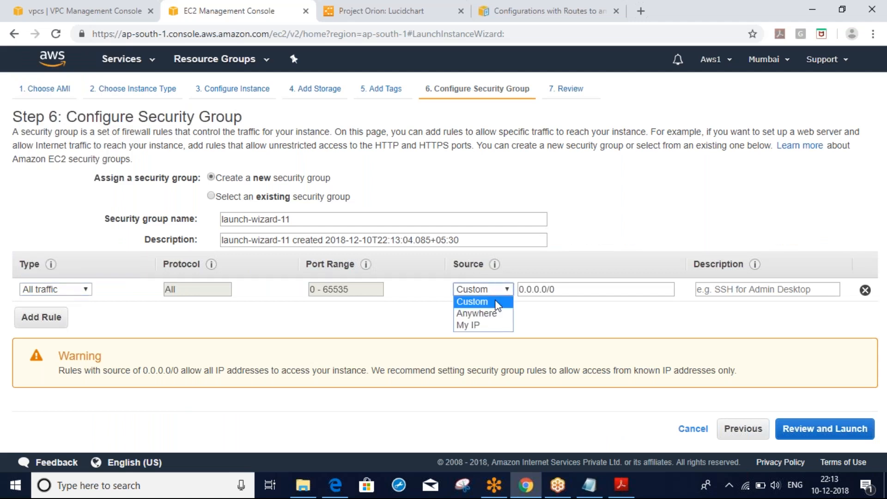
left_click(504, 314)
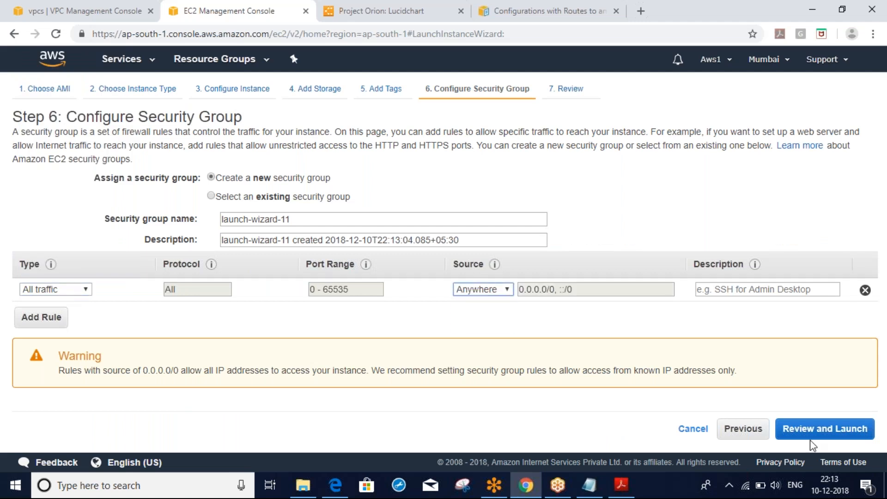
left_click(827, 430)
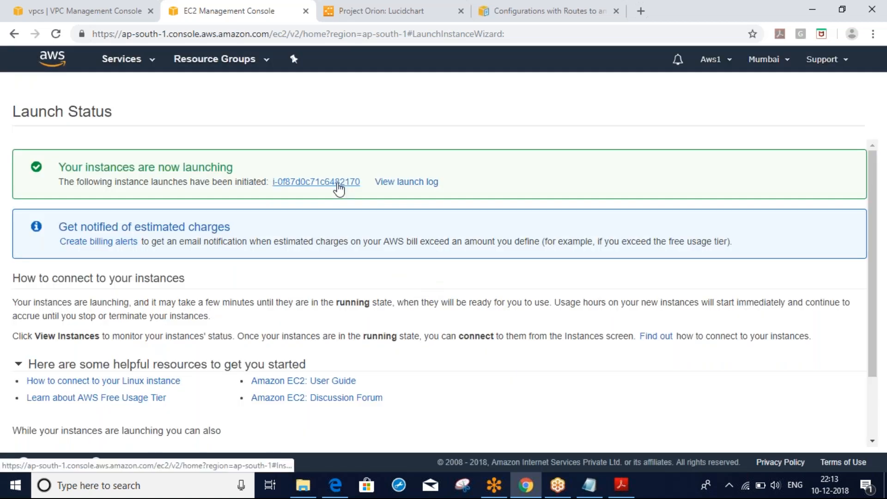
Show the second launched instance in the instances list and name it vpcb.
left_click(338, 187)
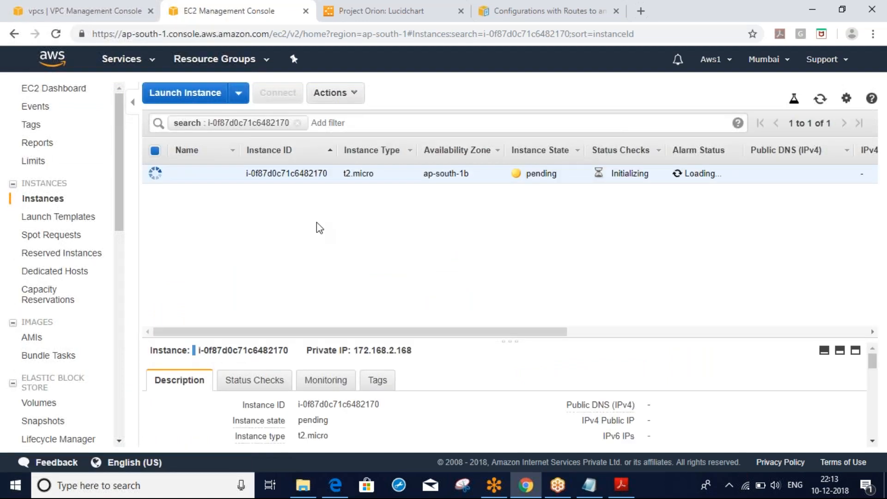
left_click(234, 173)
type("vpcb")
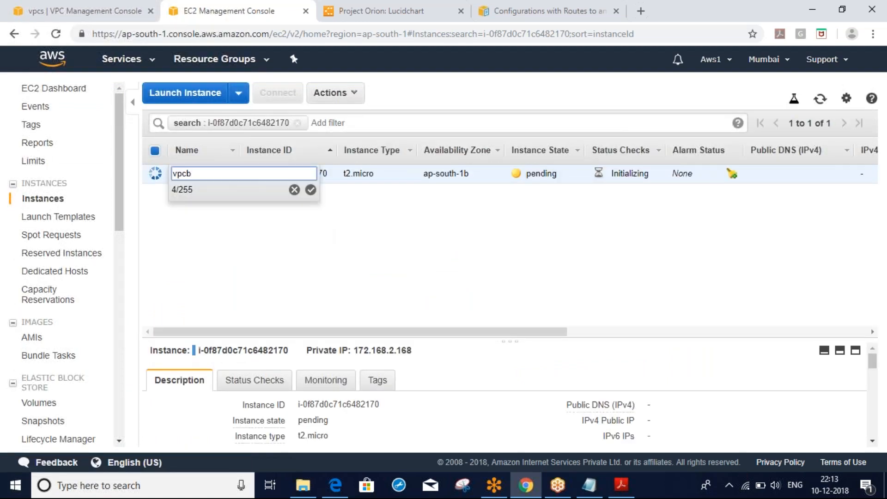
left_click(311, 190)
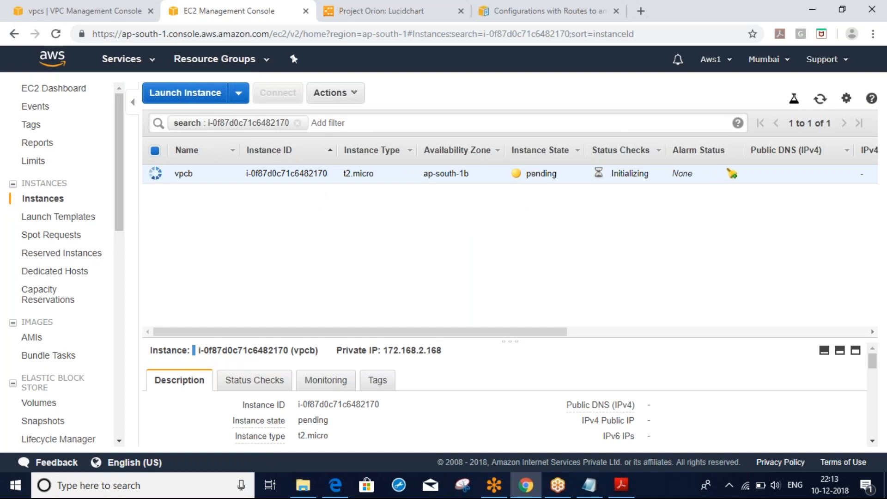
List all instances and open IP address management for the vpc-a instance.
left_click(56, 202)
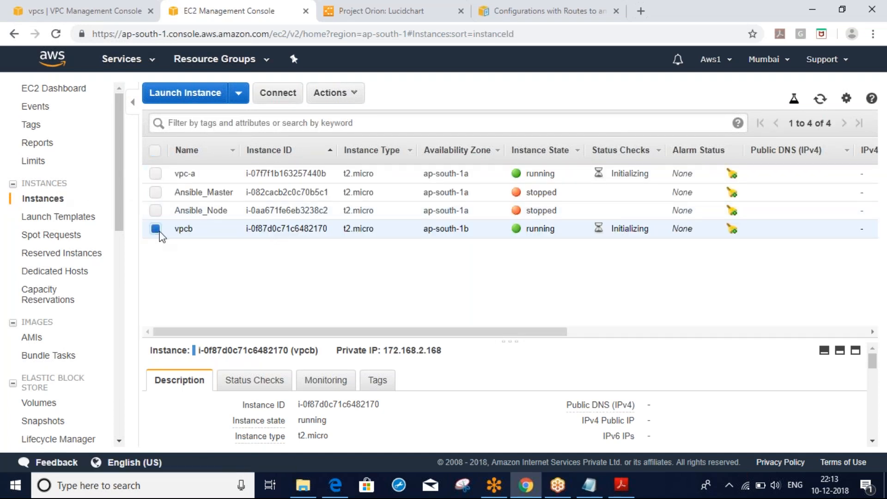
left_click(156, 228)
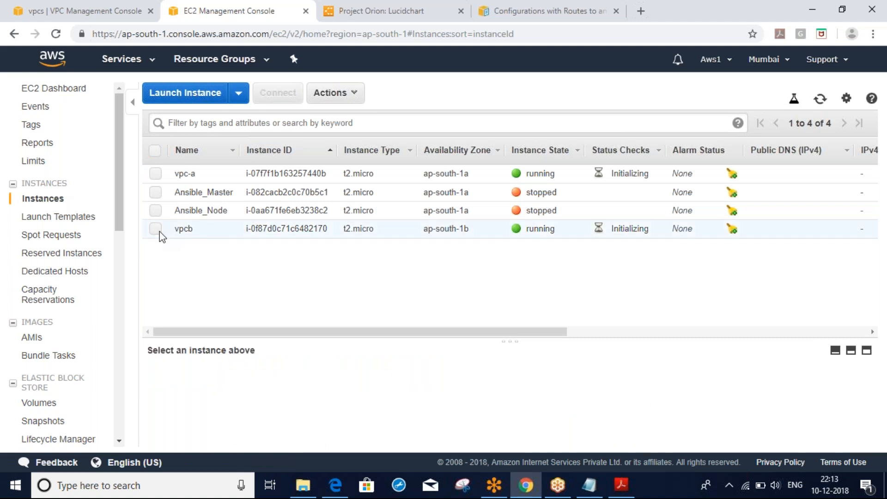
left_click(156, 175)
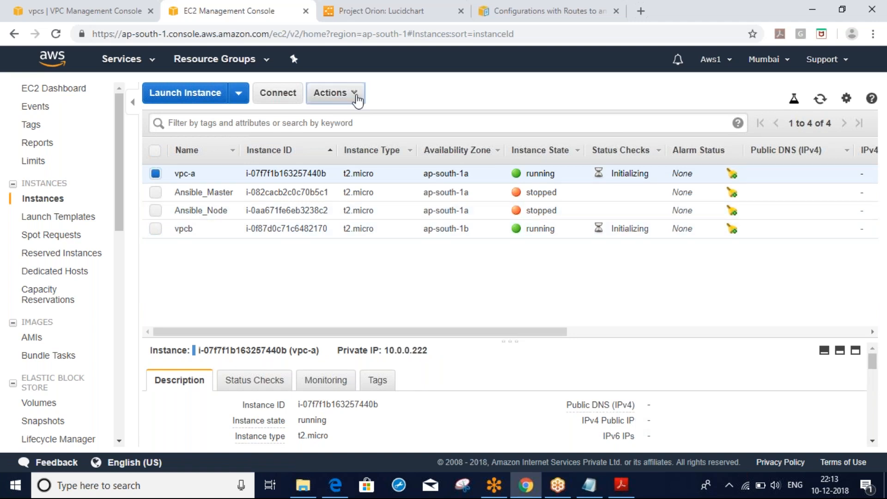
left_click(330, 93)
mouse_move(395, 198)
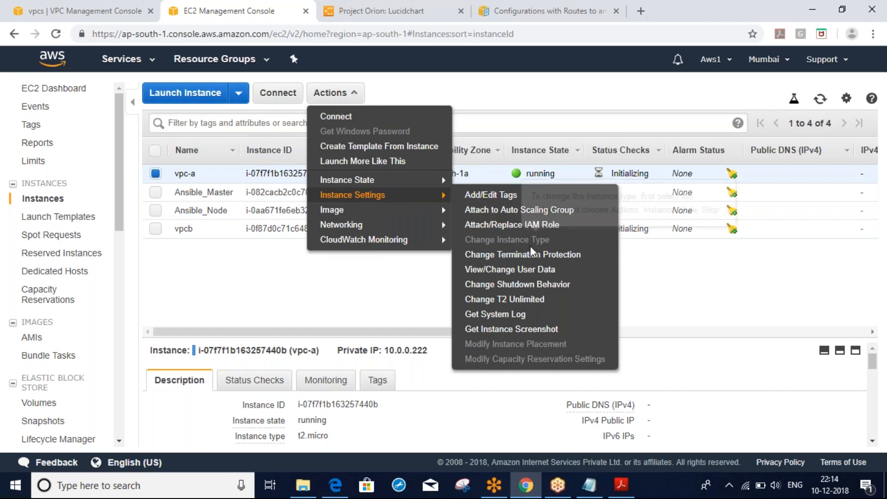
mouse_move(432, 225)
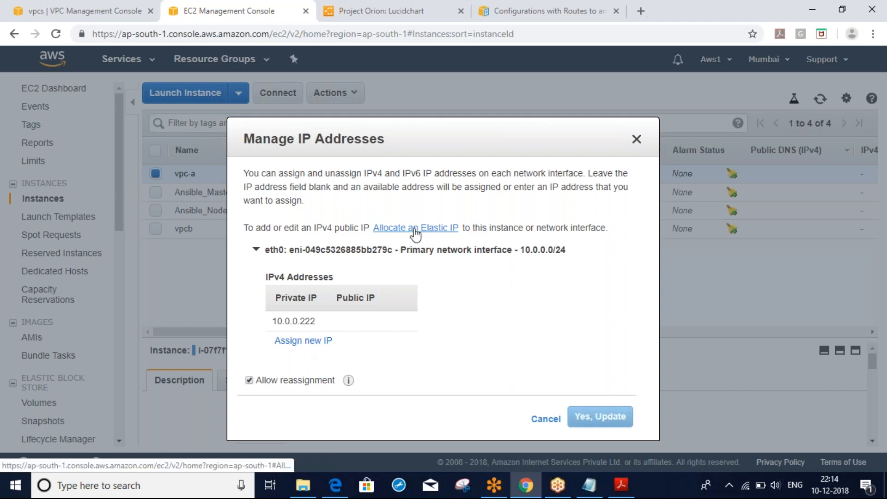
left_click(303, 340)
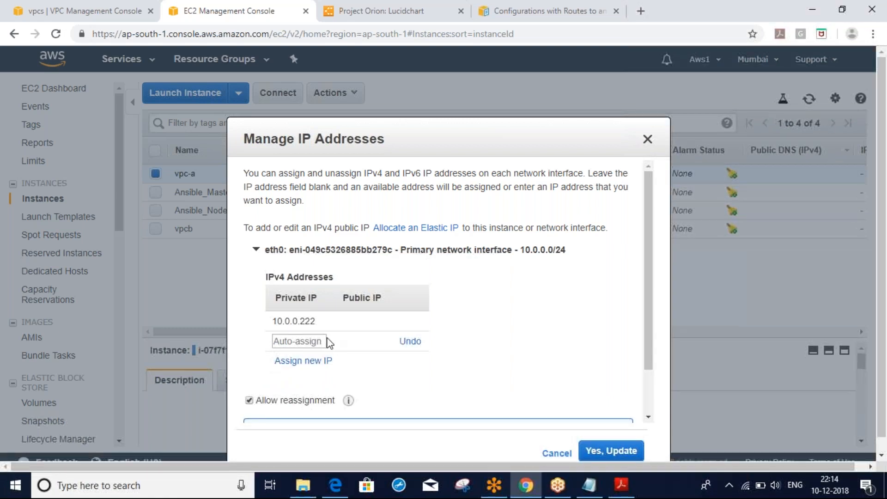
left_click(410, 342)
mouse_move(348, 380)
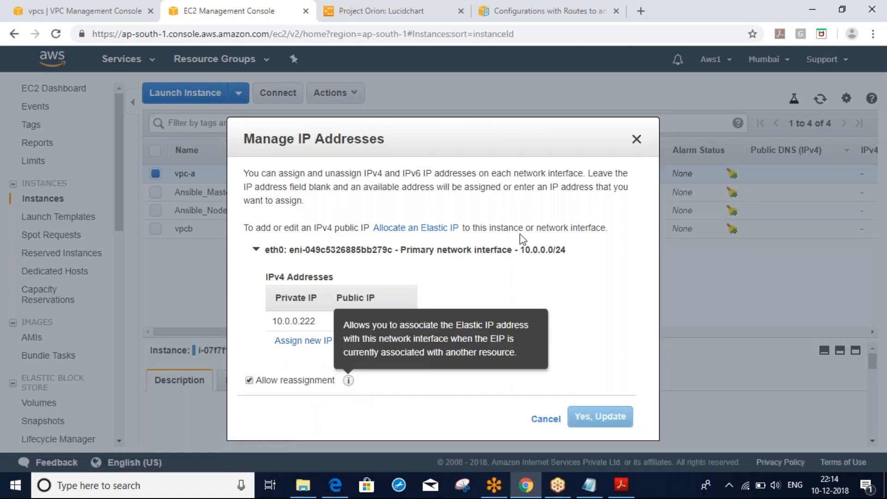
Allocate a new Elastic IP address with VPC scope and close the vpc-a instance's IP address management.
left_click(416, 227)
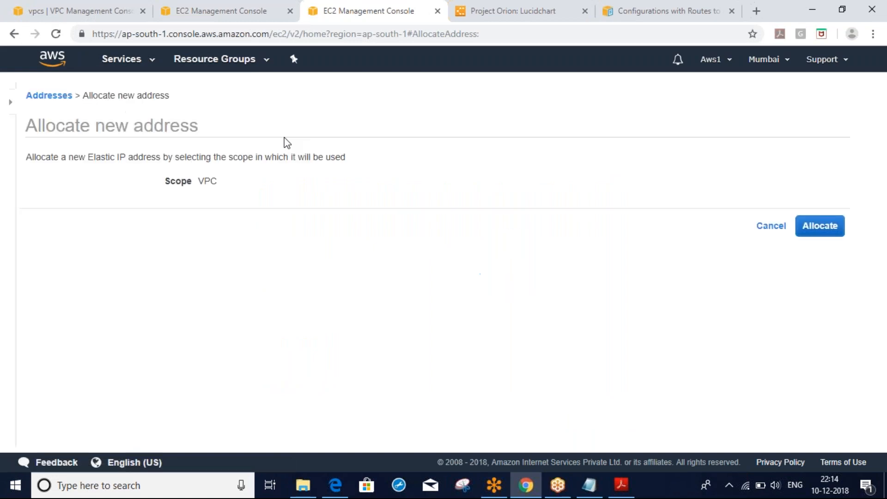
left_click(809, 237)
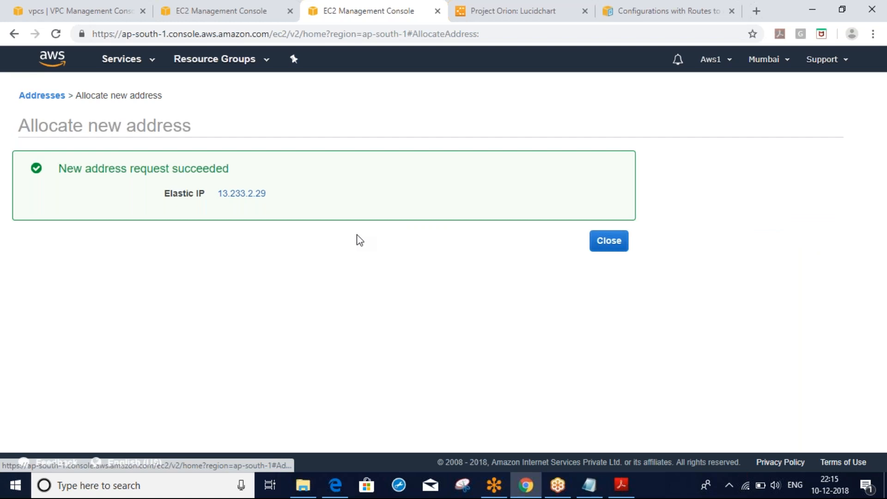
left_click(609, 241)
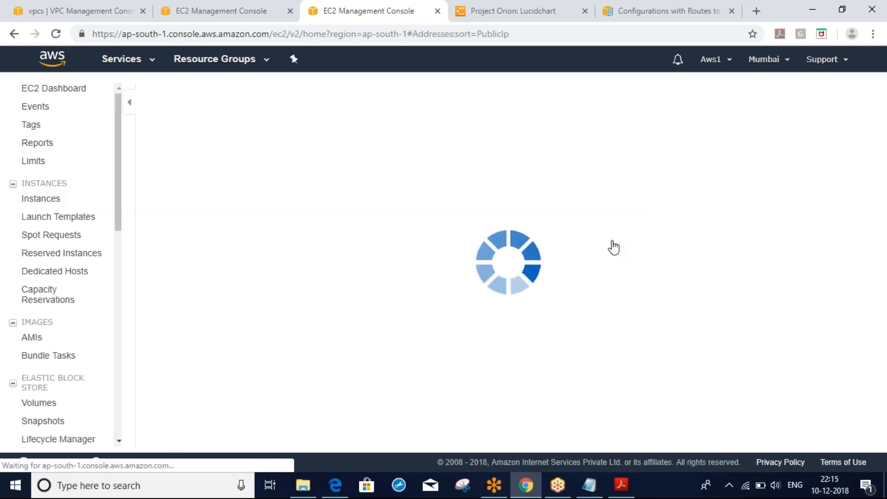
key("ctrl+shift+Tab")
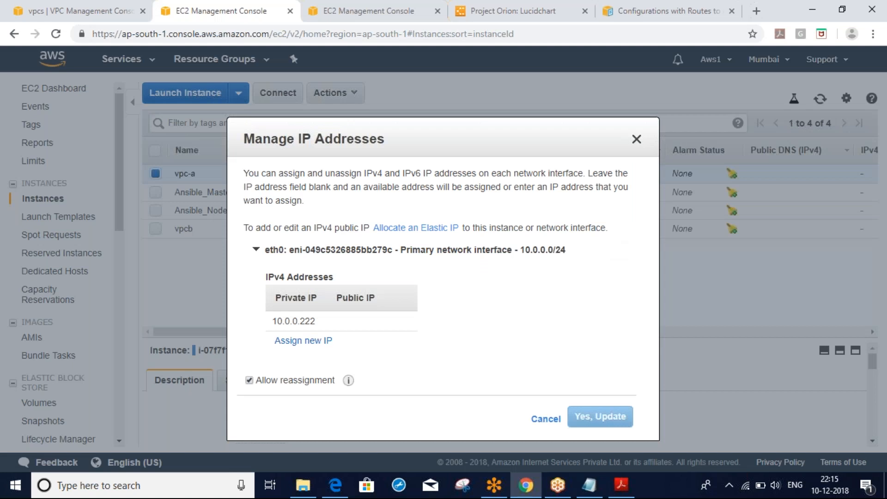
key("Escape")
Open the address association form for the unassociated Elastic IP 13.233.2.29.
scroll(34, 319, "down", 7)
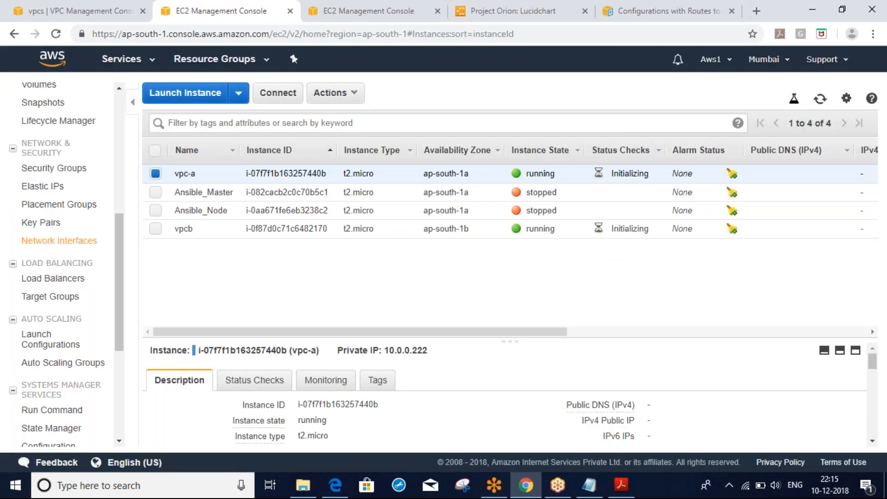
left_click(42, 189)
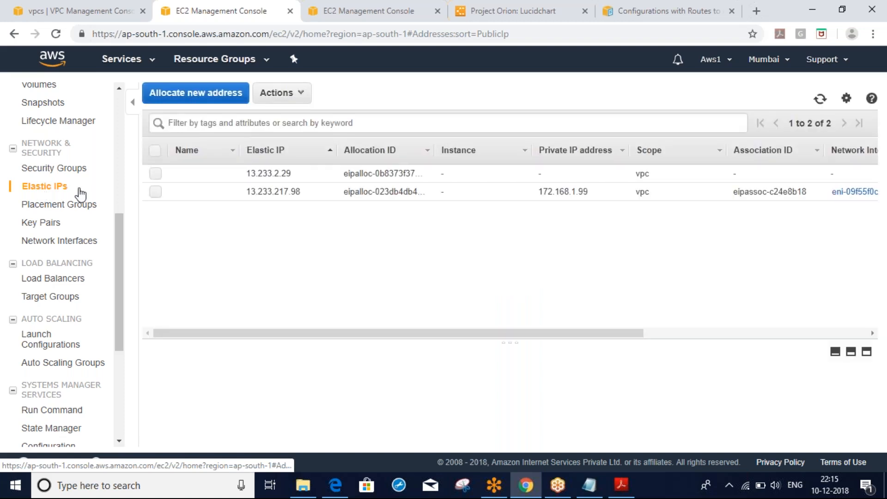
left_click(155, 174)
left_click(277, 92)
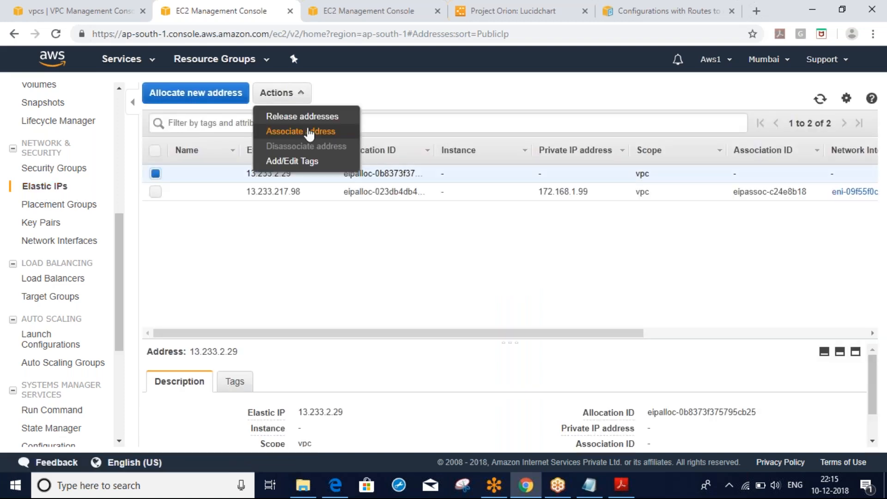
left_click(308, 132)
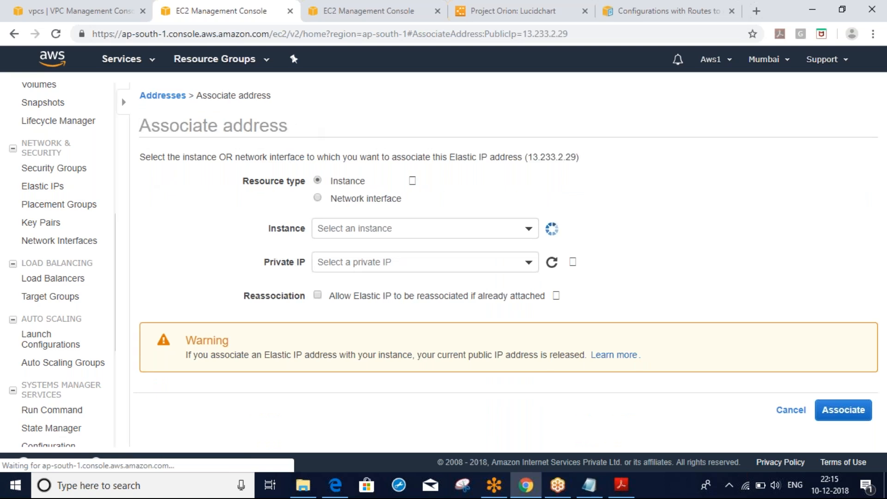
Associate the Elastic IP with the vpc-a instance i-07f7f1b163257440b at private IP 10.0.0.222, and enlarge the address details.
left_click(277, 228)
left_click(271, 300)
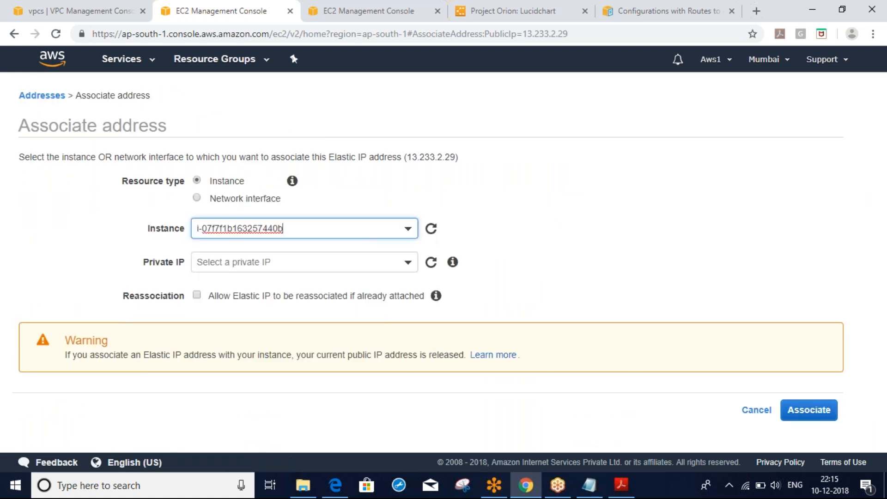
left_click(394, 262)
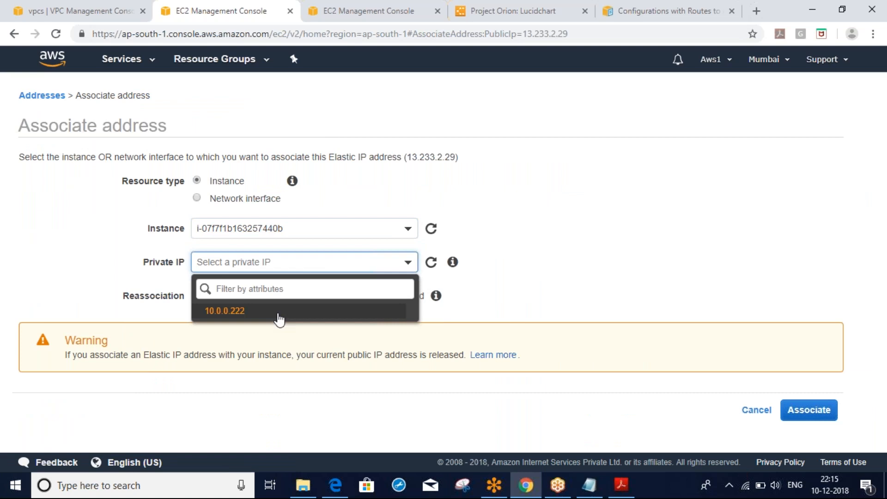
left_click(277, 311)
left_click(801, 412)
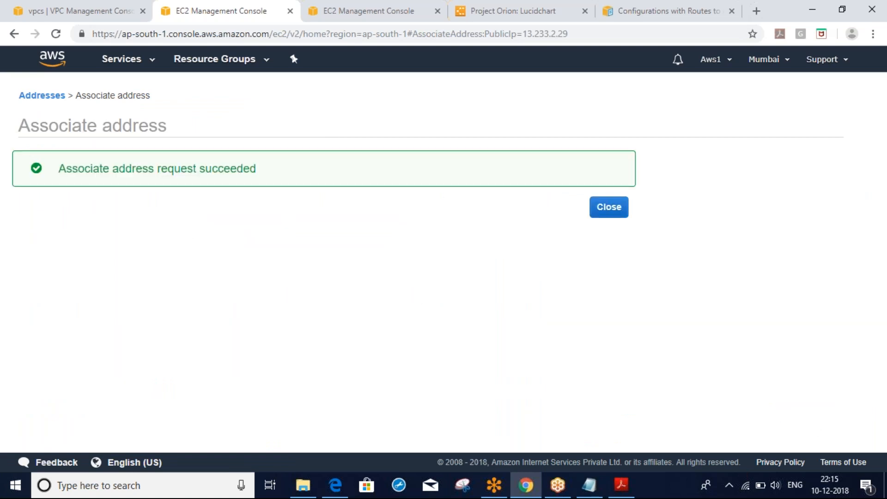
left_click(605, 210)
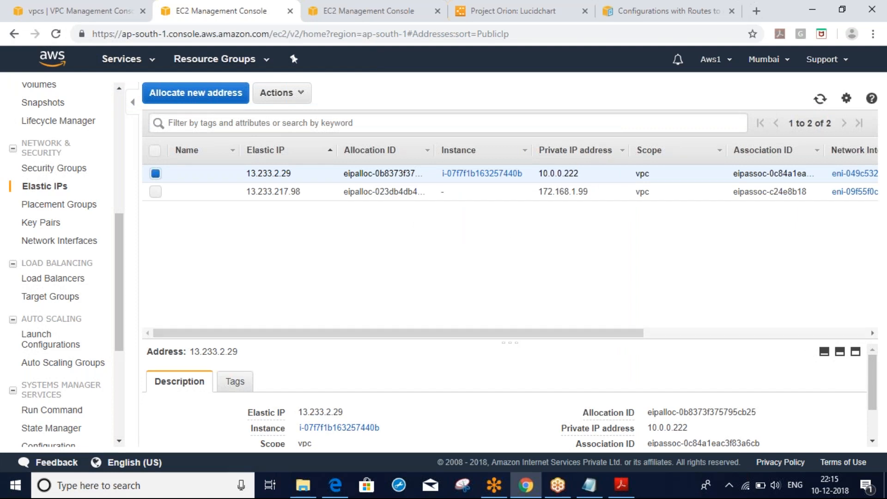
left_click_drag(499, 343, 499, 312)
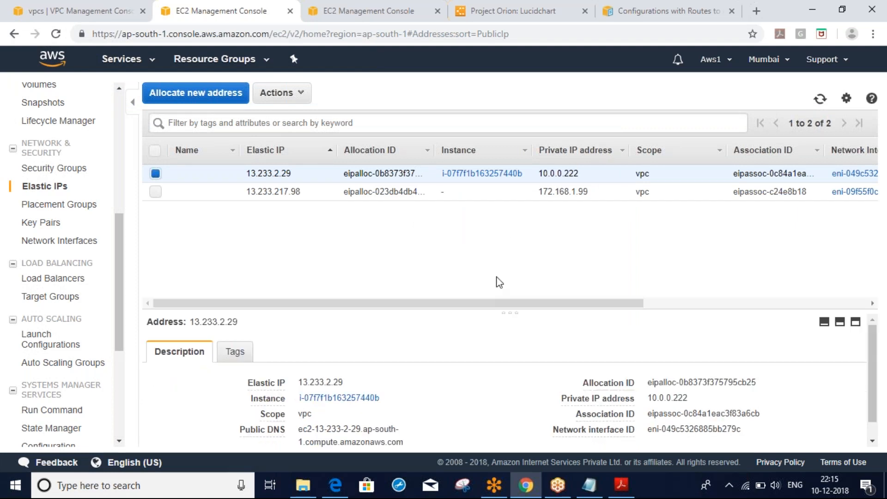
left_click_drag(499, 281, 499, 211)
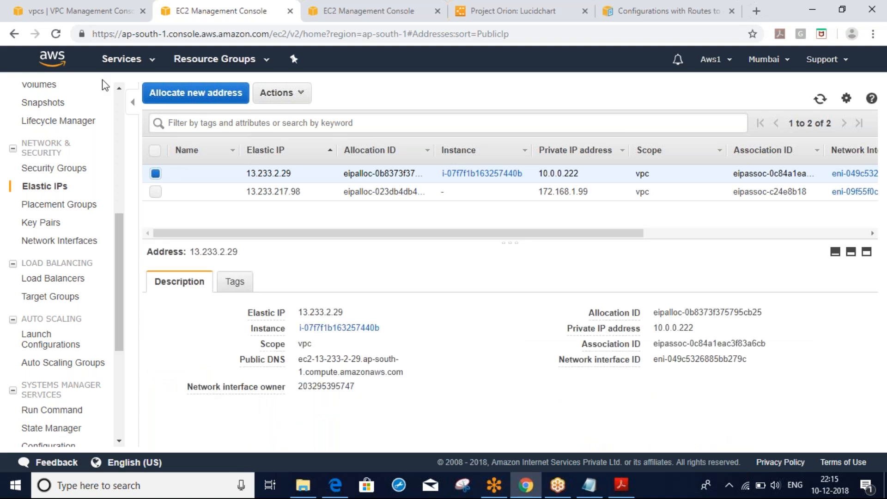
Return to the instances list and copy the IPv4 public IP of the vpc-a instance.
scroll(119, 102, "up", 1)
scroll(80, 109, "up", 5)
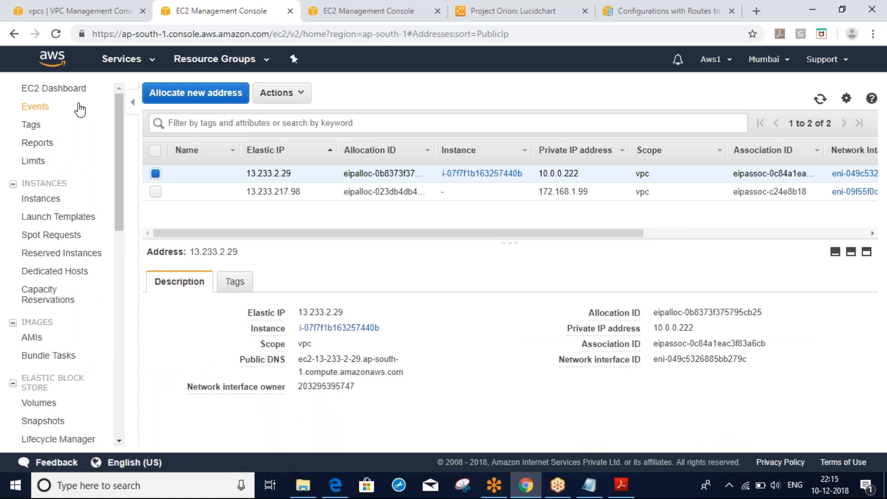
left_click(43, 198)
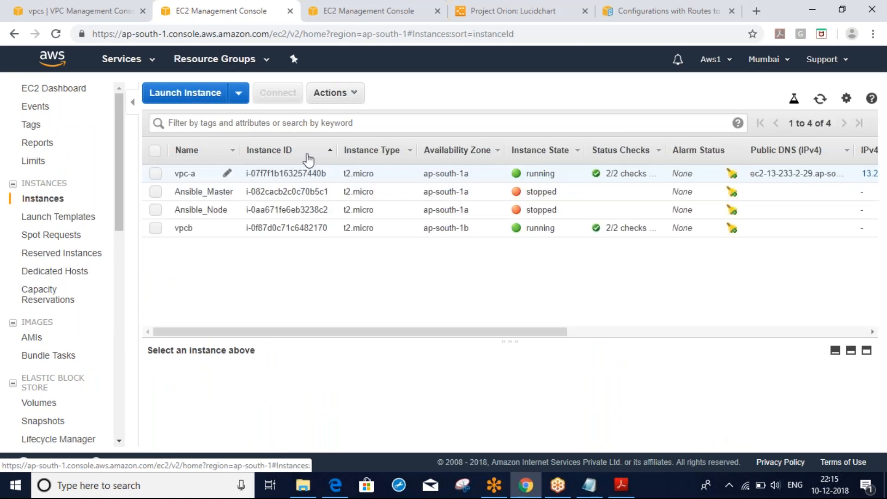
left_click(295, 173)
left_click_drag(694, 432, 648, 432)
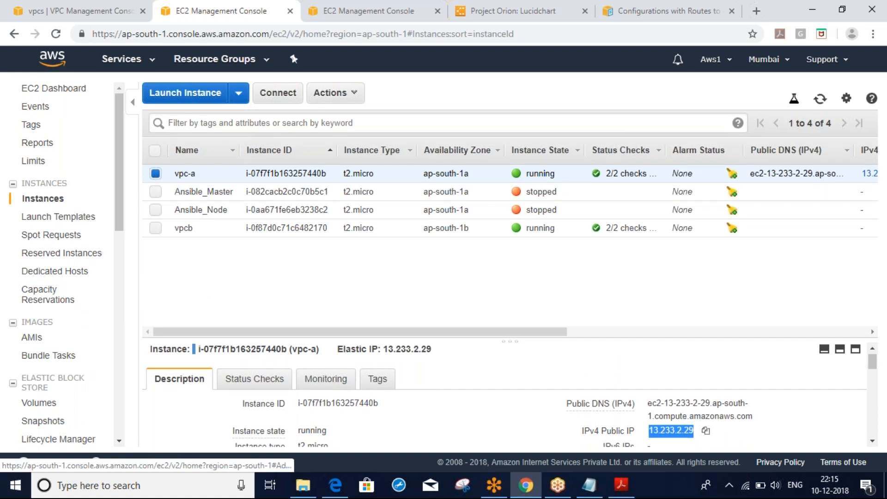
scroll(775, 407, "down", 1)
left_click(775, 407)
left_click_drag(694, 414, 647, 415)
key("ctrl+c")
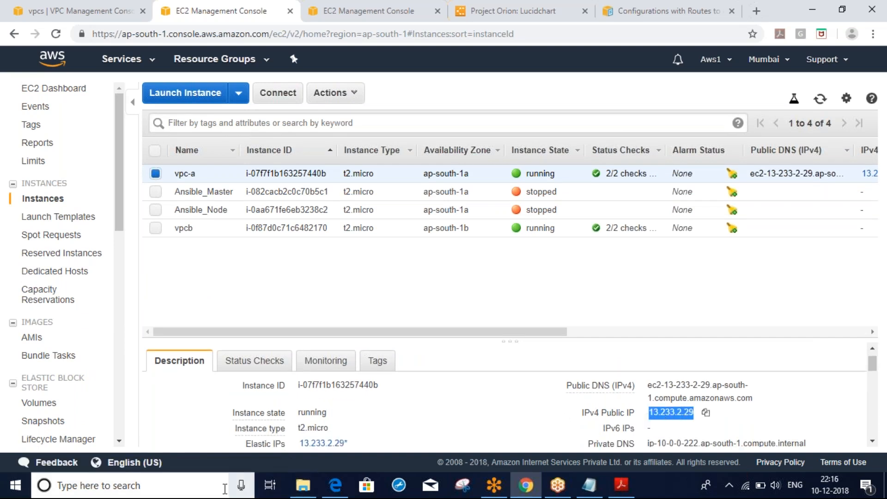
Launch PuTTY and configure an SSH session to 13.233.2.29 with the private key file hari.ppk from the desktop.
left_click(221, 488)
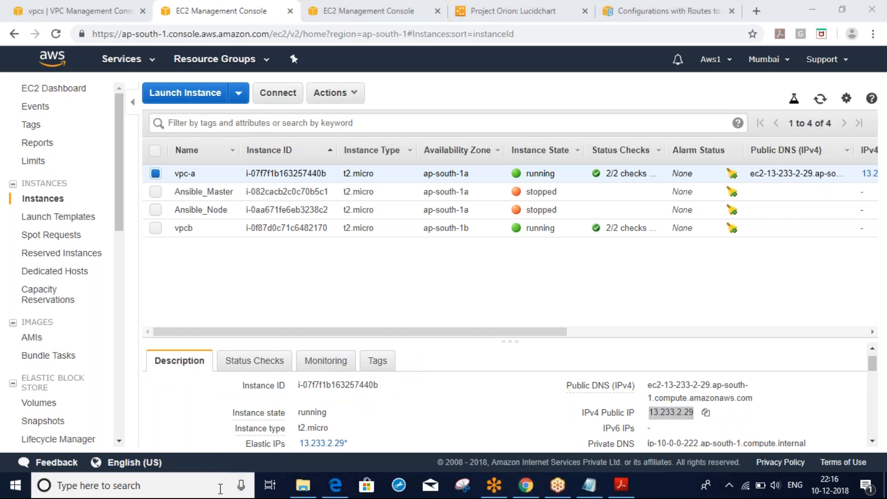
type("putty")
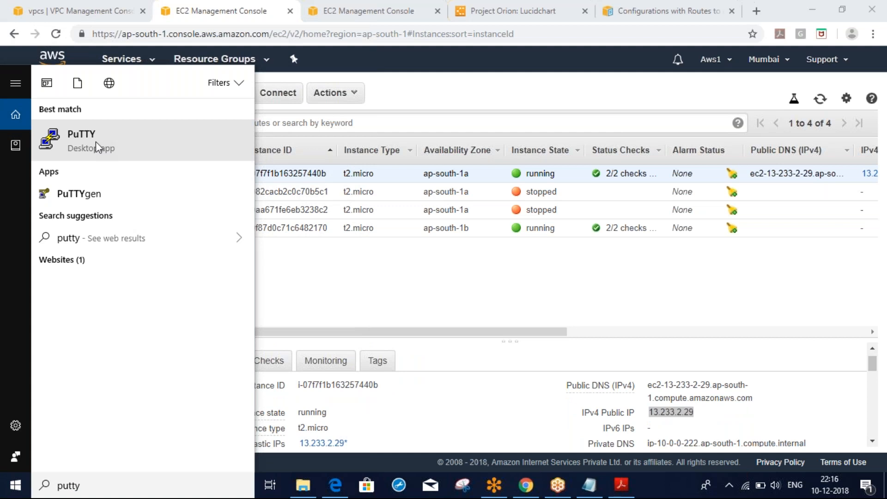
left_click(96, 141)
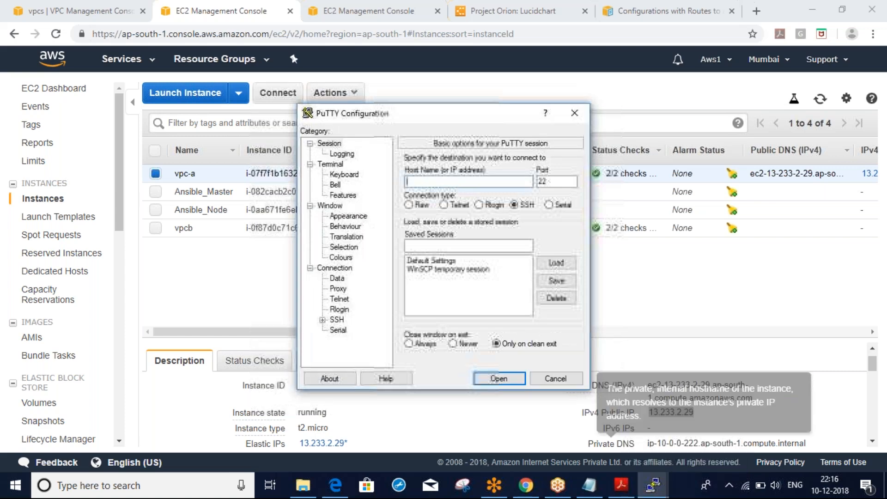
key("ctrl+v")
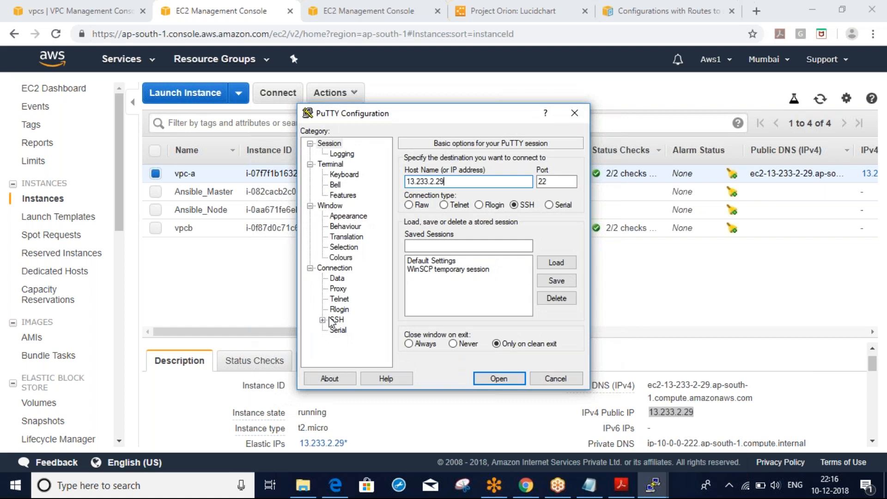
left_click(322, 320)
left_click(349, 309)
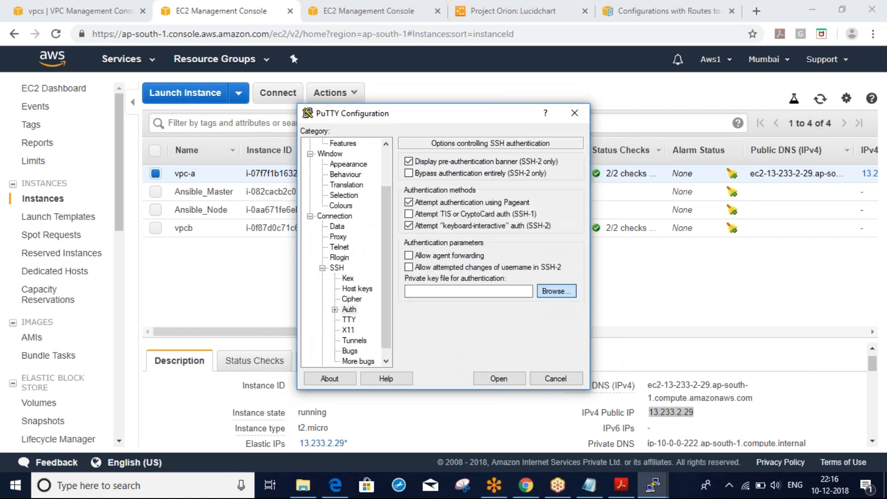
left_click(524, 384)
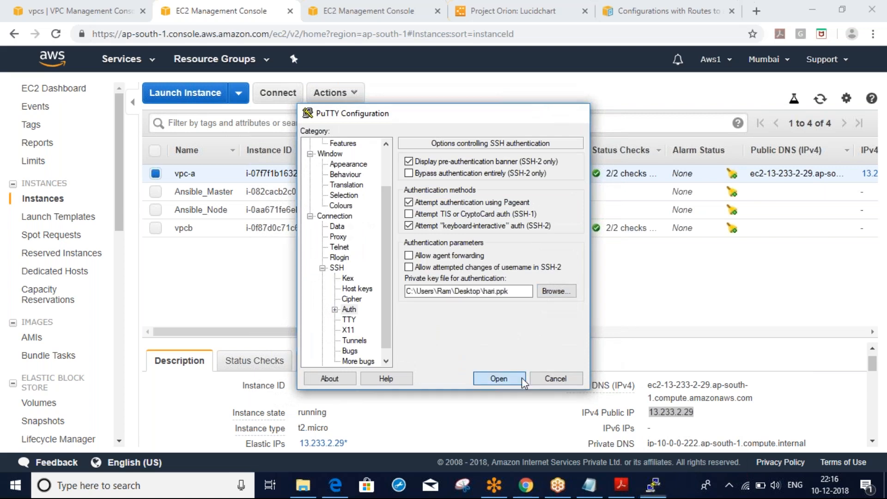
Connect to the vpc-a instance, log in as ec2-user, maximize the terminal, and become root with sudo su -.
left_click(498, 379)
type("ec2-user")
key("Return")
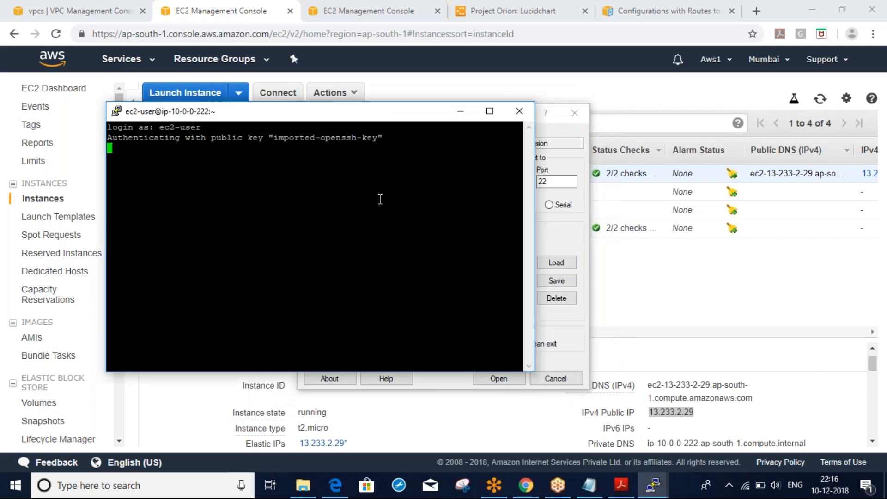
double_click(369, 113)
type("sudo su -")
key("Return")
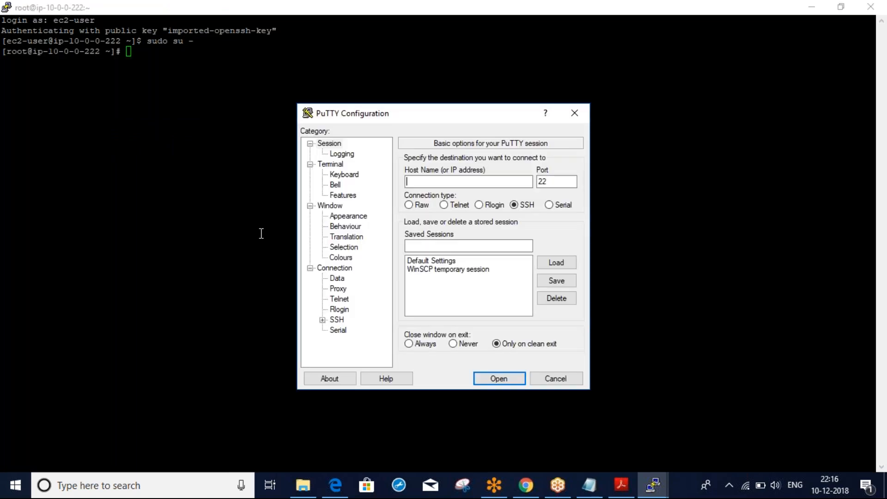
Switch to the AWS console in Chrome and copy the private IP of the vpcb instance.
key("alt+Tab")
key("alt+Tab")
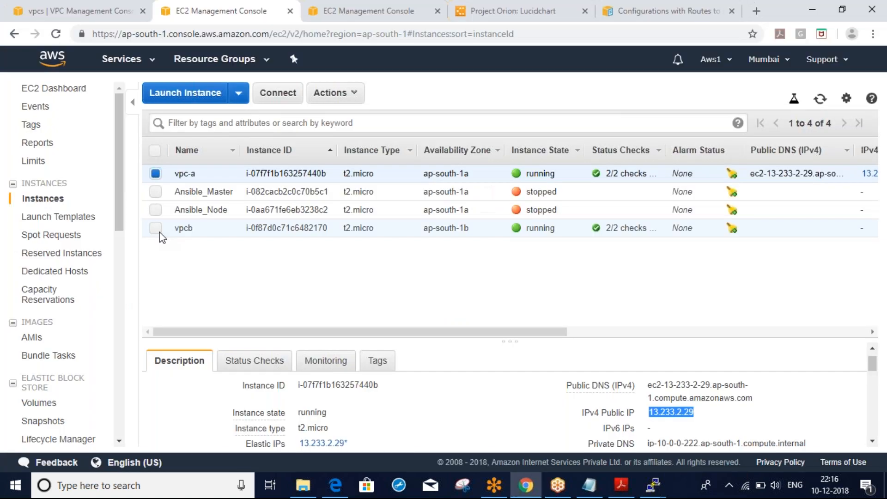
left_click(159, 232)
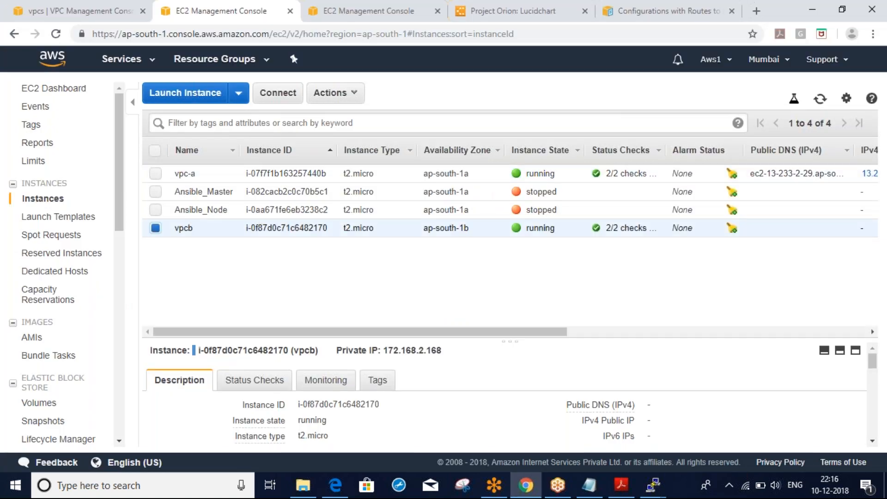
left_click(872, 441)
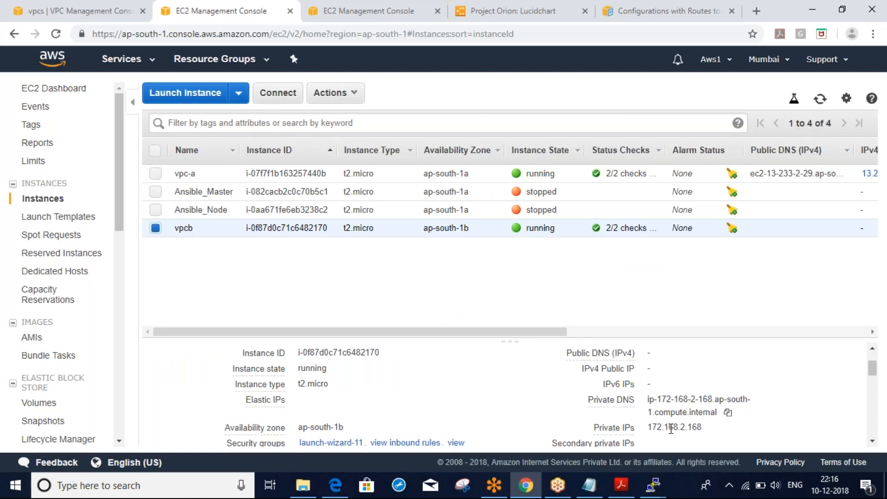
double_click(670, 429)
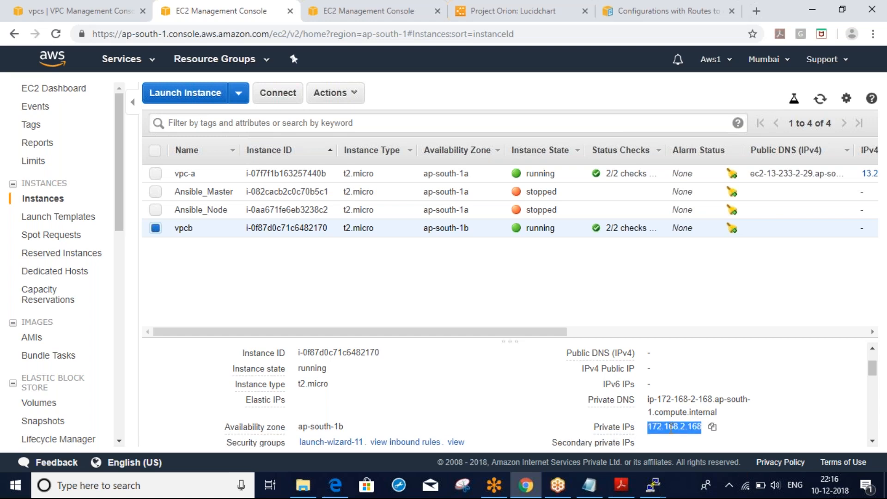
Switch to the PuTTY session on the vpc-a instance, ping 172.168.2.168, and stop the ping after a while.
key("alt+Tab")
type("ping")
right_click(413, 275)
key("Return")
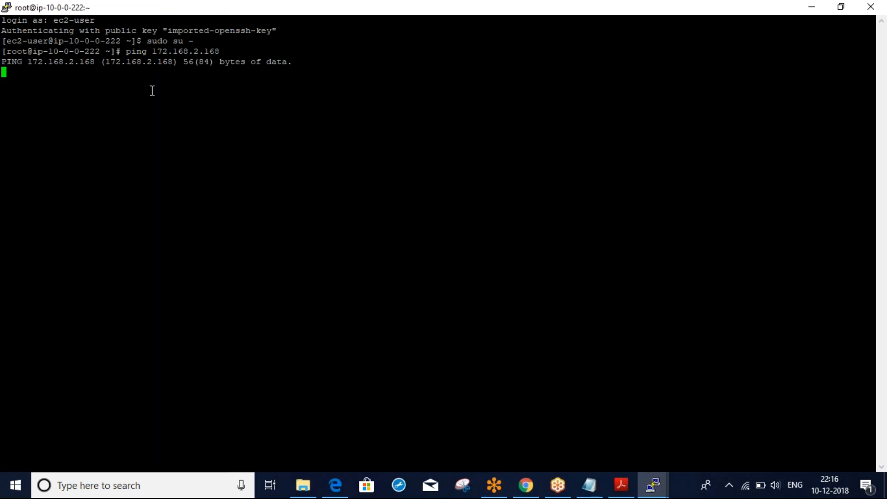
left_click_drag(57, 40, 121, 41)
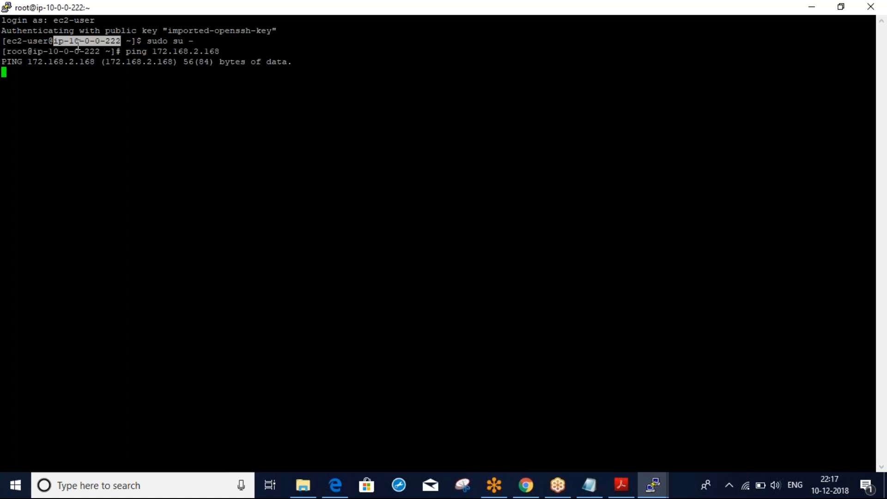
left_click_drag(106, 62, 189, 52)
left_click(130, 51)
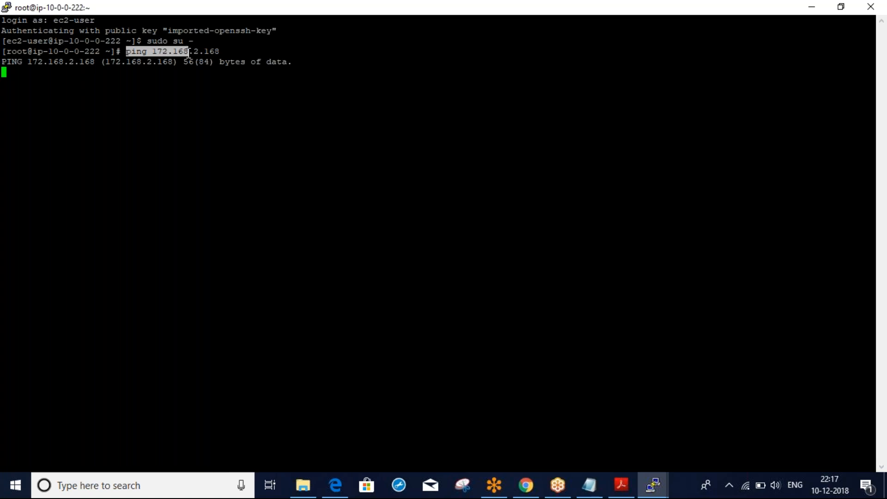
triple_click(201, 92)
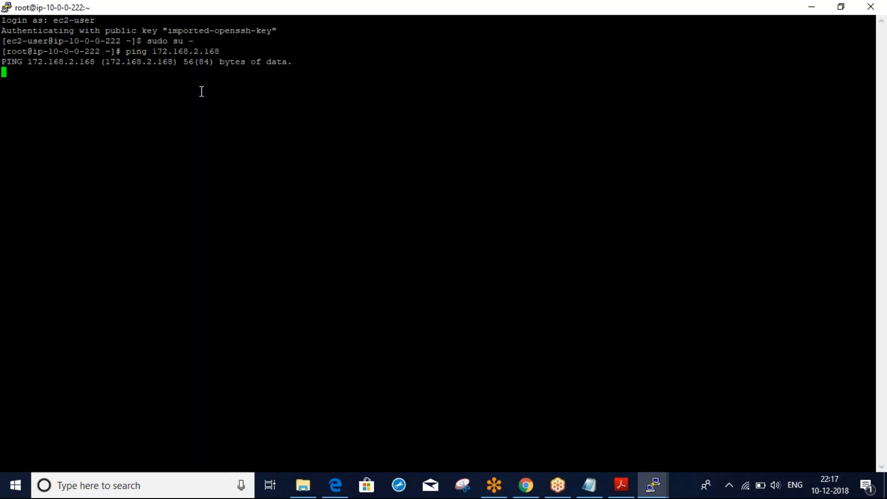
left_click(207, 98)
key("ctrl+c")
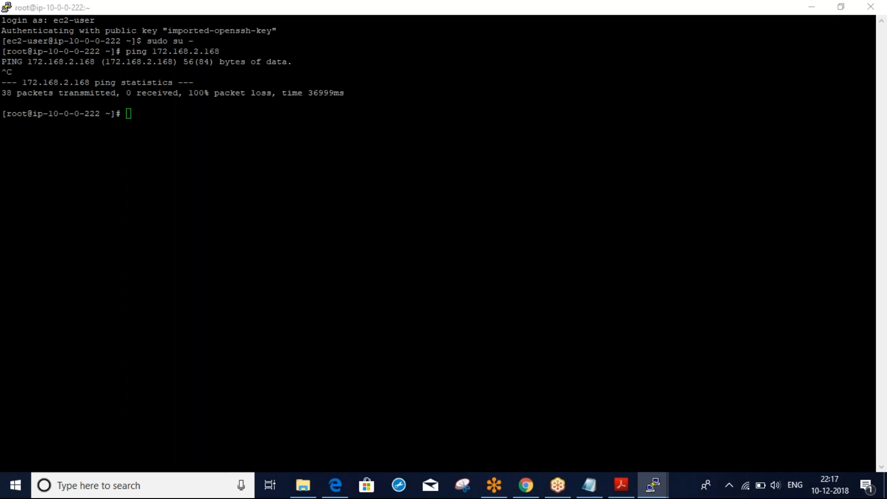
Review the ping statistics for 172.168.2.168 against the vpcb instance details and clear the terminal.
key("alt+Tab")
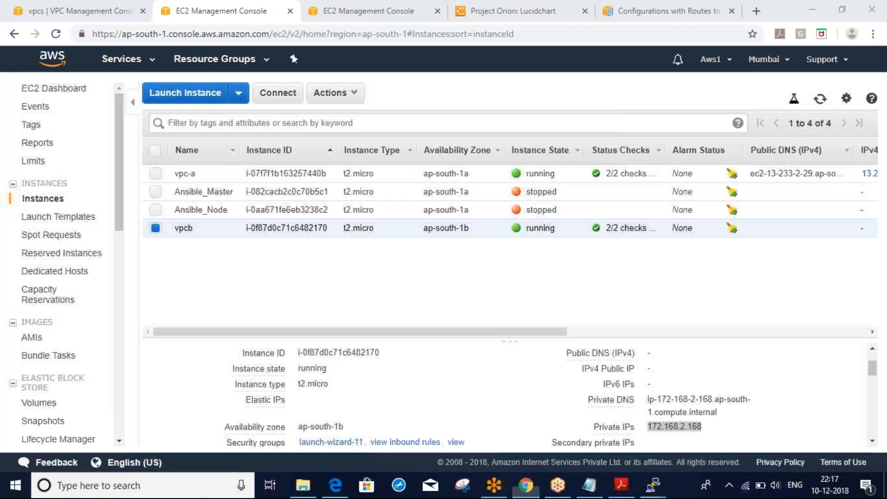
key("alt+Tab")
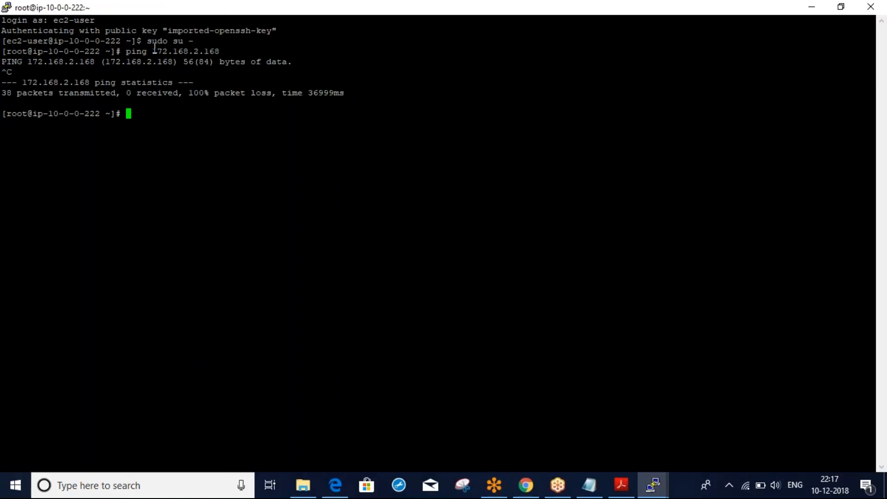
left_click_drag(7, 85, 351, 93)
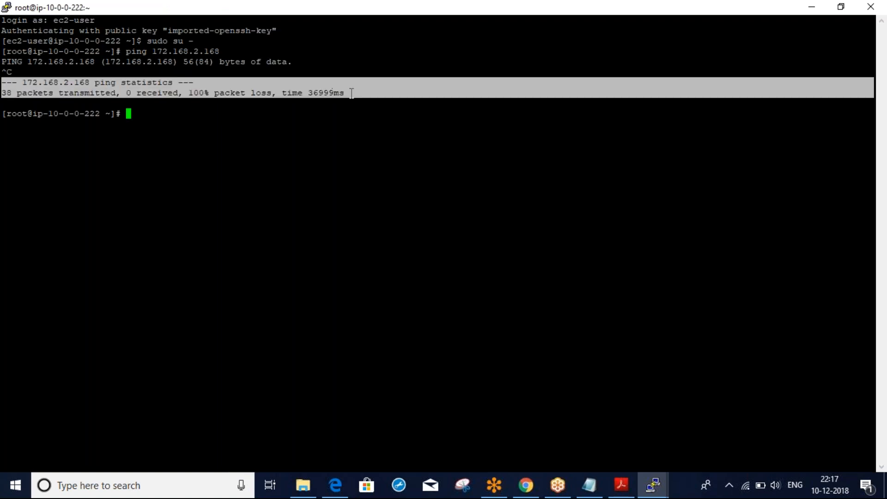
left_click(419, 217)
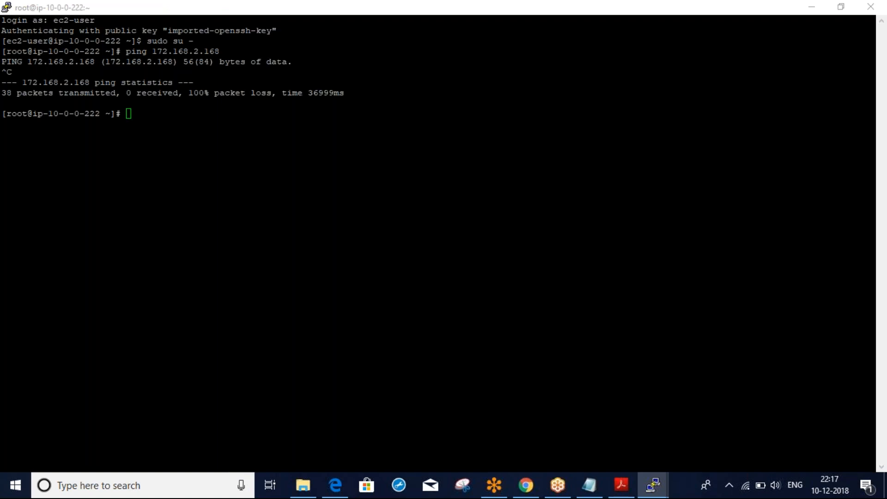
key("alt+Tab")
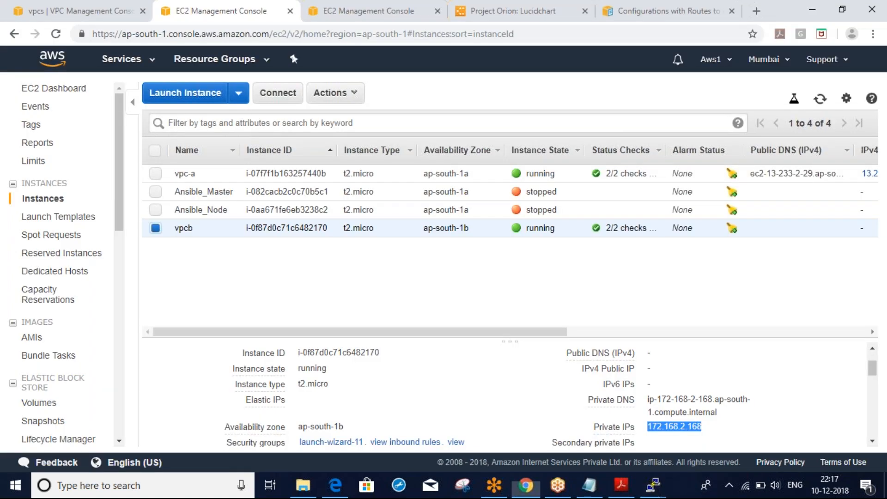
key("alt+Tab")
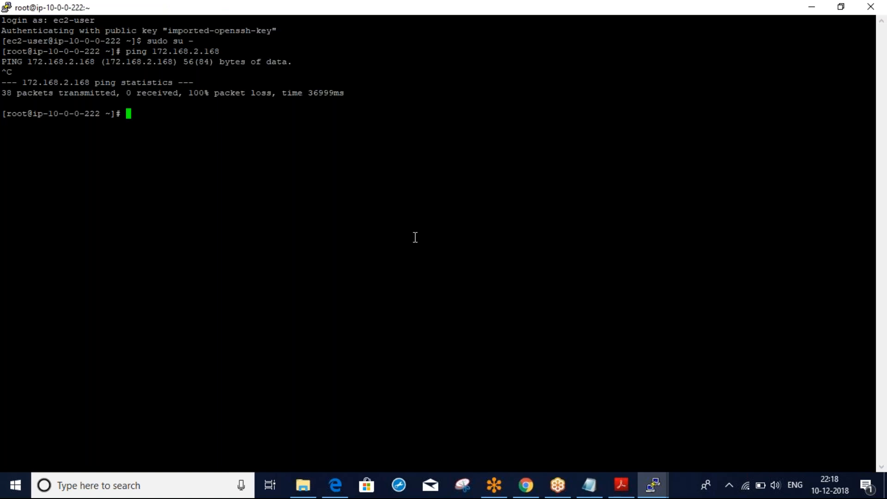
type("clear")
key("Return")
key("Return")
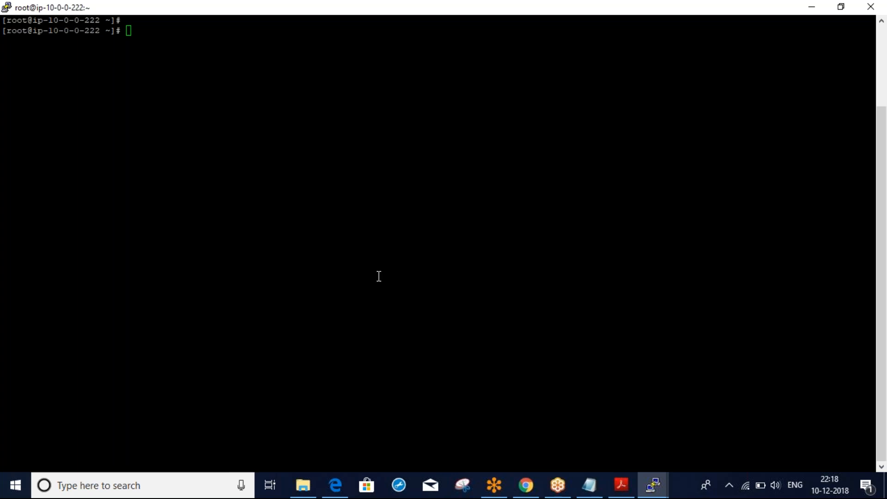
Recheck the vpcb private IP in the console, ping 172.168.2.168 again from the vpc-a terminal, and stop it.
key("alt+Tab")
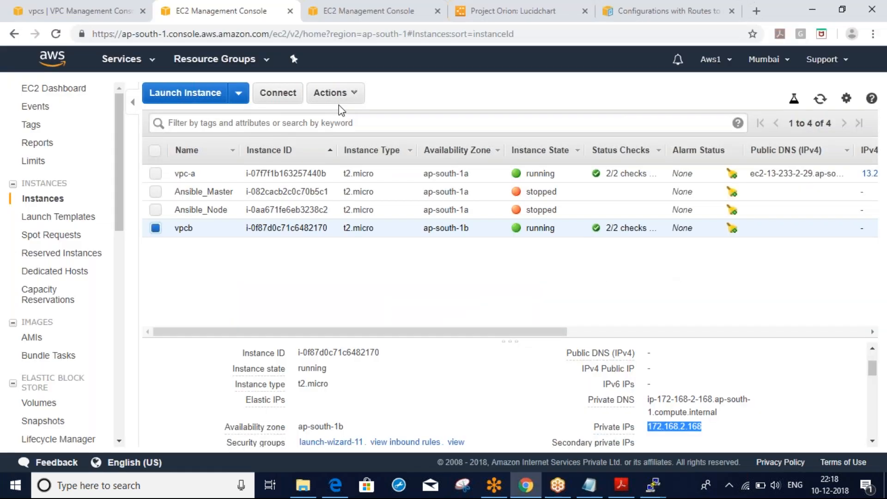
key("alt+Tab")
left_click_drag(33, 30, 93, 33)
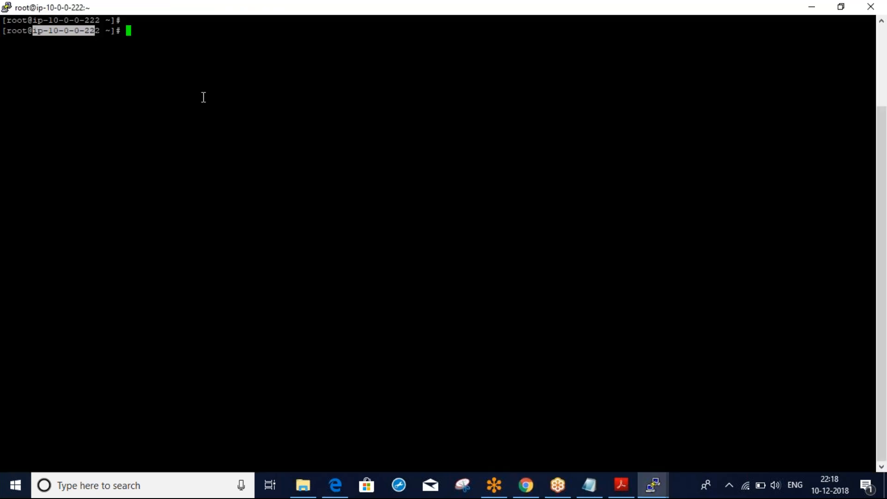
key("alt+Tab")
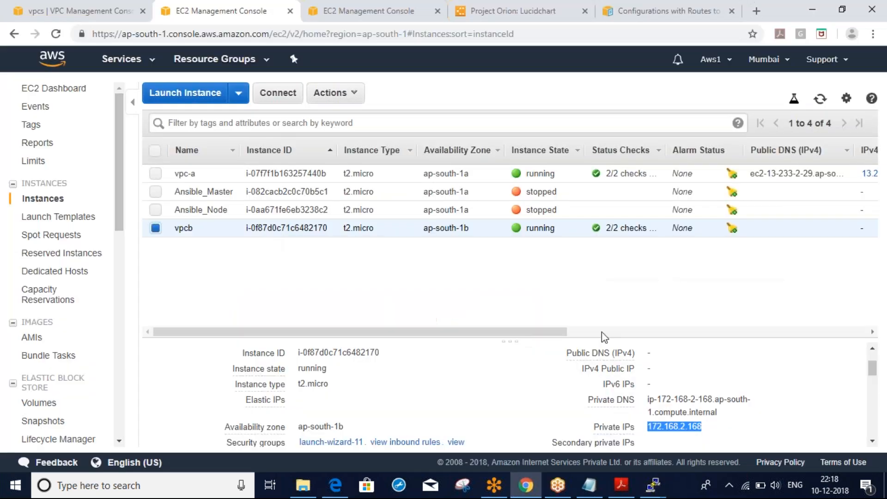
key("alt+Tab")
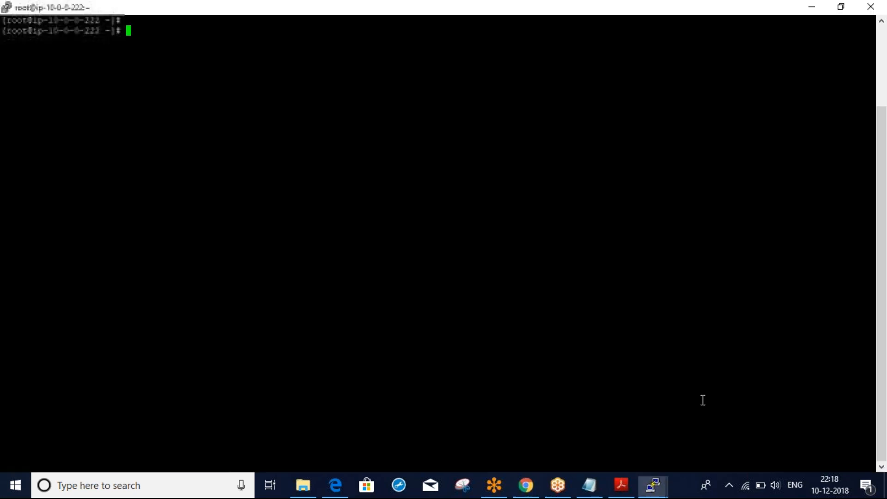
type("ping")
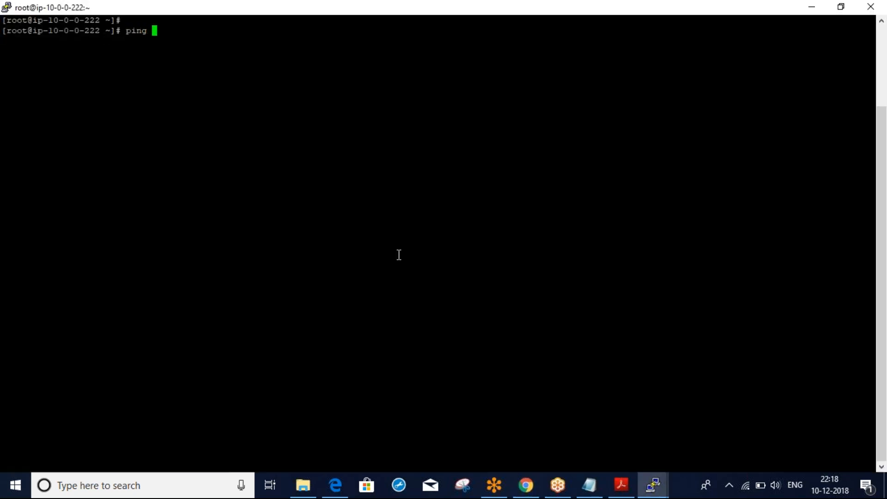
right_click(400, 254)
key("Return")
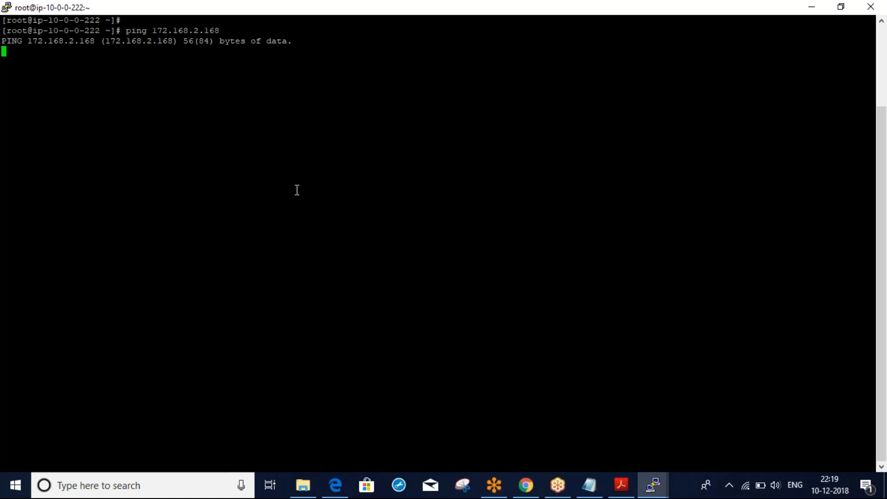
key("ctrl+c")
Open the peering connections list in the VPC console and widen its Status column to show the full text.
key("alt+Tab")
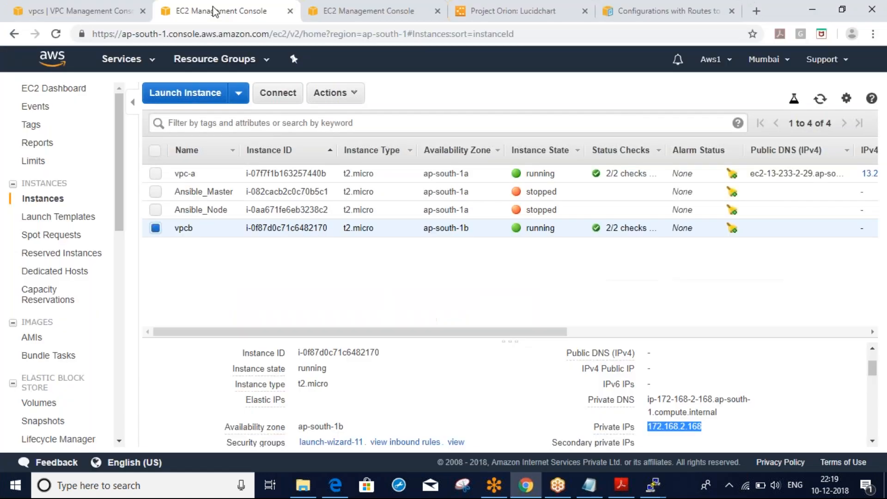
left_click(75, 1)
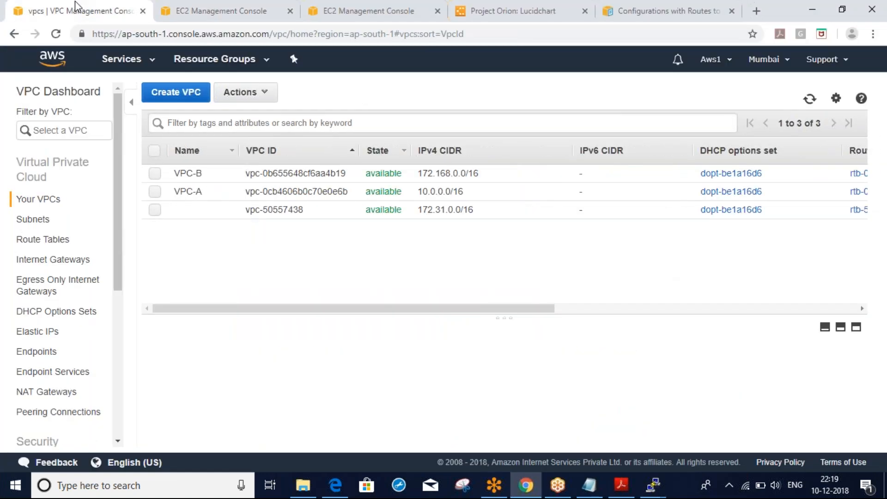
left_click(70, 418)
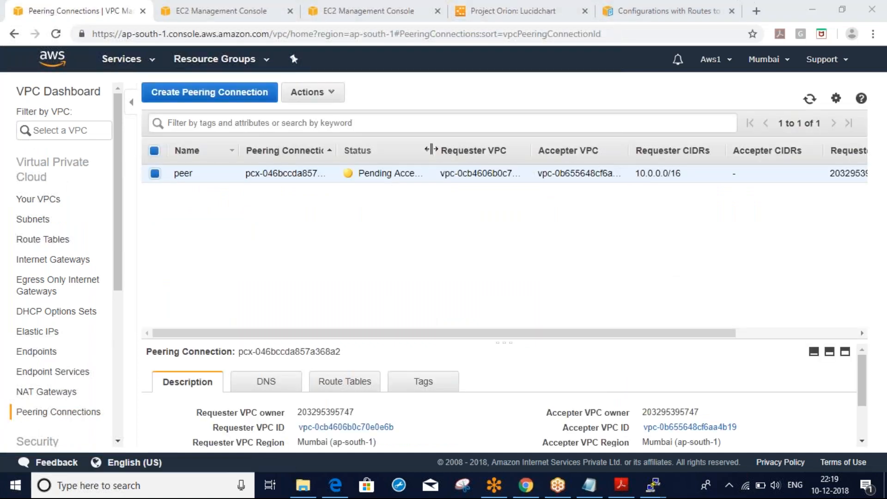
left_click_drag(431, 149, 596, 149)
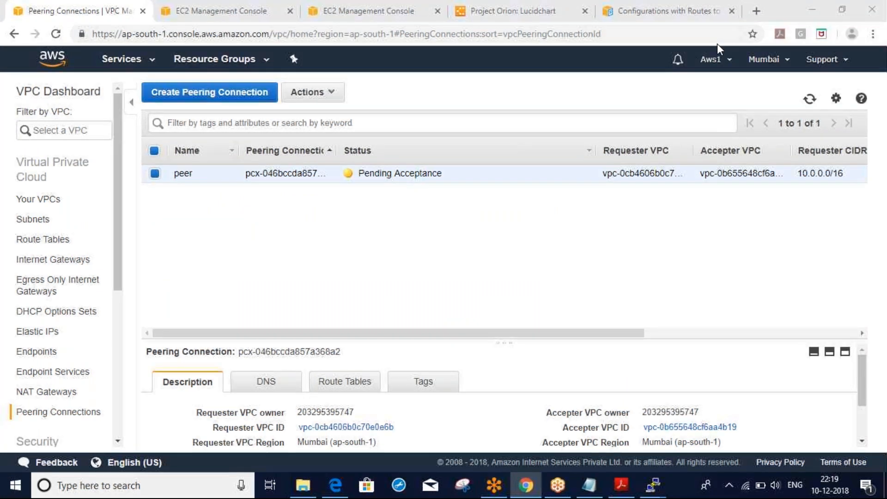
left_click_drag(110, 346, 109, 324)
left_click_drag(138, 249, 56, 287)
left_click_drag(593, 275, 715, 256)
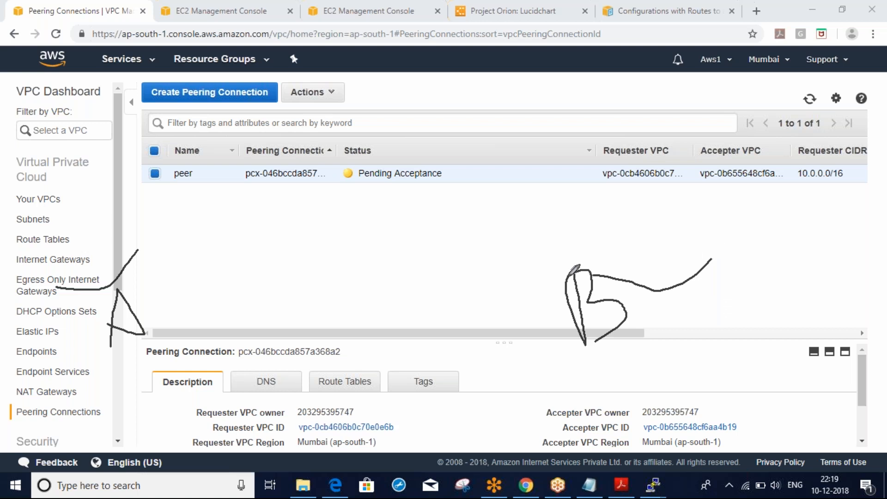
mouse_move(573, 276)
left_mouse_down()
mouse_move(644, 282)
mouse_move(675, 262)
left_mouse_up()
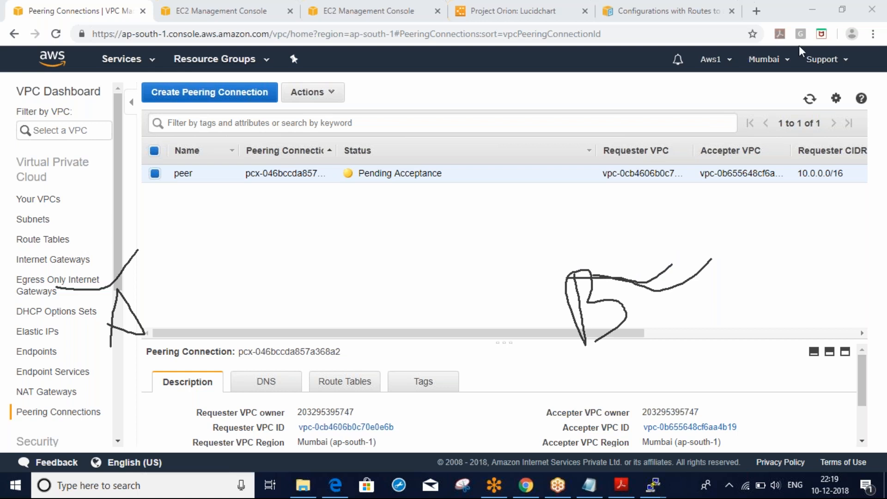
key("Escape")
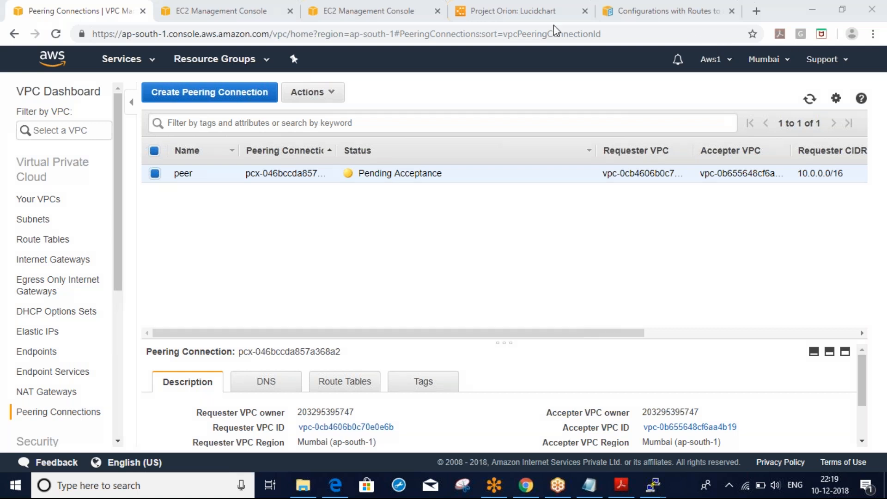
left_click(336, 95)
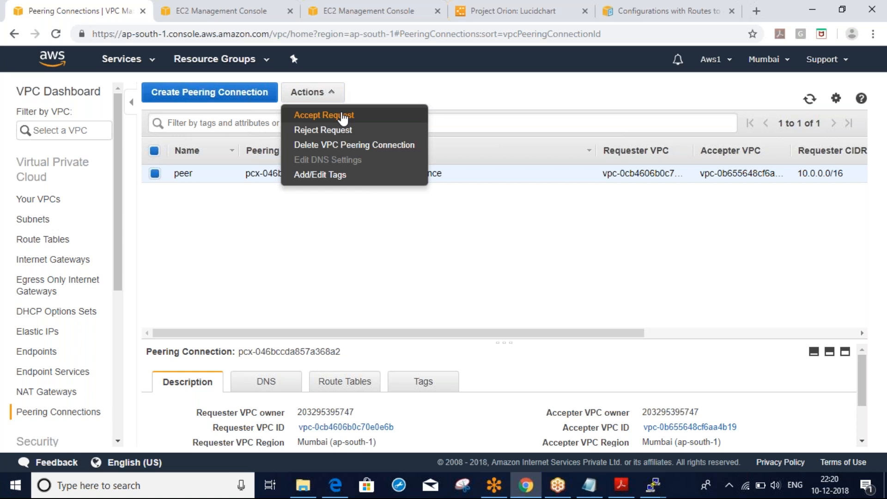
left_click(459, 98)
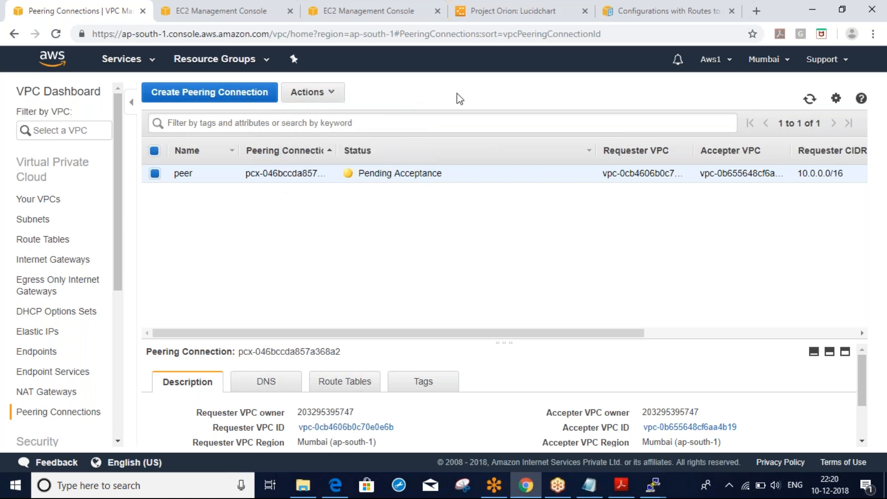
left_click(332, 96)
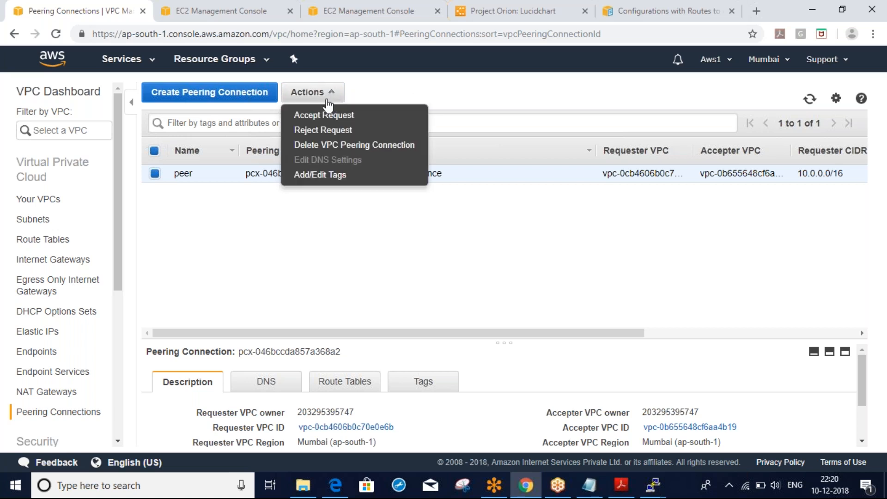
left_click(328, 100)
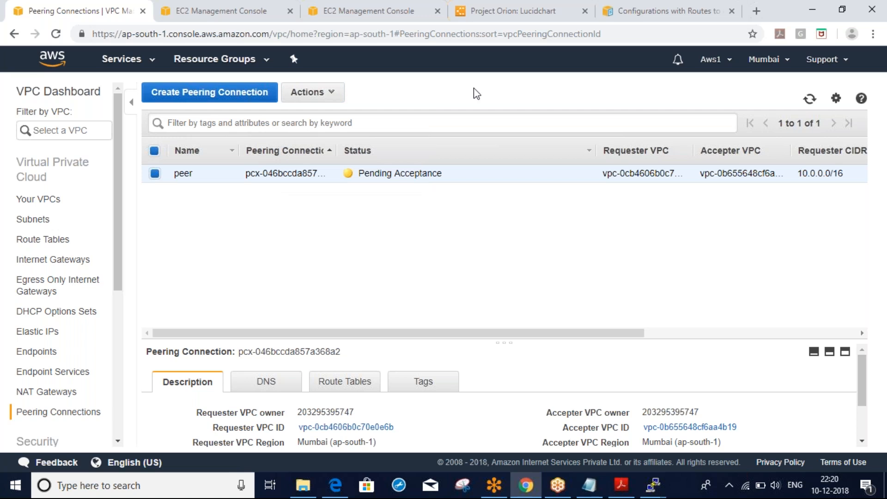
left_click(307, 92)
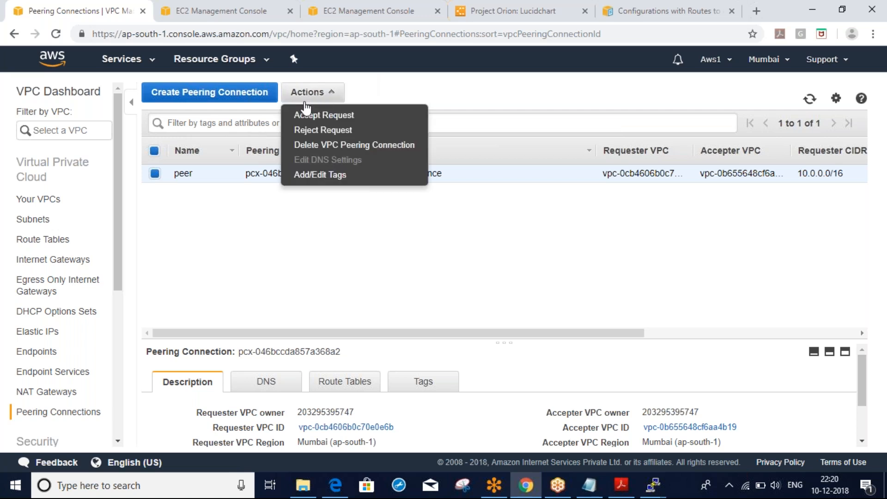
left_click(330, 94)
Accept the pending request for the peering connection named peer after reviewing its requester and accepter details, and close the confirmation.
left_click(331, 95)
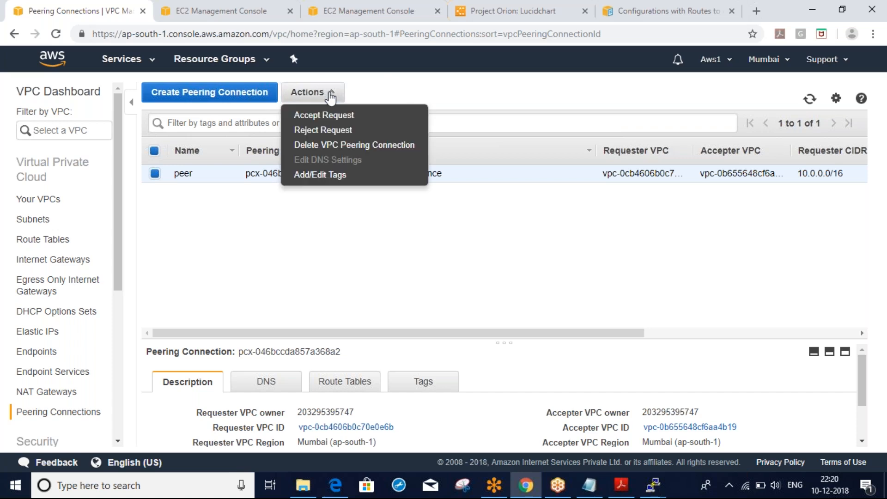
left_click(316, 116)
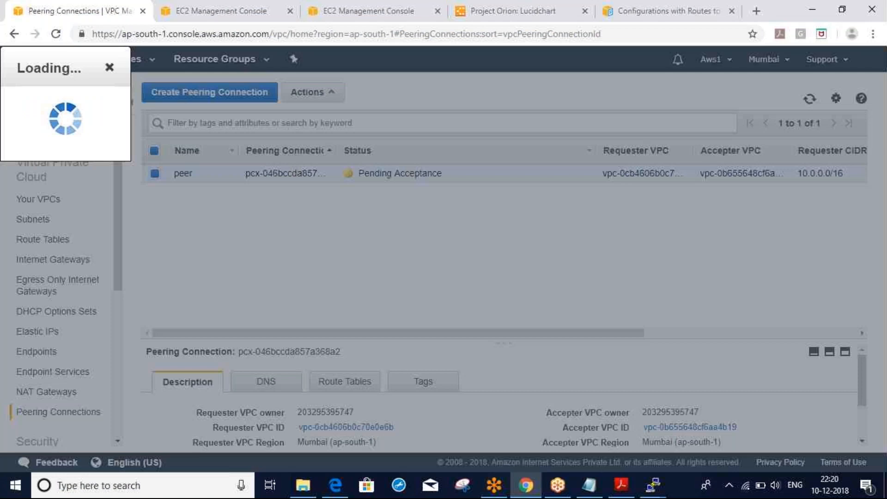
left_click_drag(476, 262, 505, 266)
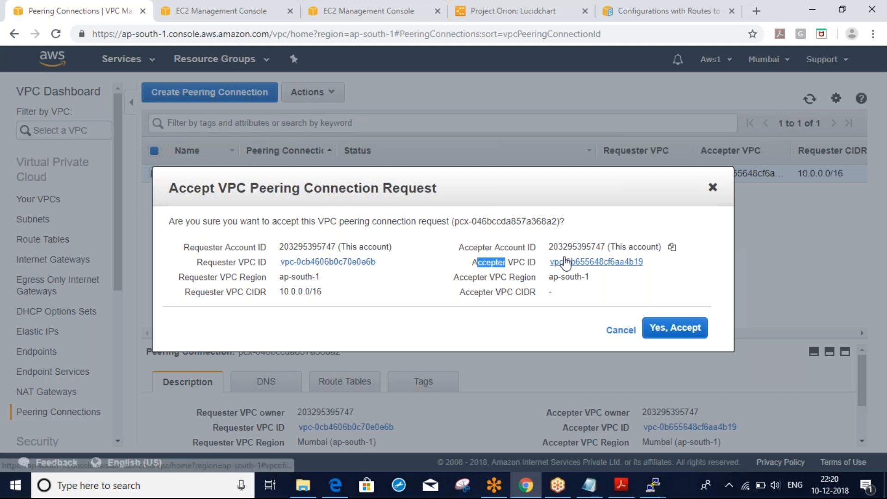
left_click_drag(285, 246, 352, 247)
left_click_drag(465, 247, 586, 247)
left_click(513, 247)
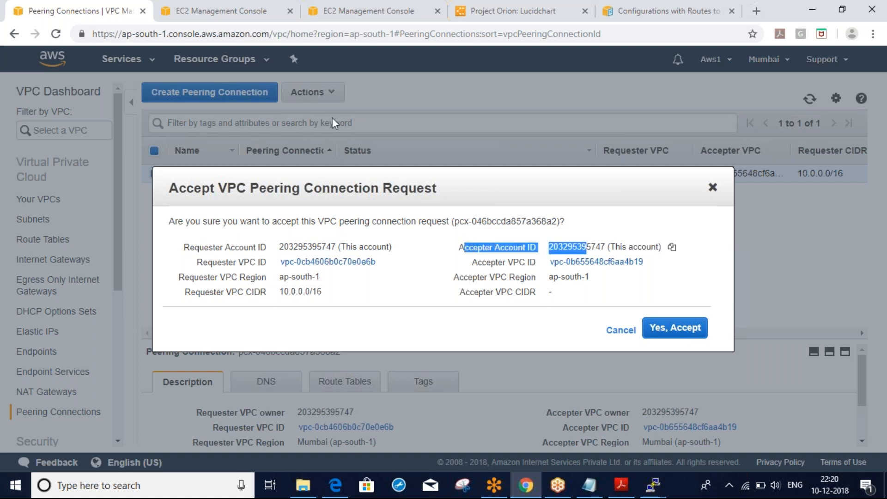
left_click(662, 328)
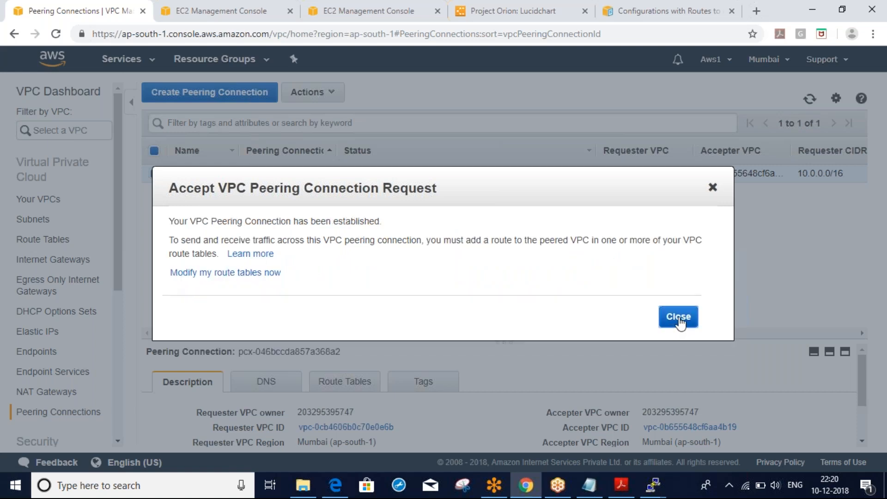
left_click(679, 318)
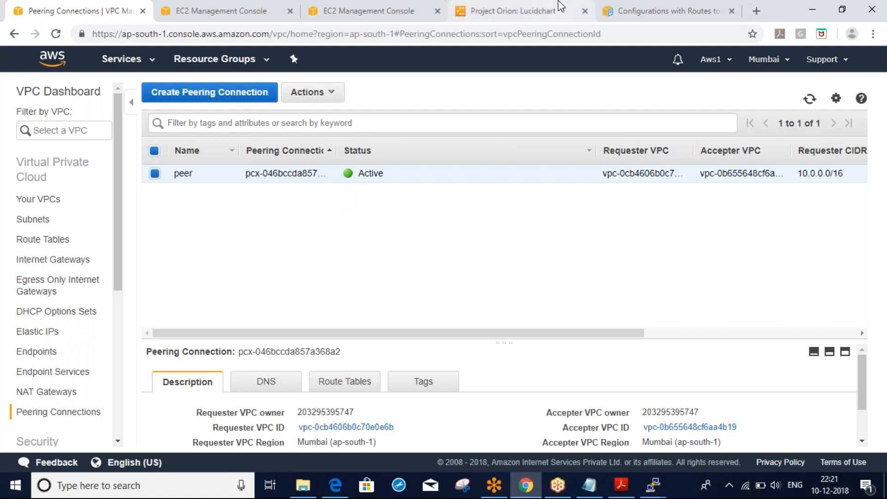
mouse_move(65, 398)
left_mouse_down()
mouse_move(75, 224)
mouse_move(121, 382)
left_mouse_up()
mouse_move(606, 238)
left_mouse_down()
mouse_move(626, 358)
mouse_move(672, 308)
mouse_move(652, 333)
left_mouse_up()
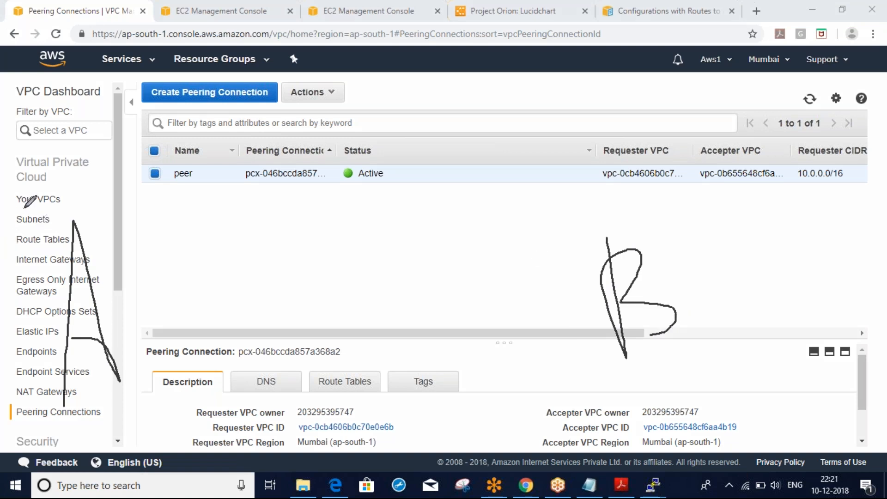
mouse_move(5, 233)
left_mouse_down()
mouse_move(39, 158)
mouse_move(27, 139)
mouse_move(74, 207)
mouse_move(97, 202)
left_mouse_up()
mouse_move(729, 244)
left_mouse_down()
mouse_move(744, 215)
mouse_move(763, 254)
mouse_move(794, 238)
mouse_move(827, 235)
mouse_move(835, 243)
left_mouse_up()
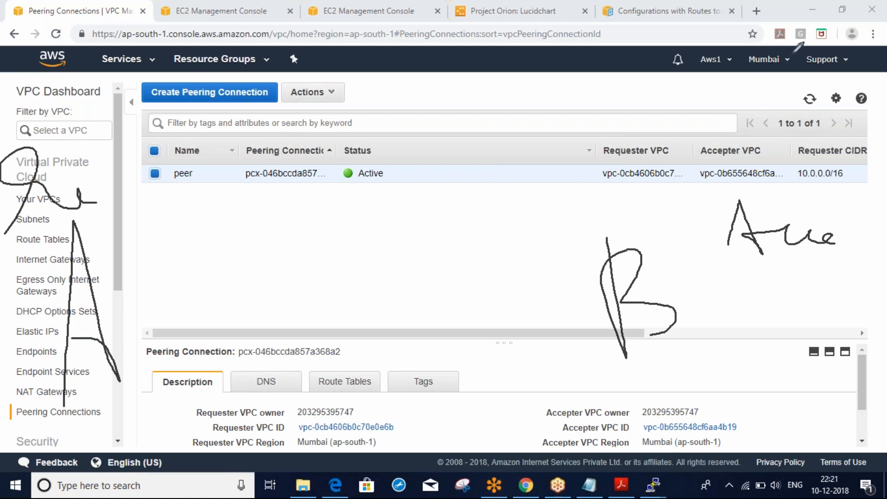
key("Escape")
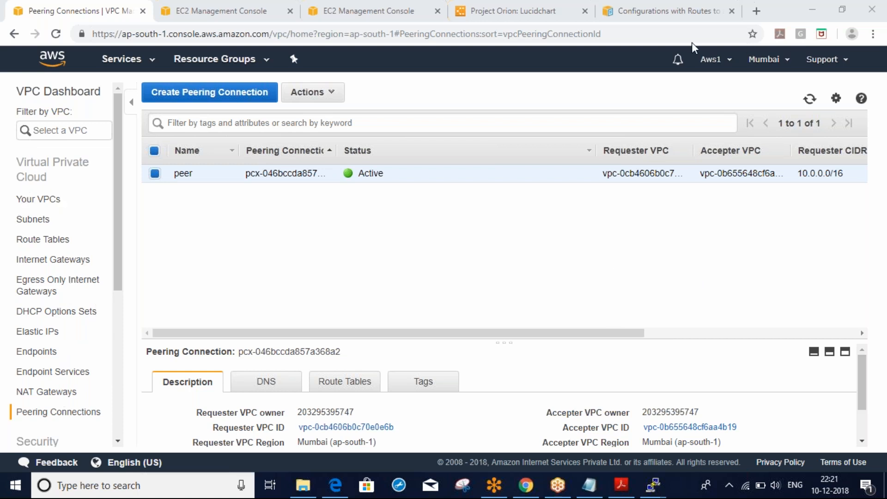
left_click(494, 88)
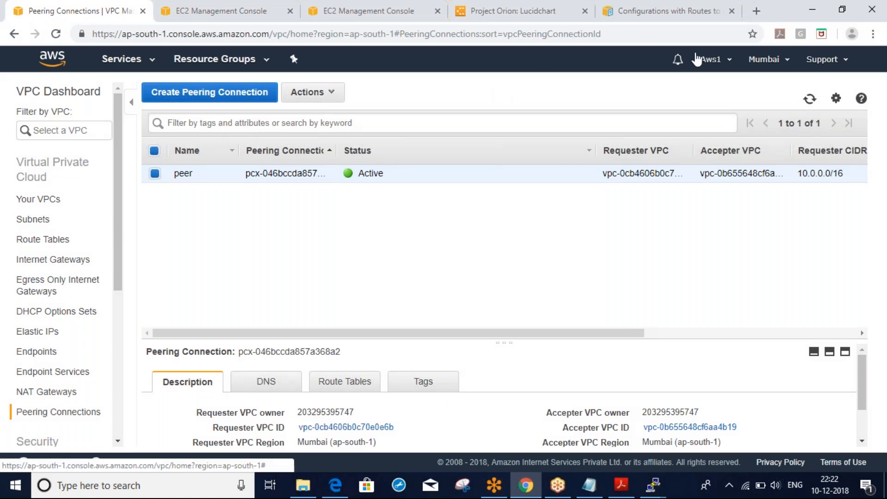
mouse_move(68, 354)
left_mouse_down()
mouse_move(79, 201)
mouse_move(61, 305)
left_mouse_up()
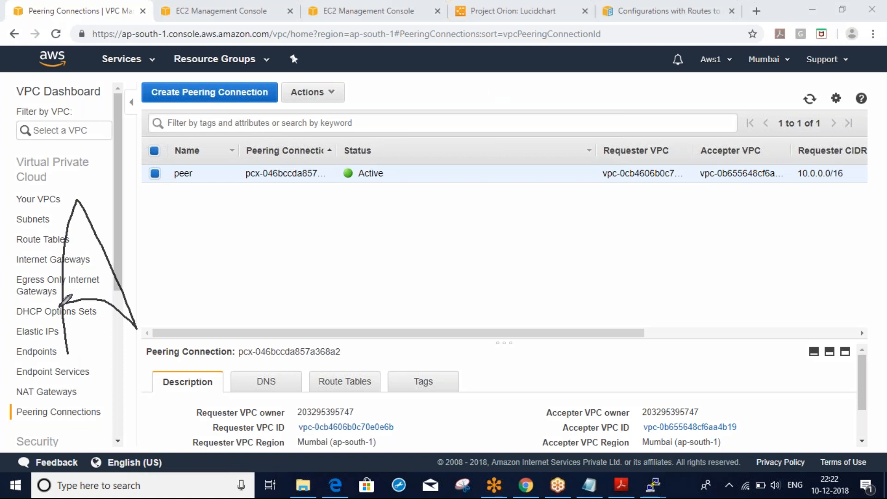
left_click(789, 45)
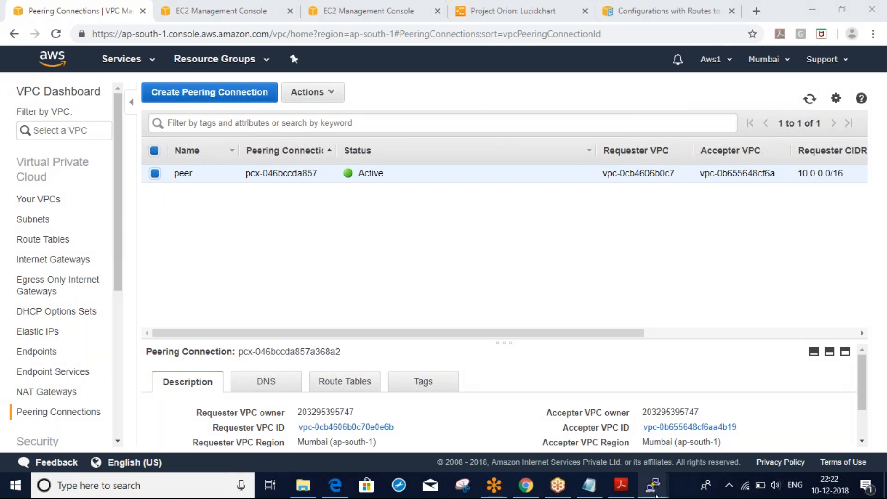
Switch to the PuTTY session on the vpc-a instance, ping 172.168.2.168 again, stop it, and return to the VPC console.
mouse_move(656, 496)
left_click(708, 435)
key("Return")
key("Return")
key("Up")
key("Return")
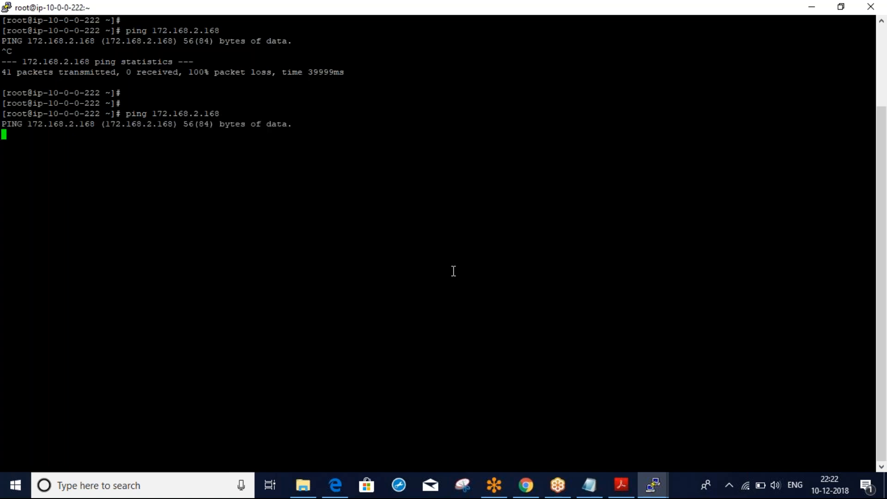
key("ctrl+c")
key("alt+Tab")
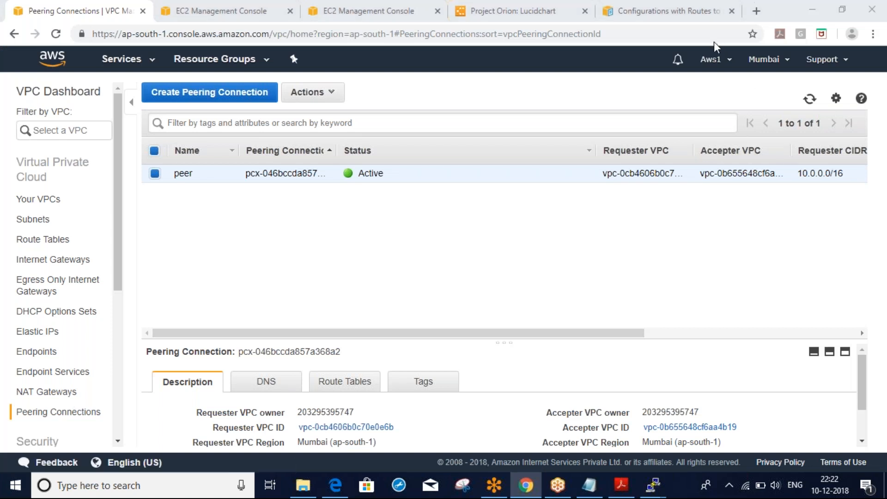
mouse_move(76, 332)
left_mouse_down()
mouse_move(103, 263)
mouse_move(68, 301)
left_mouse_up()
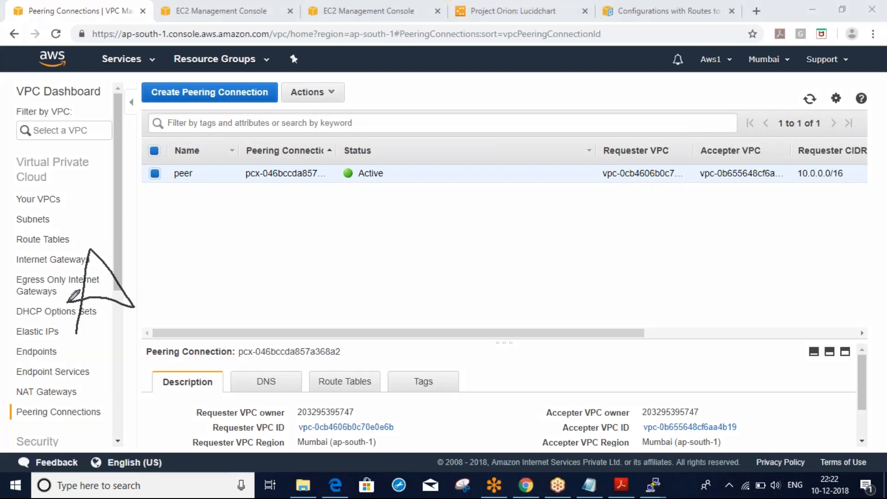
mouse_move(665, 216)
left_mouse_down()
mouse_move(675, 250)
mouse_move(665, 219)
mouse_move(679, 234)
mouse_move(683, 269)
left_mouse_up()
mouse_move(345, 156)
left_mouse_down()
mouse_move(511, 167)
mouse_move(335, 153)
left_mouse_up()
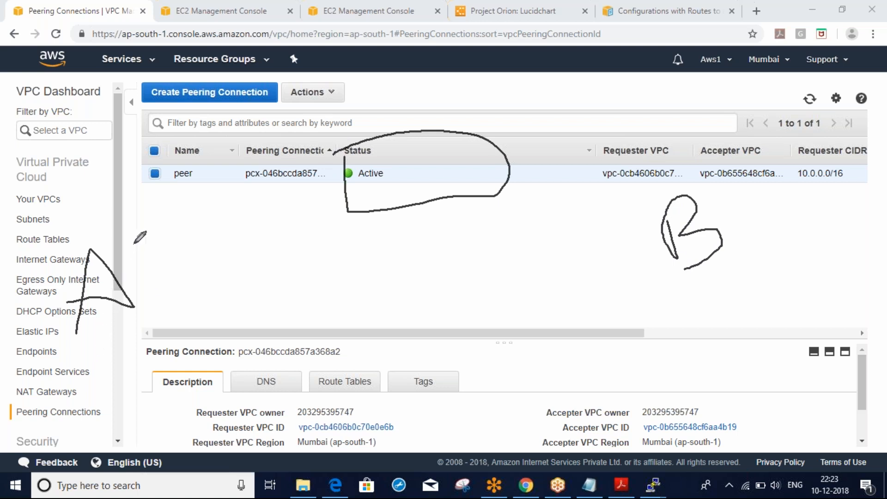
left_click_drag(65, 358, 186, 317)
mouse_move(61, 363)
left_mouse_down()
mouse_move(74, 392)
mouse_move(185, 401)
mouse_move(252, 337)
mouse_move(185, 315)
left_mouse_up()
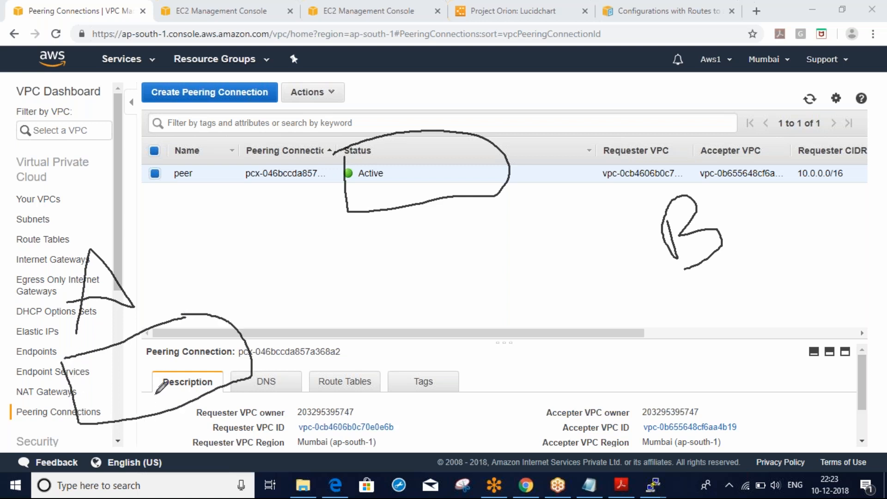
mouse_move(378, 185)
left_mouse_down()
mouse_move(322, 226)
mouse_move(181, 378)
mouse_move(162, 386)
mouse_move(157, 370)
left_mouse_up()
left_click_drag(637, 290, 677, 283)
left_click_drag(750, 276, 814, 272)
mouse_move(636, 298)
left_mouse_down()
mouse_move(642, 347)
mouse_move(791, 318)
mouse_move(814, 270)
left_mouse_up()
left_click(414, 183)
mouse_move(414, 182)
left_mouse_down()
mouse_move(682, 318)
mouse_move(662, 327)
left_mouse_up()
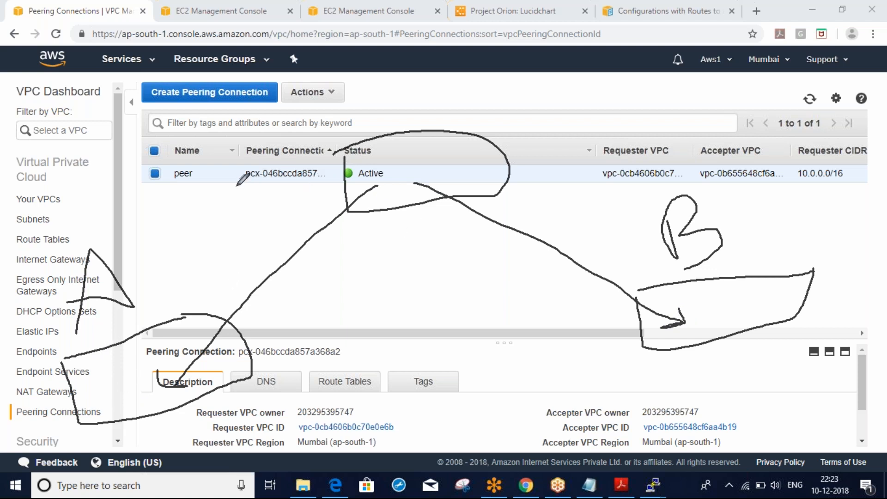
mouse_move(241, 166)
left_mouse_down()
mouse_move(342, 185)
mouse_move(340, 164)
left_mouse_up()
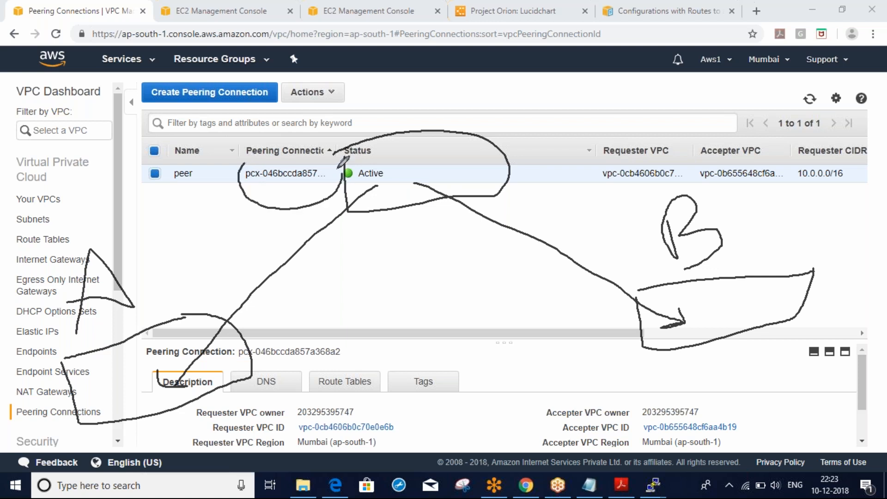
left_click_drag(276, 200, 216, 378)
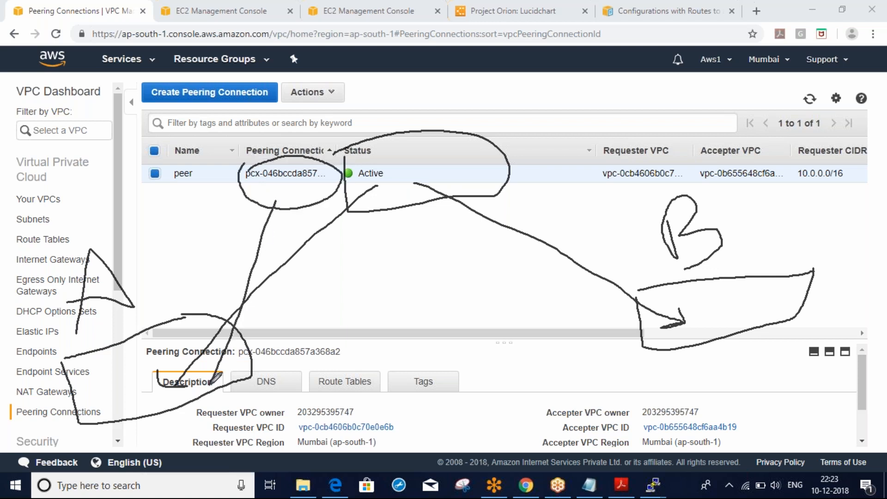
mouse_move(632, 292)
left_mouse_down()
mouse_move(642, 323)
mouse_move(774, 322)
mouse_move(725, 285)
mouse_move(670, 288)
left_mouse_up()
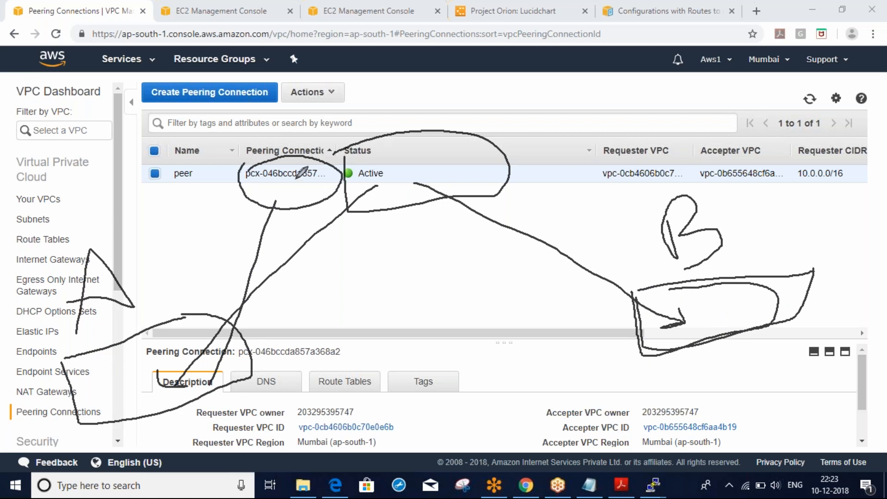
mouse_move(295, 177)
left_mouse_down()
mouse_move(365, 190)
mouse_move(680, 296)
left_mouse_up()
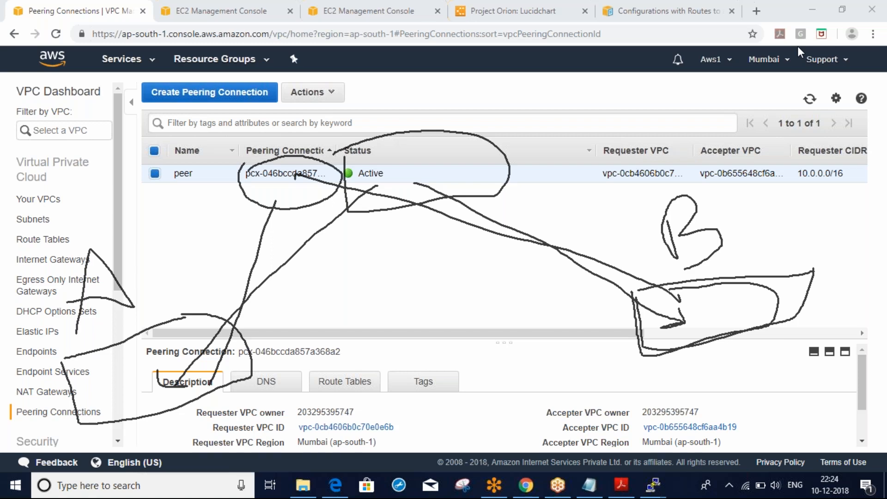
key("Escape")
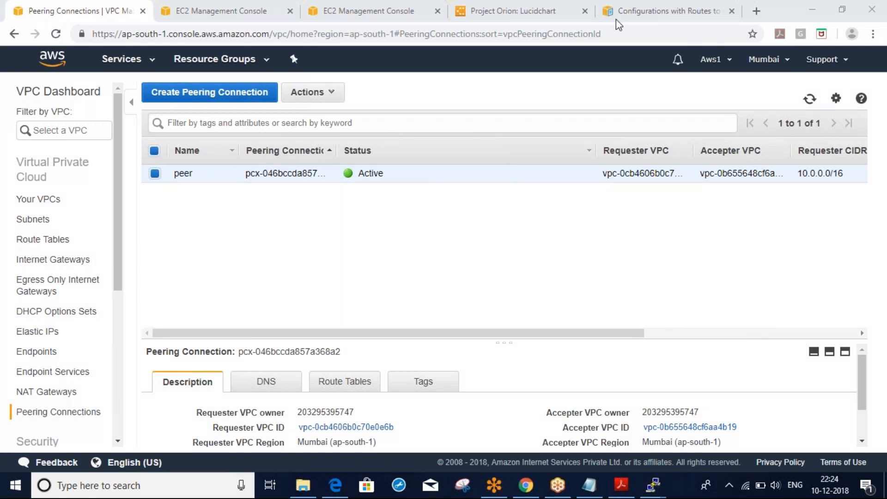
In the AWS VPC peering documentation, find the Two VPCs Peered Together section and examine its route table entries.
left_click(365, 13)
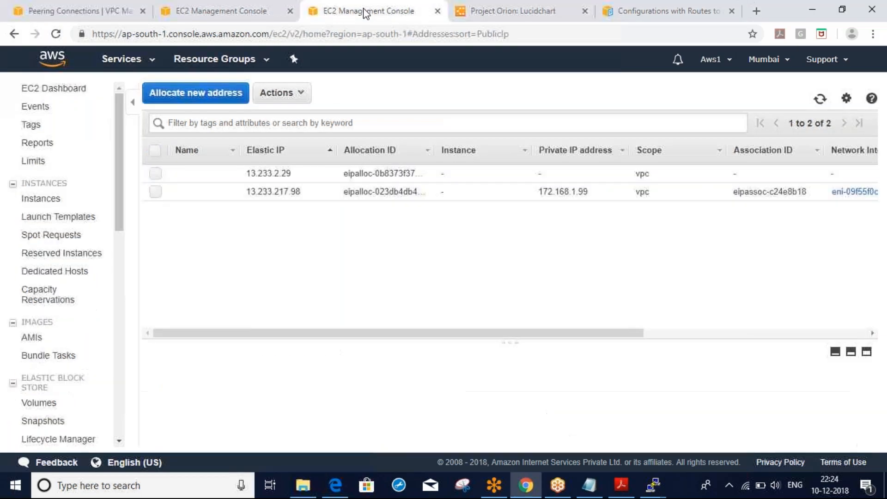
left_click(628, 8)
scroll(596, 240, "up", 15)
scroll(598, 241, "up", 5)
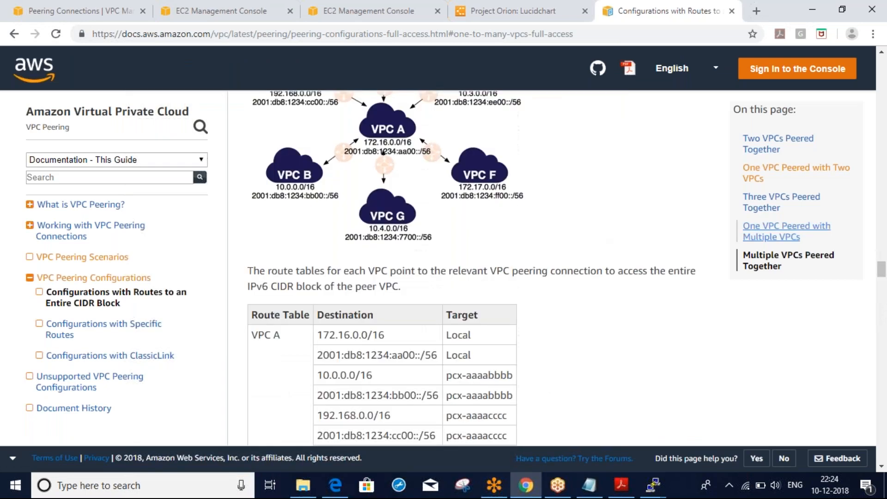
scroll(469, 268, "up", 15)
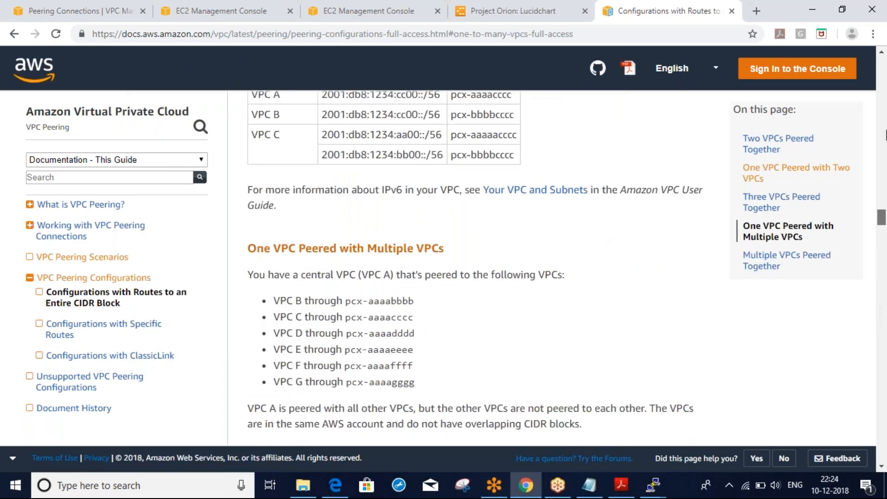
scroll(538, 193, "up", 20)
scroll(539, 193, "up", 4)
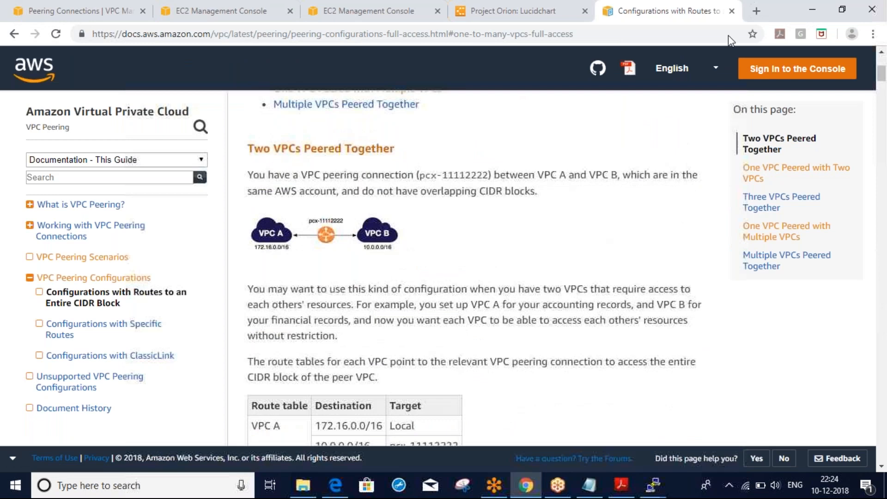
scroll(487, 268, "down", 1)
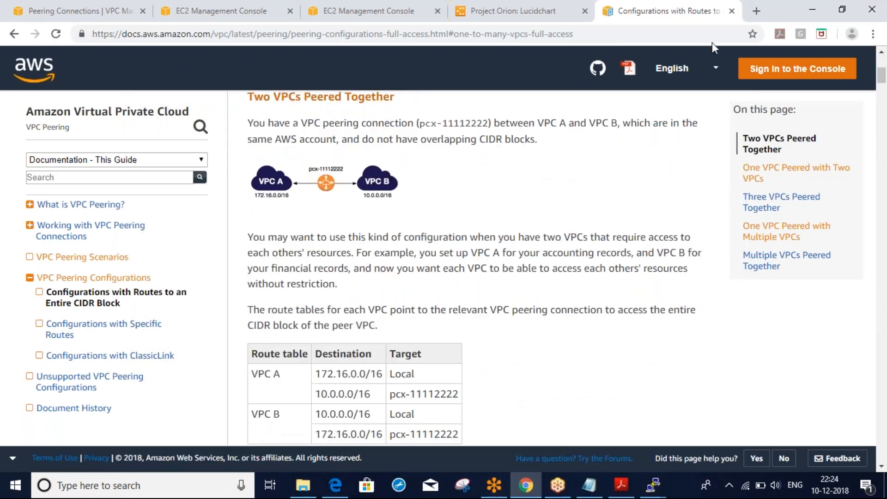
key("ctrl+shift+p")
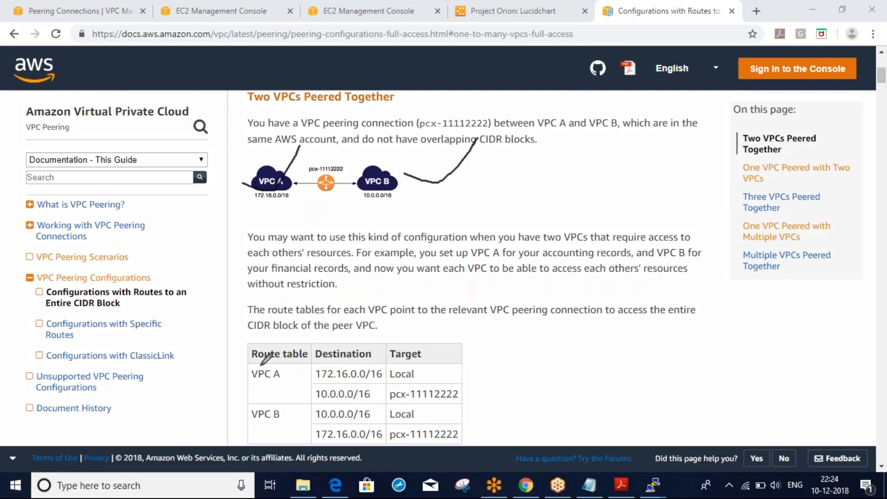
mouse_move(238, 354)
left_mouse_down()
mouse_move(251, 393)
mouse_move(349, 406)
mouse_move(490, 381)
mouse_move(439, 330)
mouse_move(286, 326)
mouse_move(237, 349)
left_mouse_up()
mouse_move(308, 162)
left_mouse_down()
mouse_move(332, 197)
mouse_move(359, 182)
mouse_move(308, 162)
left_mouse_up()
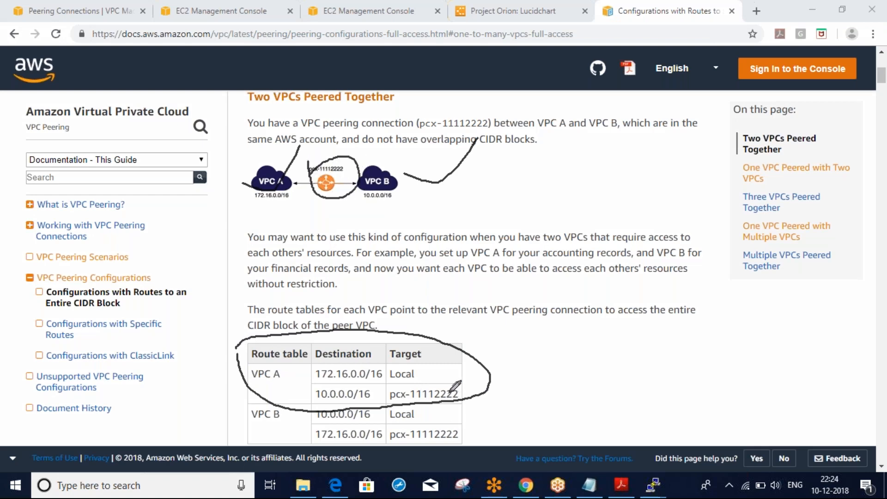
left_click_drag(451, 395, 518, 345)
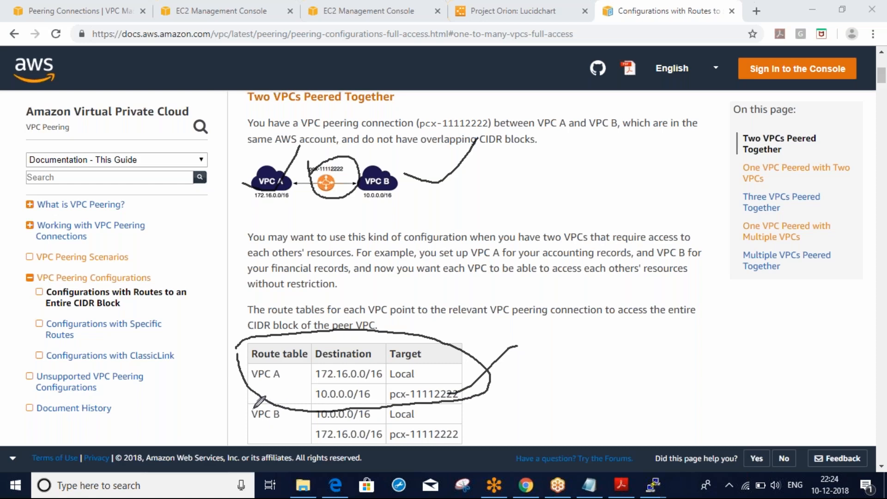
mouse_move(259, 401)
left_mouse_down()
mouse_move(255, 427)
mouse_move(489, 418)
mouse_move(414, 401)
mouse_move(252, 398)
left_mouse_up()
mouse_move(456, 432)
left_mouse_down()
mouse_move(498, 438)
mouse_move(557, 390)
left_mouse_up()
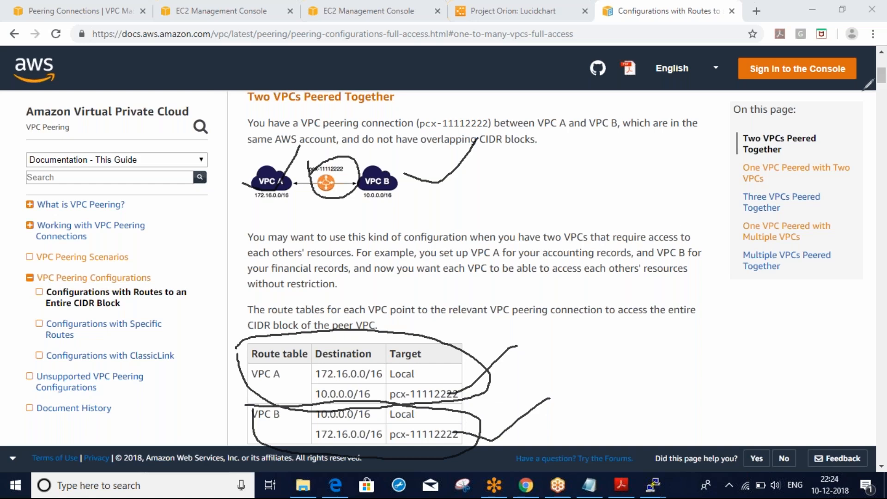
key("Escape")
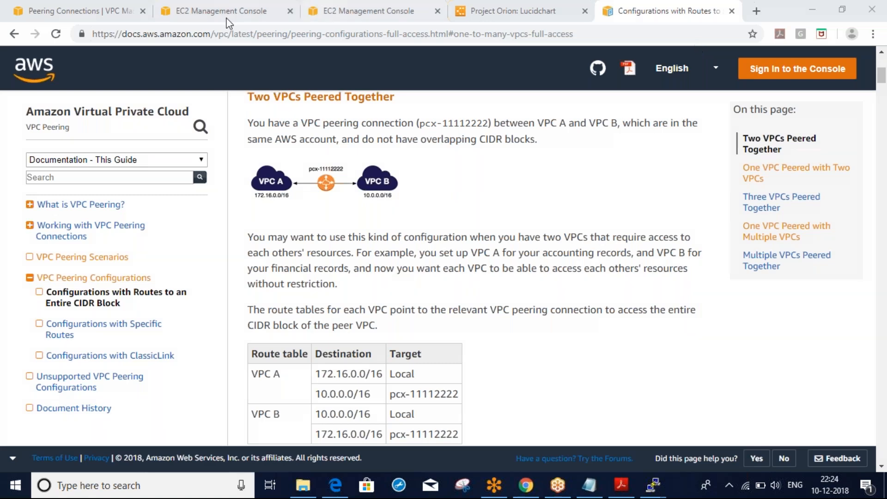
Go to the VPC console's route tables and enlarge the list area so all the tables can be read.
left_click(99, 14)
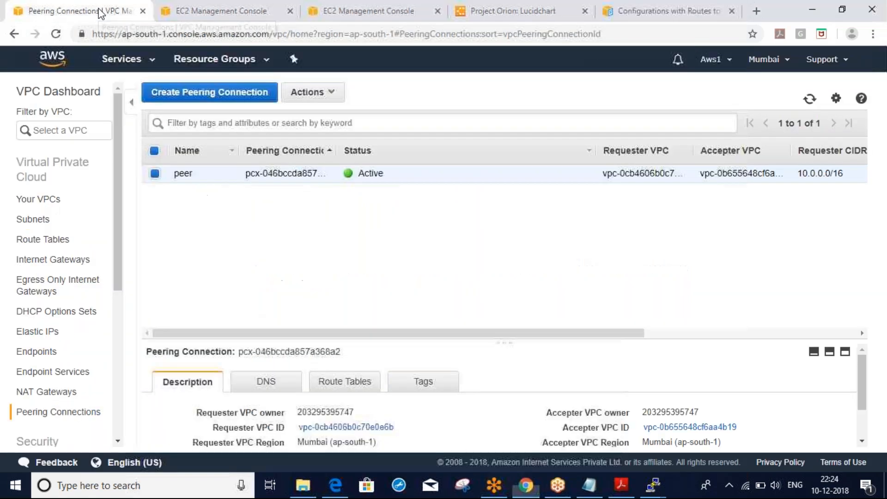
left_click(46, 206)
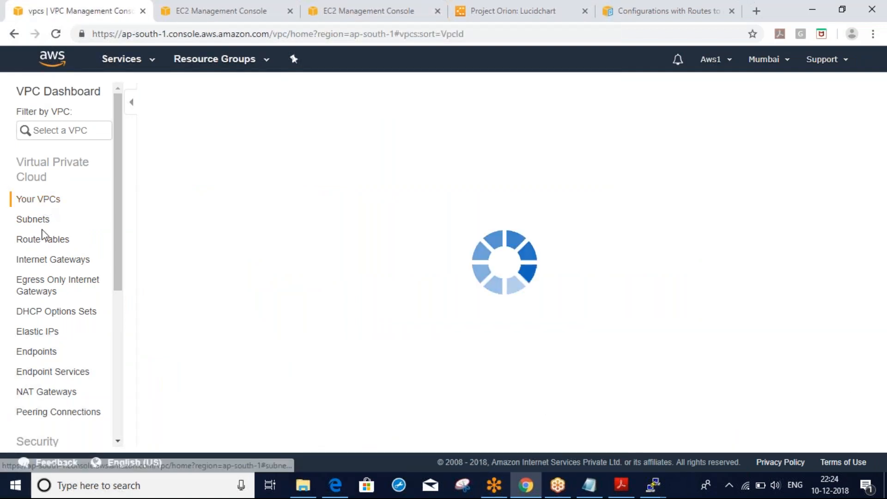
left_click(49, 244)
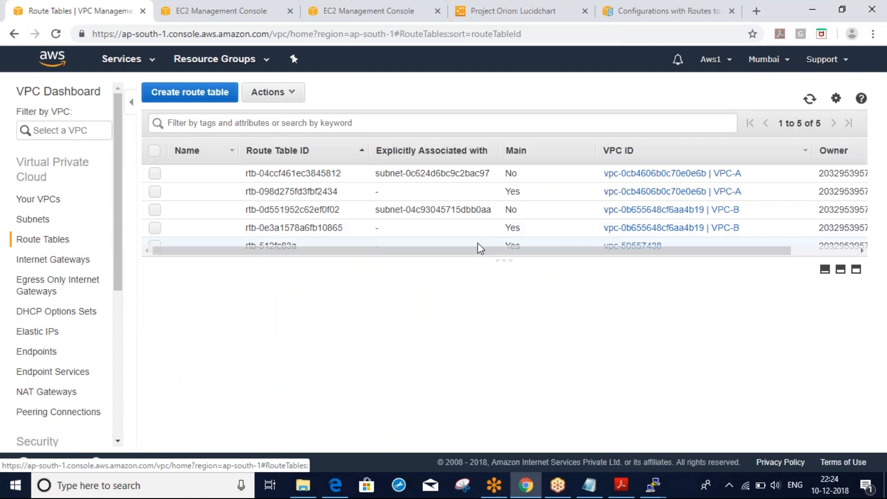
left_click_drag(503, 257, 518, 377)
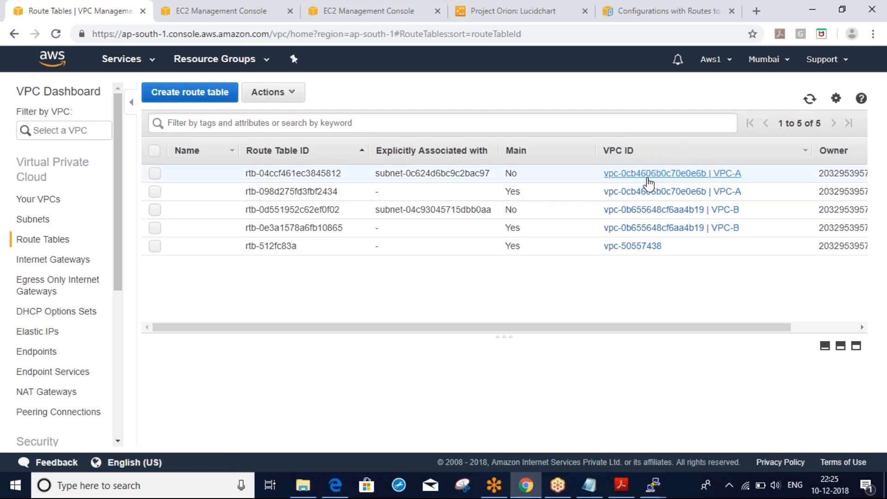
Select VPC-A's non-main route table, the one explicitly associated with a subnet, and show its routes.
left_click(540, 192)
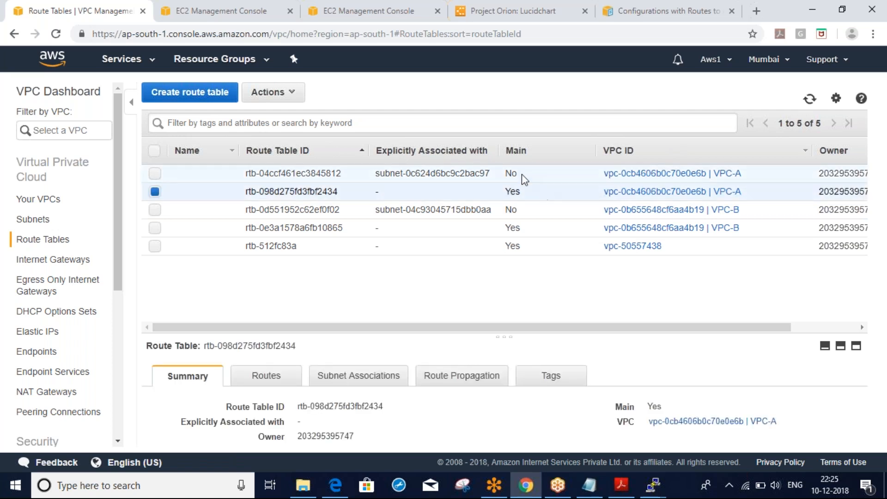
left_click(524, 176)
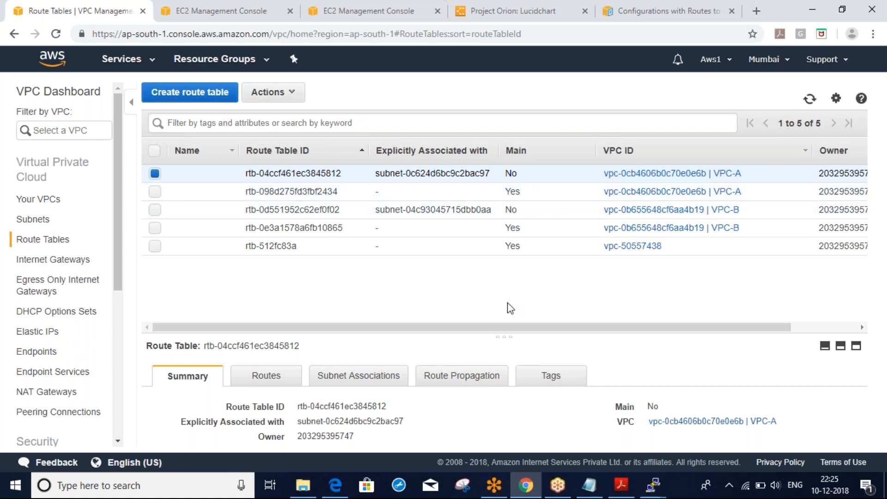
left_click_drag(503, 335, 499, 302)
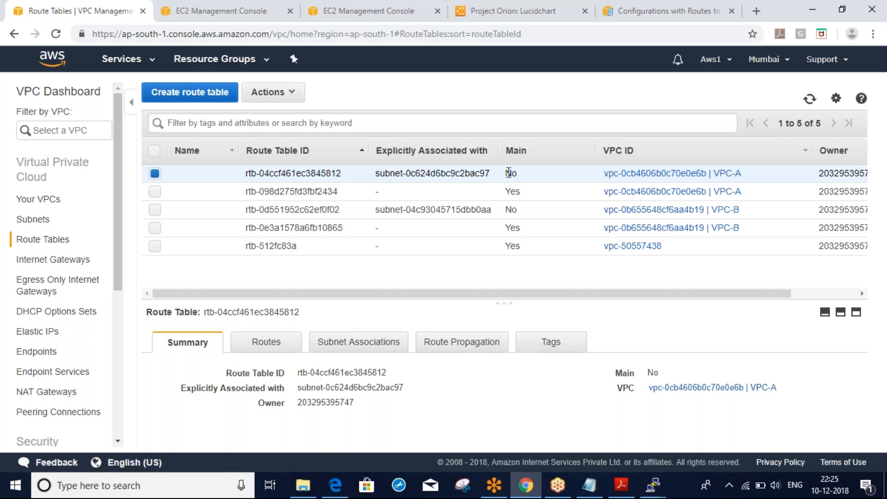
left_click(264, 346)
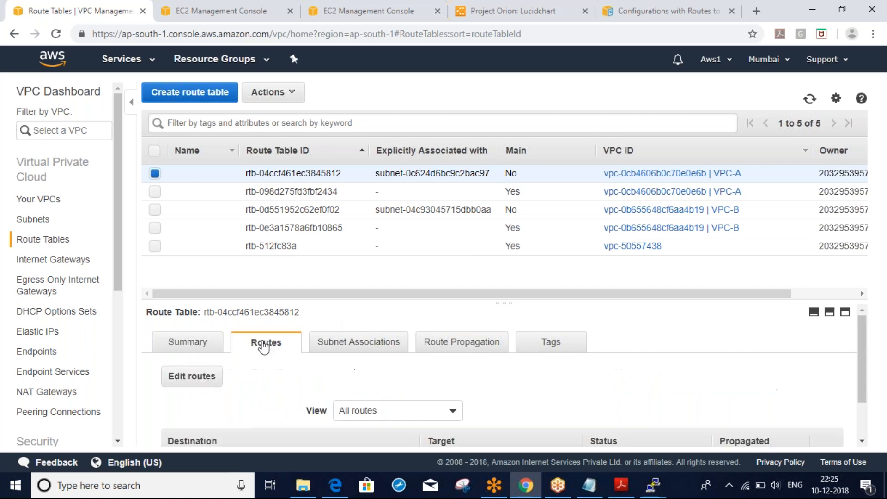
Start a new route in VPC-A's non-main route table and bring up its target choices.
left_click(190, 377)
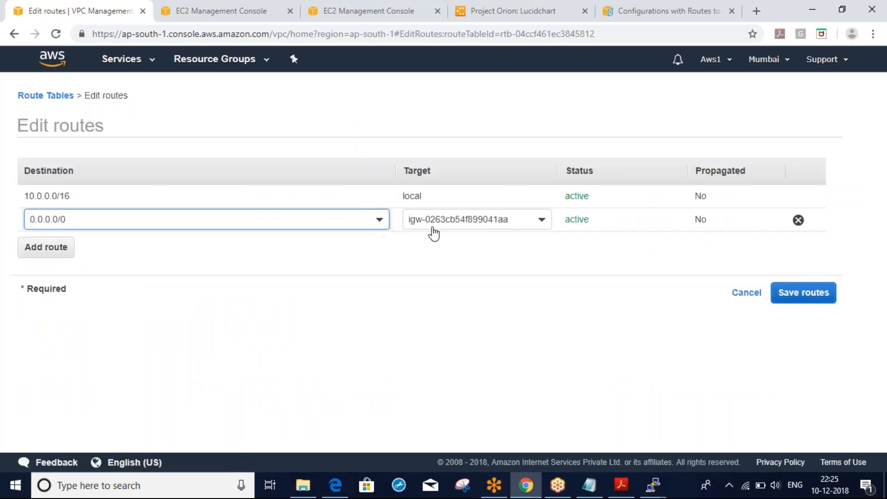
left_click(47, 252)
left_click(534, 252)
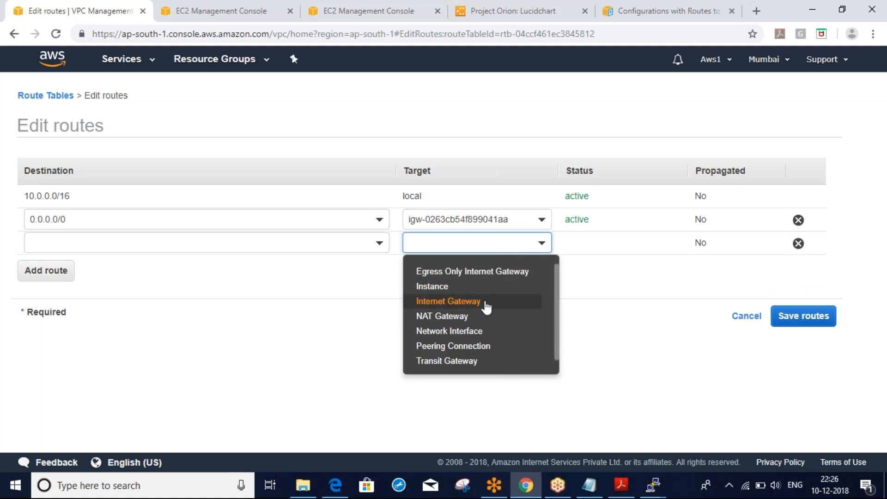
left_click(464, 317)
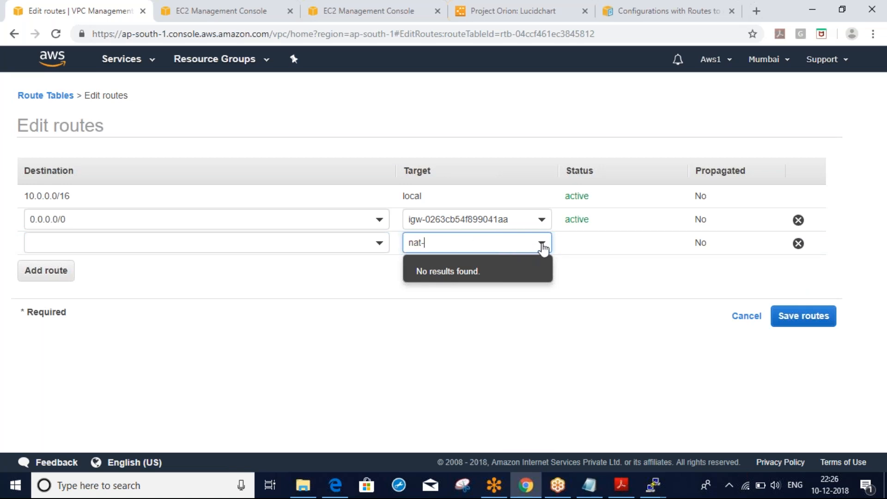
key("BackSpace")
key("BackSpace")
key("BackSpace")
key("BackSpace")
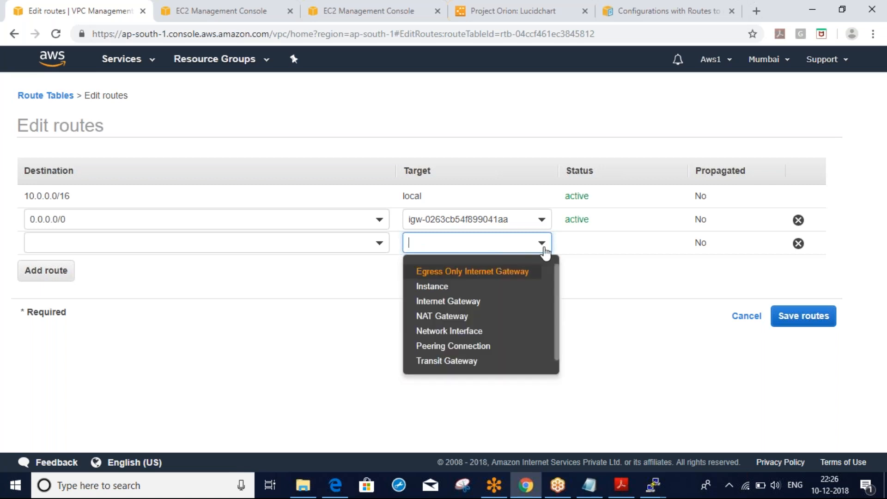
Target the new route at peering connection pcx-046bccda857a368a2 and begin its destination with 172.168.2.
left_click(475, 350)
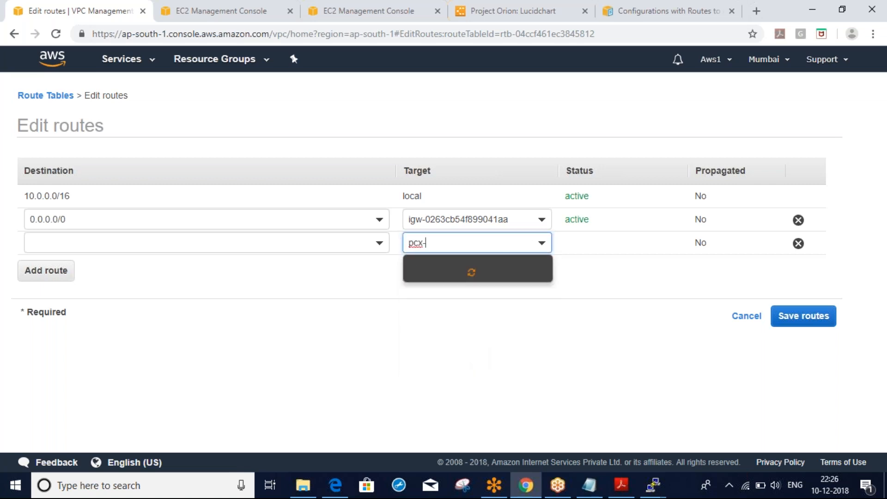
left_click(464, 275)
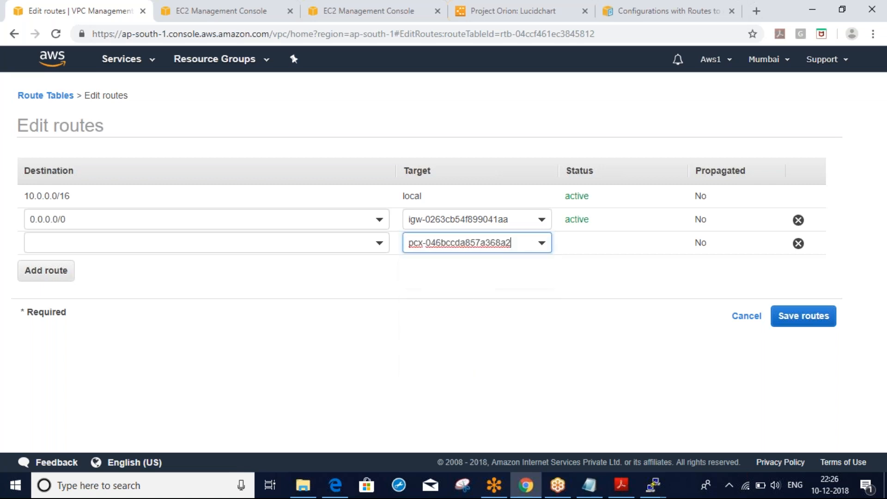
left_click(178, 242)
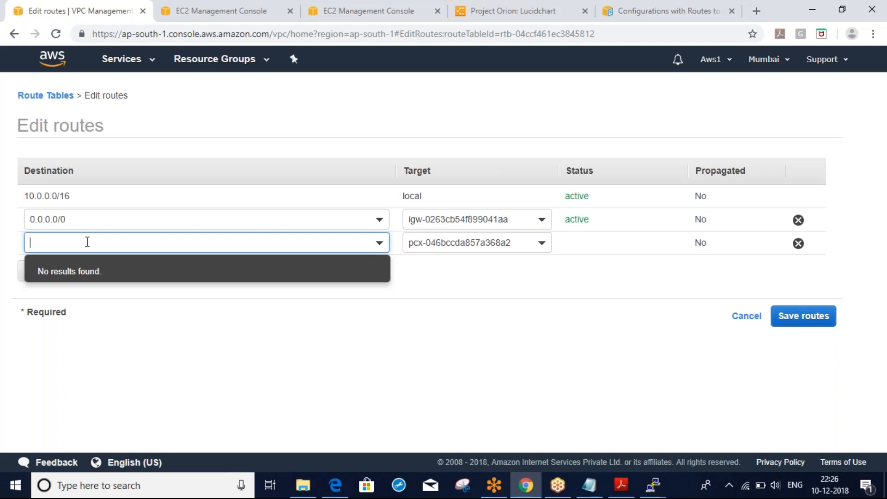
type("172.168")
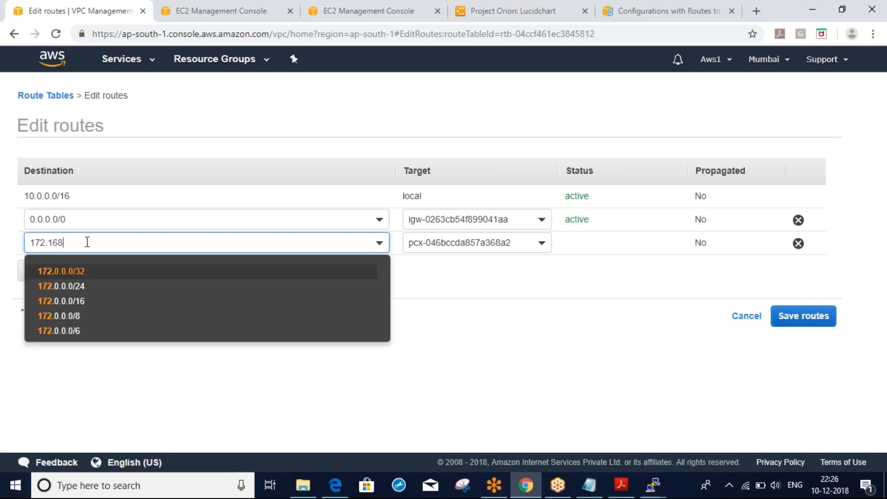
type(".2")
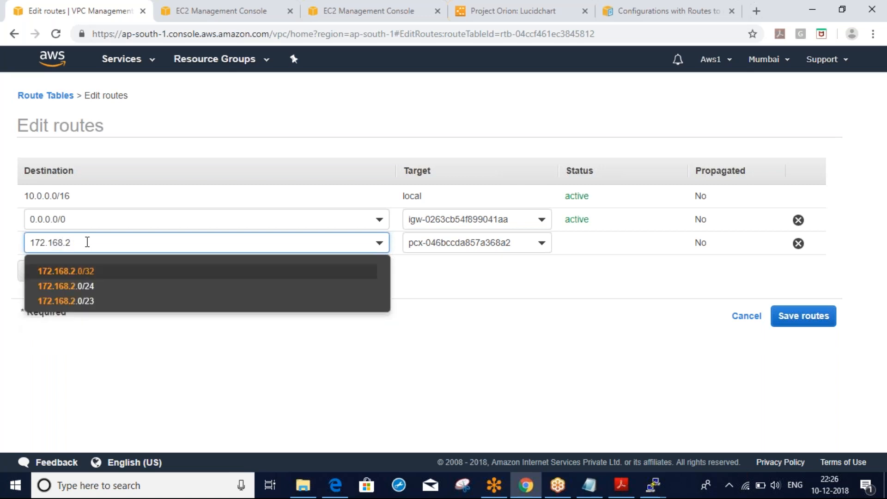
Check the IPv4 CIDR of VPC-B's private subnet in the VPC subnet details.
left_click(203, 8)
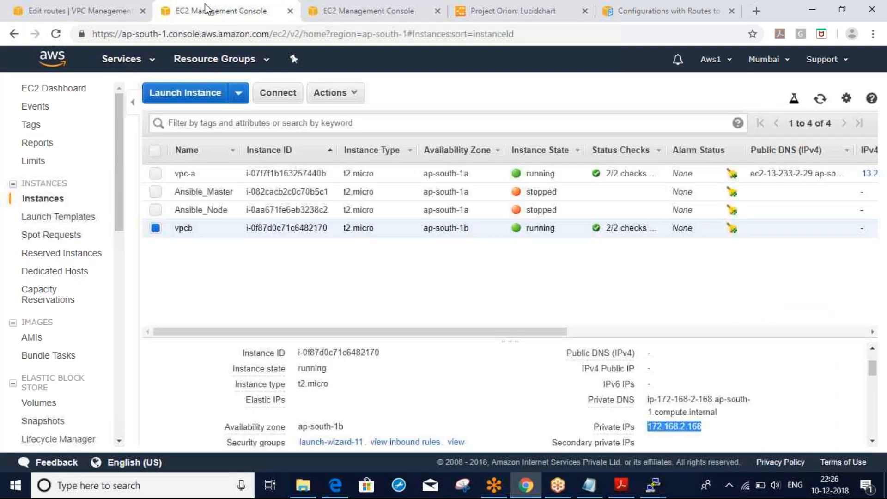
left_click(121, 59)
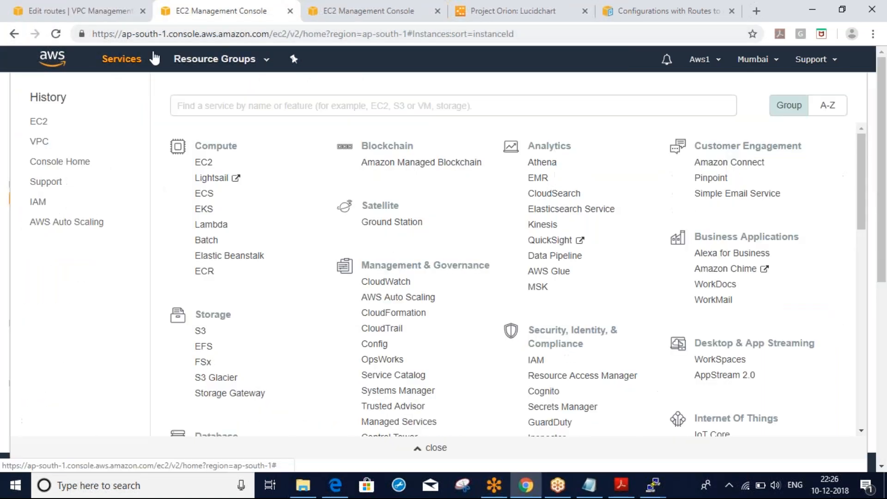
left_click(39, 142)
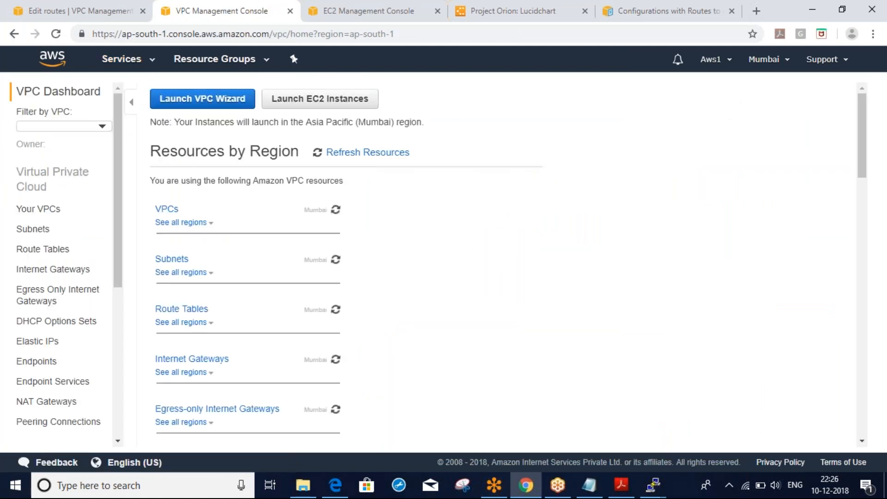
left_click(31, 221)
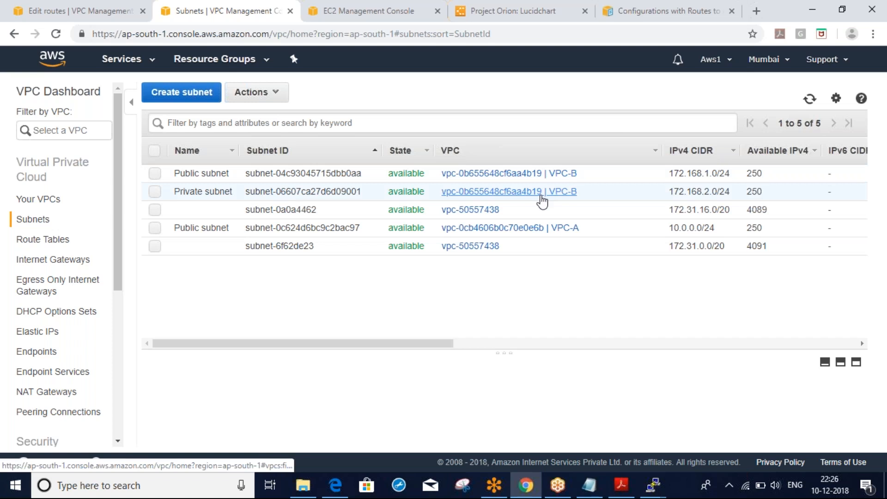
left_click(365, 194)
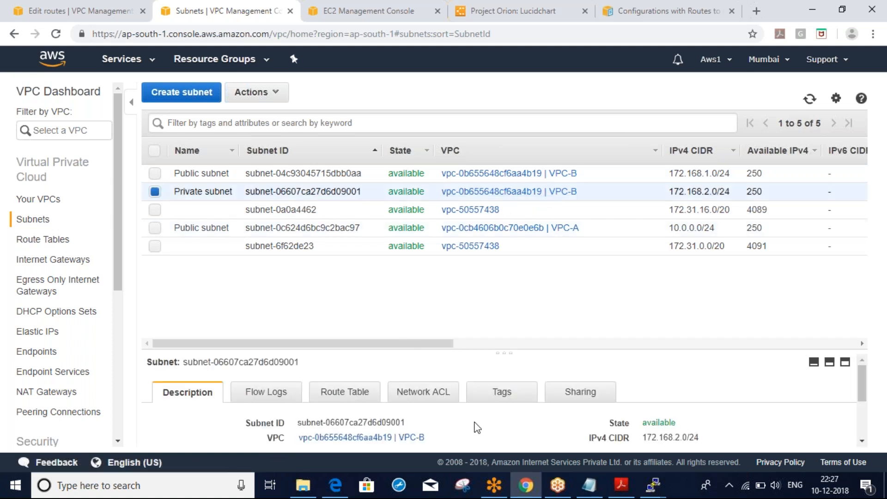
scroll(478, 428, "down", 3)
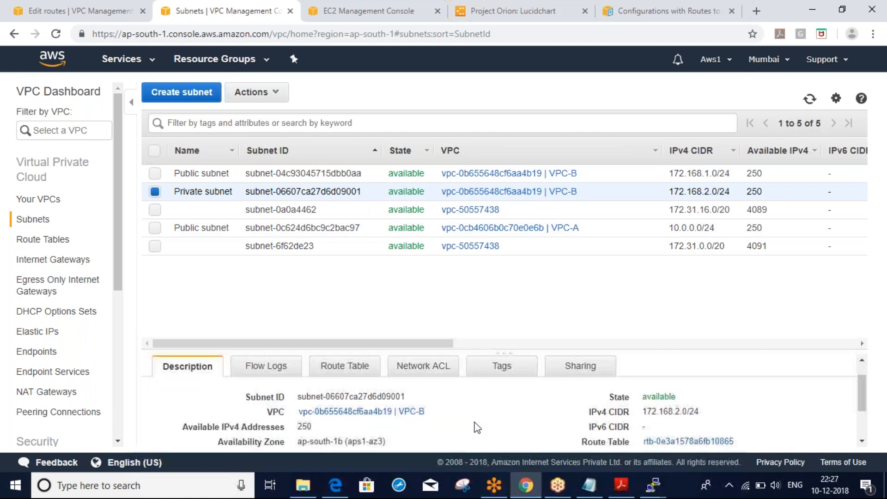
scroll(477, 427, "up", 4)
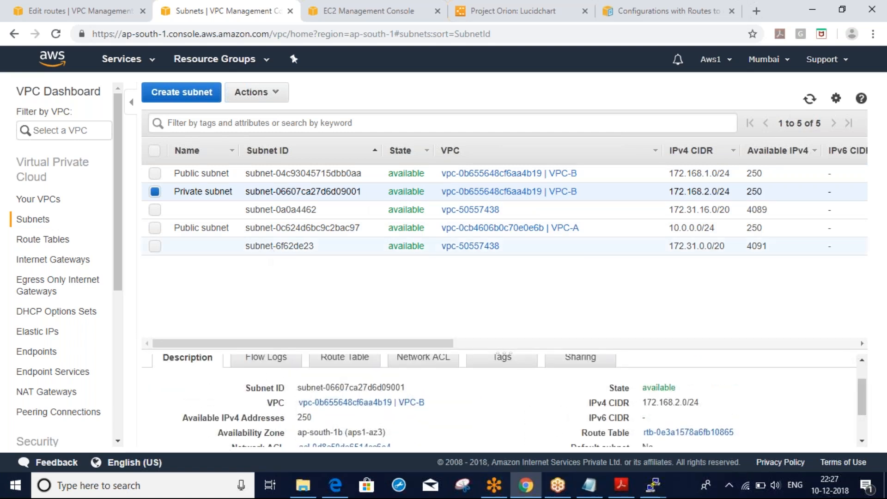
Set the new peering route's destination to 172.168.2.0/24 and save the routes of VPC-A's route table.
left_click(69, 10)
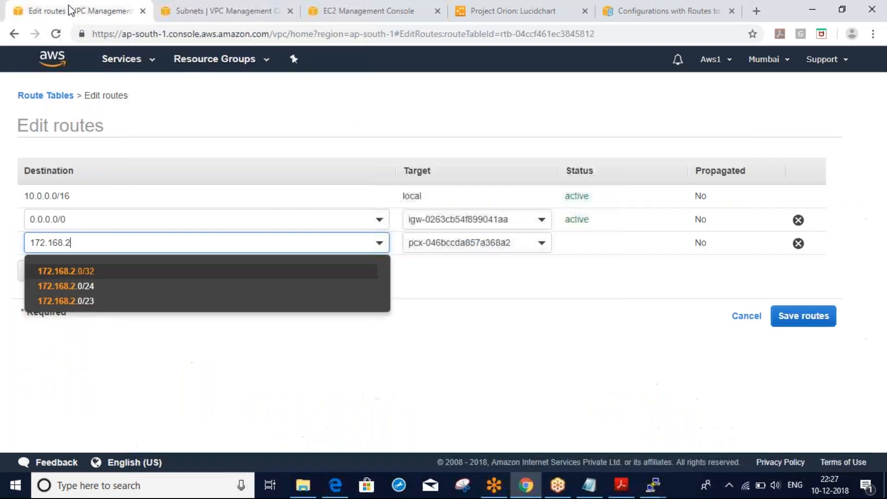
left_click(84, 288)
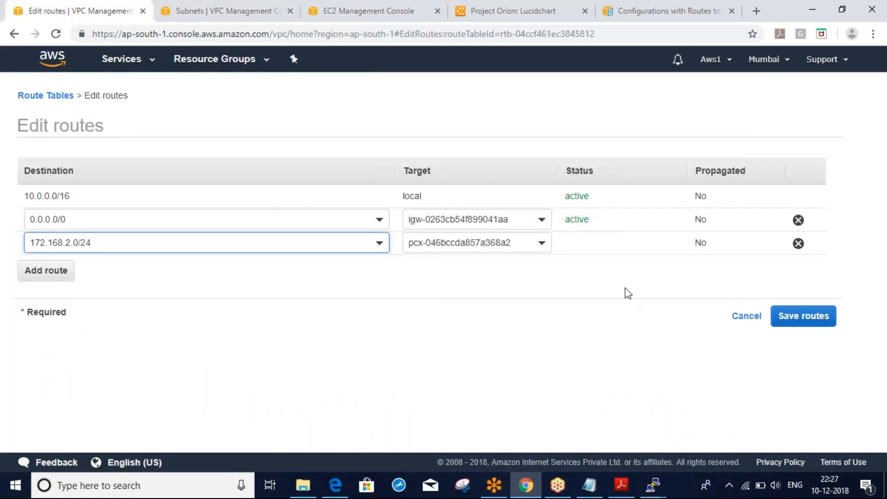
left_click(596, 315)
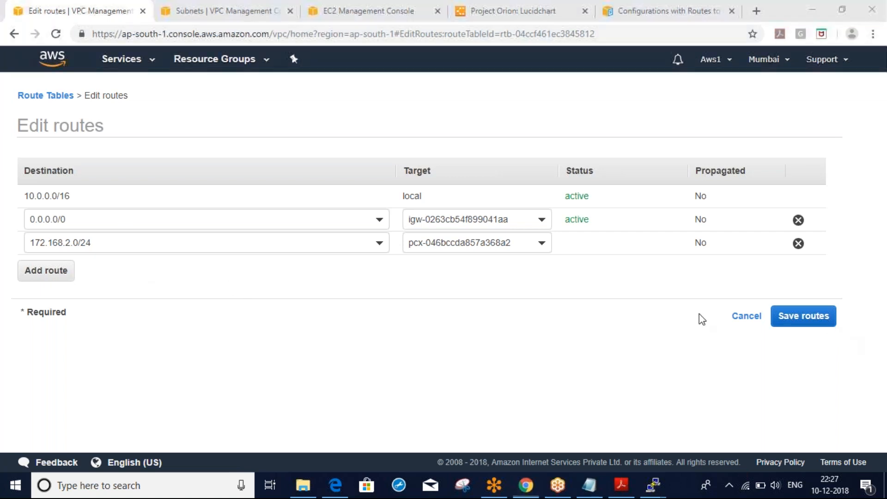
left_click(827, 317)
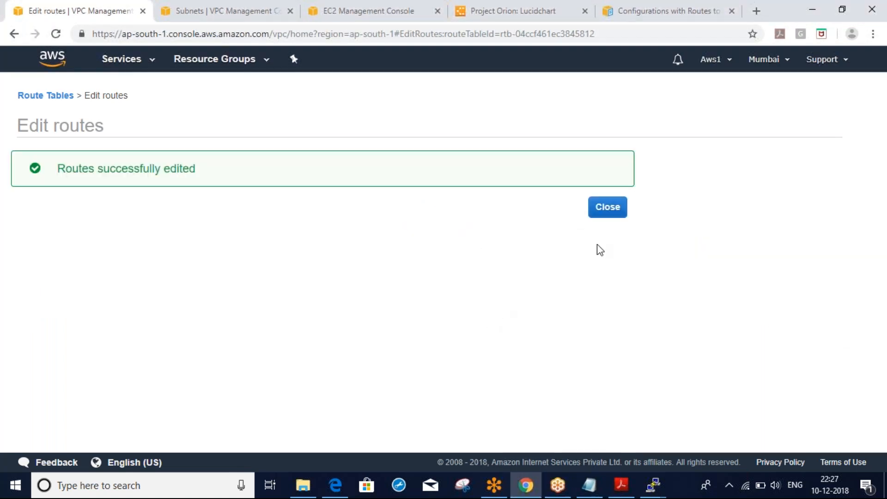
left_click(610, 209)
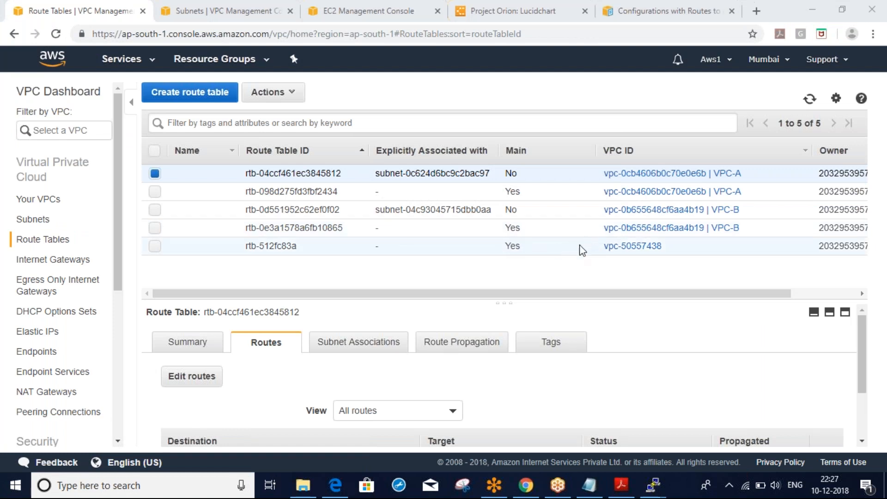
Add a route in VPC-B's main route table targeting peering connection pcx-046bccda857a368a2 and begin its destination with 10.
left_click(537, 234)
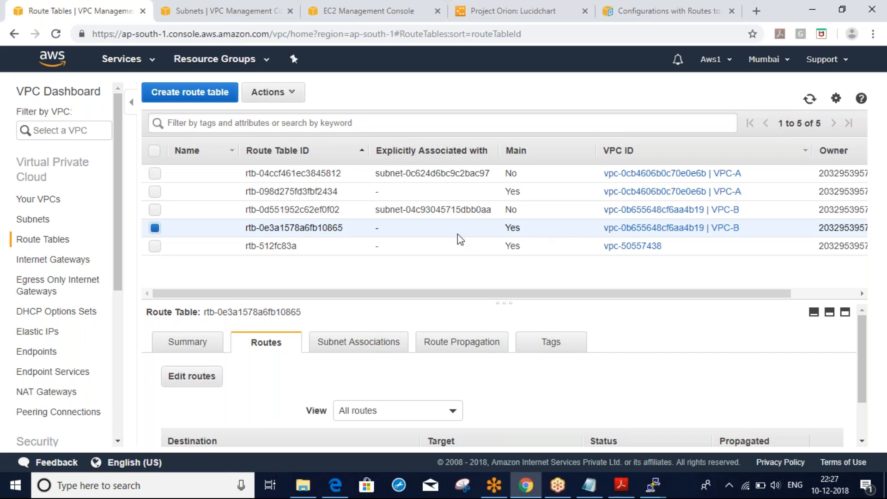
left_click(192, 377)
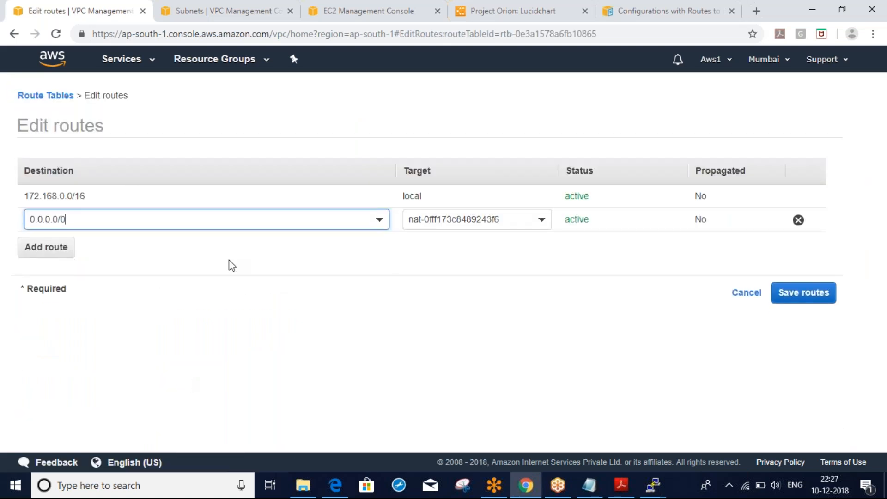
left_click(41, 251)
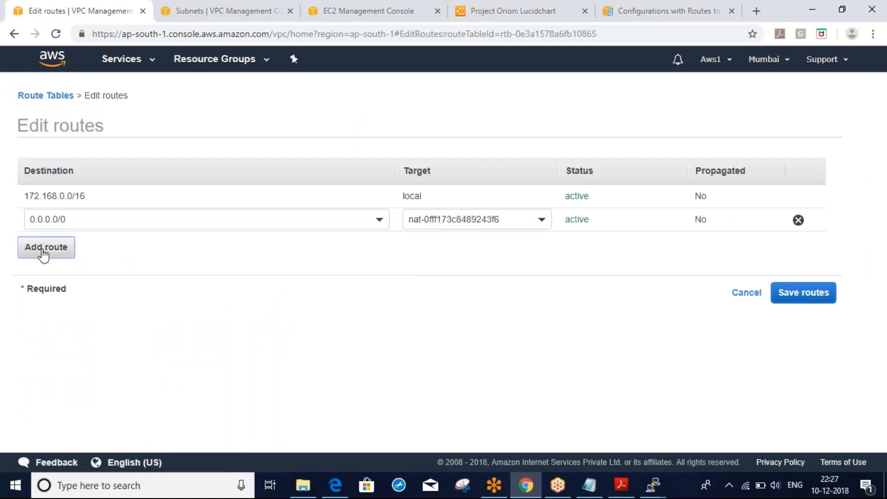
left_click(467, 241)
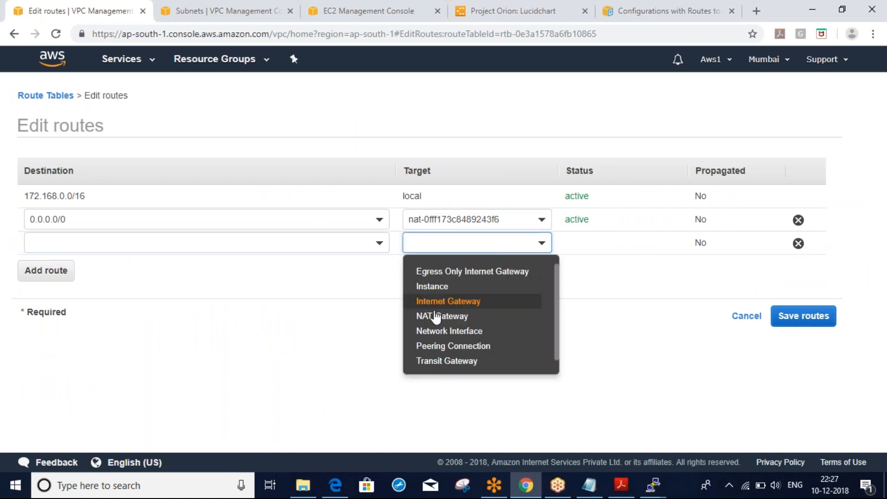
left_click(451, 348)
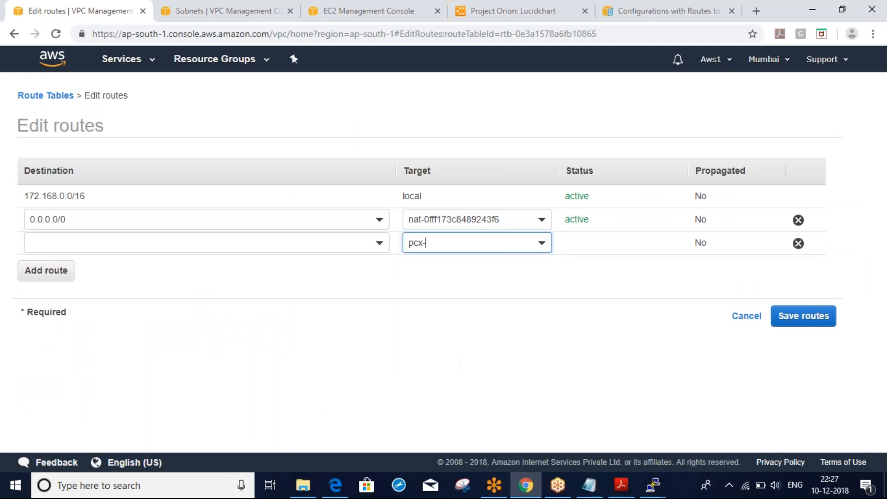
left_click(477, 273)
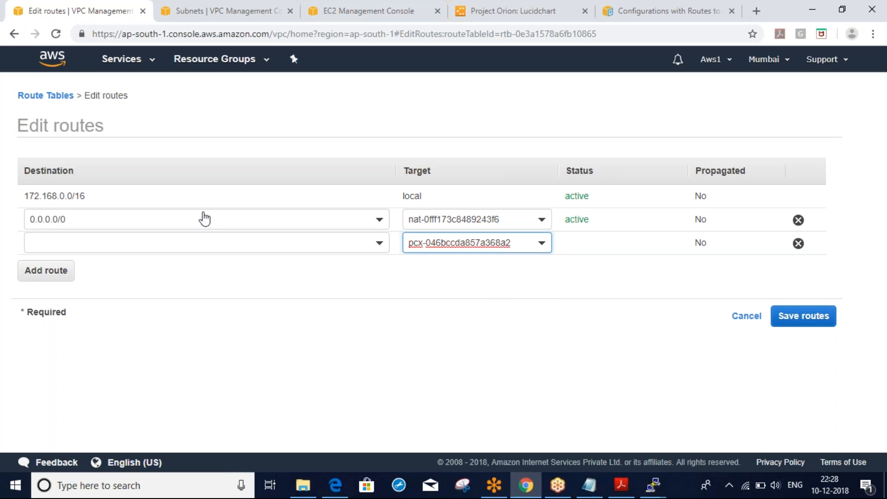
left_click(176, 245)
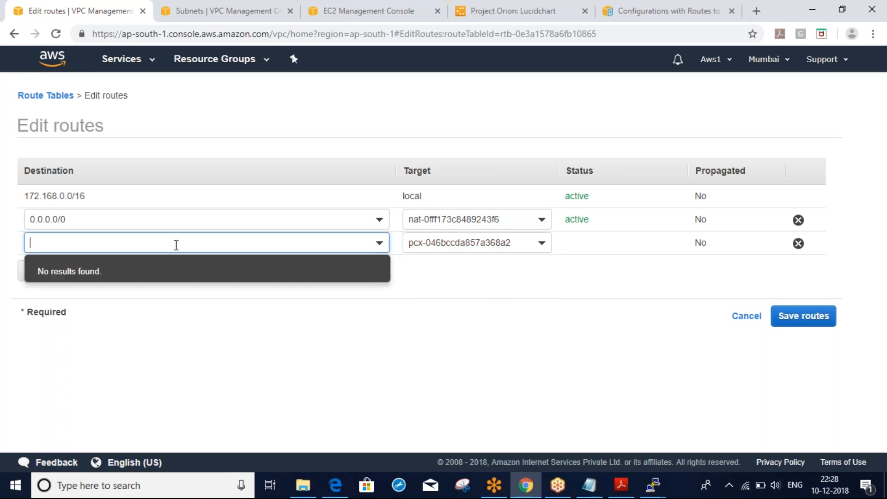
type("10.")
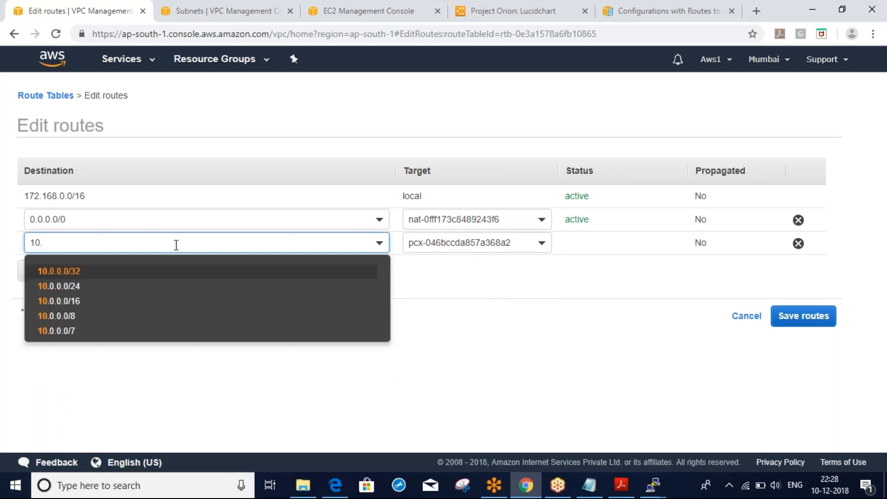
Check the IPv4 CIDR of VPC-A's public subnet in the VPC subnet details.
left_click(222, 11)
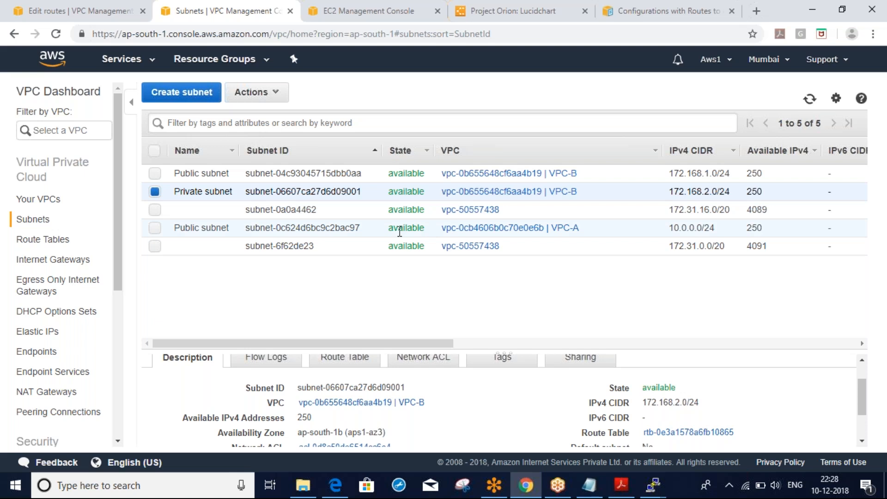
left_click(399, 230)
scroll(454, 425, "down", 2)
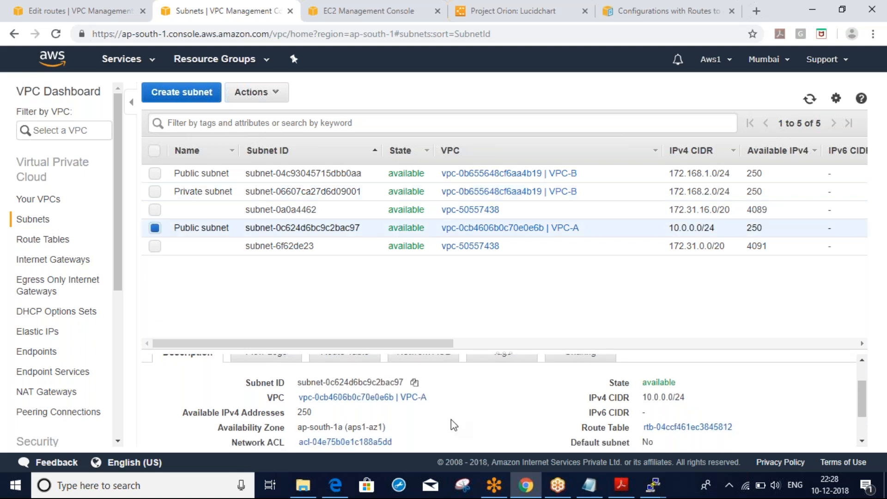
left_click_drag(864, 400, 862, 379)
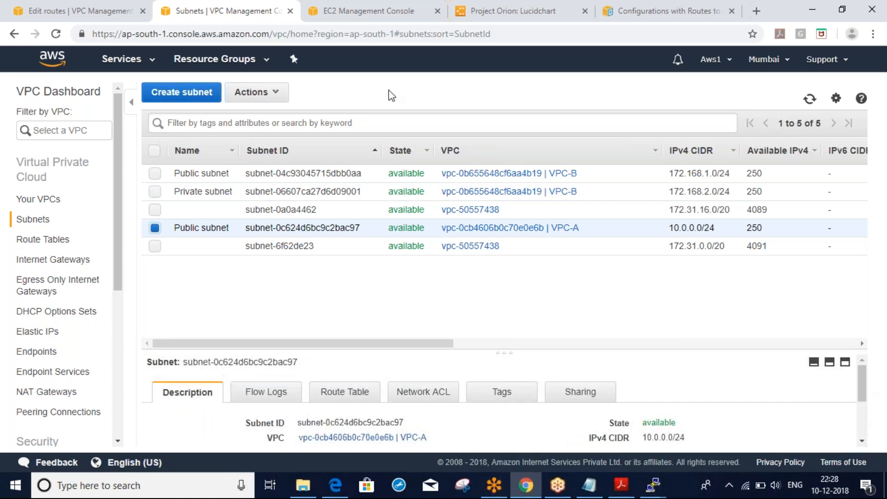
Set the new peering route's destination to 10.0.0.0/24 and save the routes of VPC-B's main route table.
left_click(56, 13)
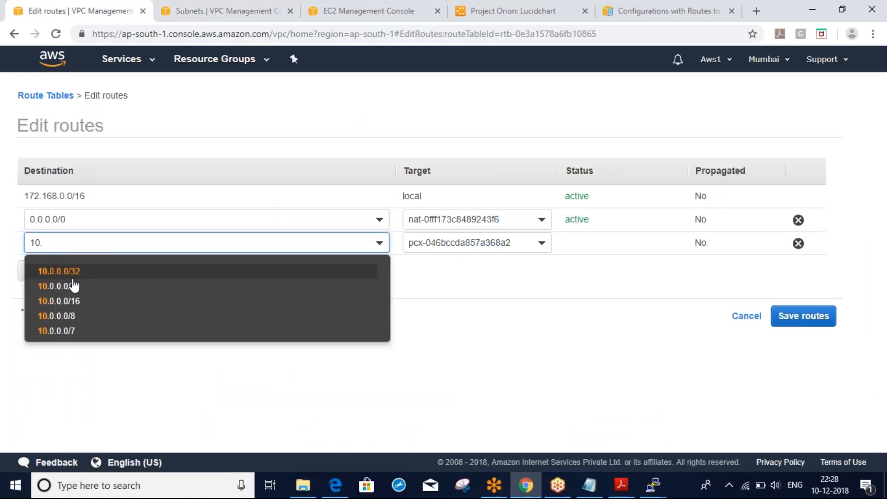
left_click(73, 286)
left_click(268, 358)
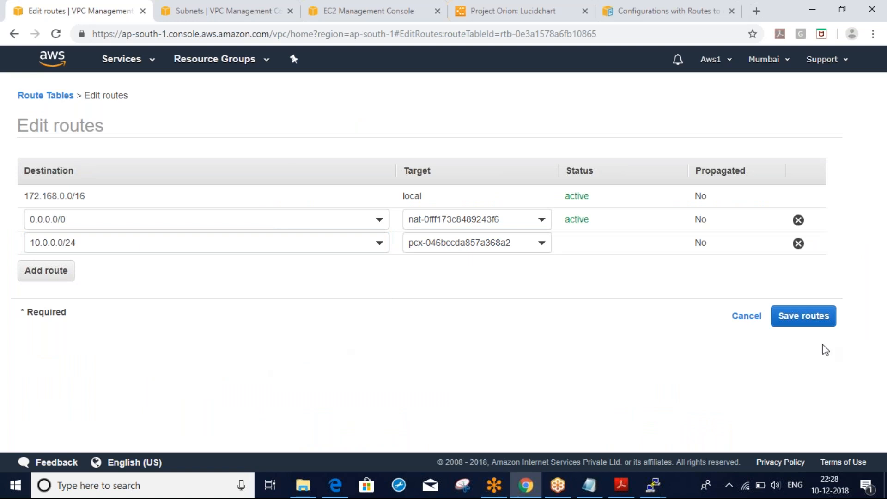
left_click(804, 326)
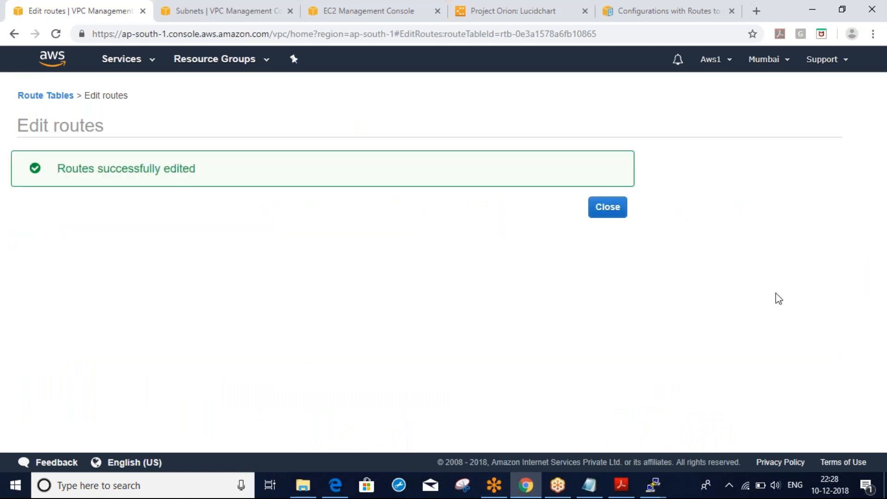
left_click(598, 210)
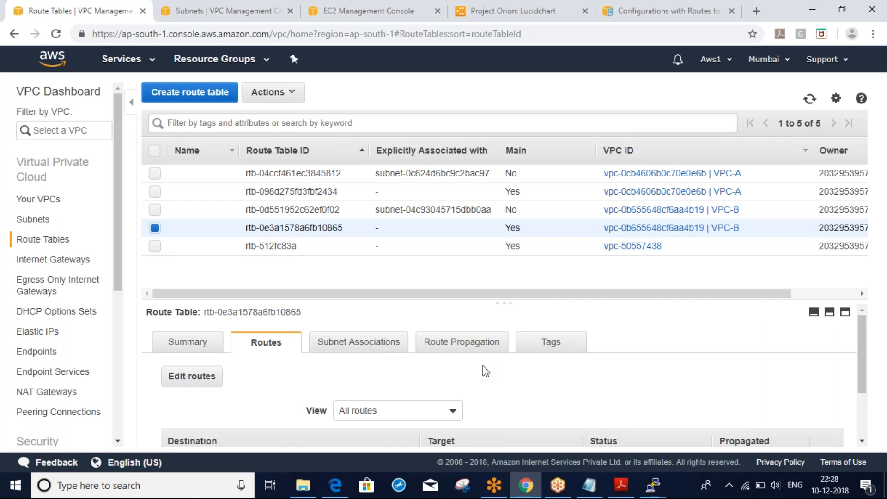
Switch to the PuTTY terminal of the VPC-A instance, dismiss the connection error and restart the session.
left_click(653, 492)
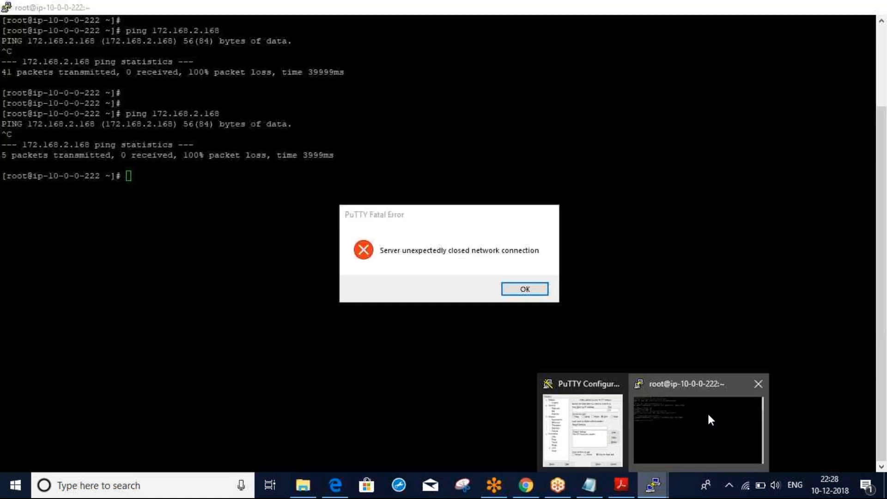
left_click(707, 412)
left_click(525, 289)
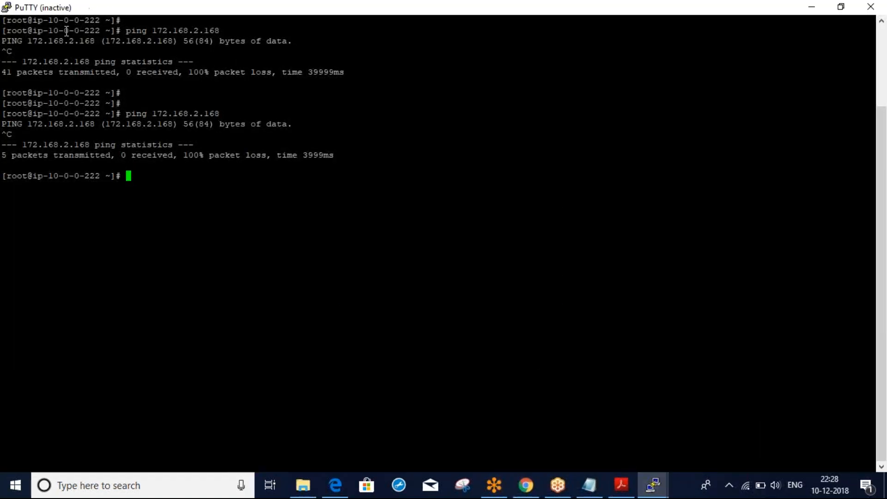
left_click(6, 9)
left_click(35, 151)
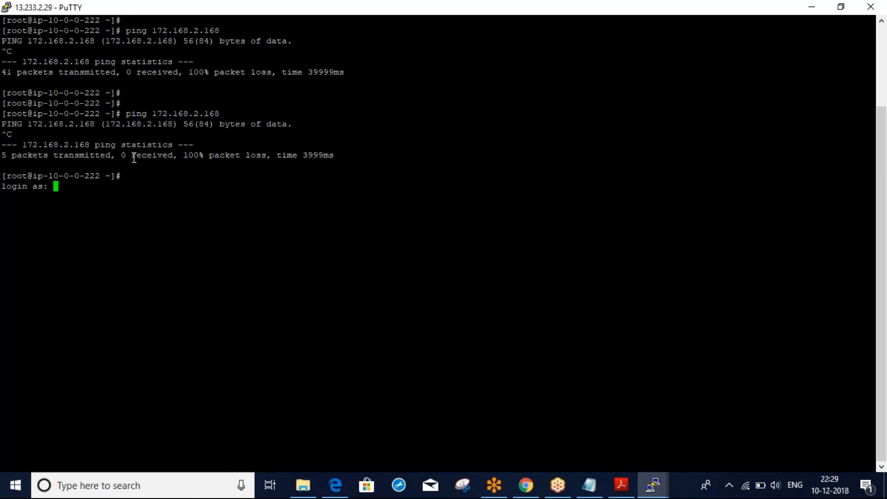
Log in as ec2-user and switch to the root account with sudo su -.
type("ec2-user")
key("Return")
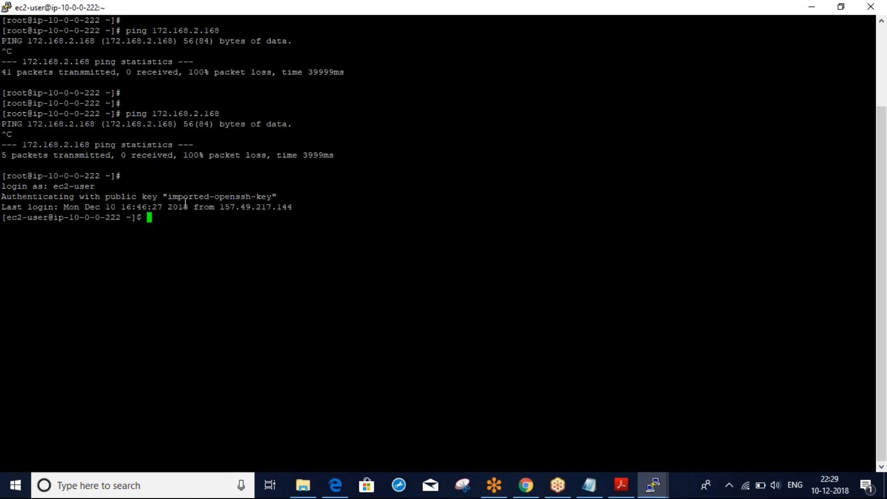
type("sudo su -")
key("Return")
Clear the terminal and recall the command ping 172.168.2.168 at the prompt.
type("cle")
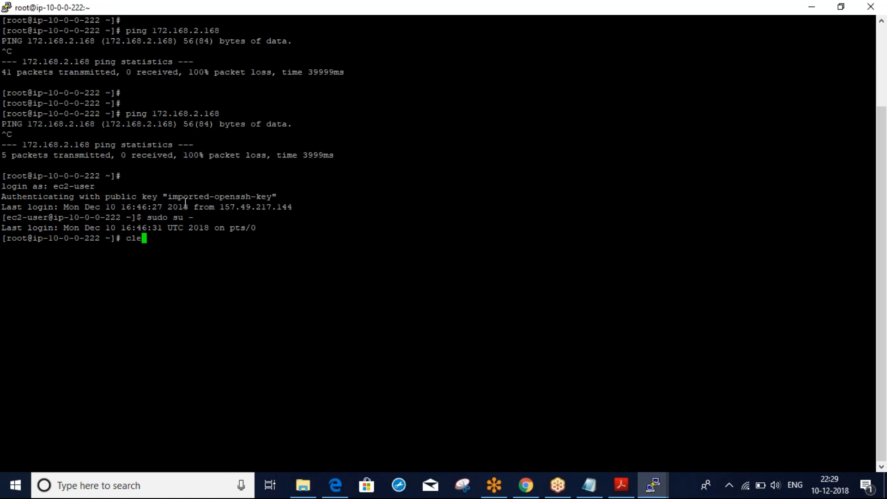
type("ar")
key("Return")
key("Return")
key("Return")
key("Up")
key("Up")
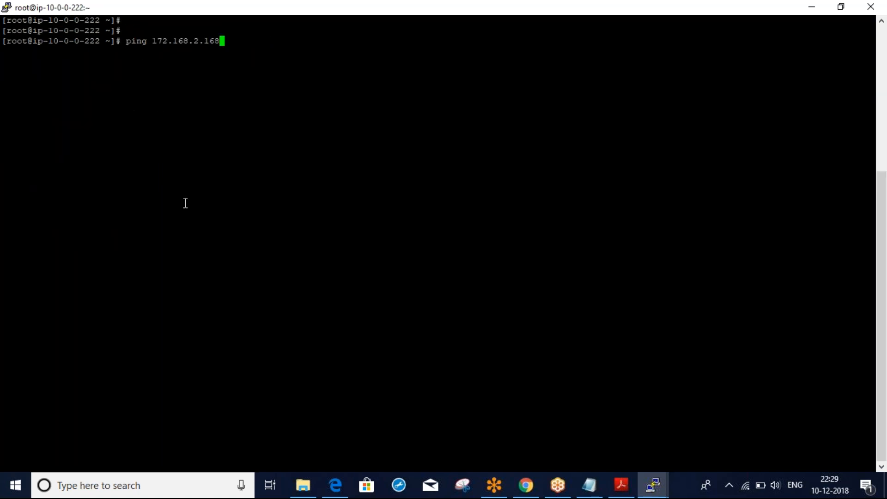
Check the private IP of the vpcb instance in the EC2 instance details in the browser.
key("alt+Tab")
left_click(222, 9)
left_click(100, 5)
left_click(351, 8)
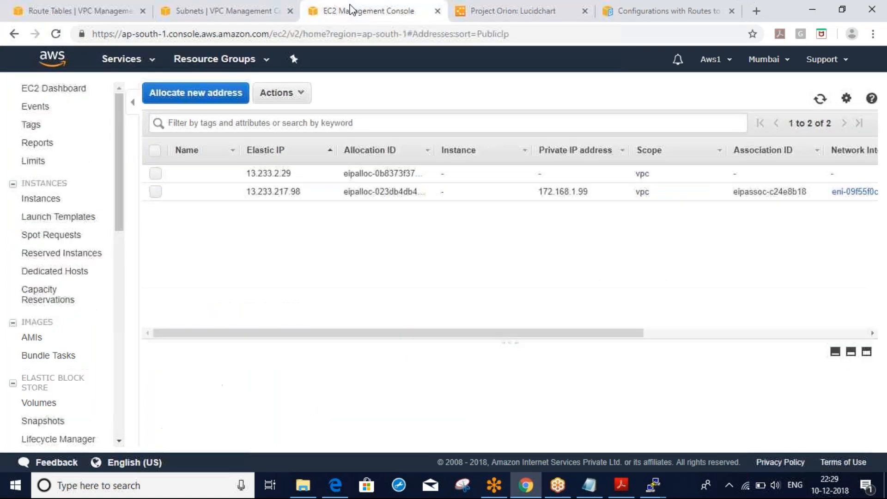
left_click(40, 198)
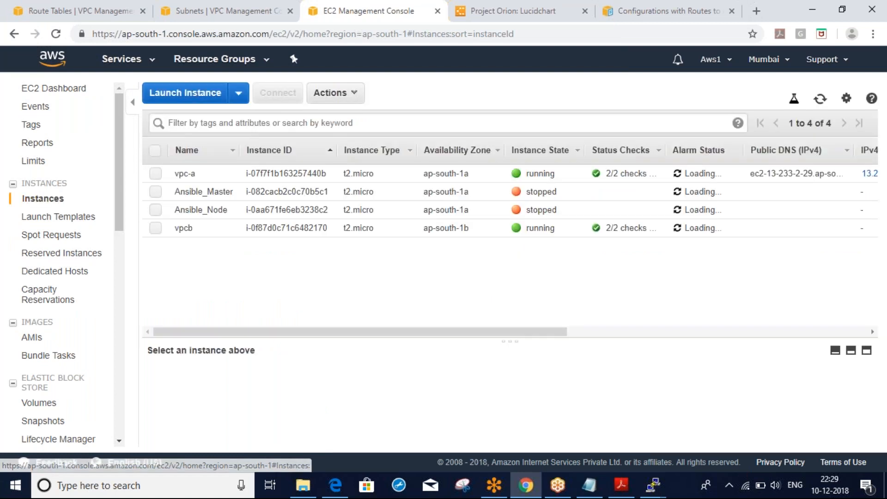
left_click(156, 228)
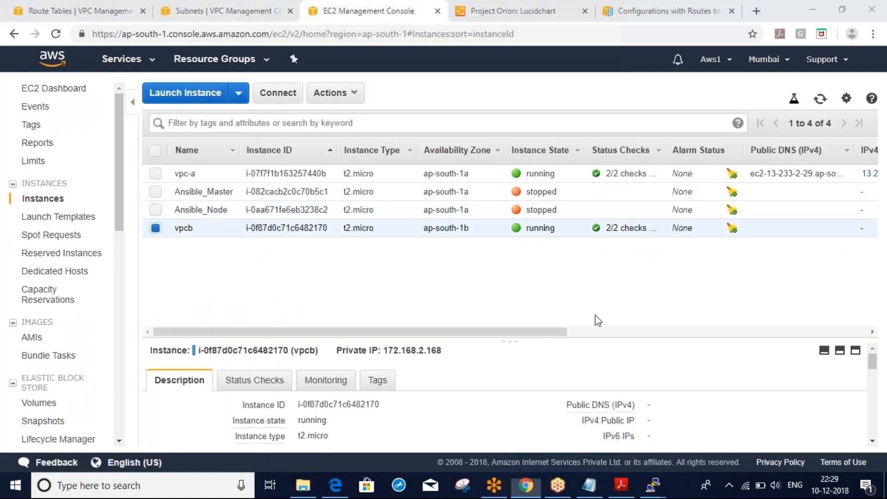
scroll(811, 440, "down", 1)
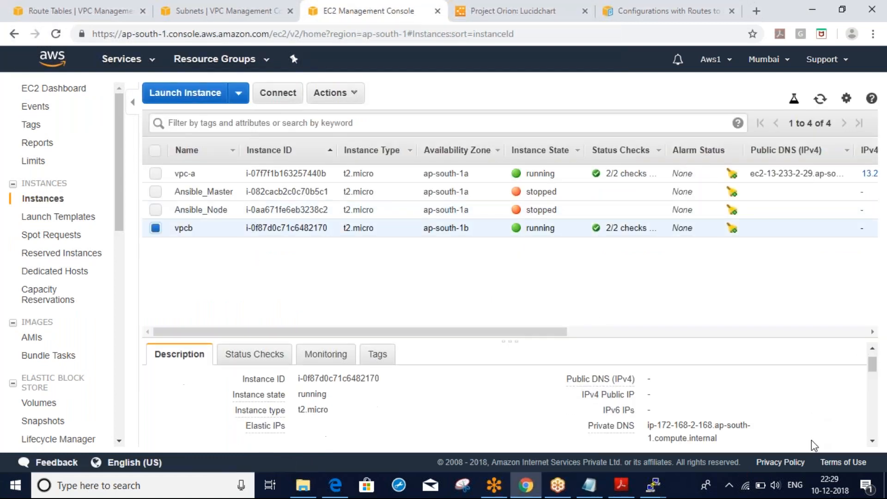
scroll(770, 422, "down", 1)
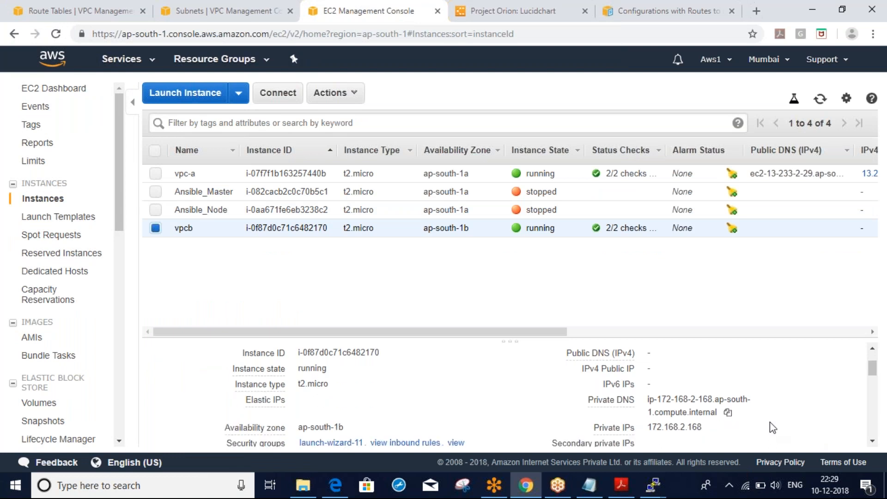
Back in the PuTTY terminal, ping 172.168.2.168 from the VPC-A instance and stop after several replies.
key("alt+Tab")
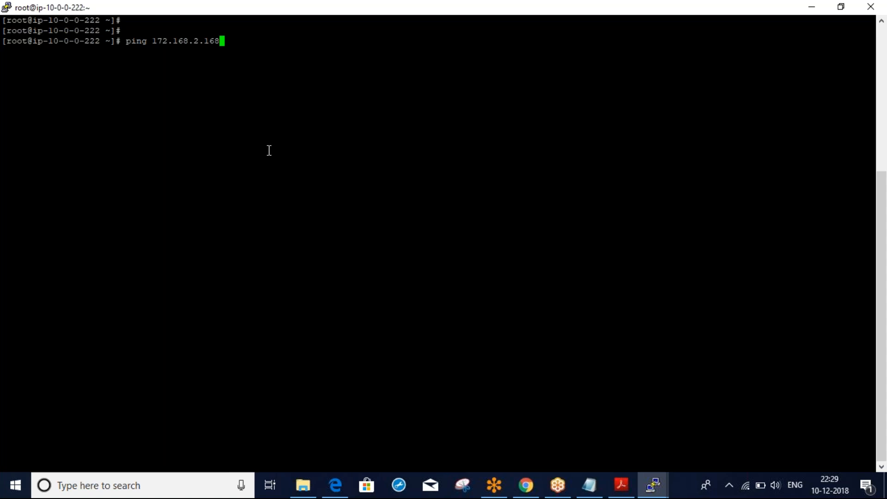
key("Return")
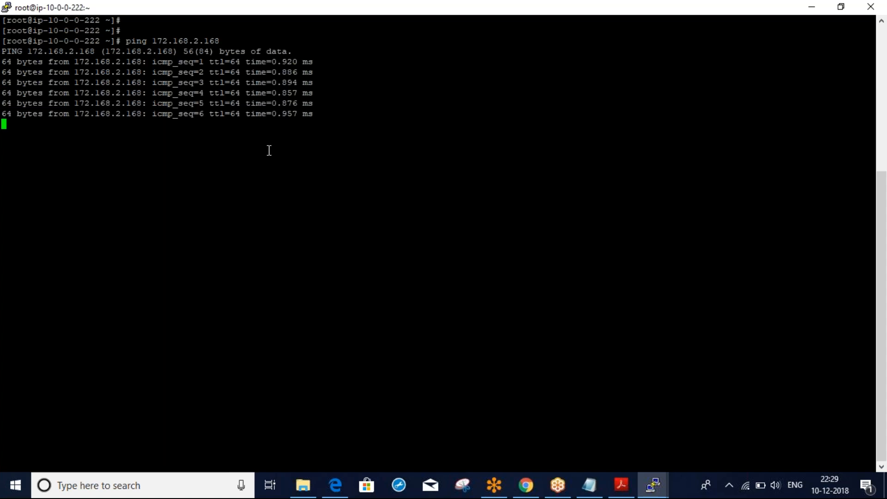
key("ctrl+c")
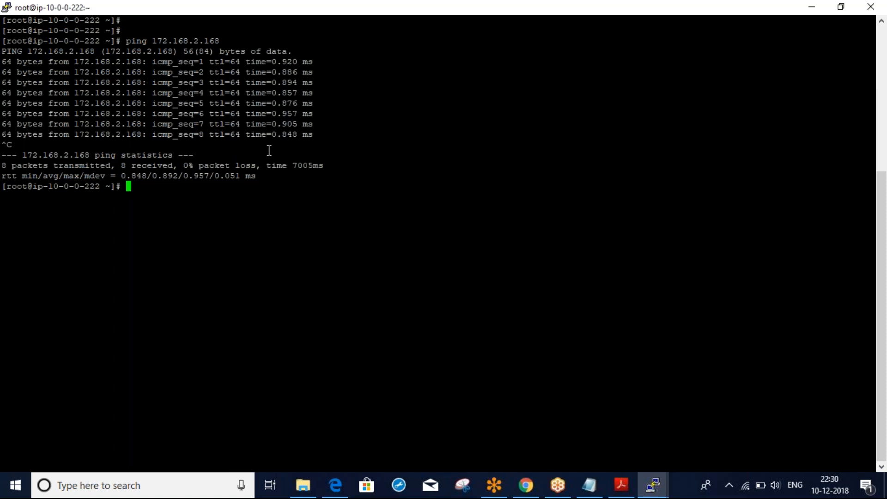
Repeat the ping to 172.168.2.168 for a longer run and stop it.
key("Up")
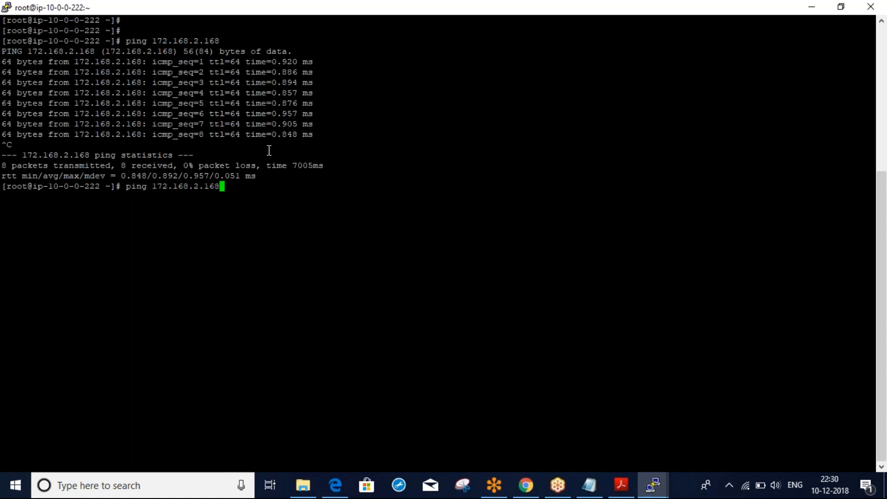
key("Return")
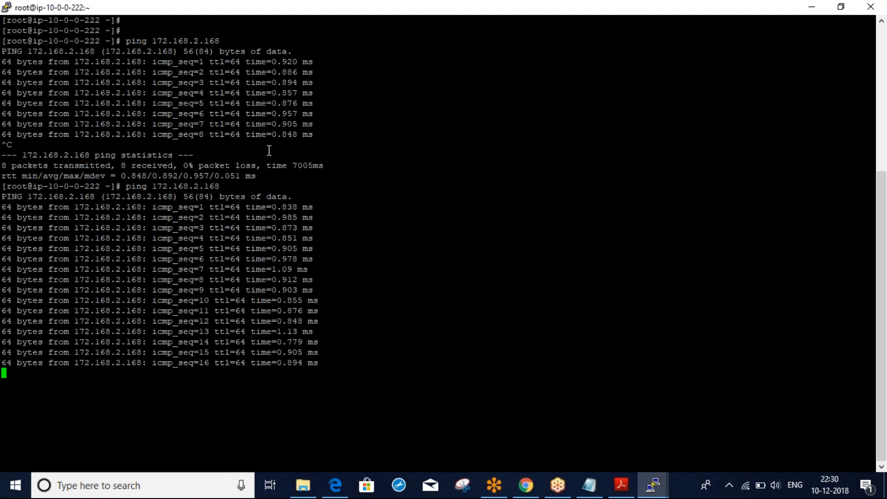
key("ctrl+c")
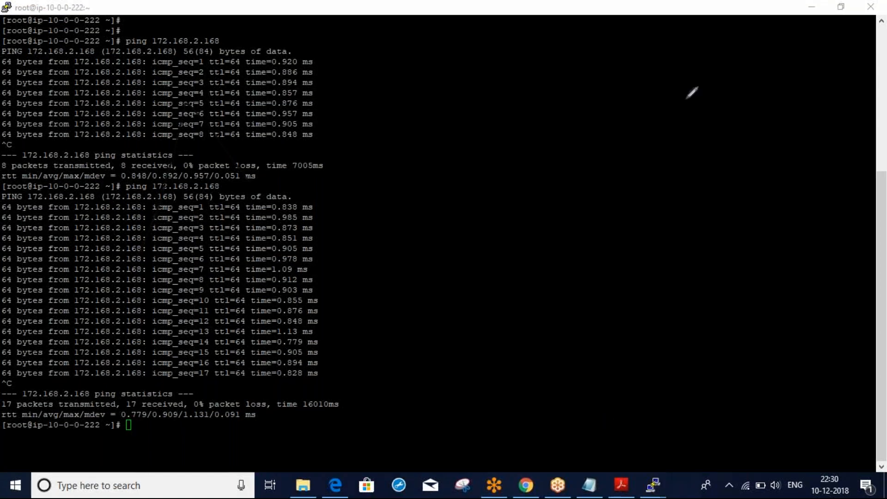
Switch to Notepad, clear the old annotation and draw four separate rounded shapes across the blank page as network sites.
left_click(590, 485)
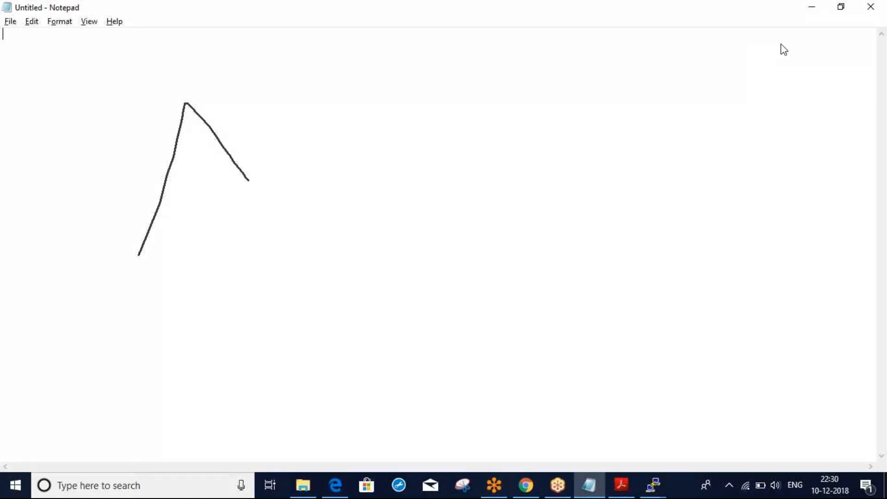
left_click(729, 49)
left_click(715, 43)
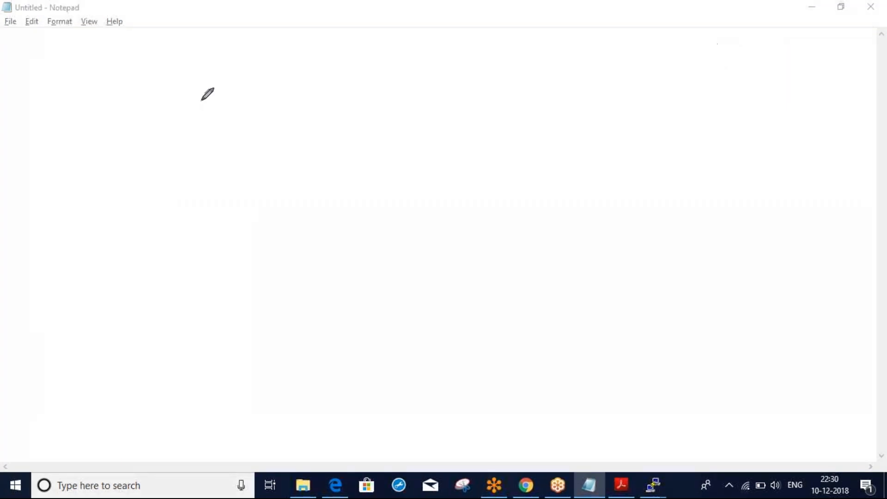
mouse_move(28, 97)
left_mouse_down()
mouse_move(32, 168)
mouse_move(49, 101)
left_mouse_up()
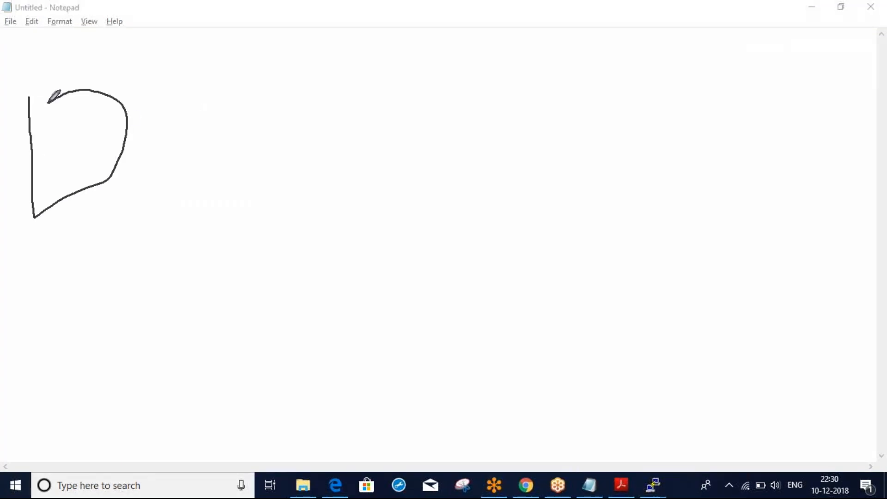
mouse_move(491, 65)
left_mouse_down()
mouse_move(515, 76)
mouse_move(522, 55)
left_mouse_up()
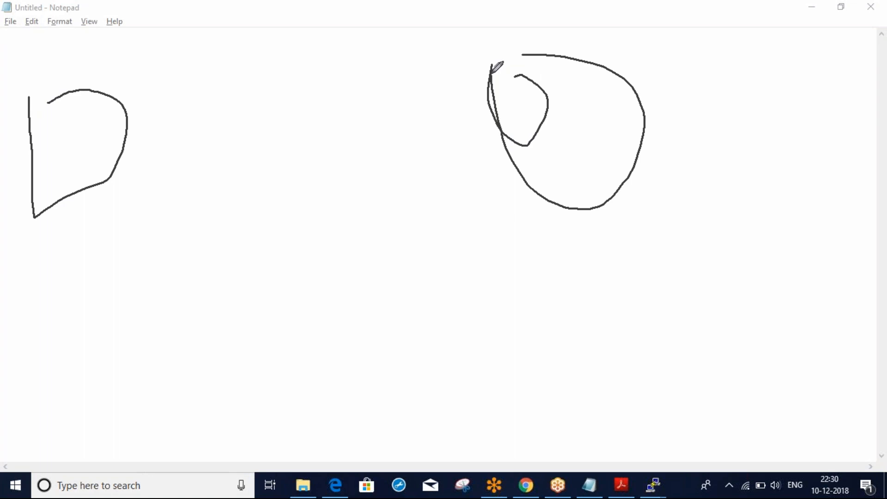
mouse_move(459, 278)
left_mouse_down()
mouse_move(539, 299)
mouse_move(452, 285)
left_mouse_up()
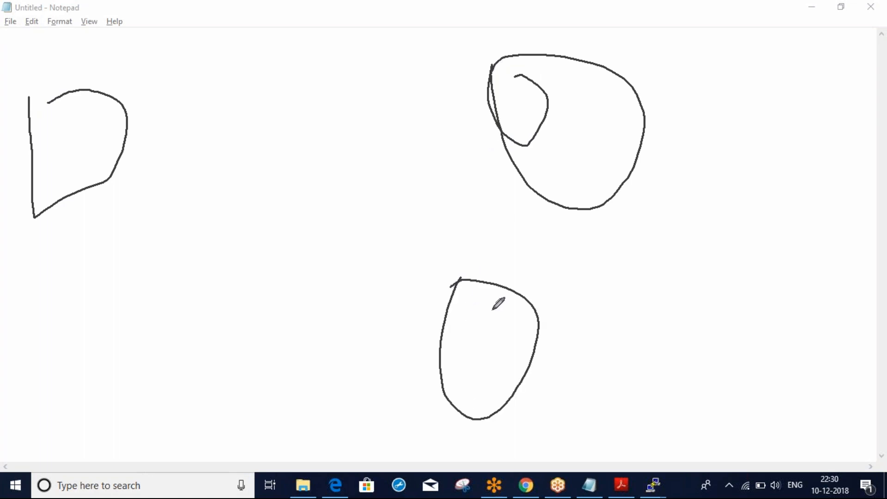
left_click_drag(815, 356, 822, 373)
Draw marks inside the upper-left site shape and smaller shapes inside the upper-right and lower-middle ones.
left_click_drag(62, 128, 72, 175)
left_click_drag(42, 149, 95, 95)
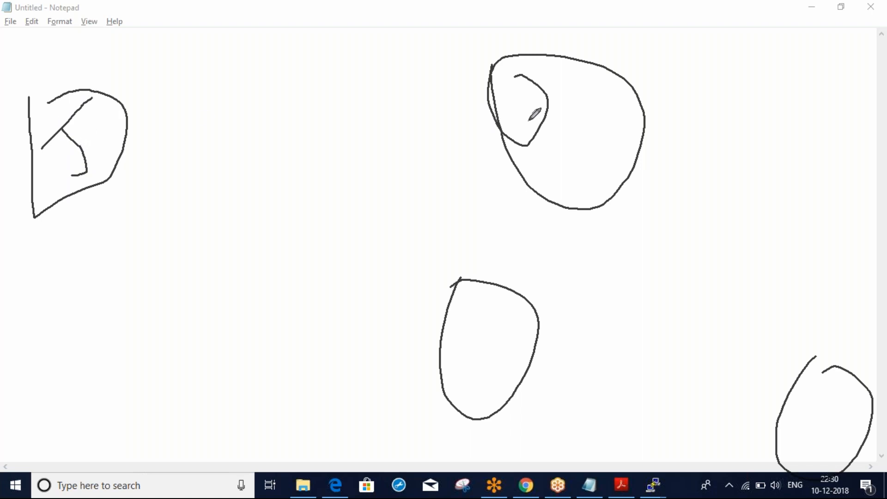
left_click_drag(542, 108, 633, 104)
mouse_move(485, 313)
left_mouse_down()
mouse_move(486, 368)
mouse_move(478, 312)
left_mouse_up()
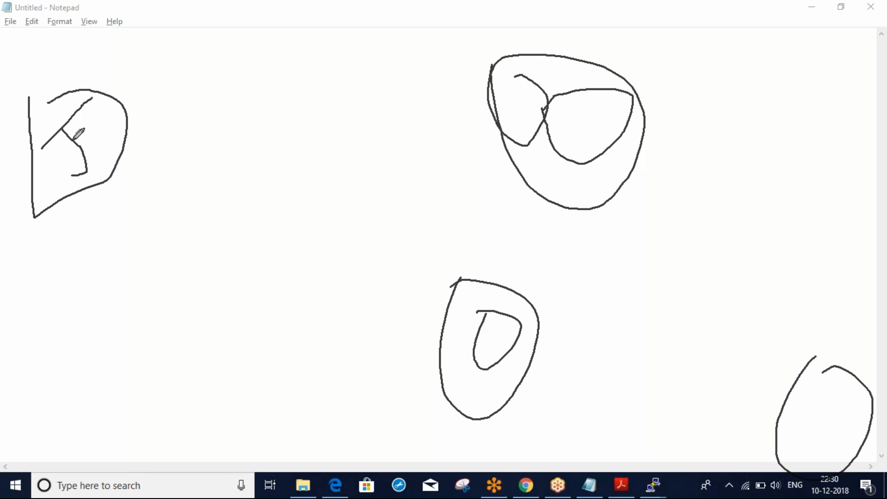
Draw lines linking the upper-left site to the other three, circle its inner area and add a second line to the upper-right site.
left_click_drag(72, 139, 562, 126)
left_click_drag(98, 151, 466, 317)
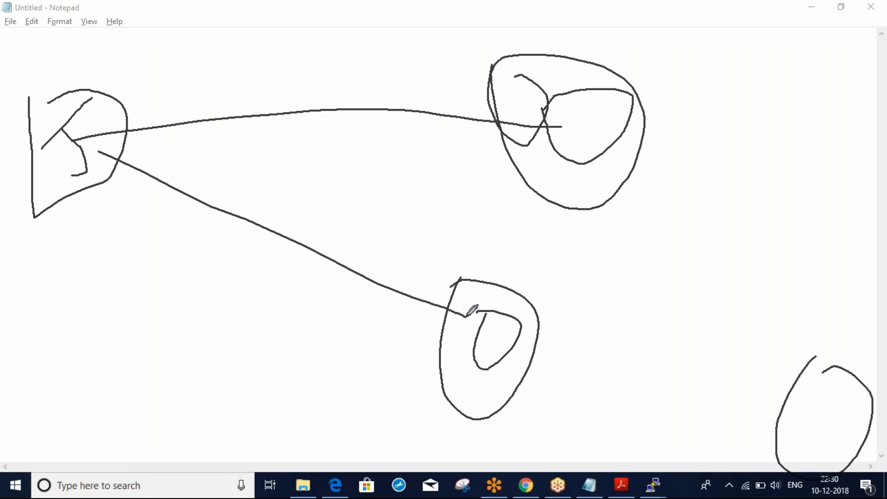
mouse_move(124, 147)
left_mouse_down()
mouse_move(734, 329)
mouse_move(839, 408)
left_mouse_up()
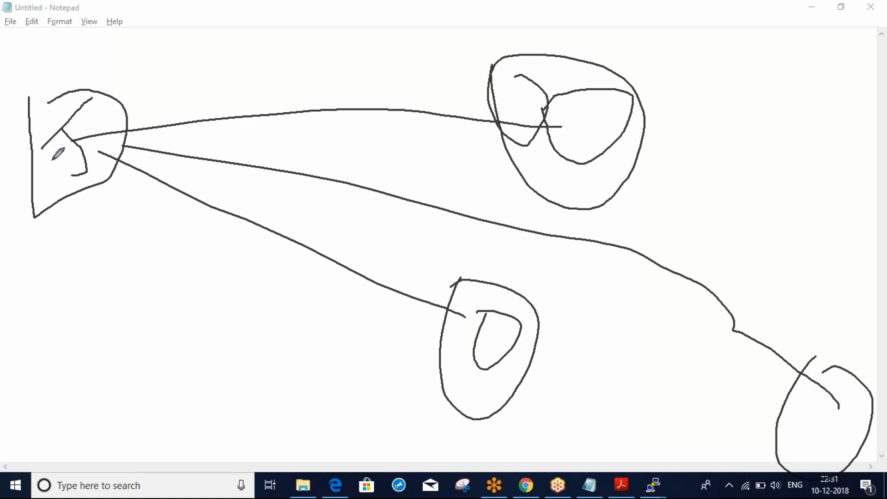
mouse_move(51, 161)
left_mouse_down()
mouse_move(85, 130)
mouse_move(49, 154)
left_mouse_up()
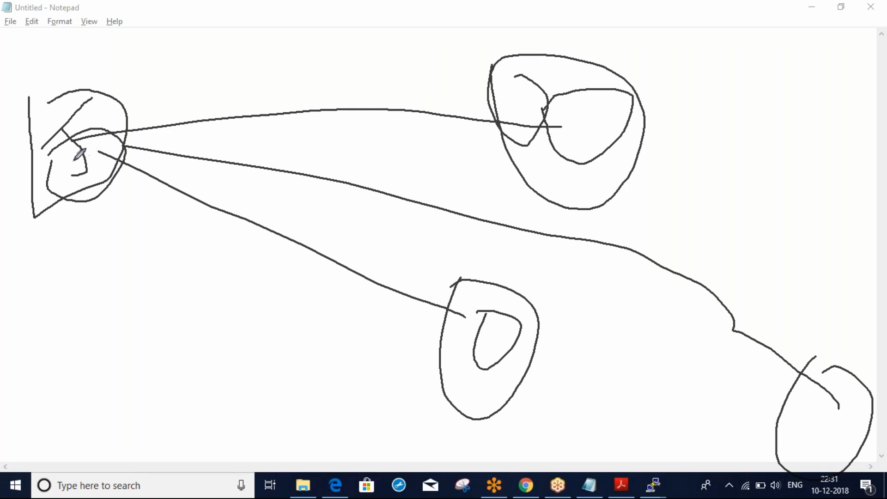
left_click_drag(76, 165, 549, 99)
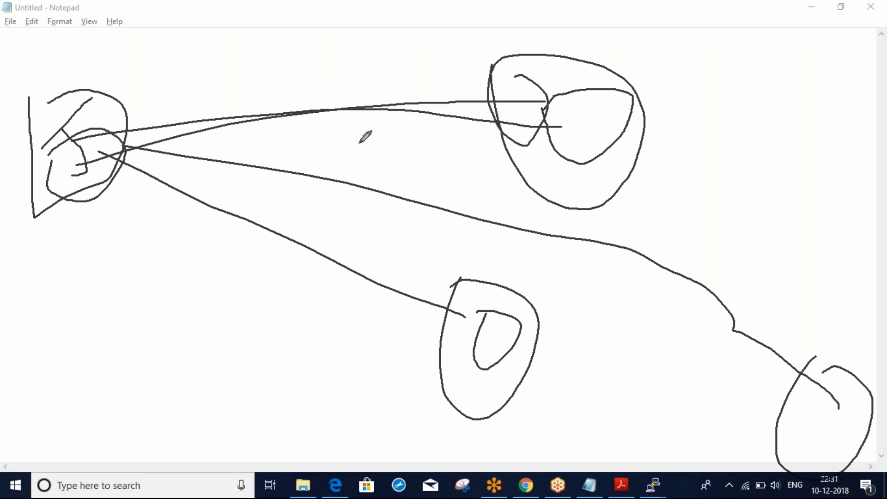
Draw a large shape below the upper-left site and handwrite "Aws" inside it with a small mark above.
mouse_move(10, 272)
left_mouse_down()
mouse_move(158, 221)
mouse_move(1, 319)
left_mouse_up()
mouse_move(55, 283)
left_mouse_down()
mouse_move(78, 356)
mouse_move(130, 345)
mouse_move(118, 296)
mouse_move(136, 305)
mouse_move(158, 271)
mouse_move(167, 293)
left_mouse_up()
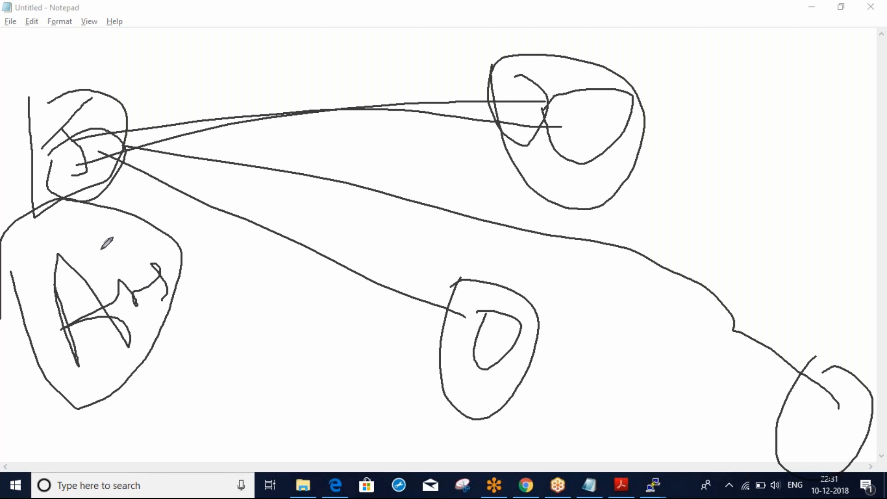
mouse_move(84, 237)
left_mouse_down()
mouse_move(124, 246)
mouse_move(115, 243)
left_mouse_up()
Draw lines running outward from the upper-right, lower-middle and lower-right sites.
left_click_drag(564, 134, 684, 28)
mouse_move(474, 320)
left_mouse_down()
mouse_move(539, 228)
mouse_move(564, 169)
left_mouse_up()
left_click_drag(786, 358, 848, 324)
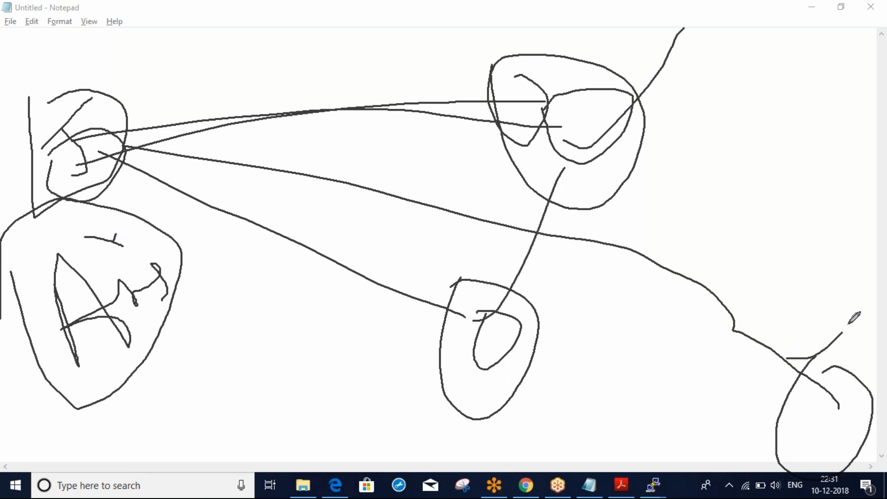
Draw lines connecting the Aws shape to the lower-middle, upper-right and lower-right sites.
left_click(119, 261)
left_click_drag(88, 353, 500, 349)
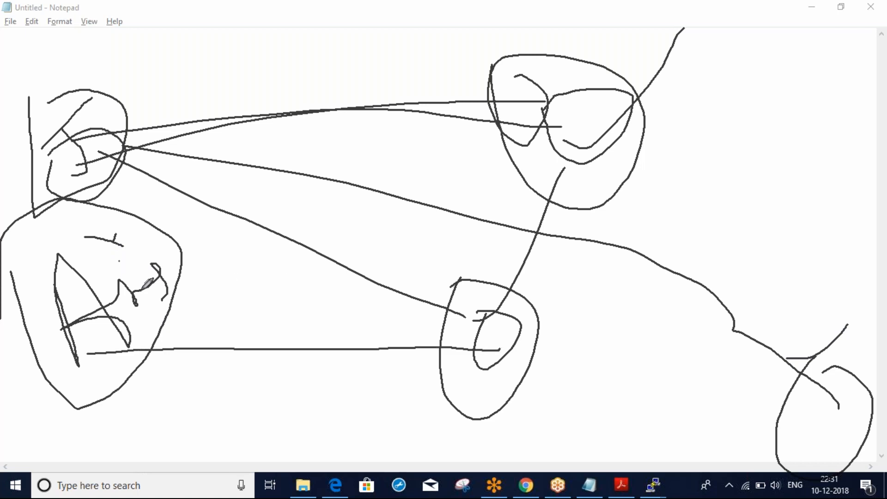
left_click_drag(137, 291, 547, 107)
mouse_move(160, 279)
left_mouse_down()
mouse_move(331, 275)
mouse_move(766, 317)
mouse_move(802, 373)
left_mouse_up()
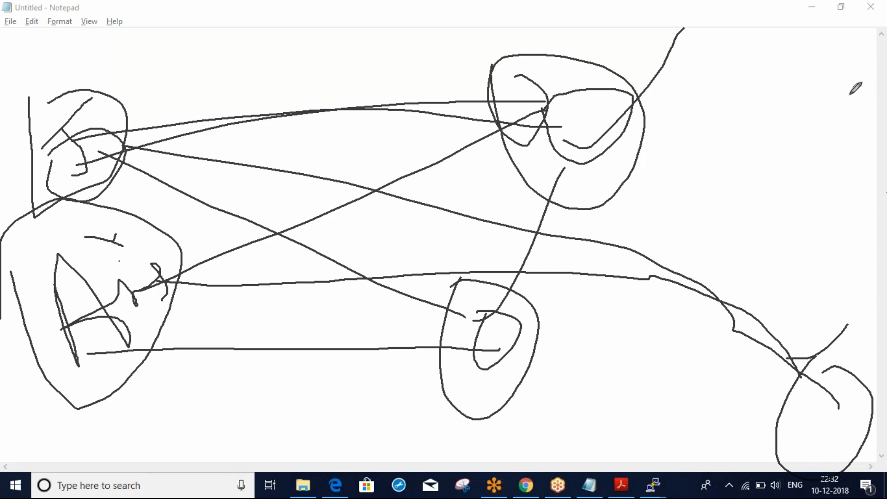
Erase the whole sketch and leave drawing mode.
left_click(793, 33)
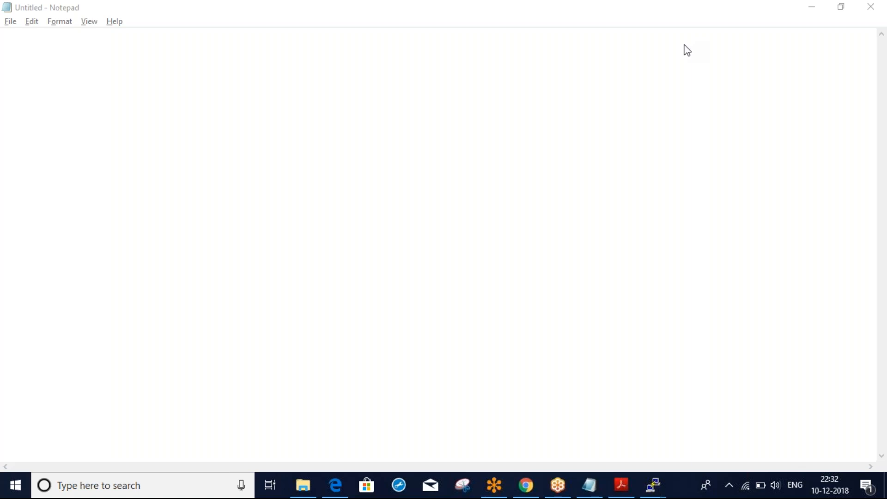
left_click(687, 50)
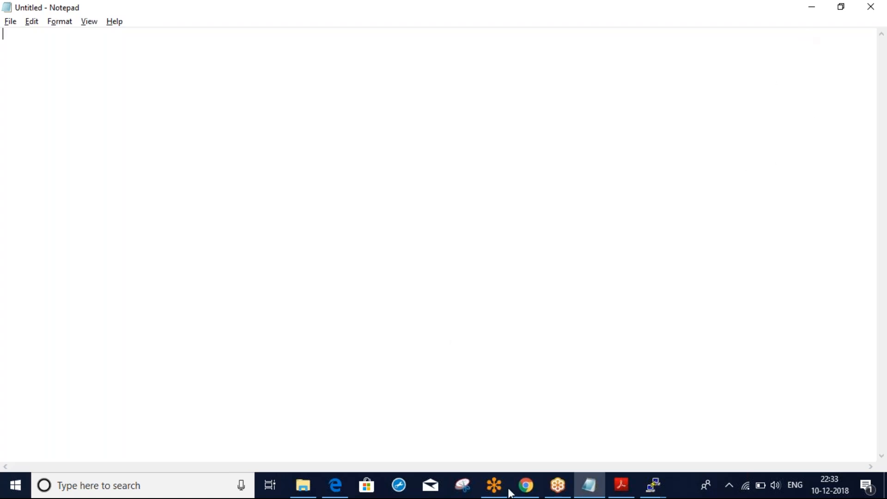
Switch to Chrome and bring up the VPC route tables page.
left_click(526, 485)
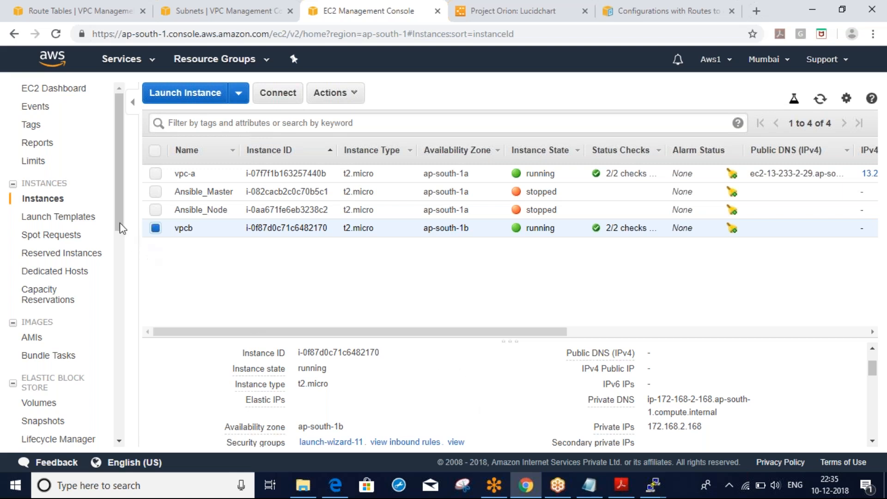
left_click_drag(118, 218, 116, 134)
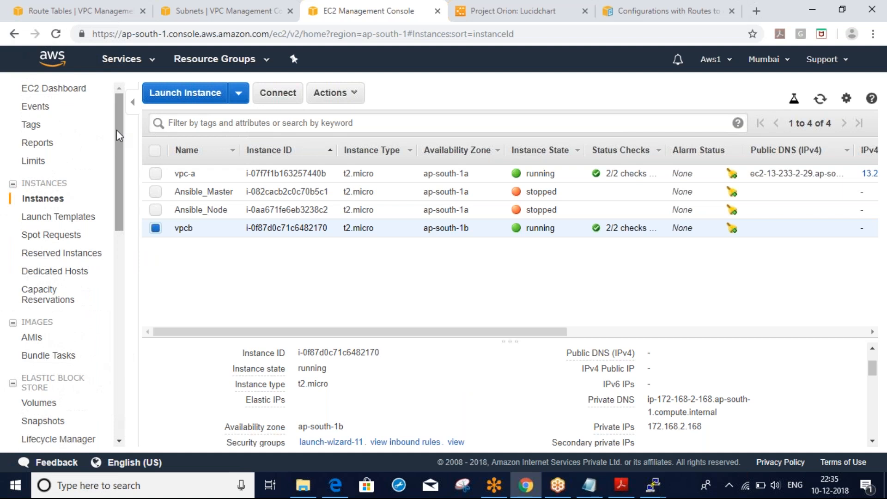
left_click(94, 12)
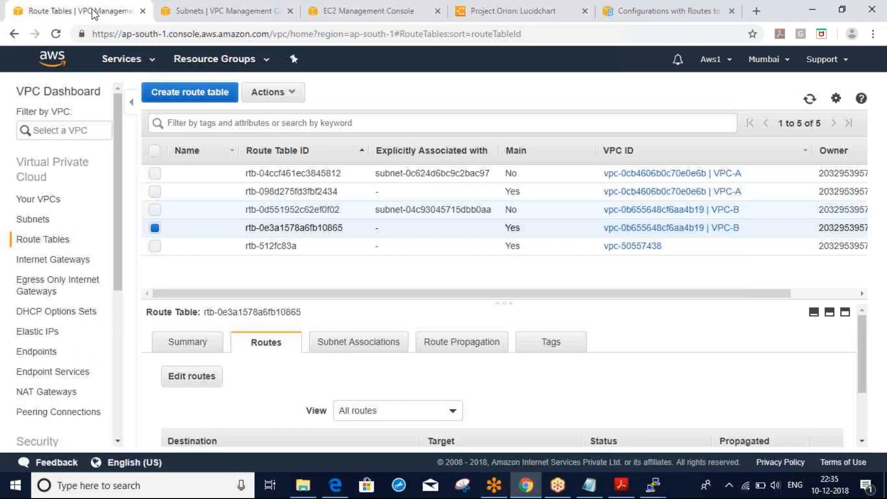
Back in Notepad, write "public ip" on the first line, correcting the mistyped start.
key("alt+Tab")
type("p;ubli")
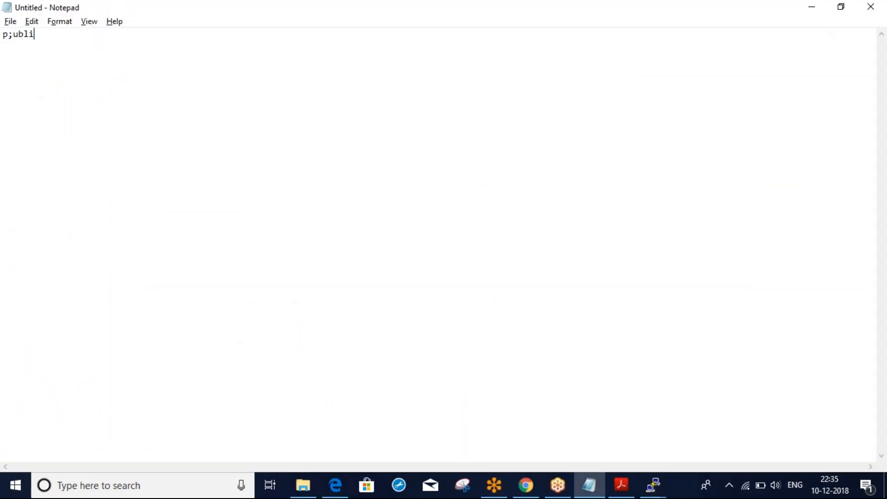
key("BackSpace")
key("BackSpace")
key("BackSpace")
key("BackSpace")
key("BackSpace")
type("ublic ip")
Add "eleastic ip" several blank lines below the "public ip" heading.
key("Return")
key("Return")
key("Return")
key("Return")
key("Return")
key("Return")
key("Return")
type("eleastic  ip")
key("Return")
double_click(23, 113)
left_click(34, 84)
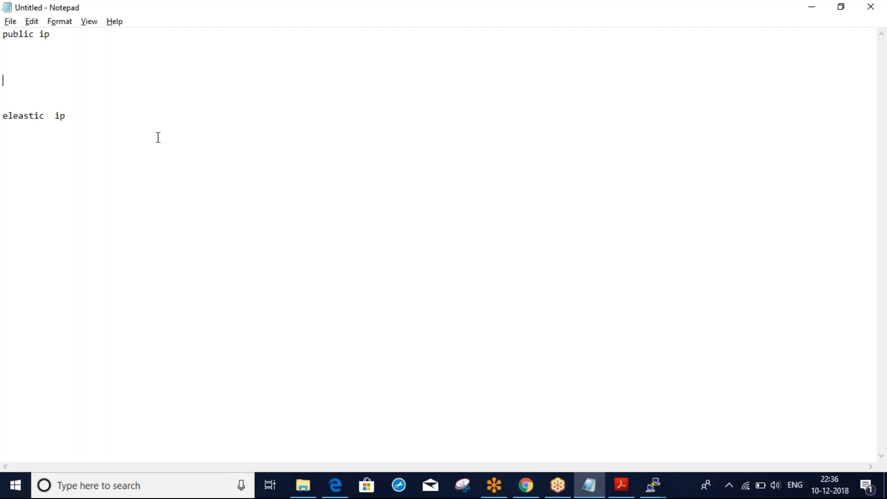
Return to Chrome, review the VPC route tables and subnets pages, and show the EC2 instances list.
left_click(532, 478)
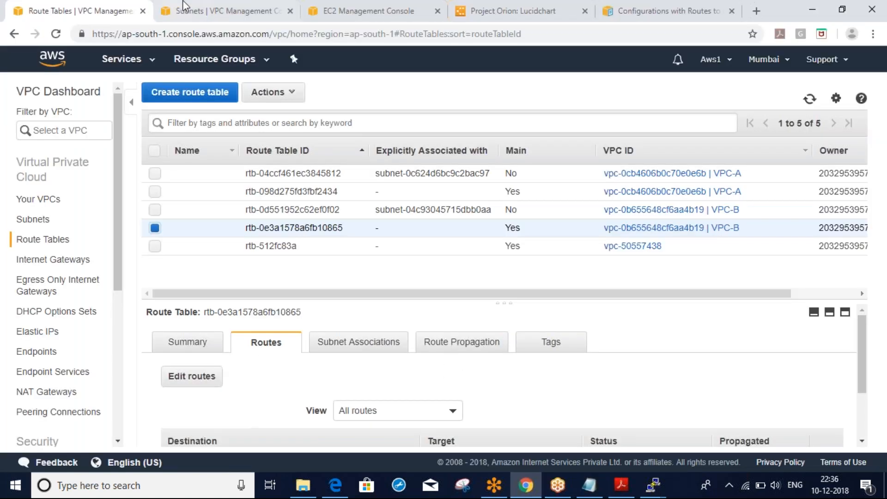
left_click(208, 8)
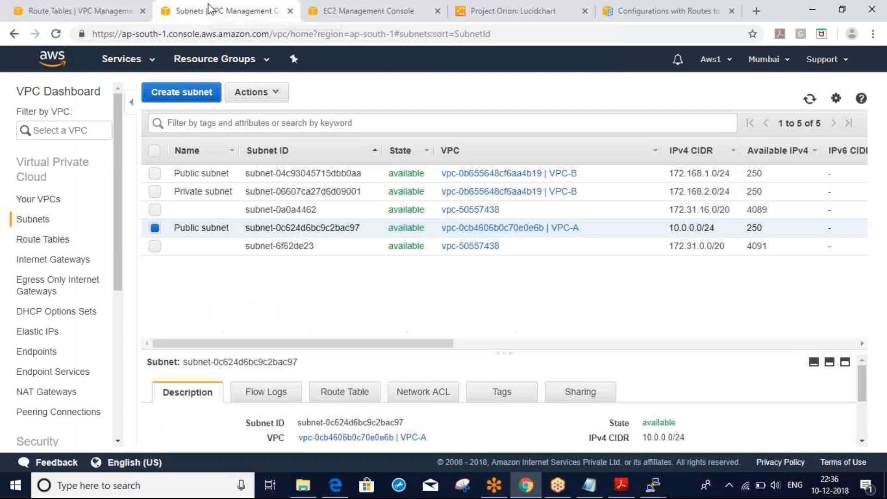
left_click(86, 10)
left_click(326, 8)
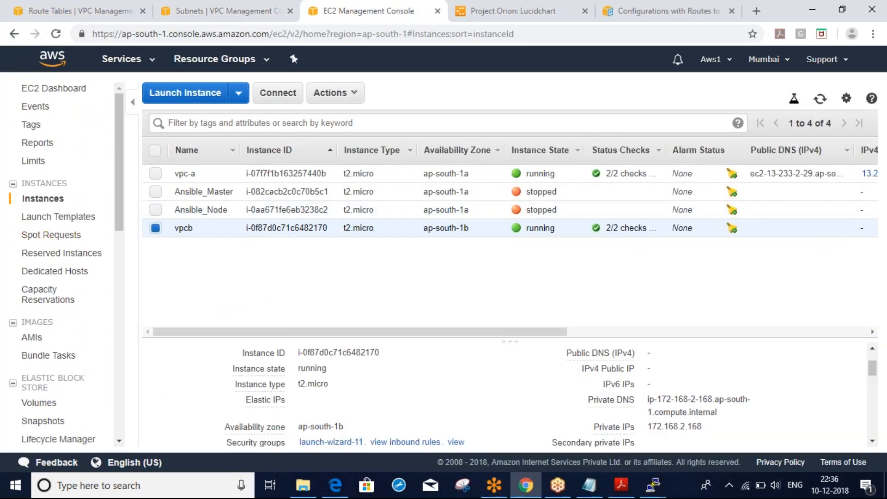
Terminate the vpc-a and vpcb instances together.
left_click(149, 229)
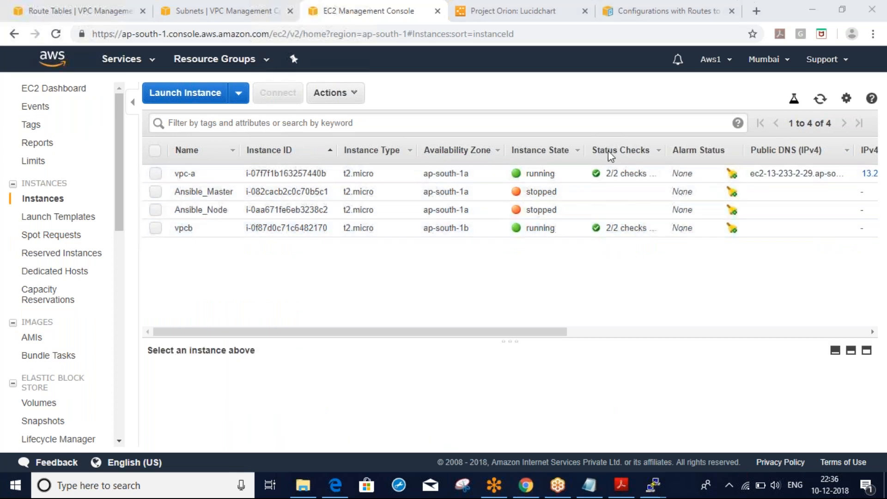
left_click(156, 174)
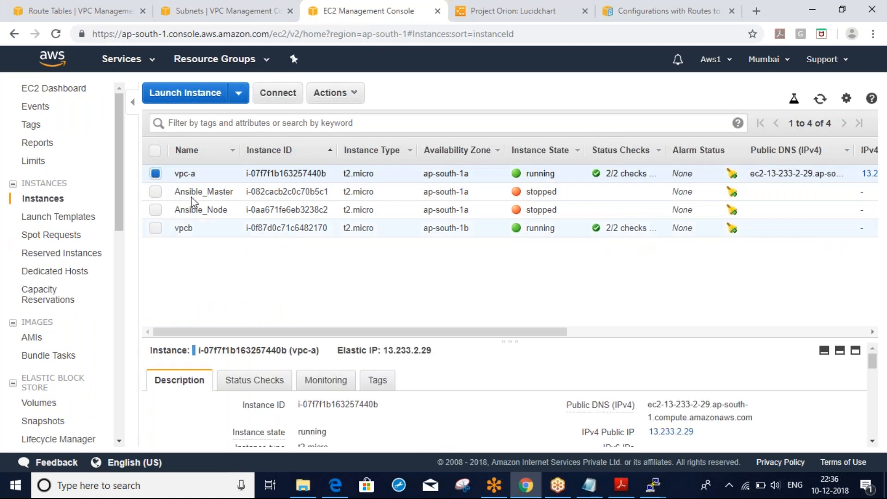
left_click(156, 228)
left_click(344, 94)
mouse_move(348, 184)
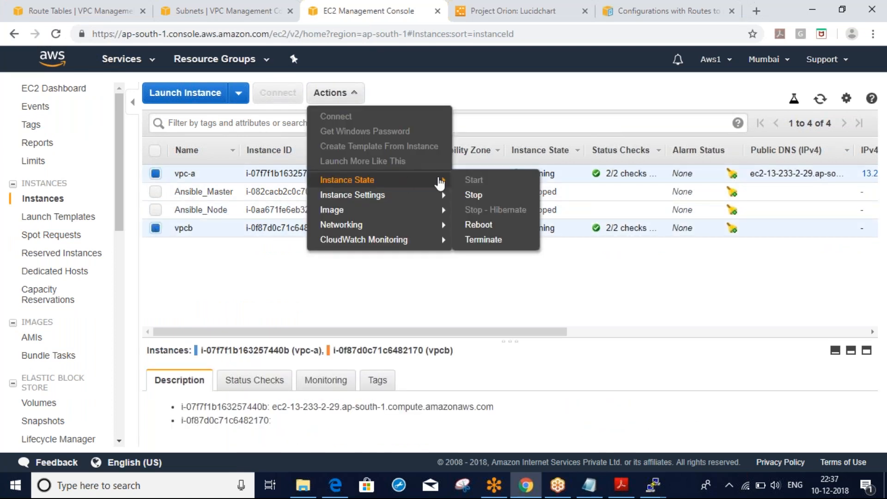
left_click(472, 240)
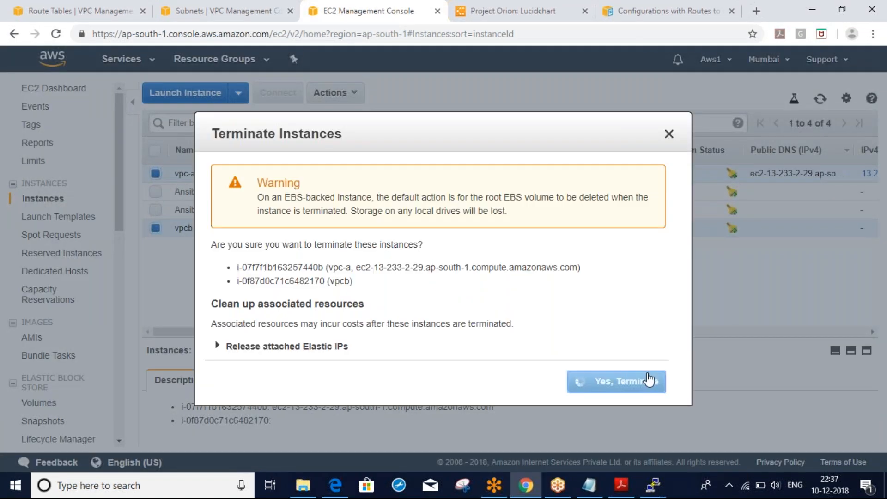
left_click(615, 380)
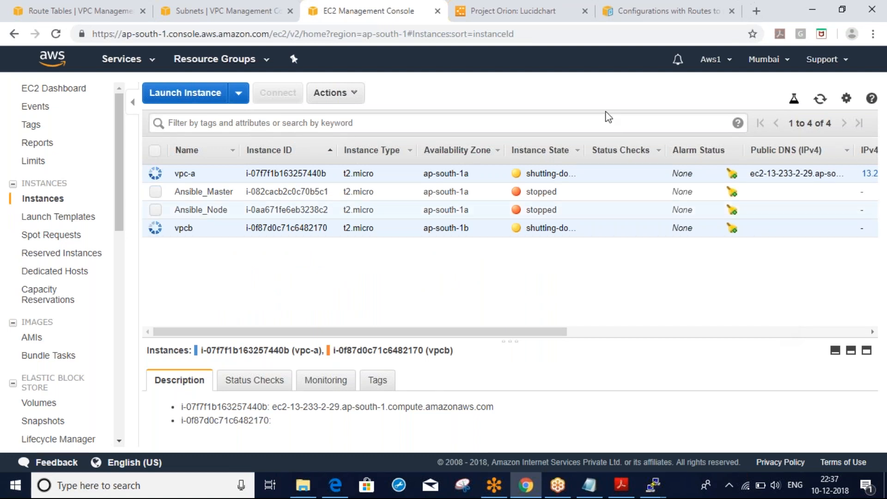
Launch one Red Hat Enterprise Linux 7.5 t2.micro instance with default network, storage and security group settings, no tags, and the already selected existing key pair.
left_click(258, 12)
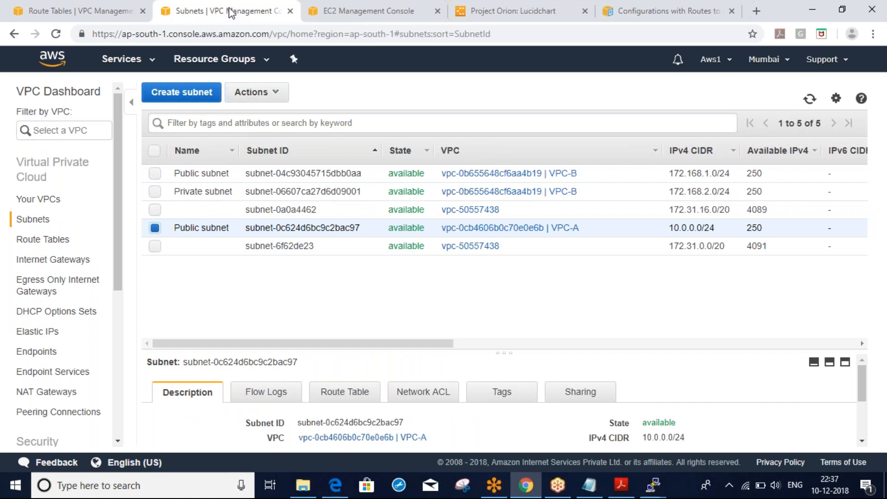
left_click(390, 11)
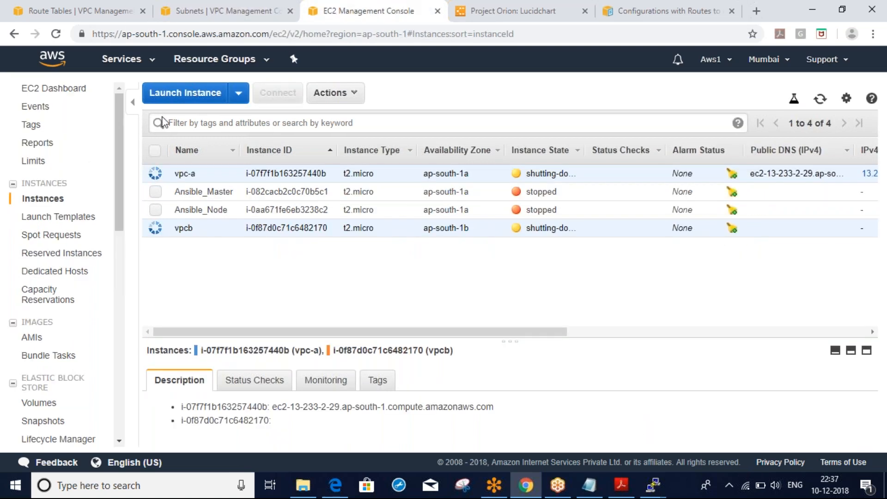
left_click(184, 92)
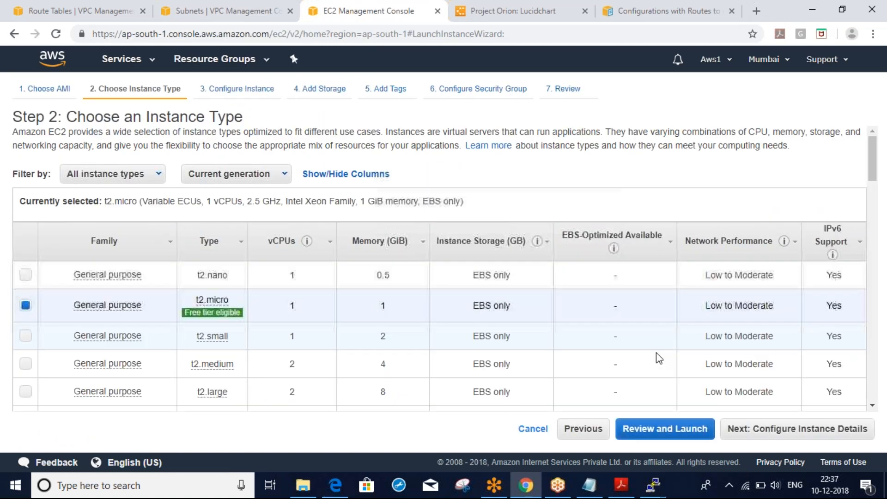
left_click(832, 429)
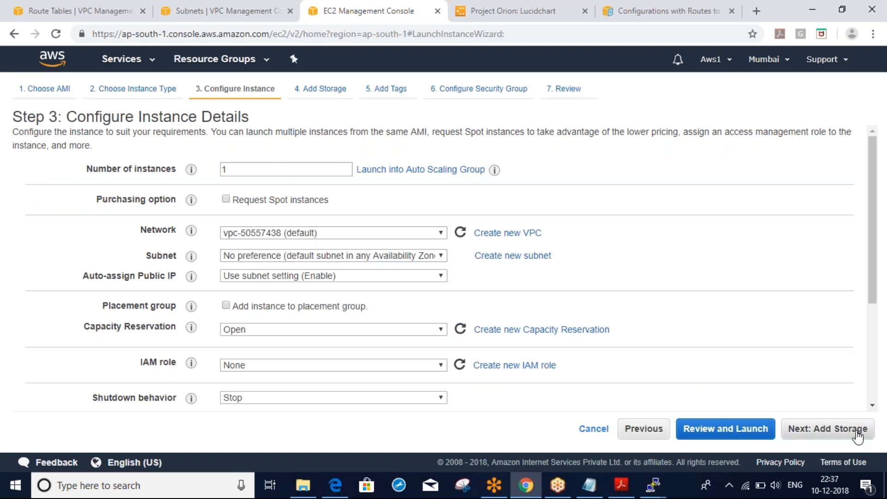
left_click(831, 439)
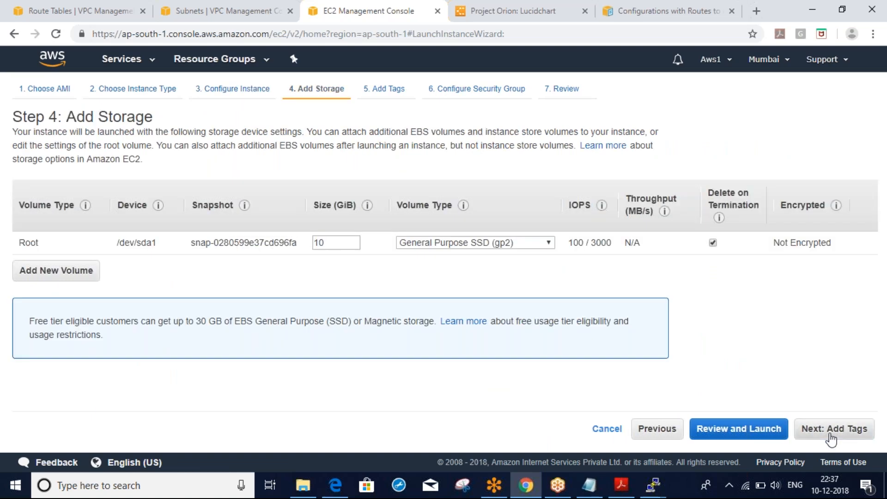
left_click(831, 439)
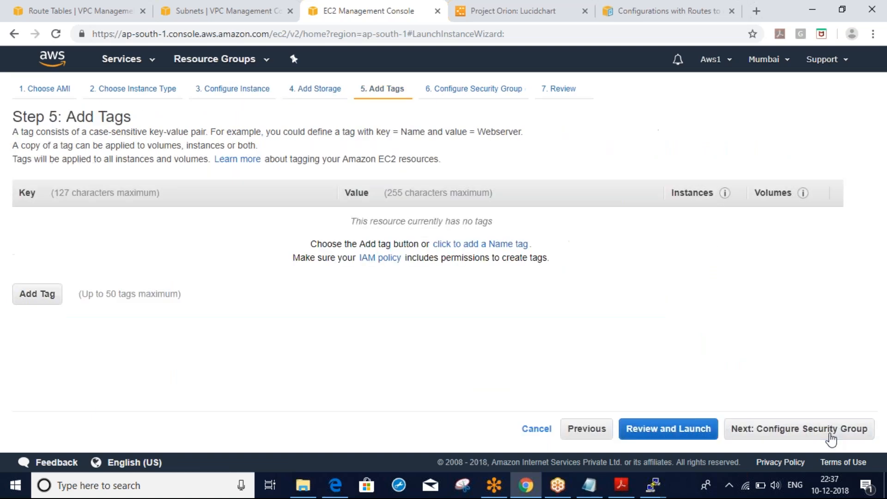
left_click(831, 439)
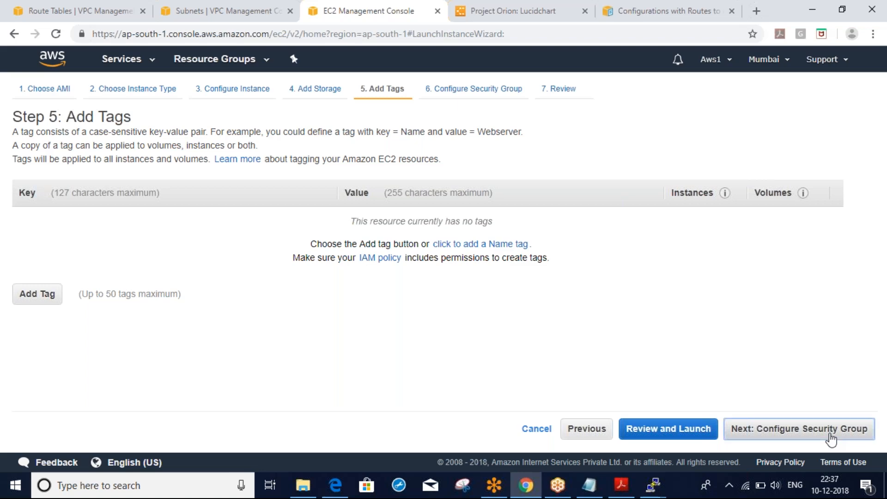
left_click(816, 429)
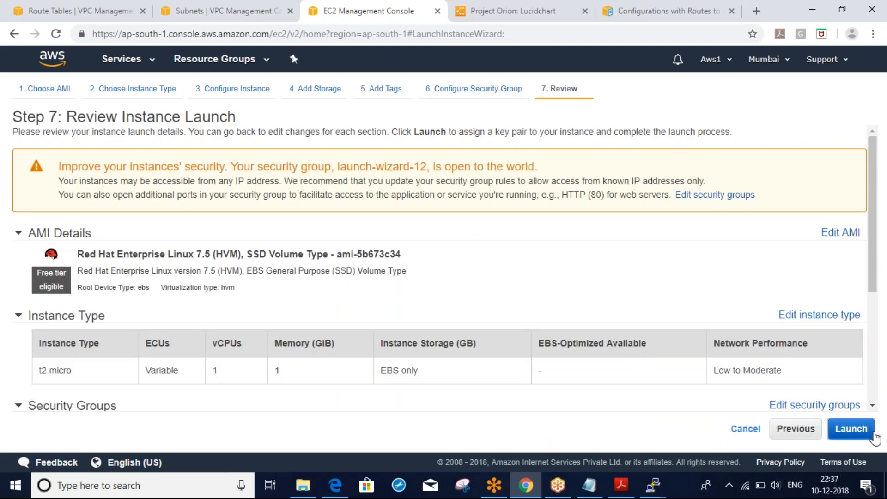
left_click(853, 429)
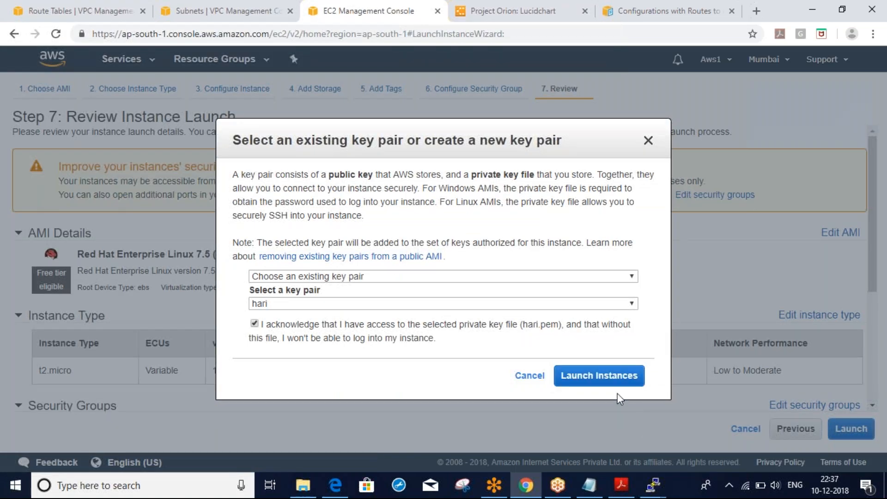
left_click(600, 374)
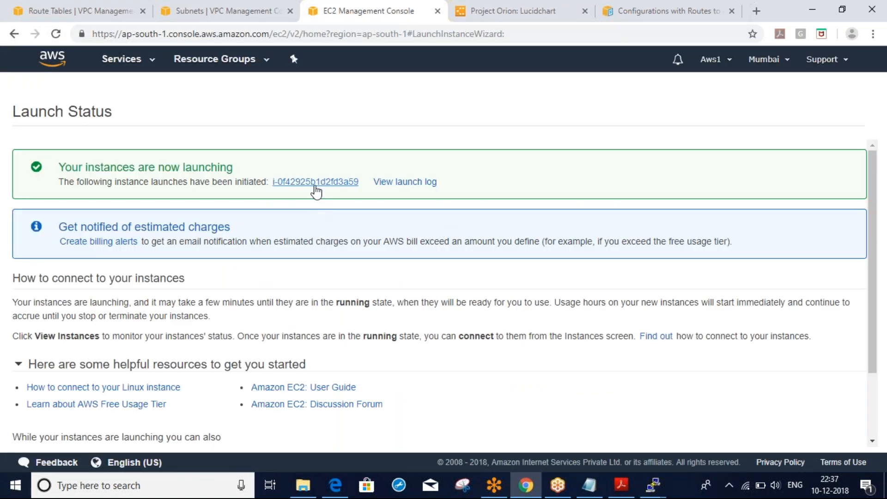
Open the newly launched instance in the instances list and refresh its state.
left_click(315, 184)
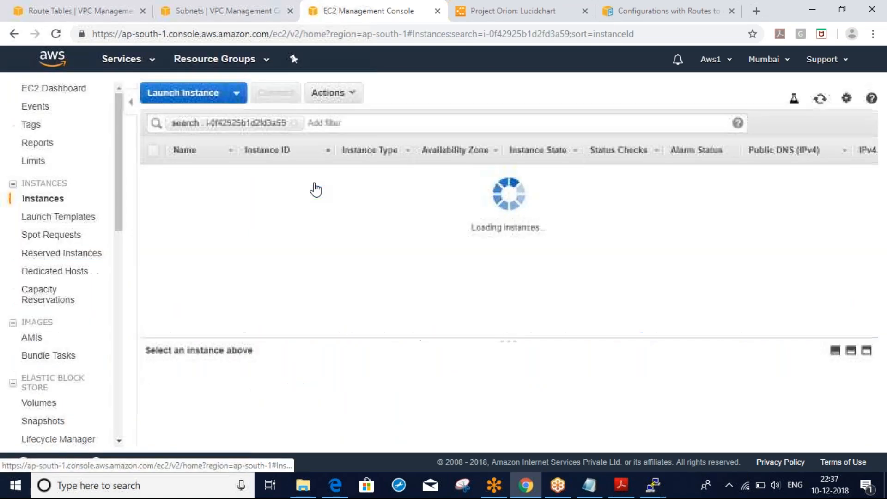
left_click(820, 98)
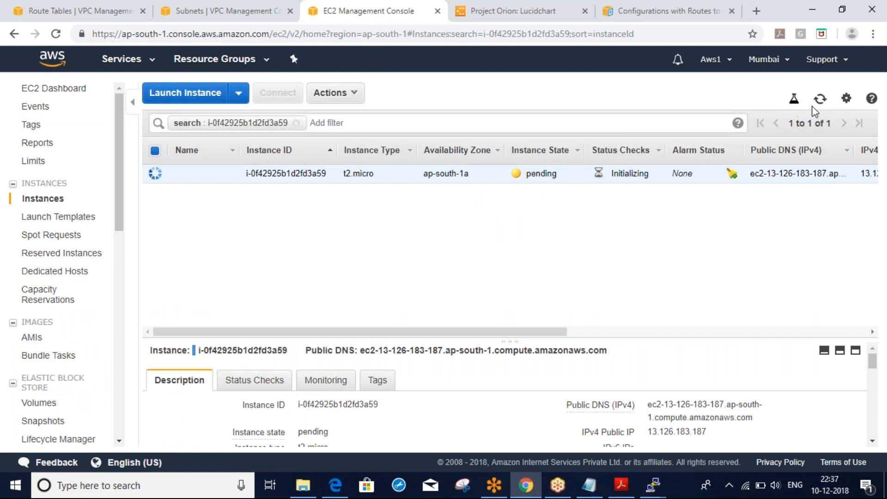
left_click(824, 99)
left_click(821, 99)
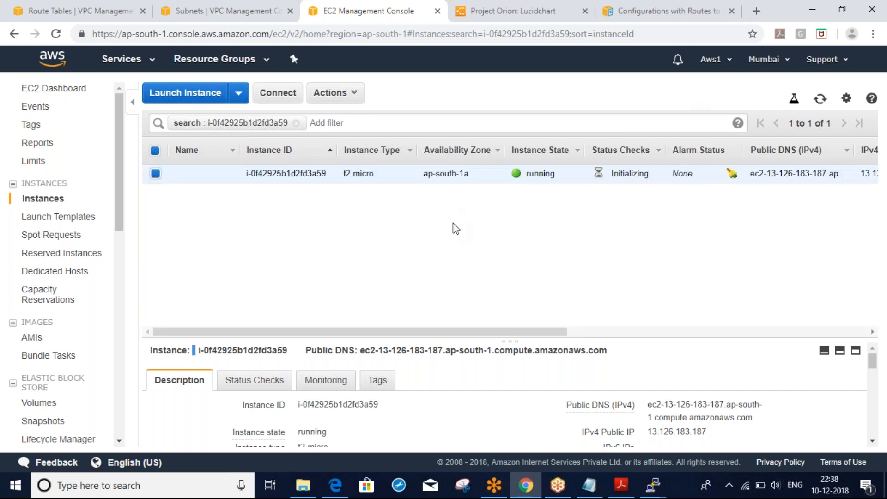
Enlarge the instance details, copy the public IPv4 address 13.126.183.187 and paste it below the "public ip" heading in Notepad.
left_click_drag(634, 339, 590, 226)
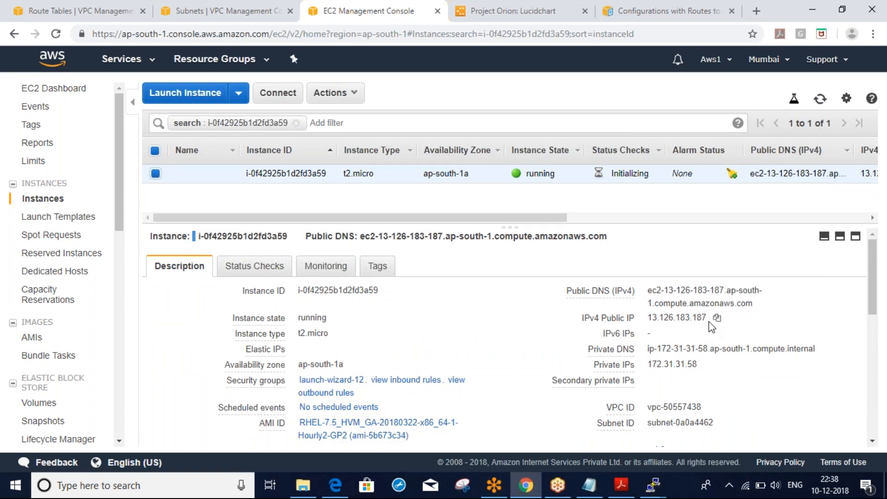
left_click_drag(709, 317, 652, 316)
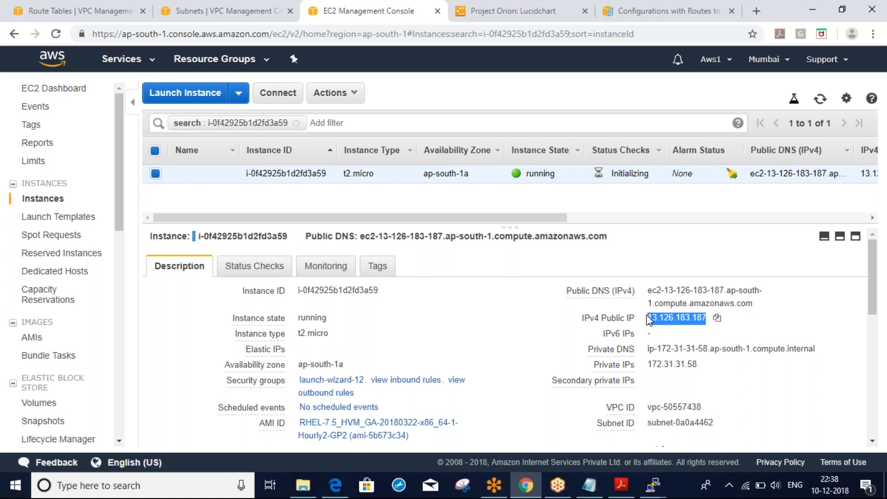
key("alt+Tab")
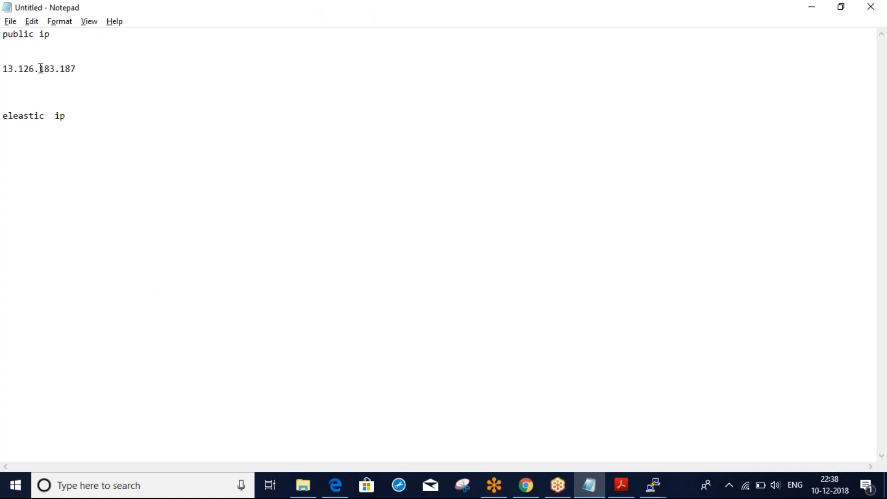
Switch back to Chrome, stop the new instance and refresh the list to check its state.
key("alt+Tab")
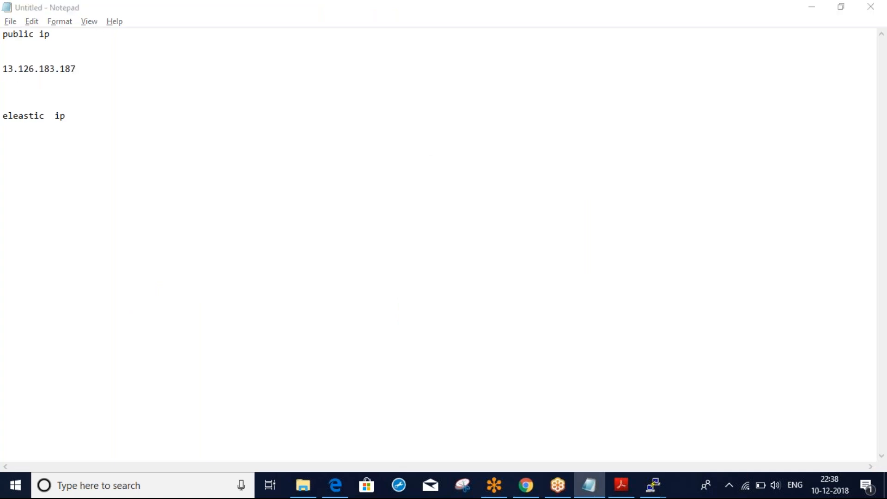
key("alt+Tab")
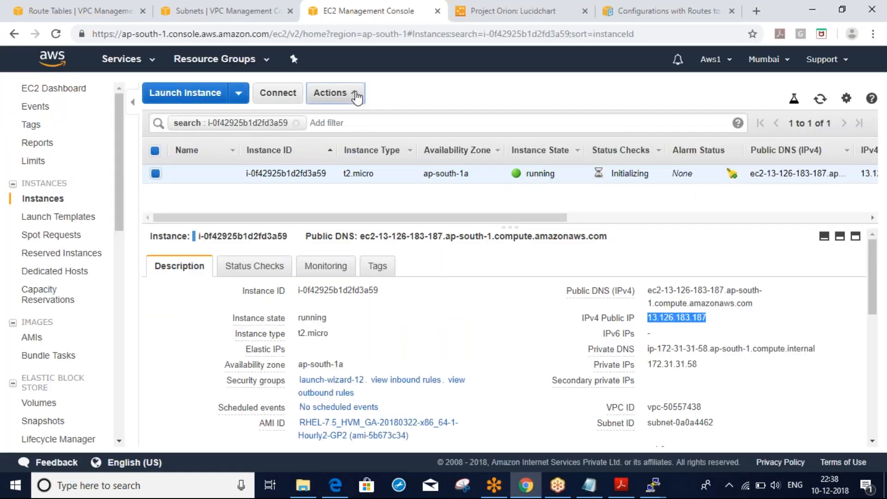
left_click(330, 93)
mouse_move(375, 183)
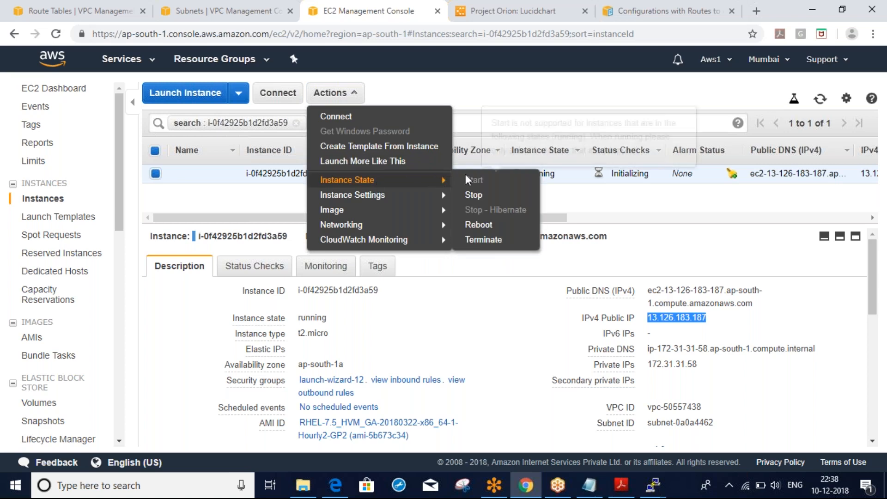
left_click(481, 197)
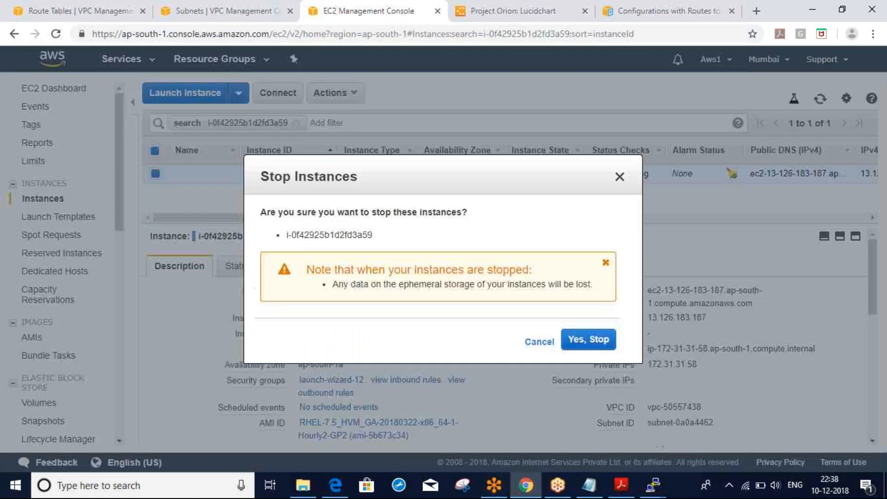
left_click(588, 340)
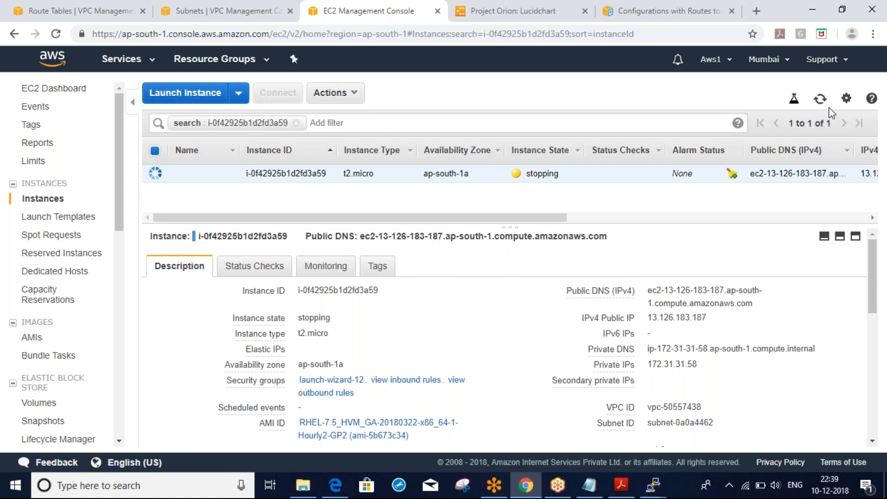
left_click(818, 103)
left_click(818, 103)
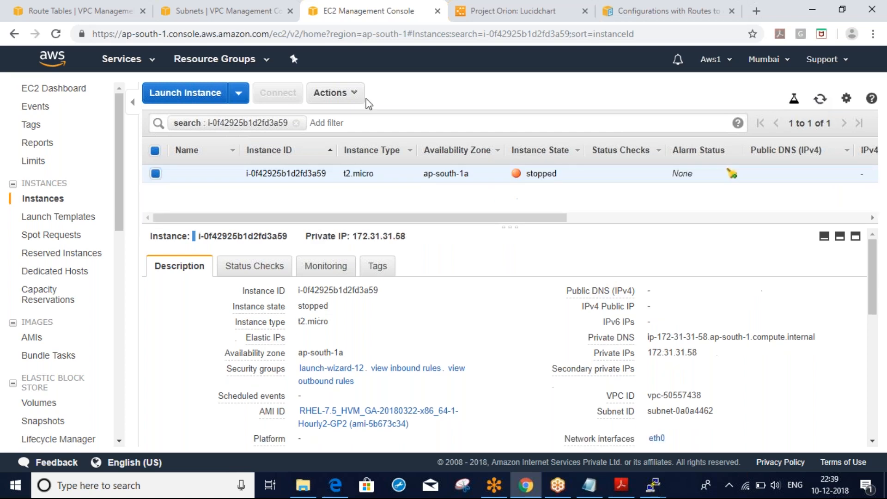
Start the stopped instance again and refresh the list to update its state.
left_click(356, 92)
mouse_move(368, 183)
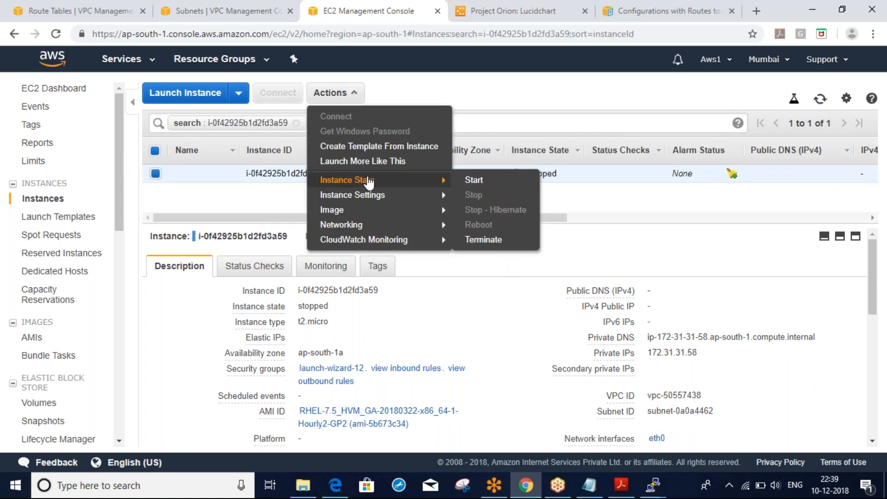
left_click(475, 181)
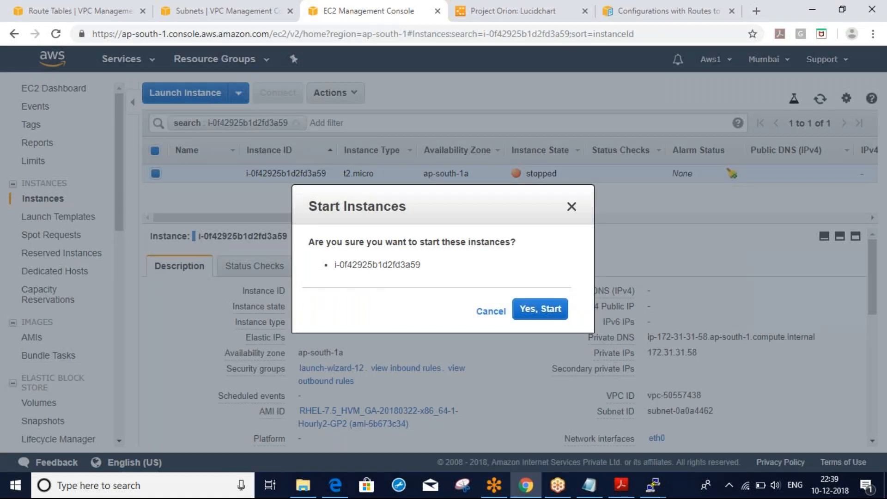
key("Return")
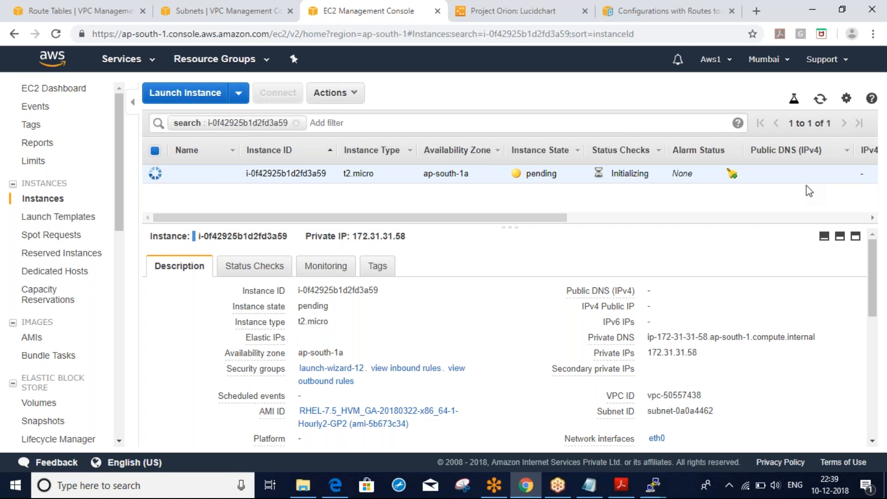
left_click(821, 102)
left_click(821, 103)
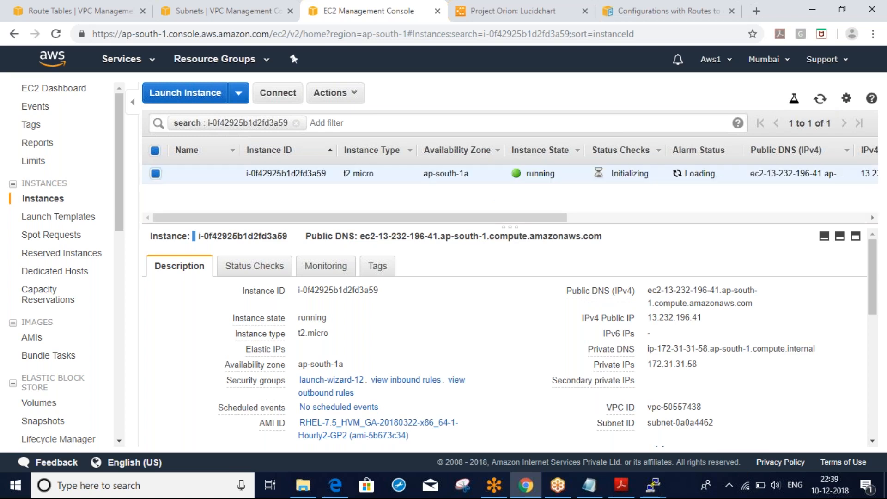
Copy the restarted instance's public IPv4 address 13.232.196.41 and paste it in Notepad a few lines below the first public address.
left_click_drag(705, 318, 649, 317)
key("ctrl+c")
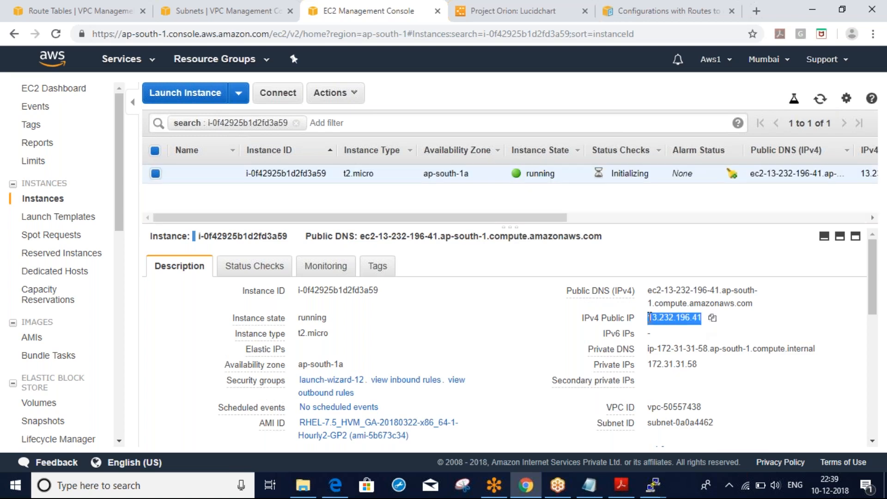
key("alt+Tab")
key("Return")
key("Return")
key("Return")
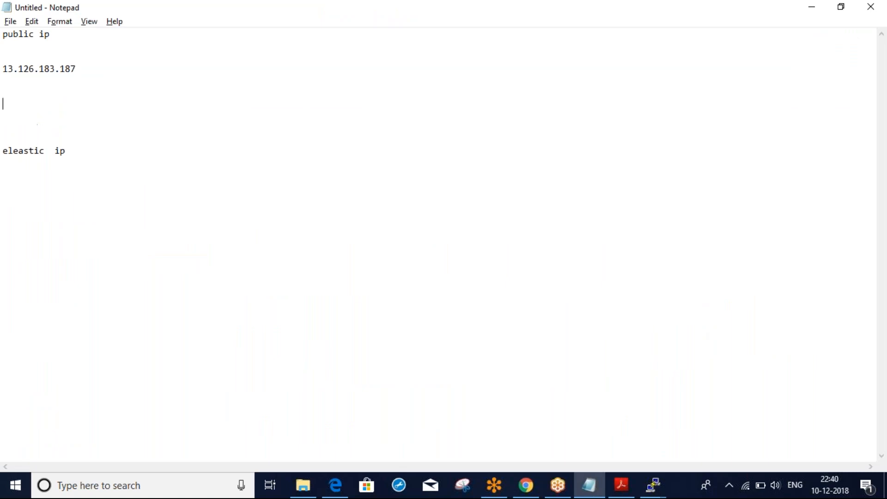
key("ctrl+v")
Return to Chrome, go to the Elastic IPs page and open address association for 13.233.2.29.
key("alt+Tab")
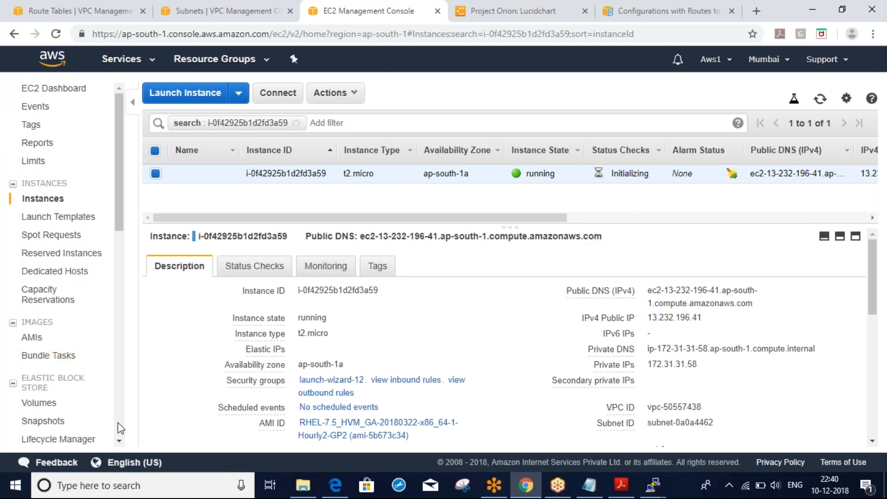
scroll(118, 423, "down", 2)
scroll(118, 422, "down", 1)
scroll(118, 423, "down", 3)
left_click(55, 193)
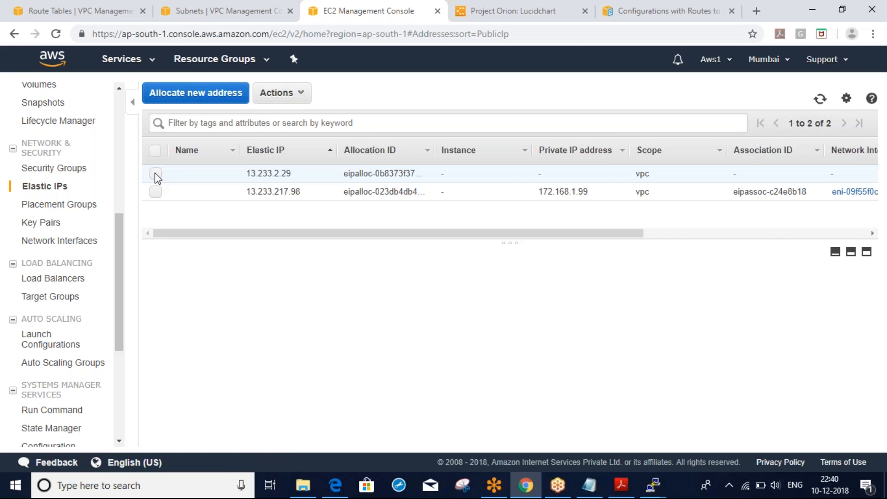
left_click(155, 174)
left_click(305, 95)
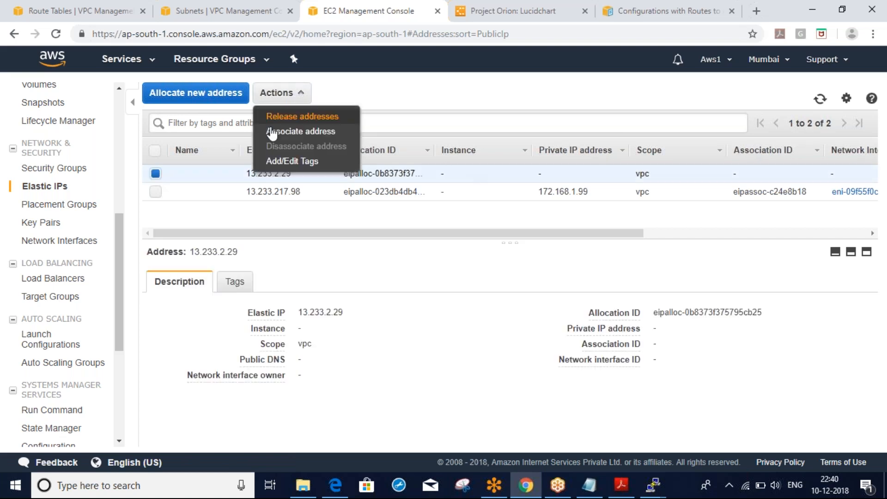
left_click(299, 133)
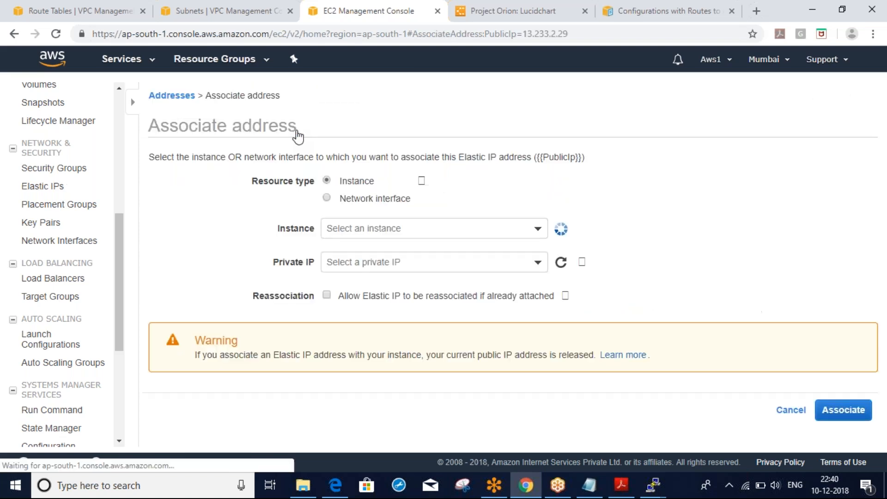
left_click(319, 227)
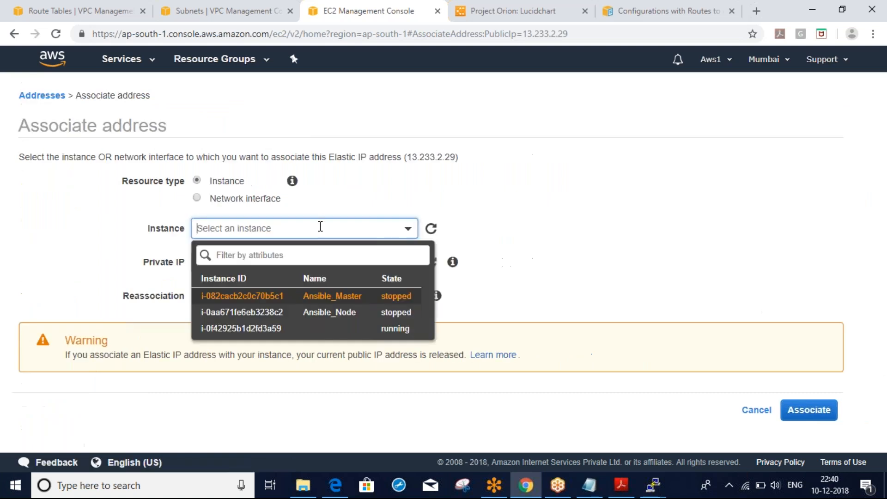
left_click(265, 332)
left_click(292, 261)
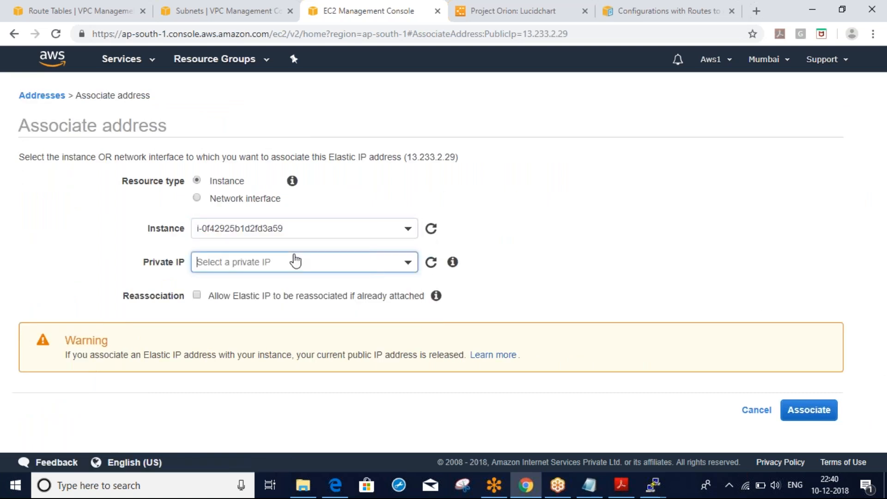
left_click(271, 311)
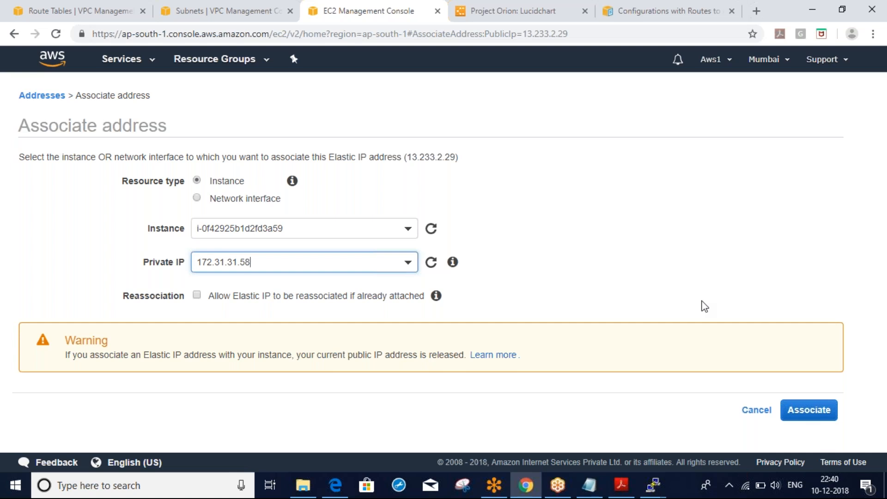
left_click(766, 414)
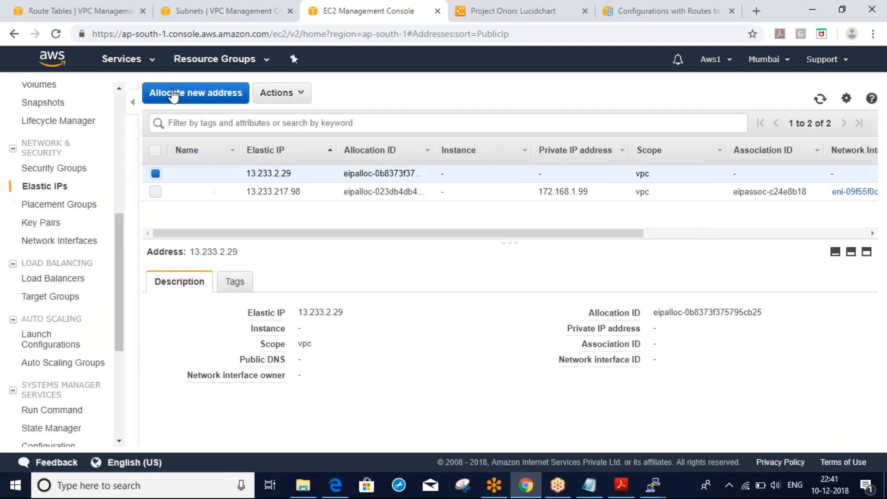
left_click(190, 94)
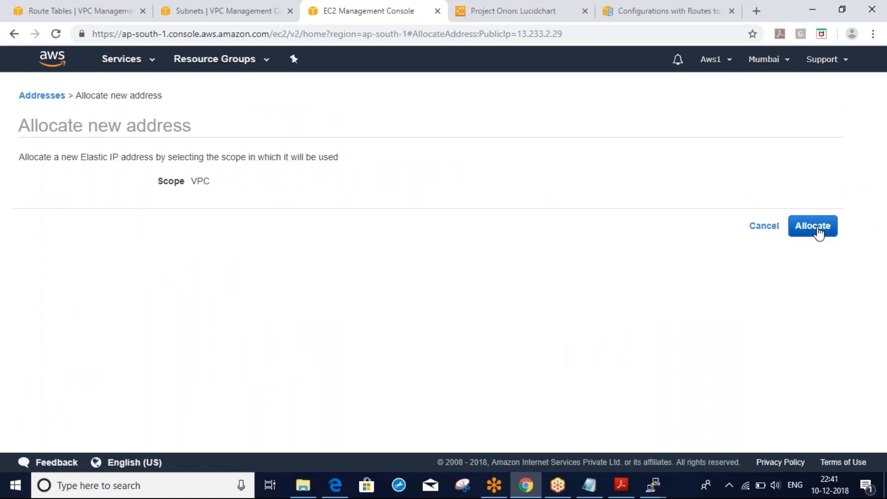
left_click(763, 228)
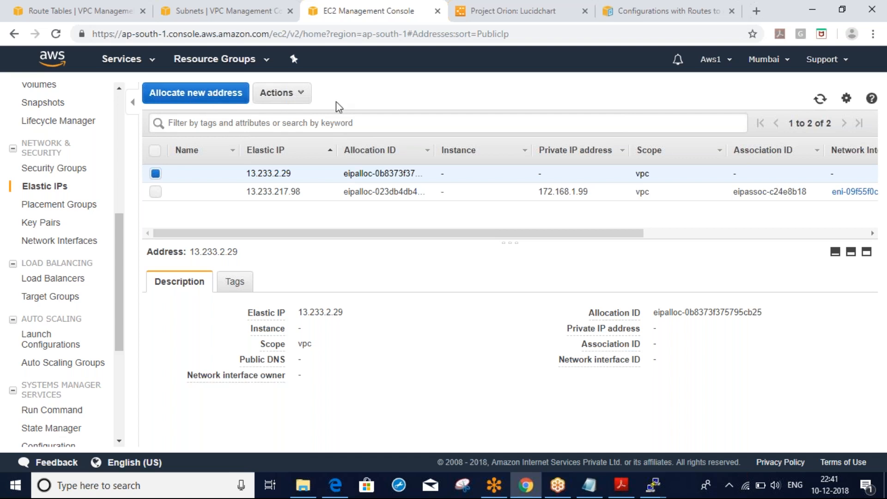
Associate Elastic IP 13.233.2.29 with instance i-0f42925b1d2fd3a59 and its private IP 172.31.31.58, and close the confirmation.
left_click(301, 94)
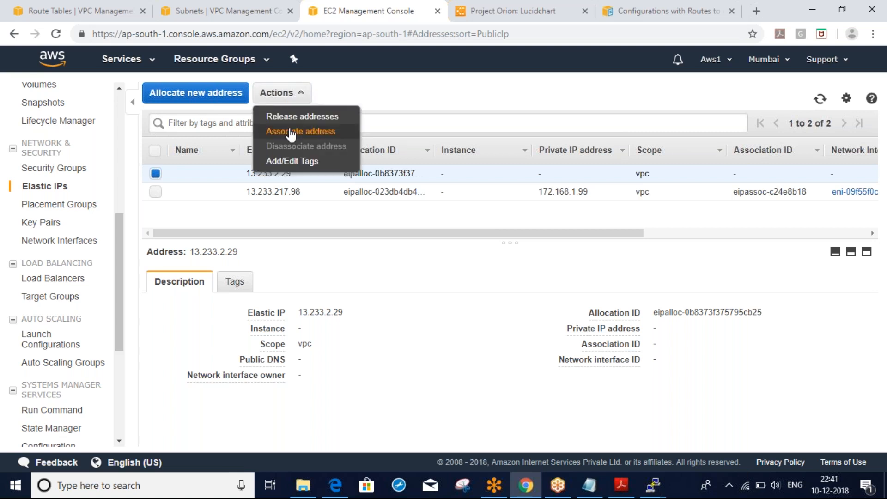
left_click(291, 132)
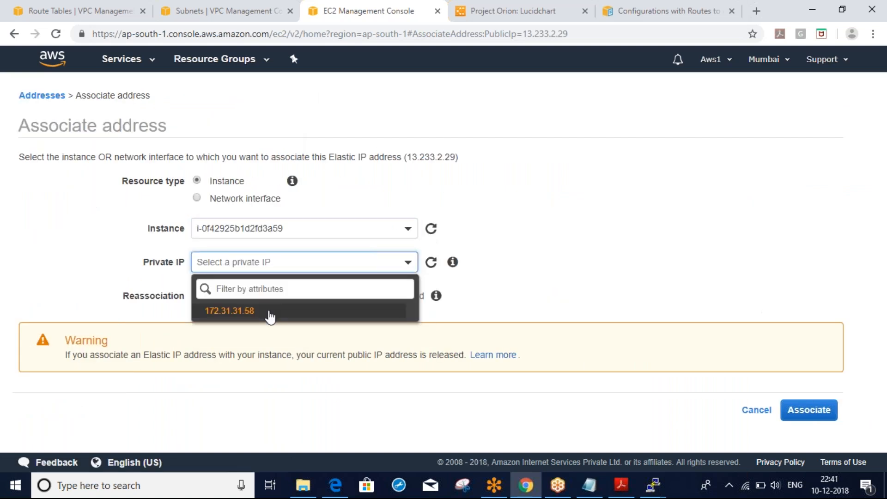
left_click(268, 311)
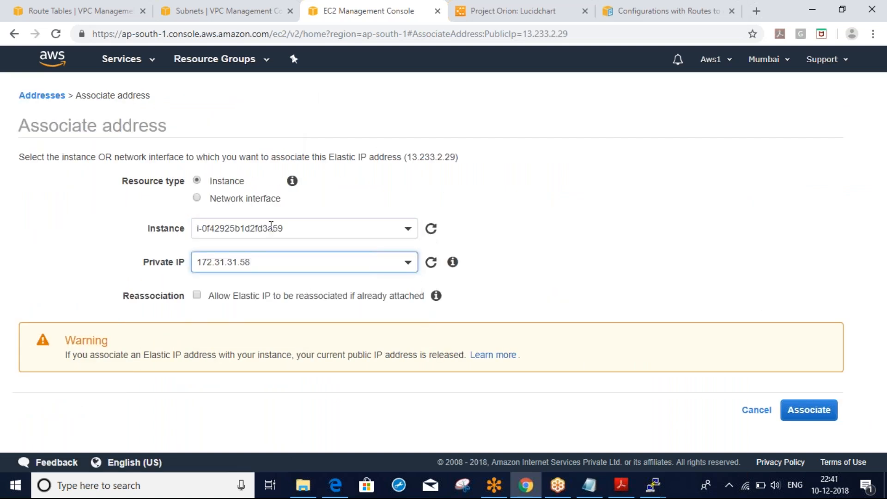
left_click(795, 416)
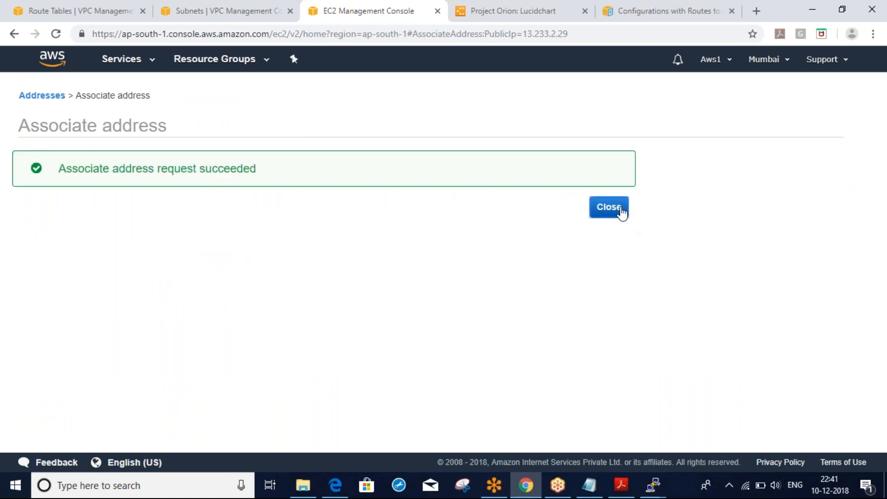
left_click(620, 210)
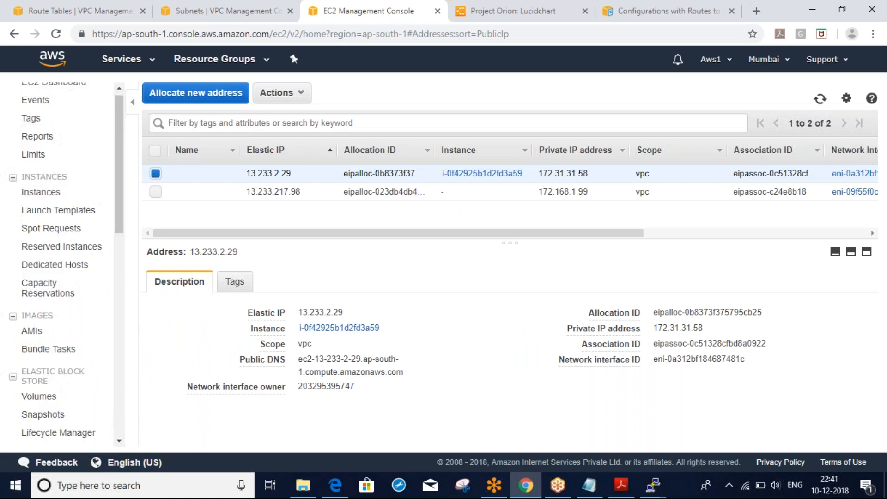
Go to the Instances page, select i-0f42925b1d2fd3a59 and examine its Elastic IP and IPv4 public IP in the enlarged details.
left_click(49, 193)
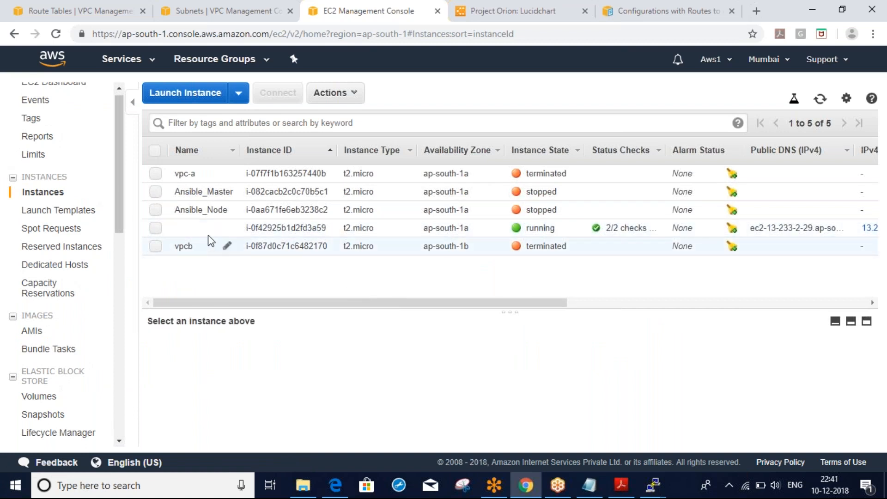
left_click(148, 227)
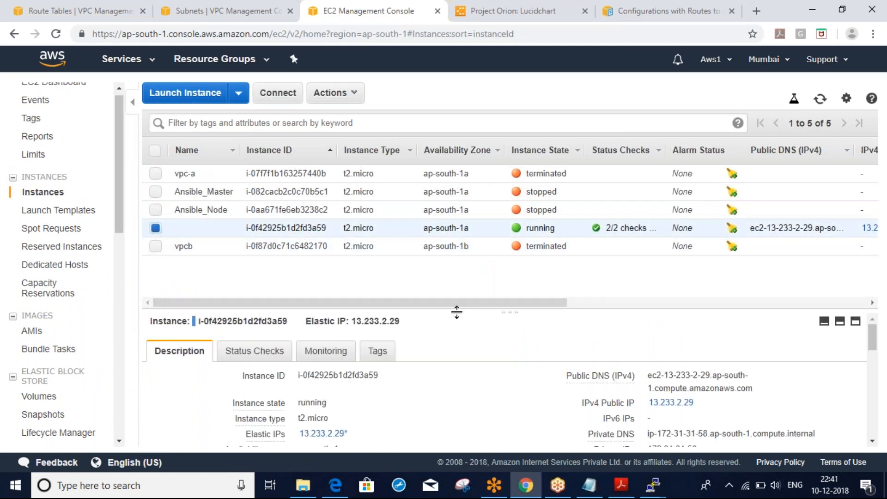
left_click_drag(450, 291, 443, 252)
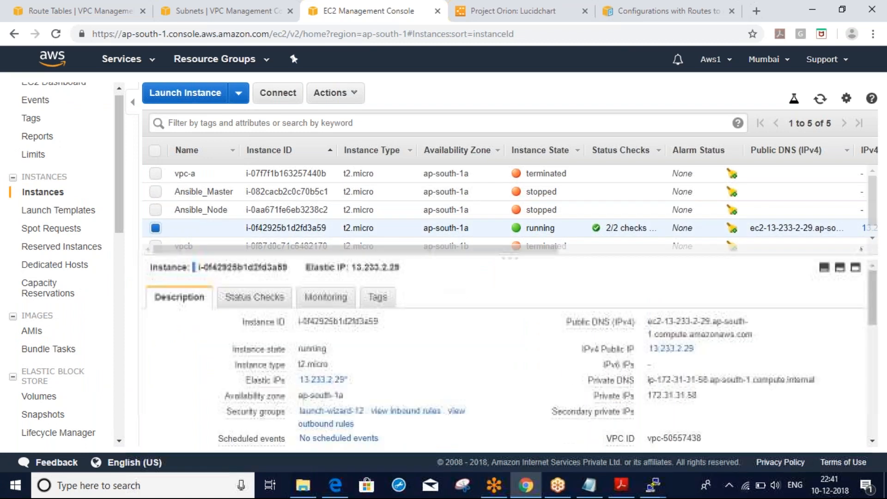
mouse_move(264, 379)
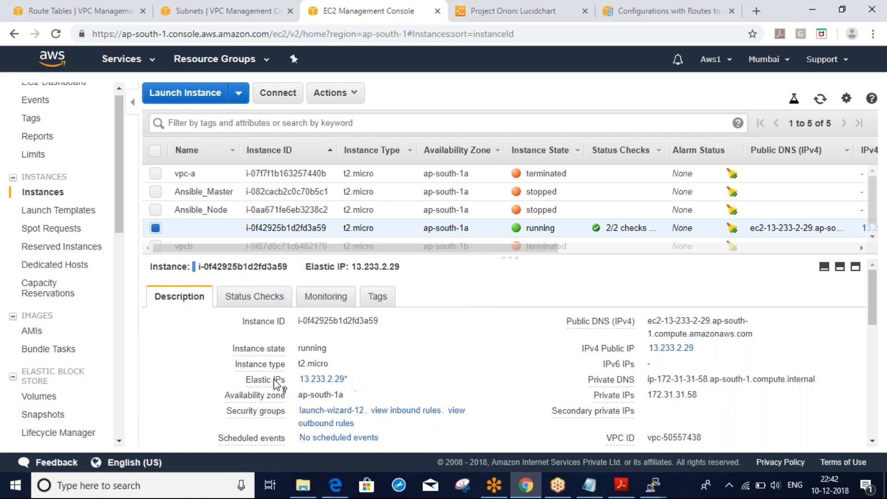
left_click_drag(583, 351, 626, 352)
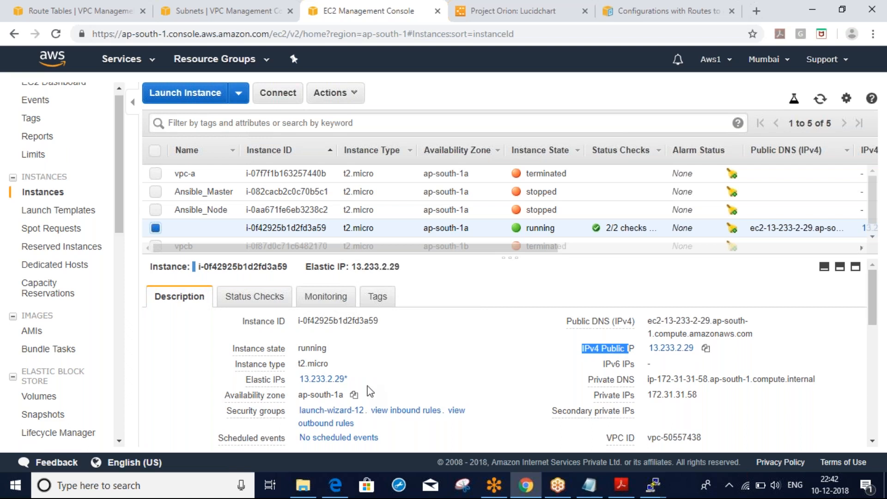
mouse_move(307, 383)
Copy the instance's IPv4 public IP 13.233.2.29 and paste it in Notepad under the "eleastic ip" heading.
left_click_drag(700, 354, 644, 350)
key("ctrl+c")
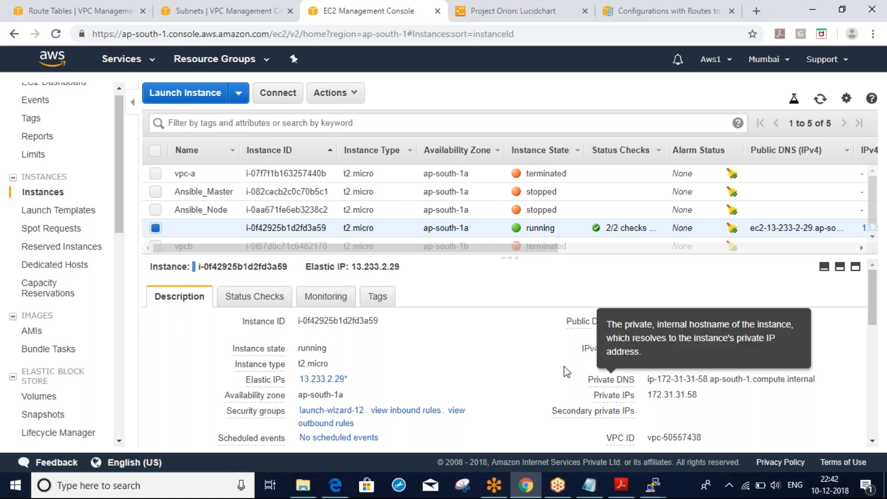
key("alt+Tab")
key("ctrl+v")
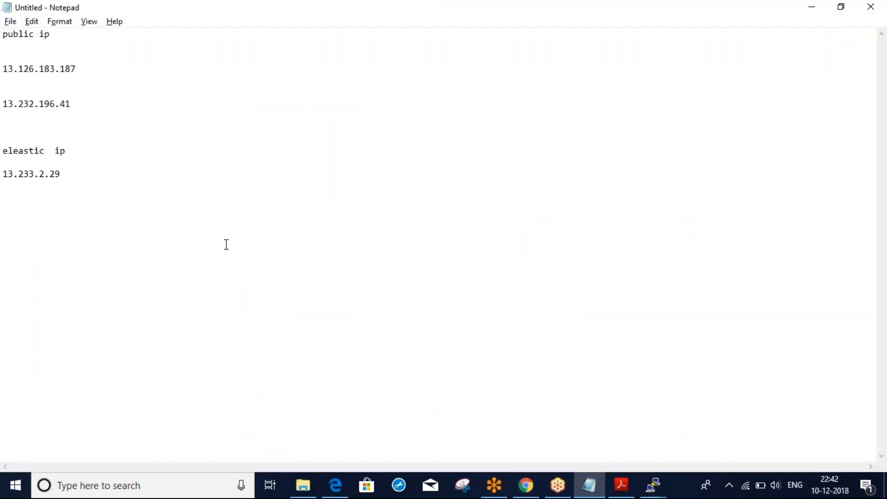
Switch back to Chrome, stop instance i-0f42925b1d2fd3a59 and refresh the list until its state updates.
key("alt+Tab")
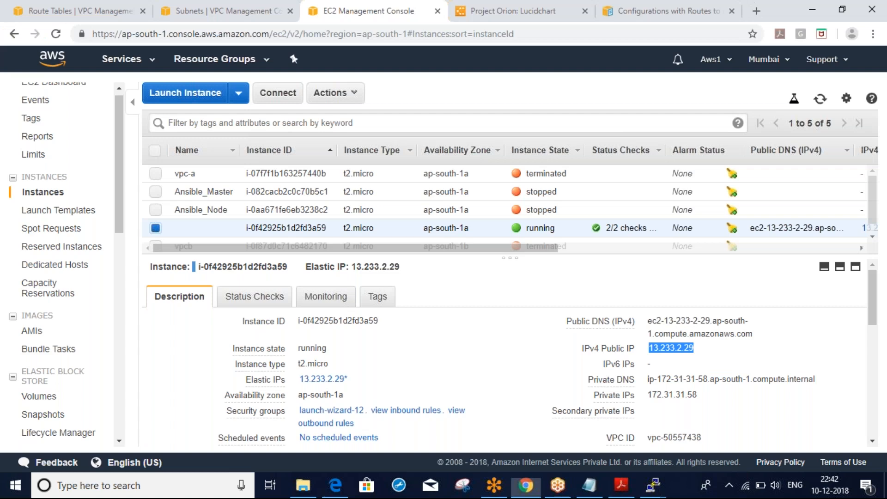
left_click(357, 97)
mouse_move(416, 180)
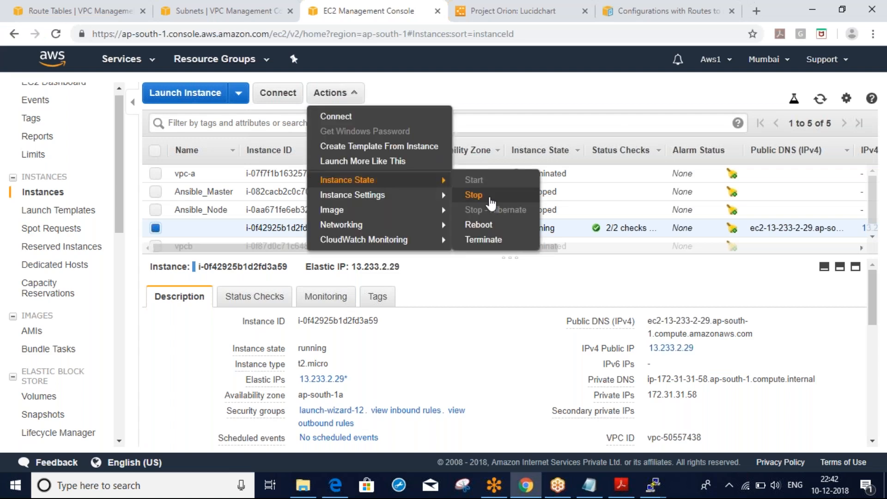
left_click(473, 195)
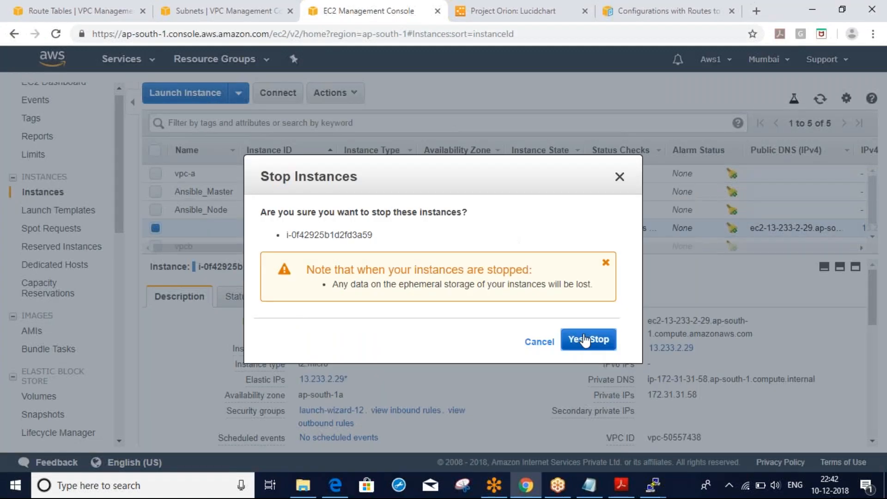
left_click(585, 341)
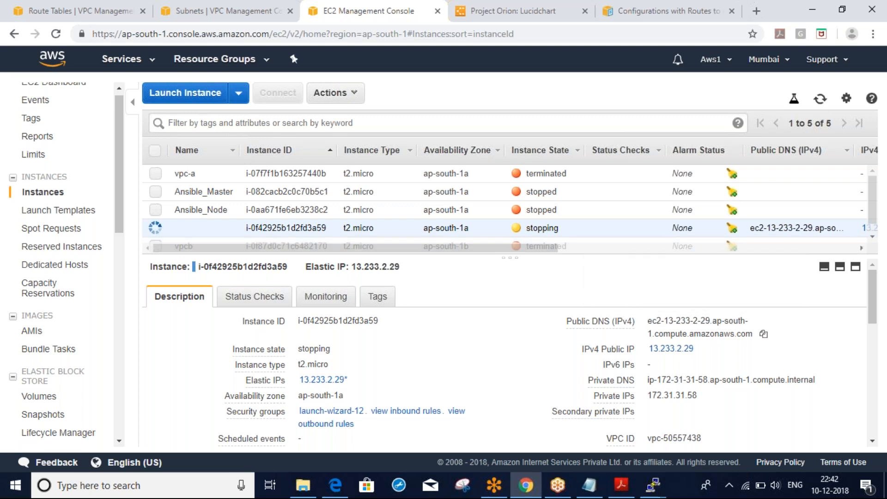
left_click(820, 100)
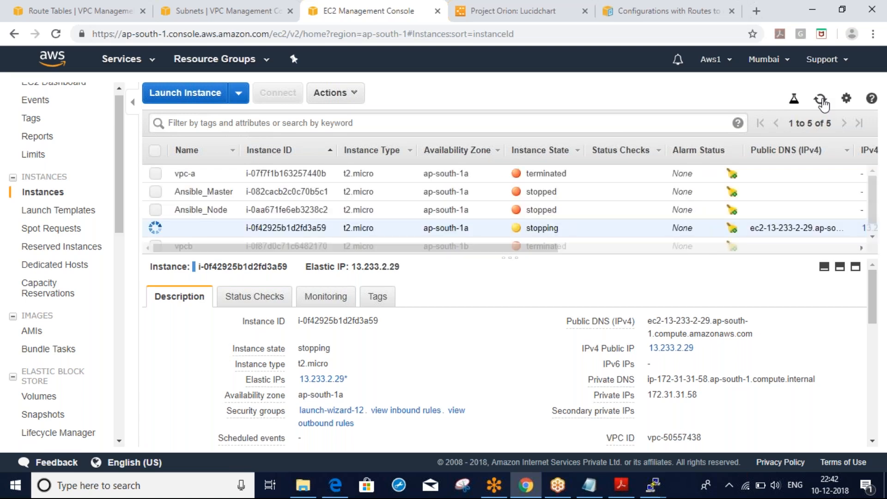
left_click(821, 100)
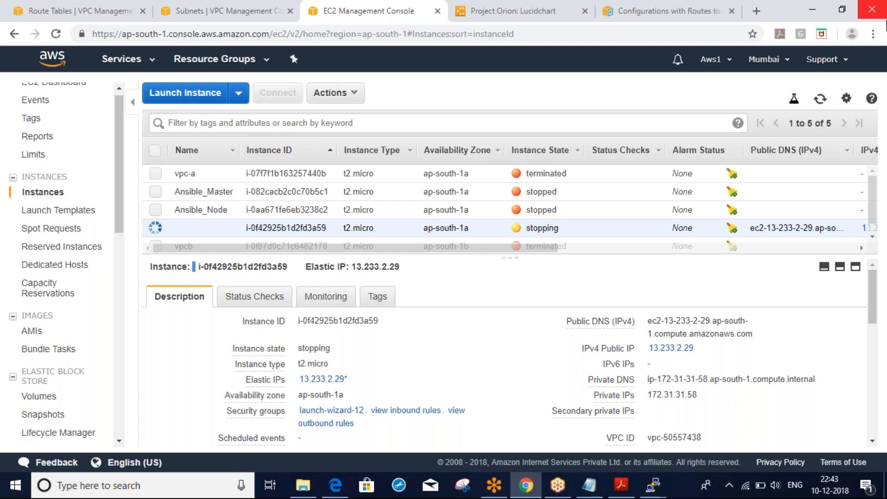
left_click(821, 102)
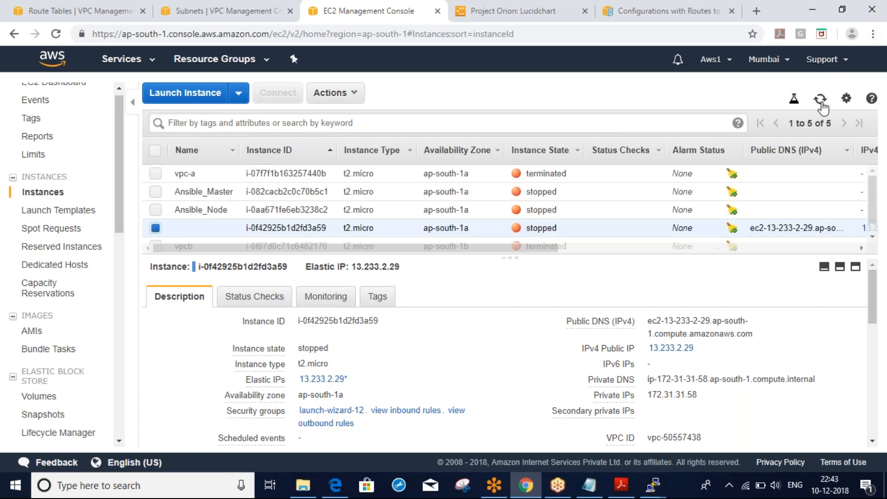
Start instance i-0f42925b1d2fd3a59 again and refresh the instance list to update its state.
left_click(332, 94)
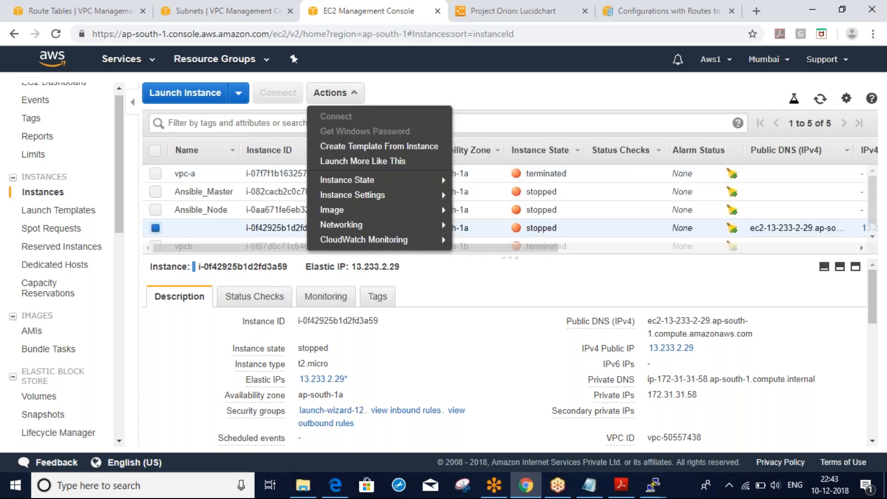
mouse_move(348, 187)
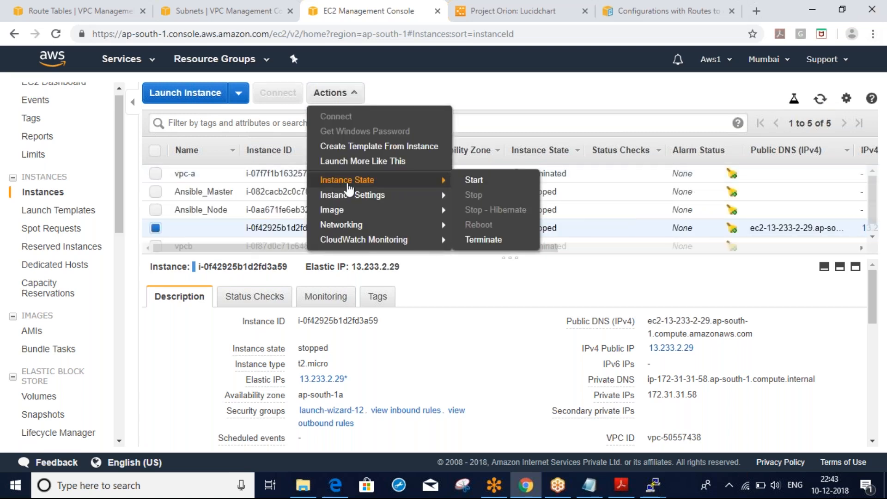
left_click(472, 181)
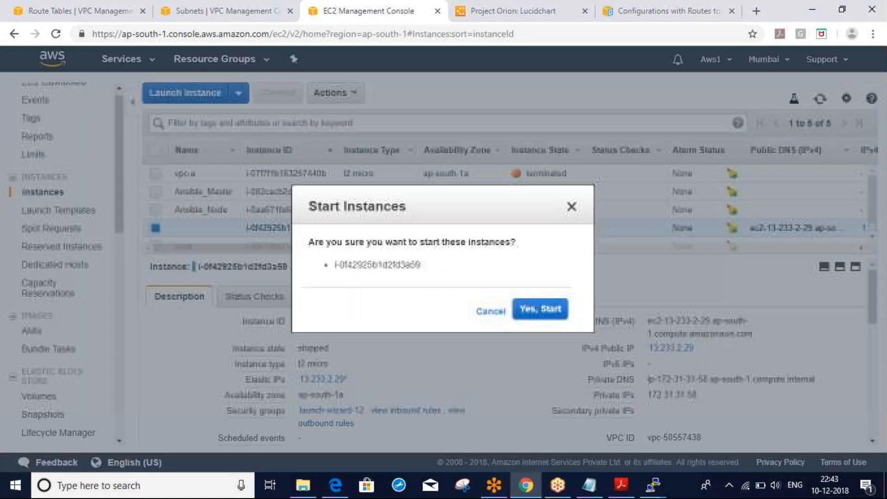
key("Return")
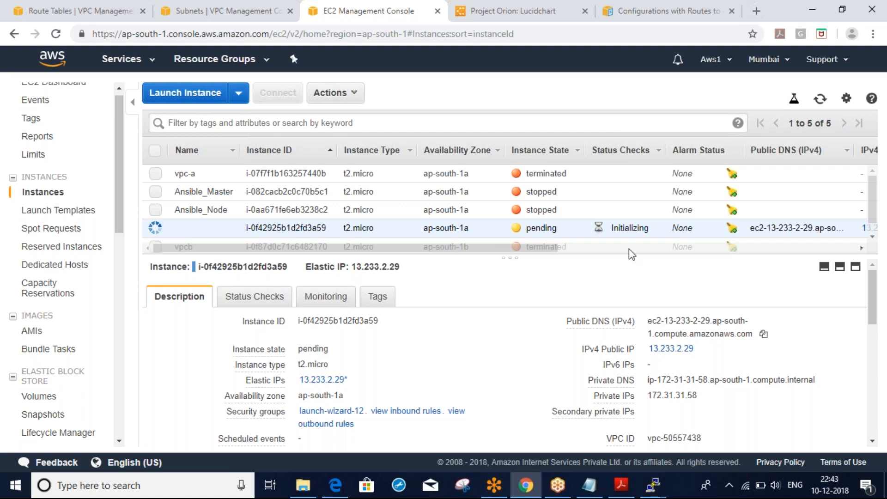
left_click(820, 99)
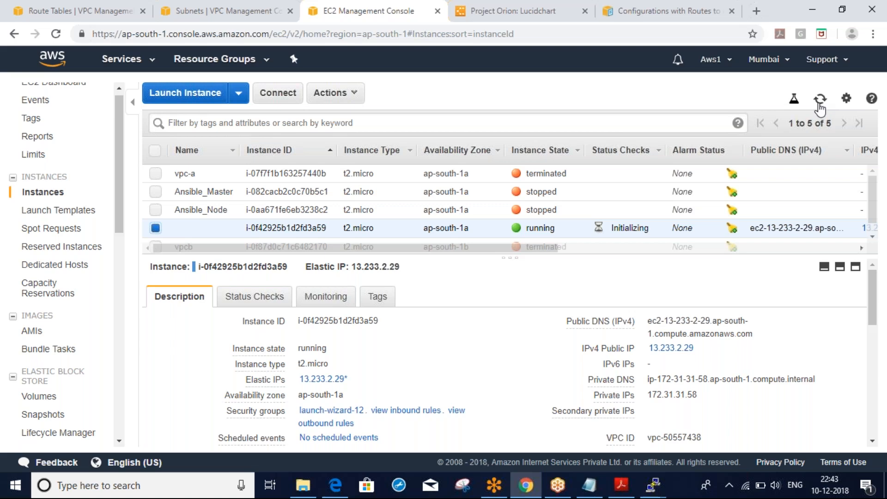
left_click(820, 98)
Copy the restarted instance's public IP 13.233.2.29 and paste it in Notepad below the first elastic address.
left_click_drag(694, 348, 650, 348)
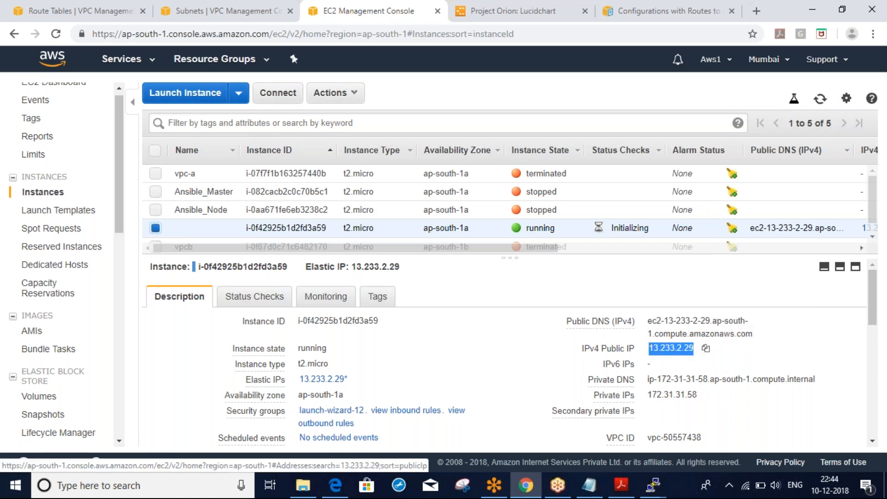
key("alt+Tab")
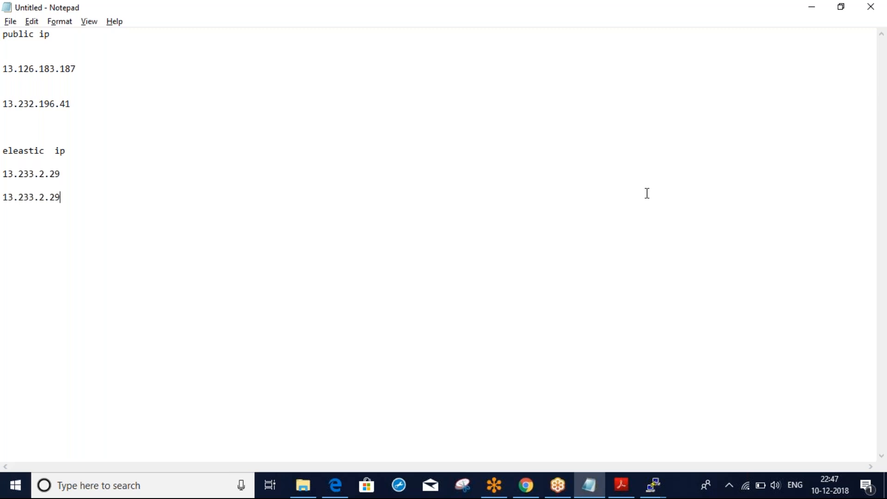
Return to Chrome, switch to the VPC console's subnets browser tab and open its Elastic IPs page.
key("alt+Tab")
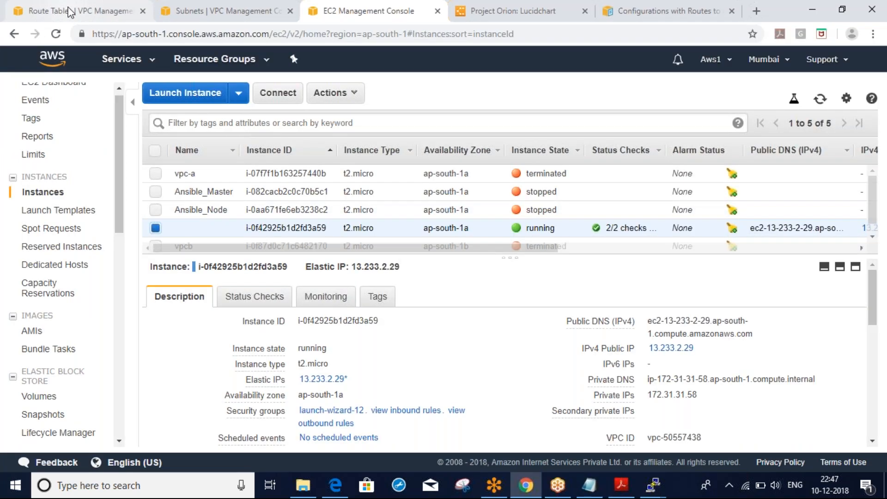
left_click(70, 11)
left_click(362, 10)
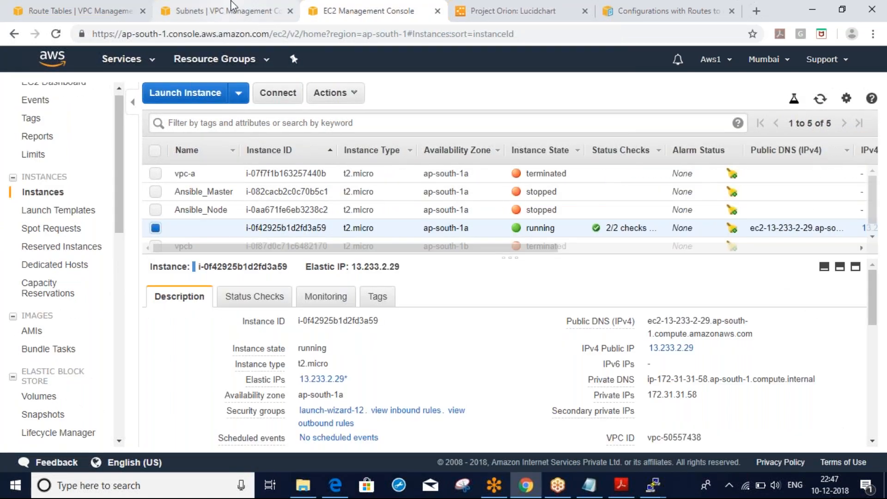
left_click(232, 7)
left_click(35, 331)
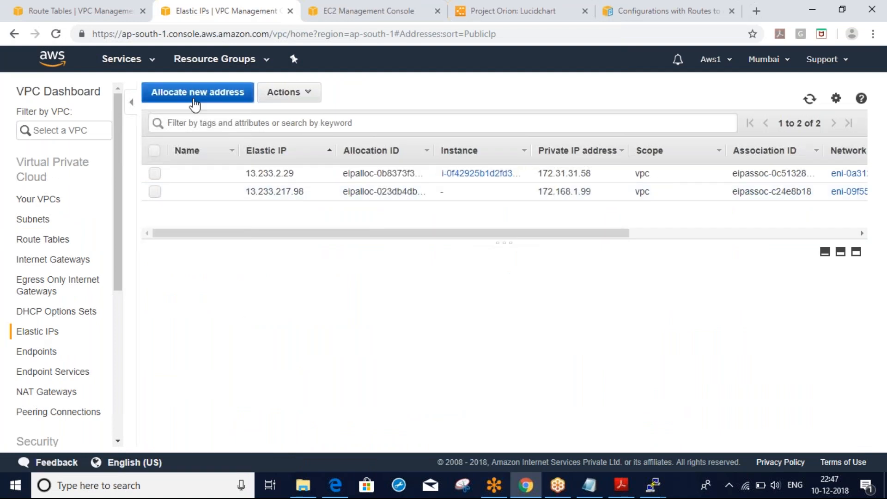
Allocate three new Elastic IP addresses with VPC scope, returning to the Elastic IPs list after each one.
left_click(193, 98)
left_click(815, 236)
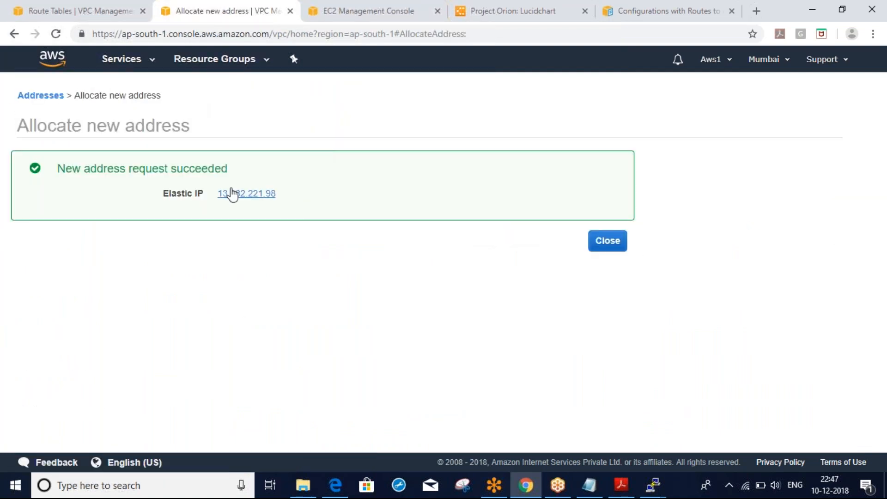
left_click(607, 241)
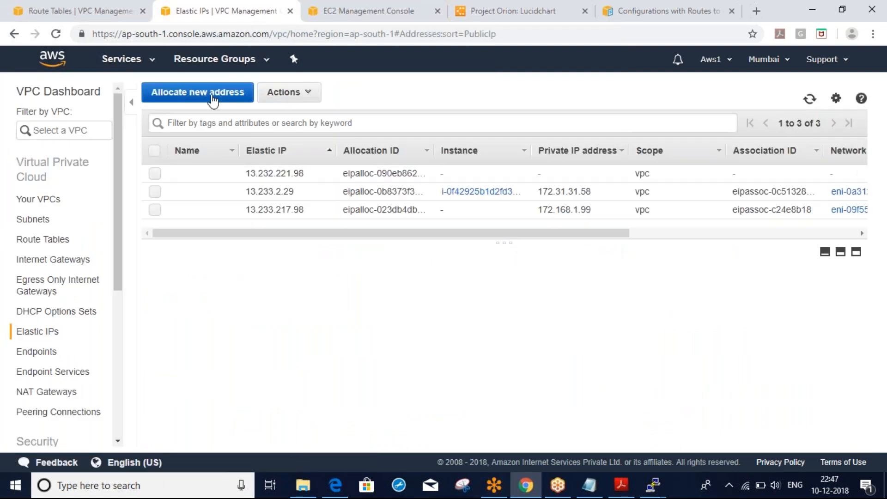
left_click_drag(440, 242, 442, 353)
left_click(206, 92)
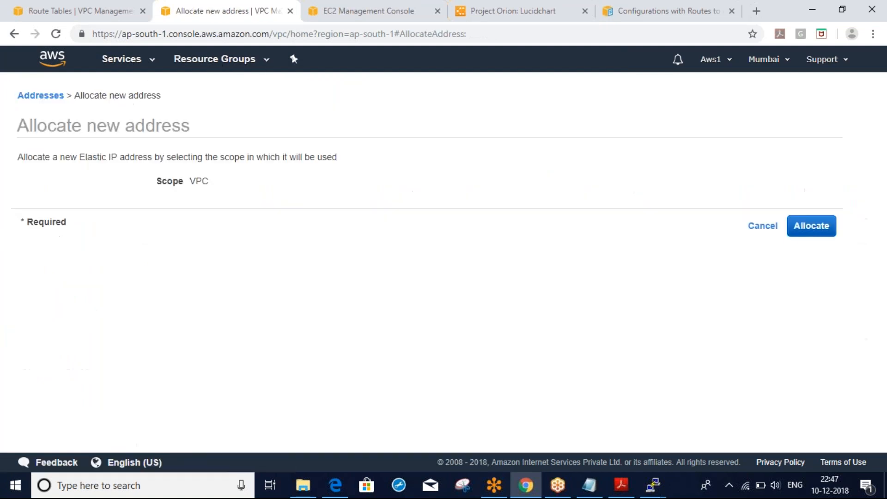
left_click(797, 229)
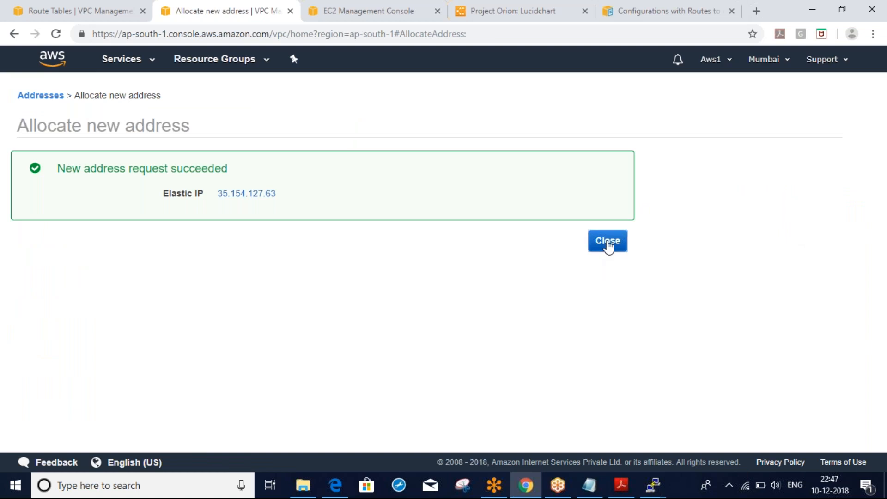
left_click(607, 241)
left_click(197, 92)
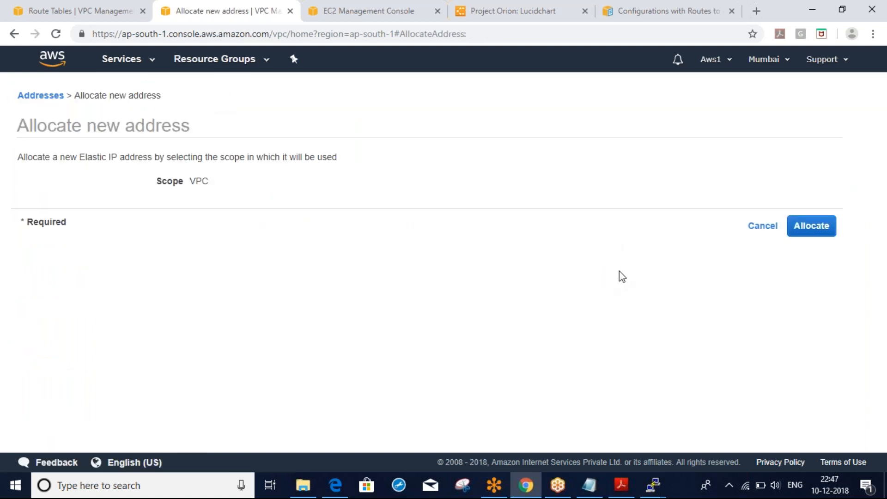
left_click(804, 231)
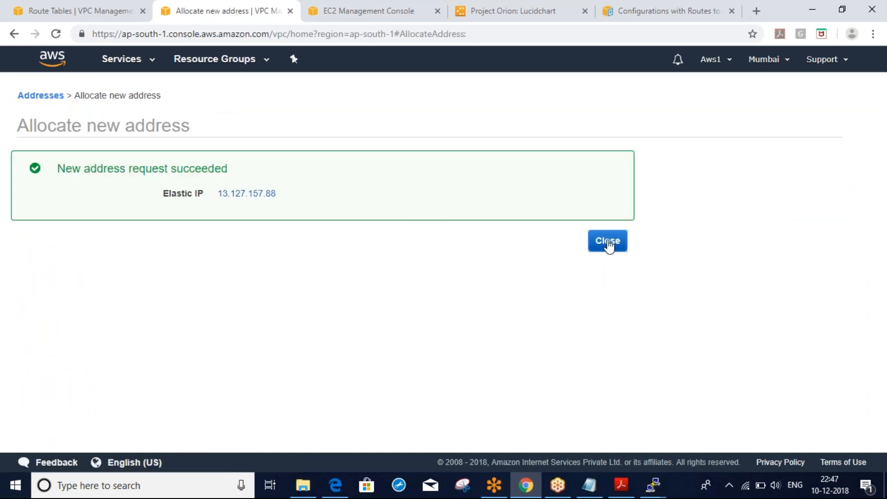
left_click(608, 243)
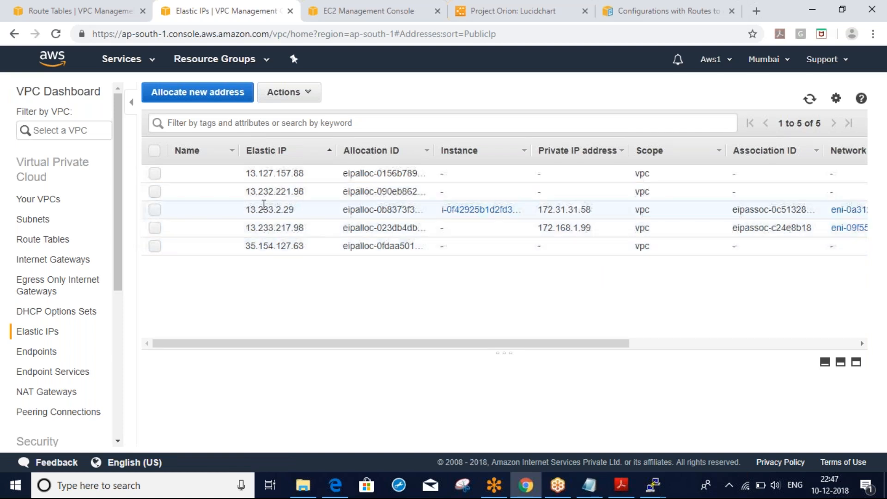
Try to allocate one more Elastic IP address with VPC scope, and return to the address list.
left_click(207, 100)
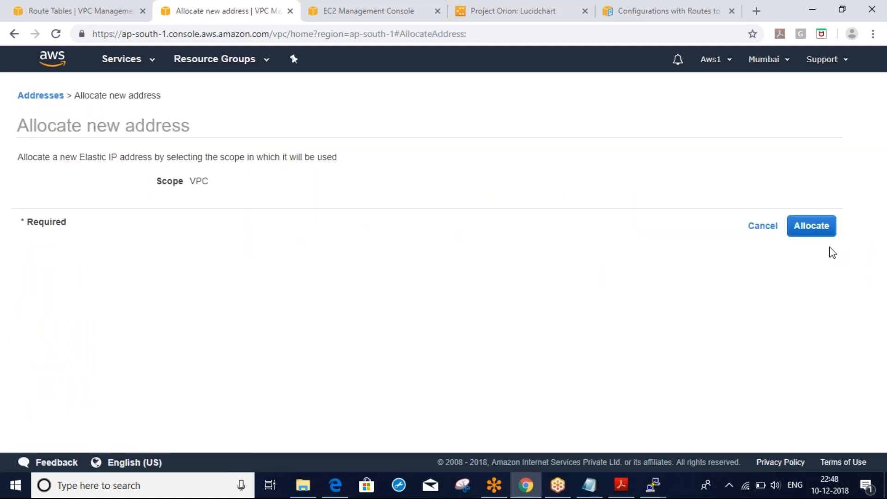
left_click(813, 233)
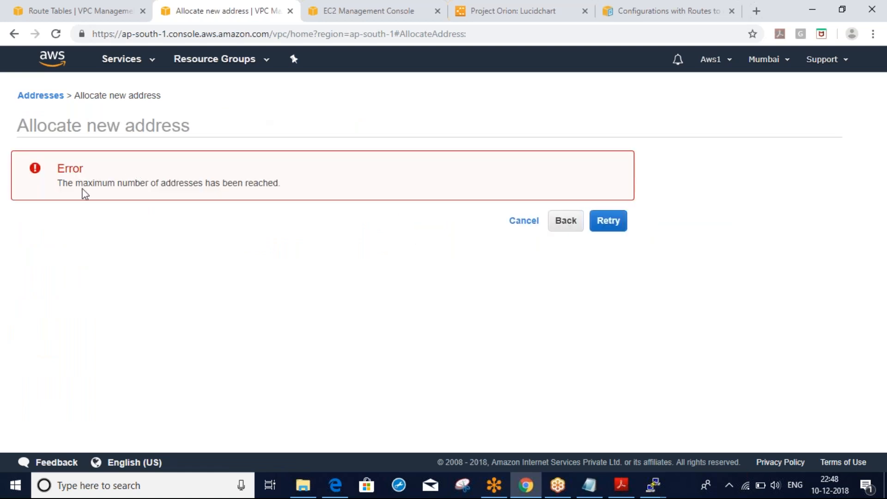
left_click_drag(58, 183, 265, 183)
left_click(523, 221)
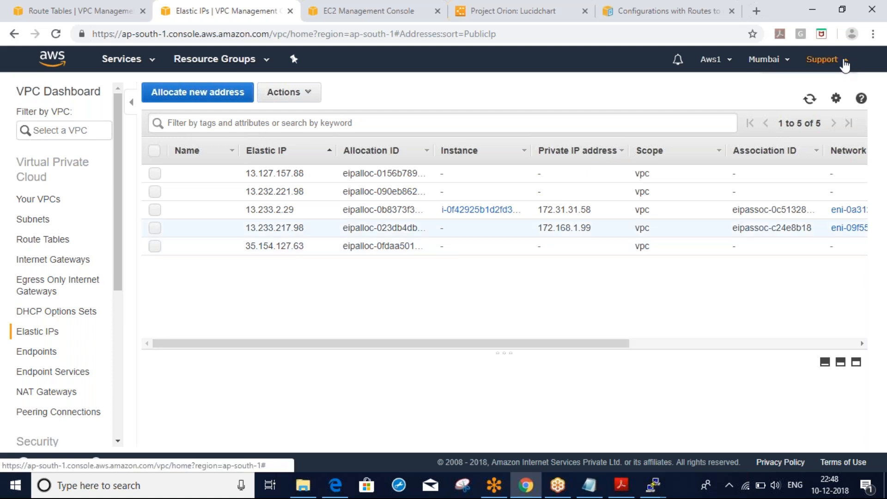
Open the AWS Support Center and start creating a new support case.
left_click(843, 60)
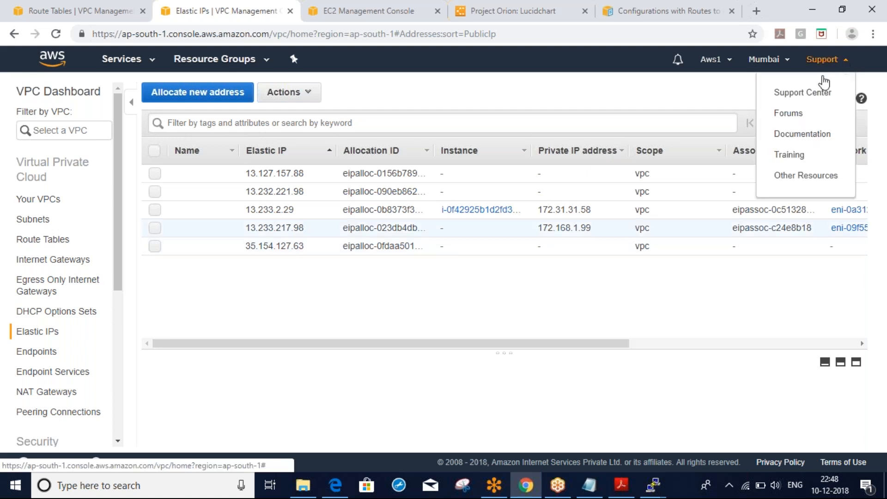
left_click(497, 406)
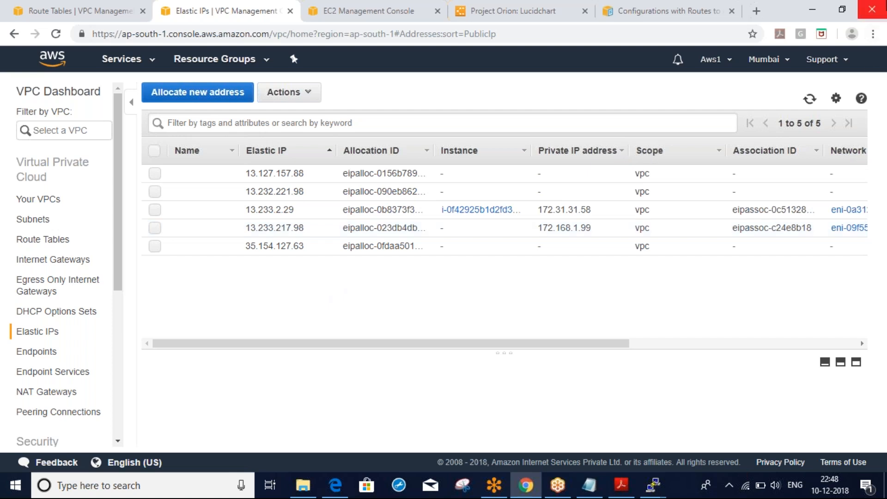
left_click(847, 59)
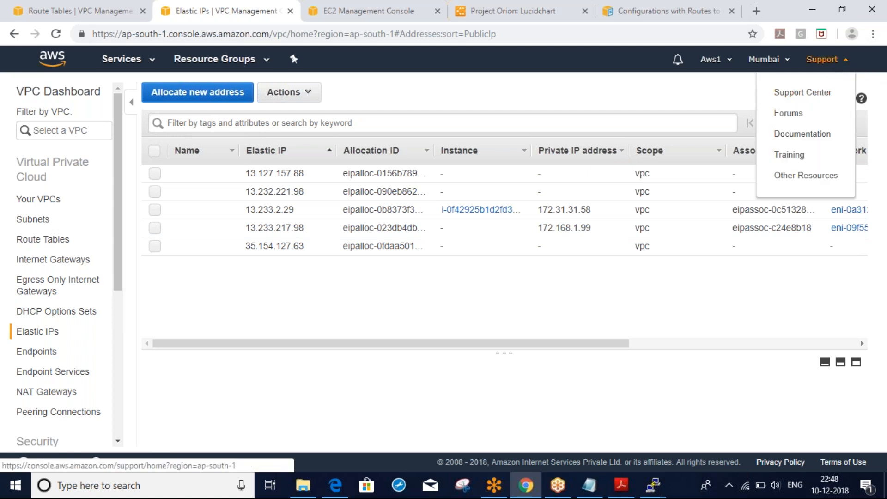
left_click(794, 95)
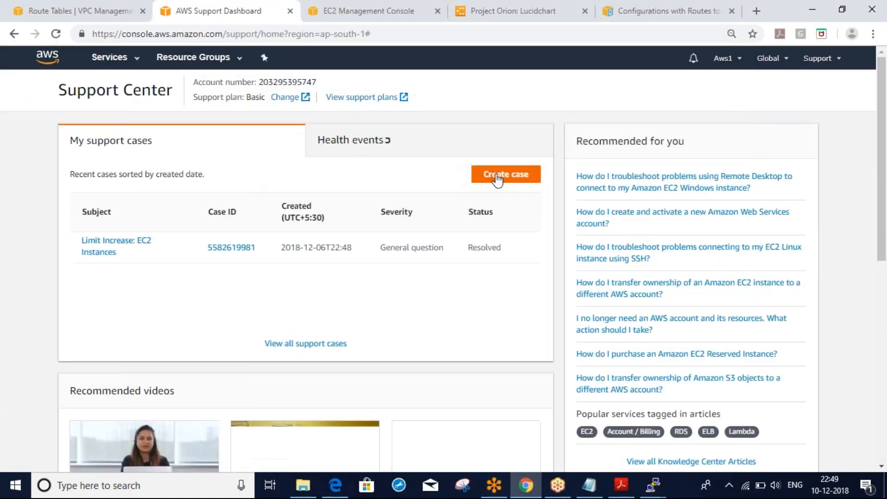
left_click(499, 179)
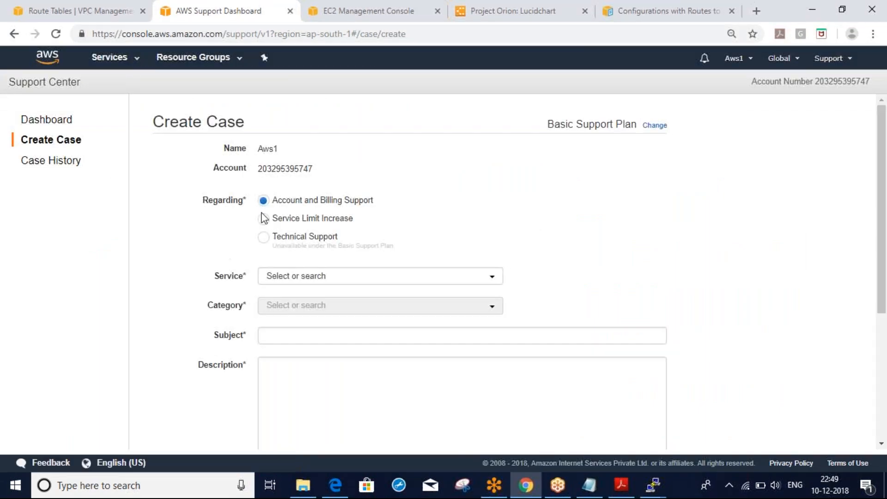
Set the case to regard a Service Limit Increase with Elastic IPs as the limit type.
left_click(272, 222)
left_click(324, 277)
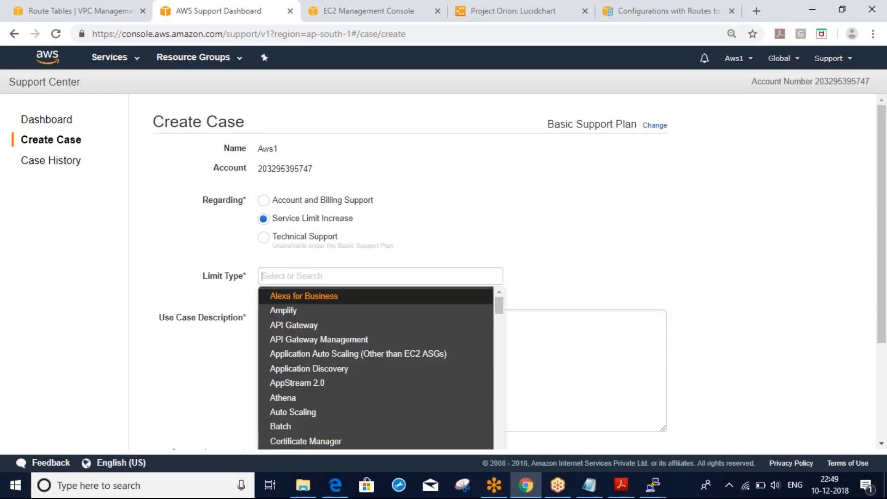
type("elas")
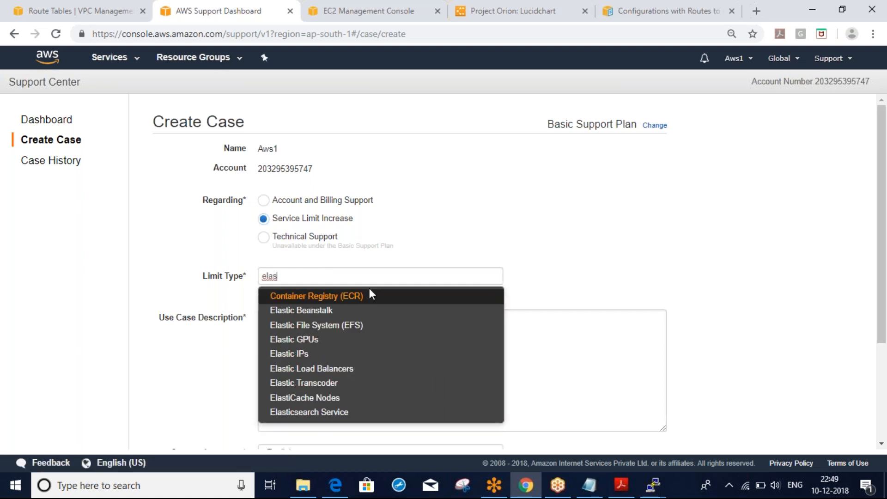
left_click(306, 355)
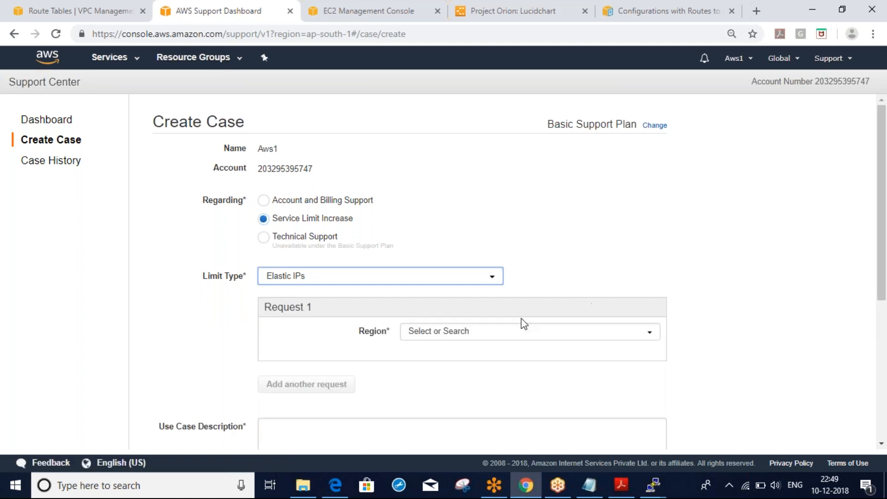
Set Request 1's region to Asia Pacific (Mumbai) and its limit to New VPC Elastic IP Address Limit.
left_click(481, 332)
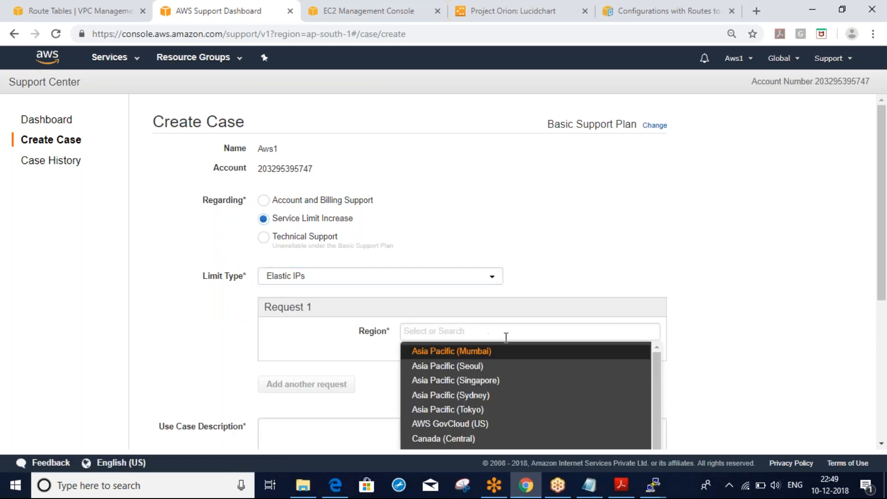
left_click(501, 353)
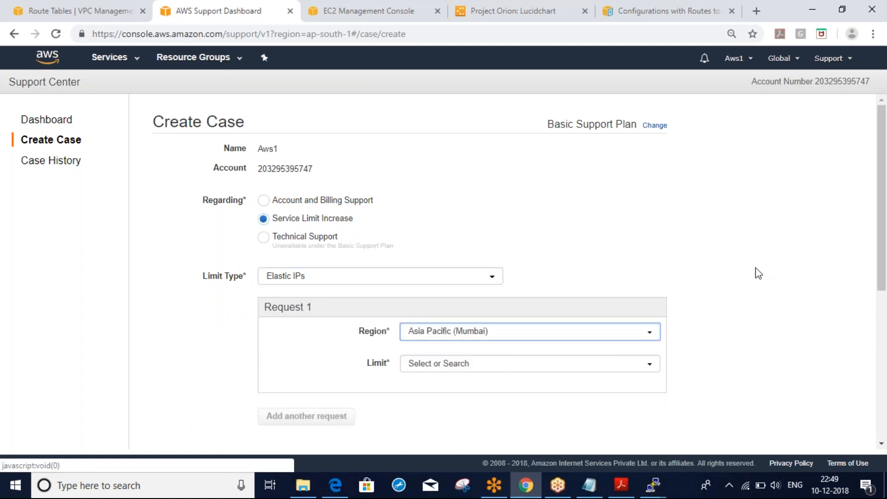
left_click(559, 368)
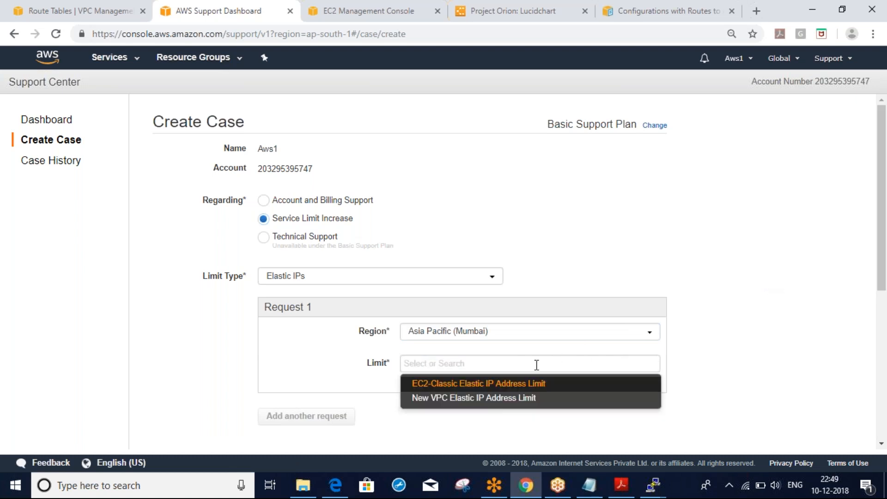
left_click(485, 399)
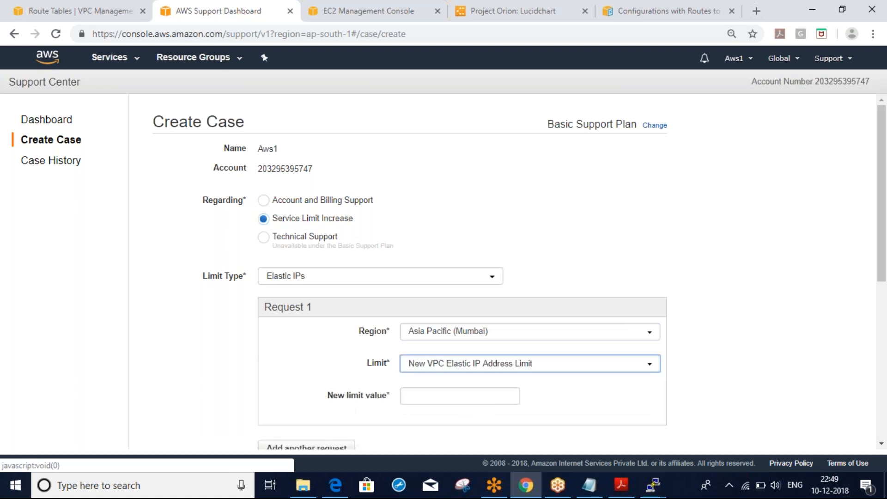
left_click(597, 364)
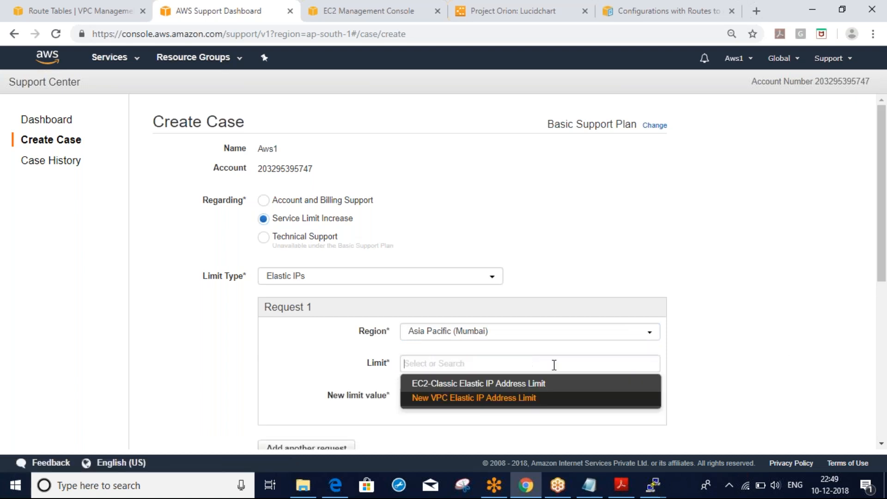
left_click(463, 404)
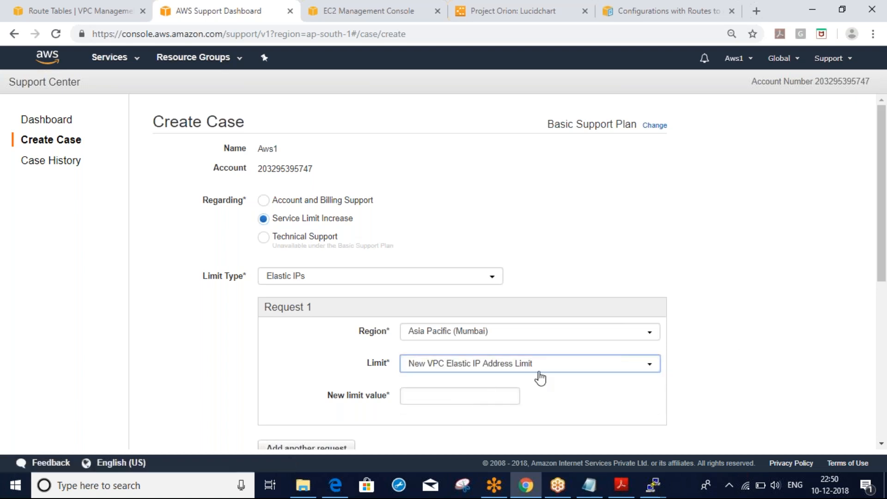
Set the new limit value to 2 and review the remaining fields of the case form.
left_click(447, 397)
type("2")
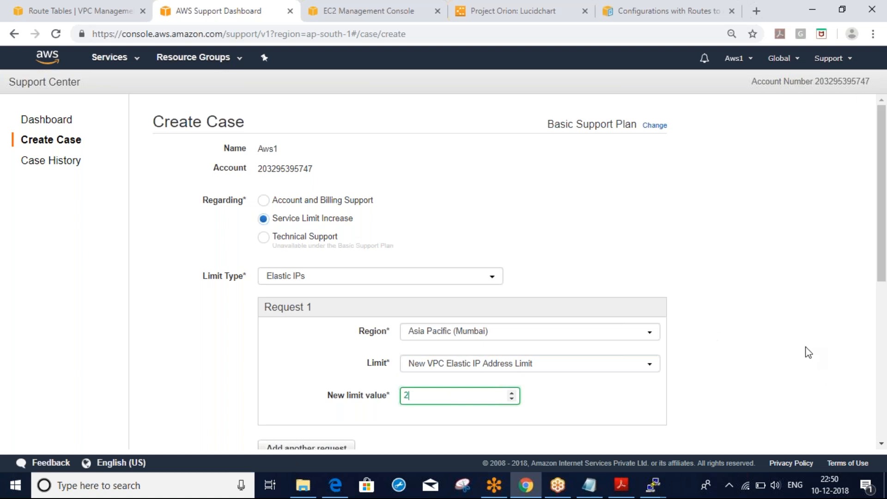
left_click(824, 371)
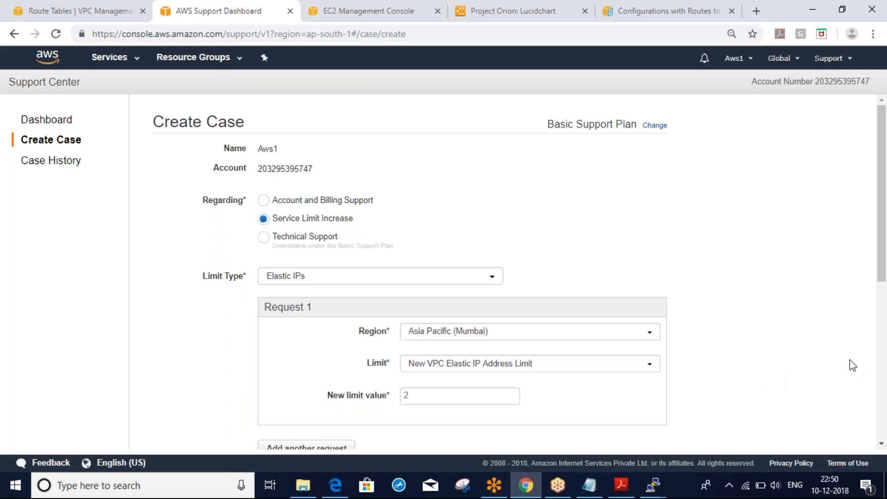
left_click(883, 428)
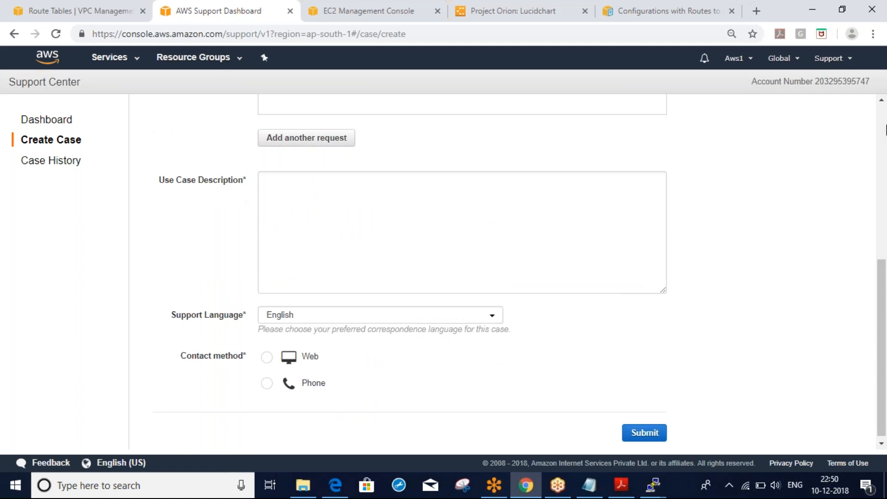
left_click(884, 130)
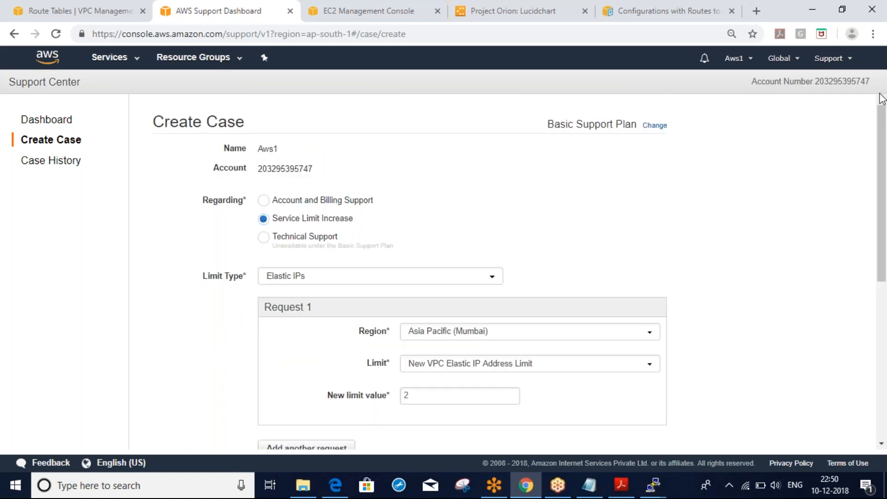
Switch to the route tables browser tab, open the EC2 console there and show its Elastic IPs page.
left_click(71, 1)
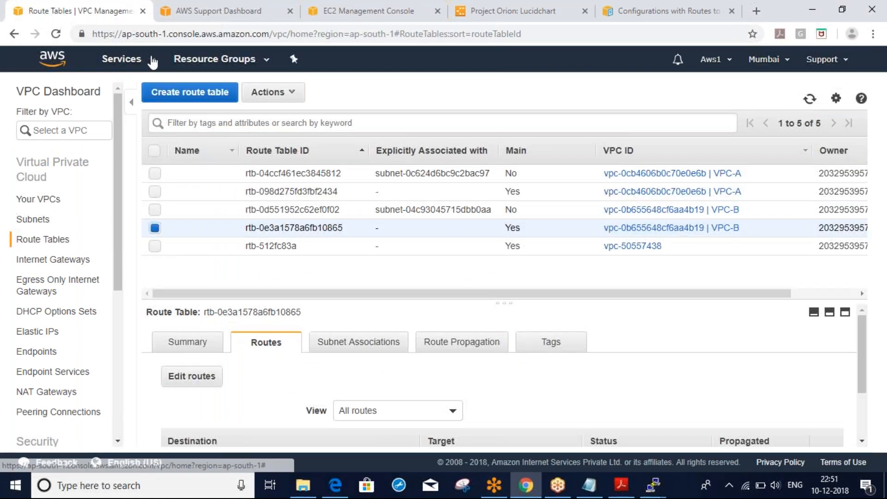
left_click(152, 61)
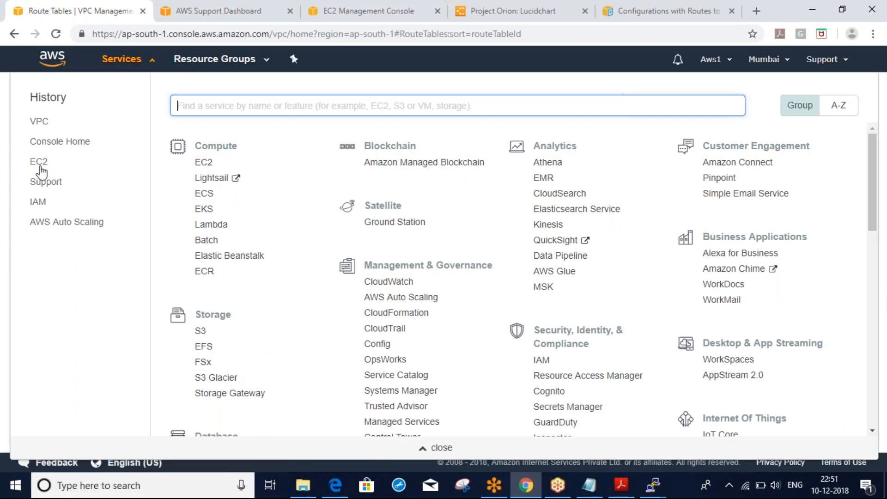
left_click(37, 165)
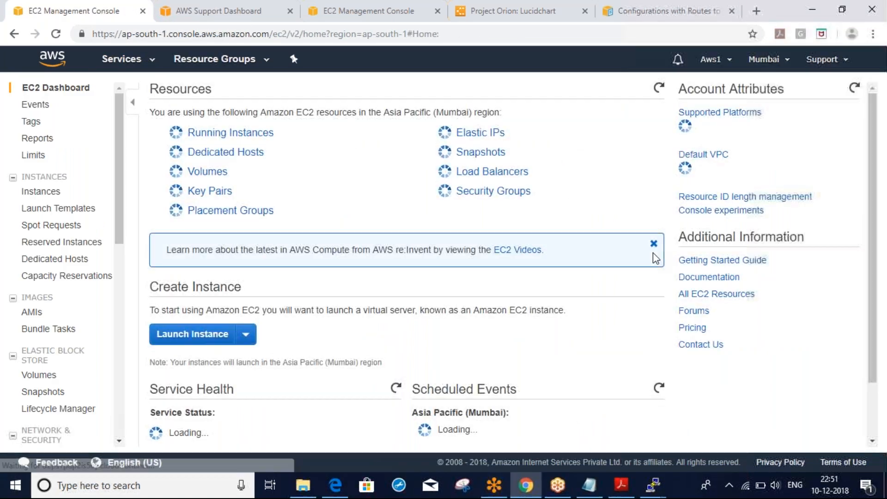
left_click(119, 441)
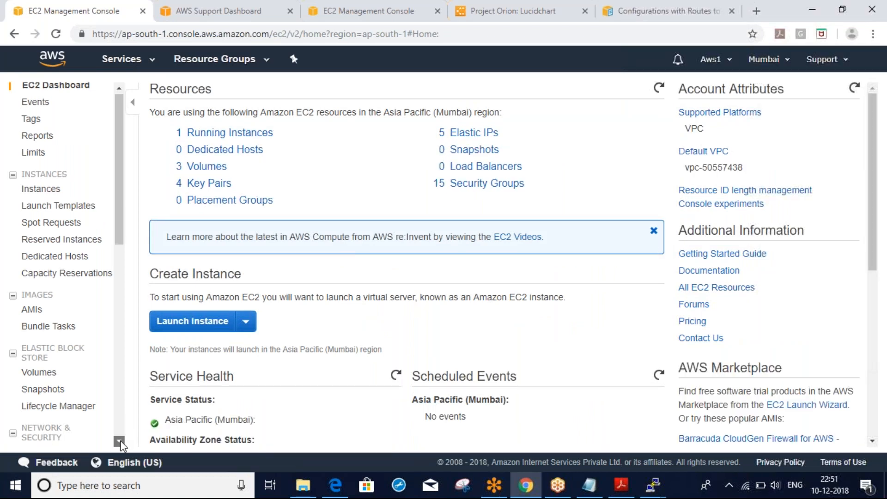
left_click(41, 368)
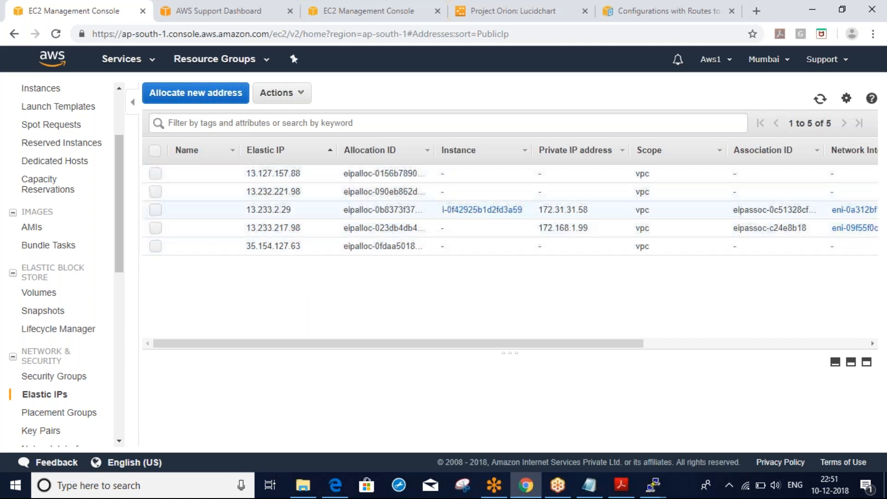
Inspect the instance associations of Elastic IPs 13.127.157.88, 13.233.217.98 and 35.154.127.63.
left_click(446, 176)
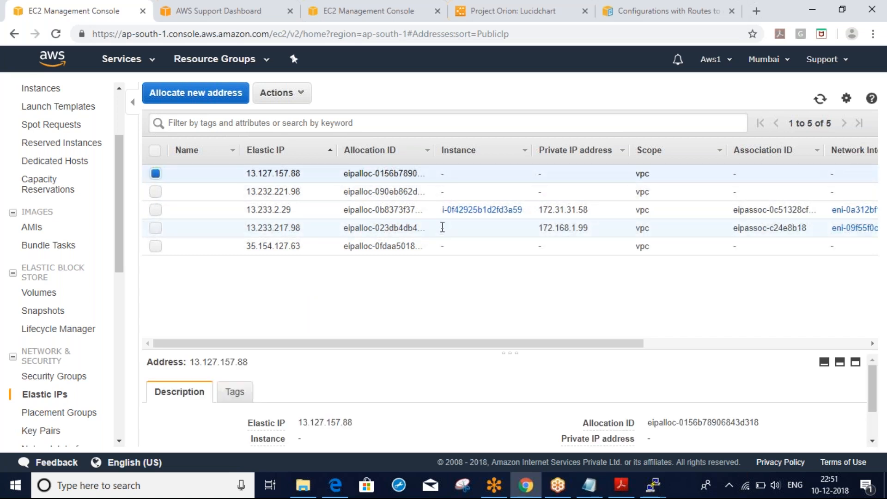
double_click(442, 228)
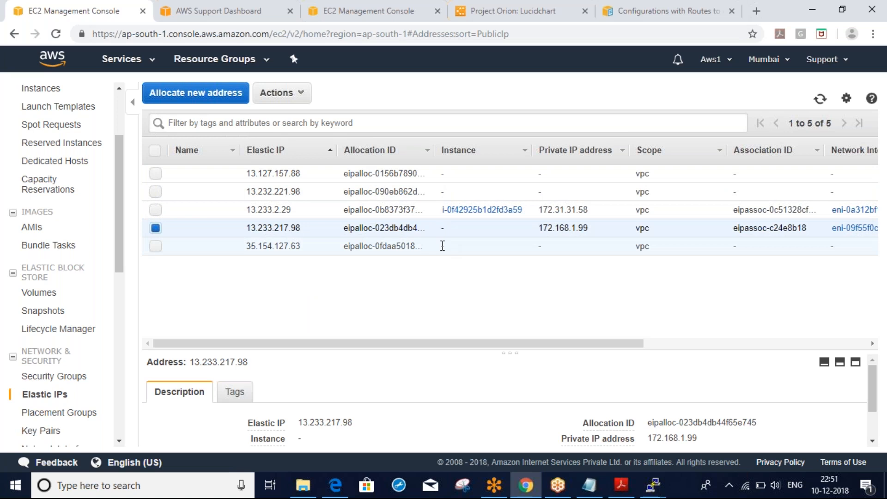
double_click(442, 246)
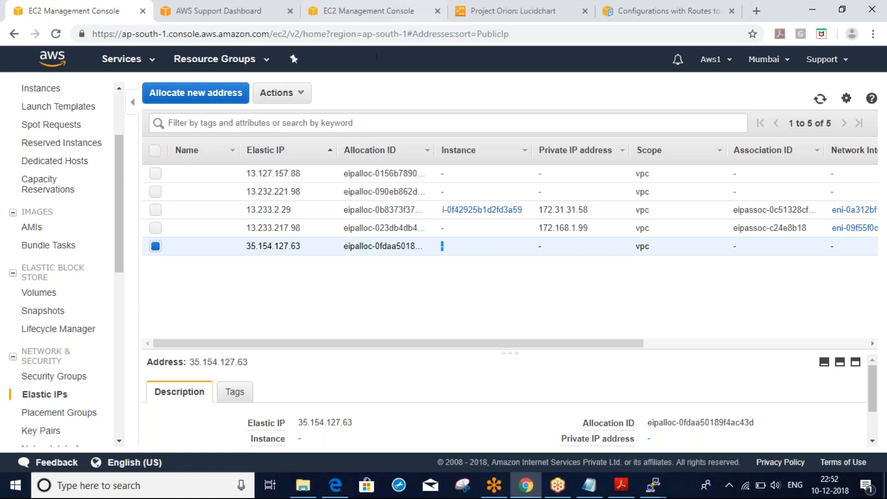
Switch to the Project Orion Lucidchart diagram and show the Basic VPC Infrastructure on its Networking page, including the public subnet's EC2 instance.
left_click(386, 14)
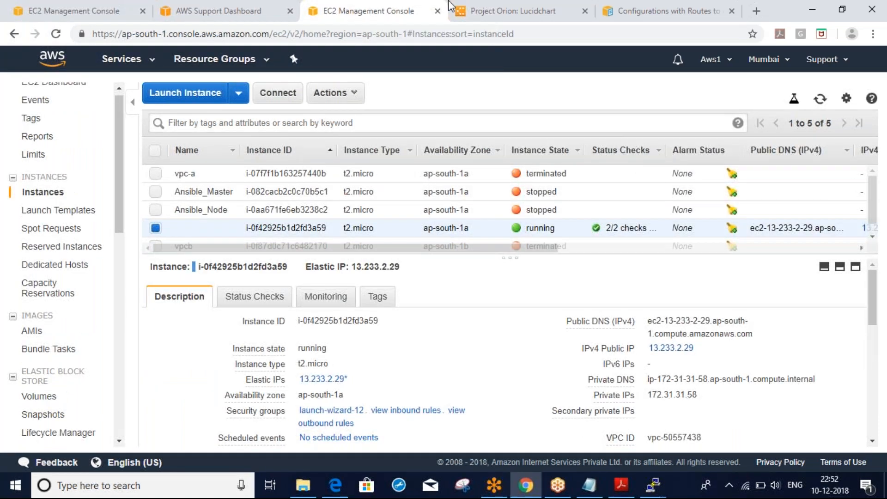
left_click(451, 6)
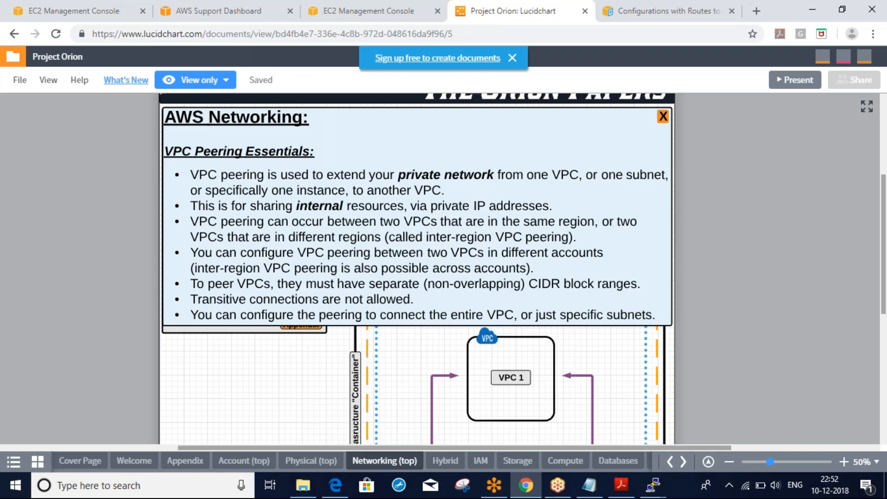
left_click_drag(597, 147, 604, 181)
left_click(607, 187)
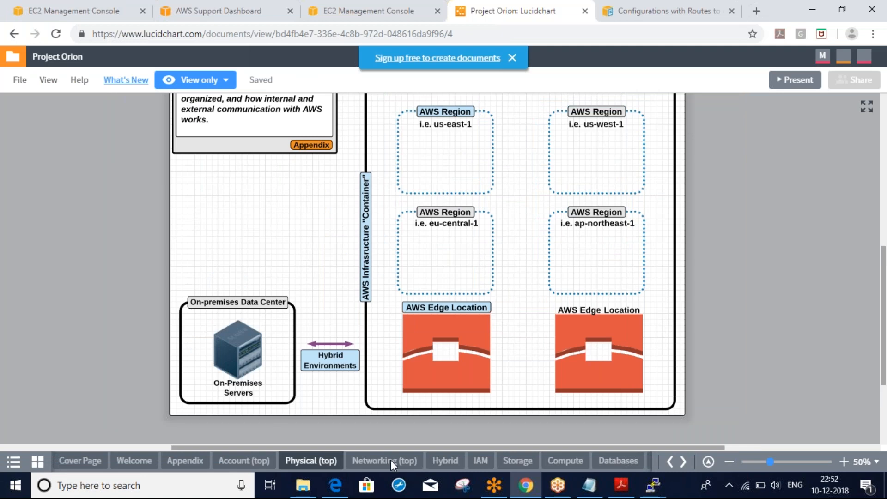
left_click(390, 459)
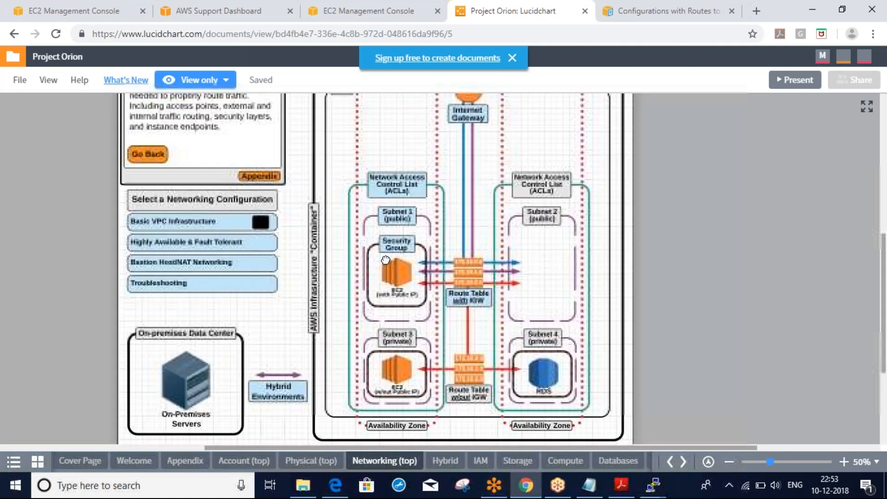
left_click_drag(386, 267, 385, 281)
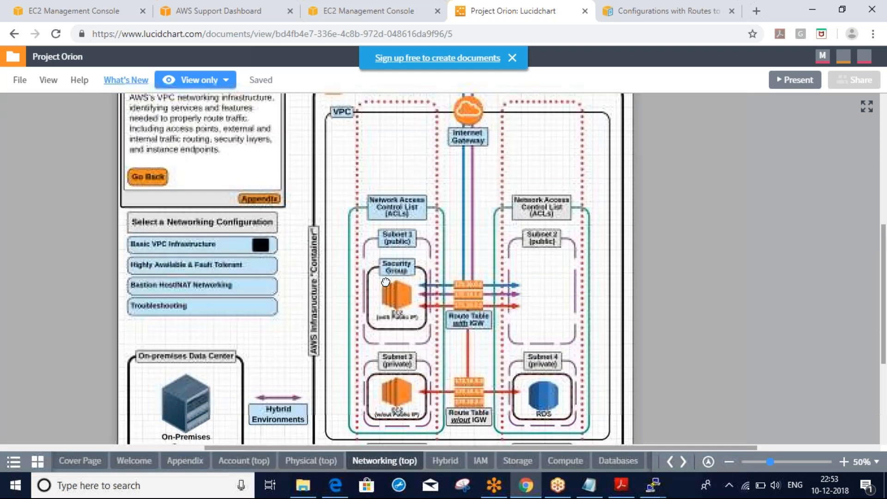
Go back to the browser tab with the EC2 instances list and load Google in it.
left_click(244, 17)
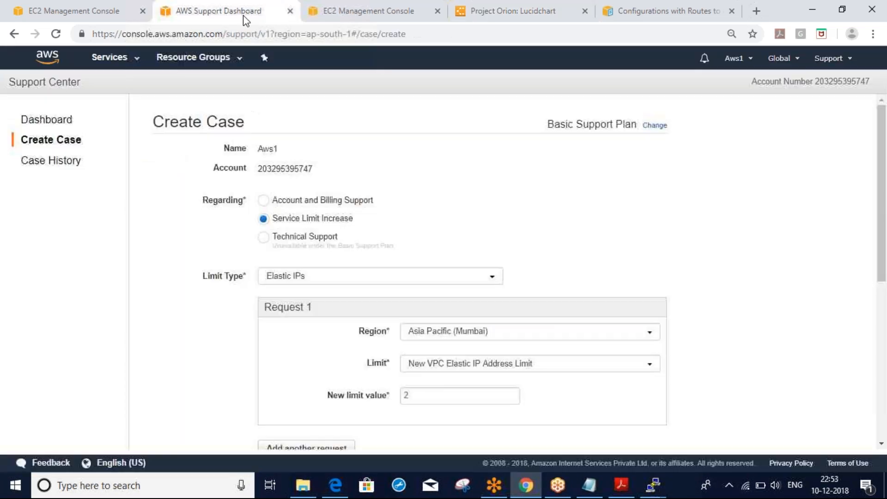
left_click(333, 13)
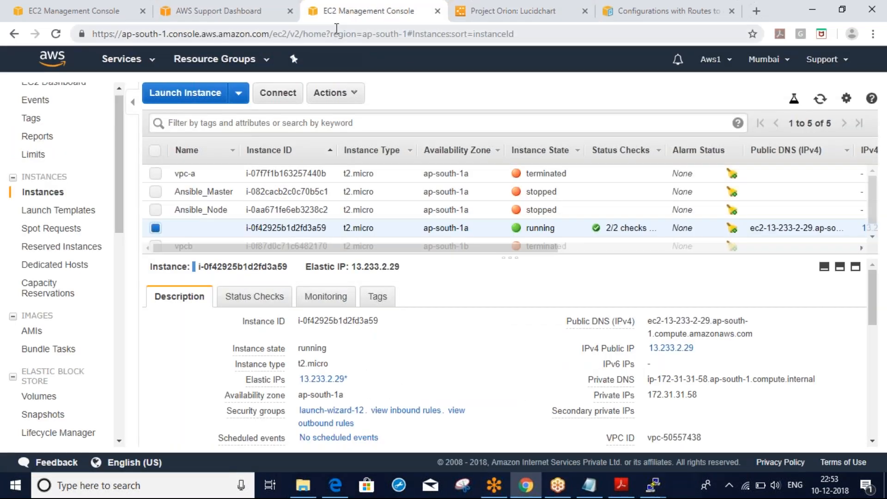
left_click(337, 29)
type("g")
key("Return")
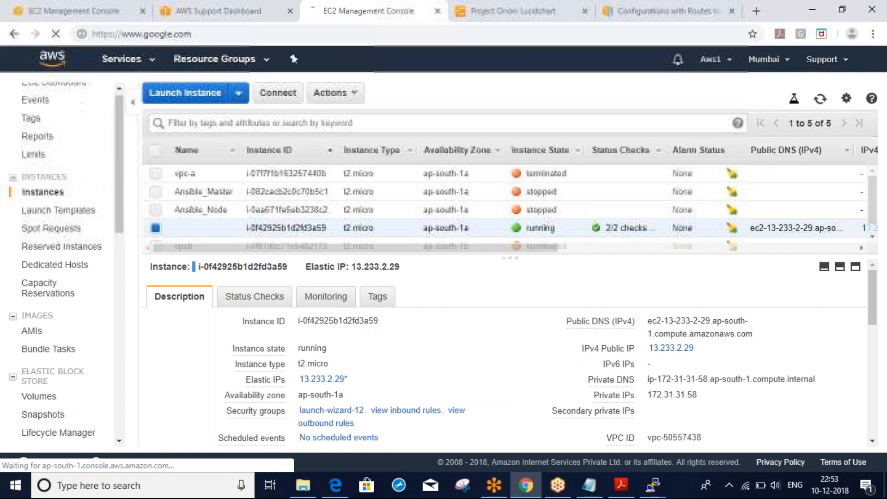
Search Google for "aws elastic ip".
type("aws elea")
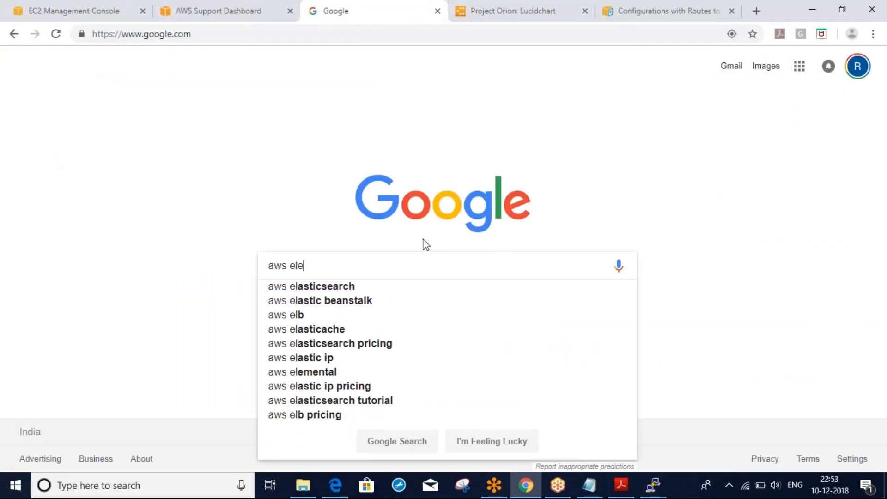
key("BackSpace")
key("BackSpace")
type("as")
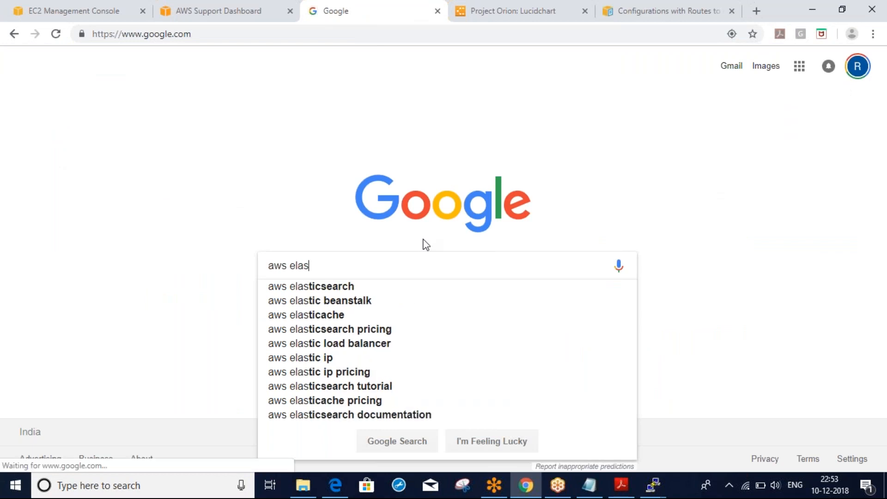
key("Down")
key("Down")
key("Down")
key("Down")
key("Down")
key("Down")
key("Return")
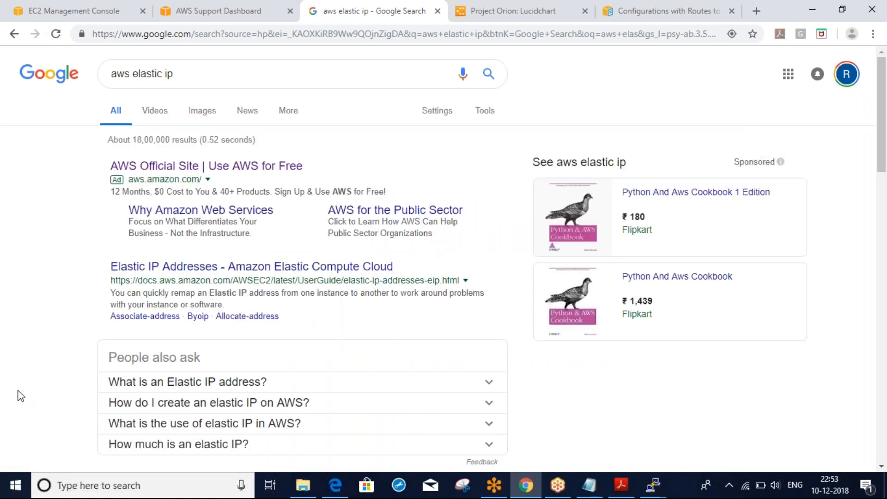
Open the search result "Elastic IP Addresses - Amazon Virtual Private Cloud" from the AWS documentation.
scroll(21, 396, "down", 1)
scroll(21, 396, "down", 1)
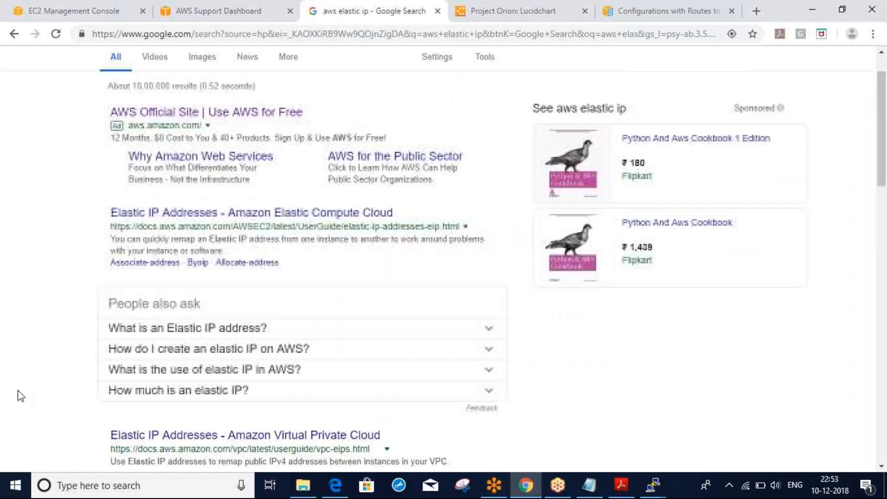
scroll(21, 396, "down", 3)
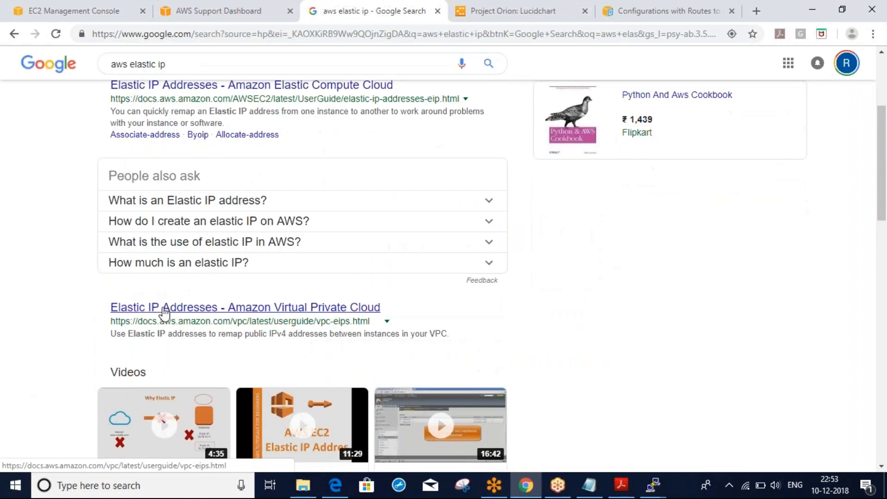
left_click(164, 312)
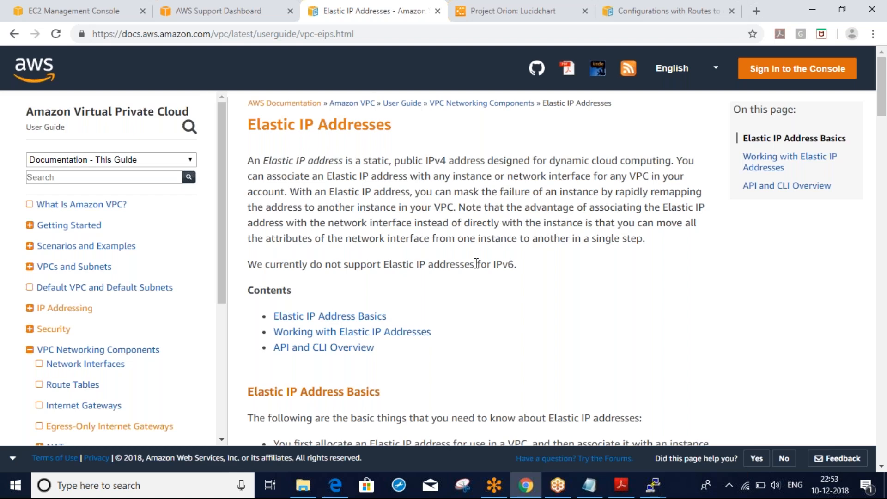
Highlight the Elastic IP Address Basics passages on hourly charges for addresses without a running instance, on a stopped instance or on an unattached network interface.
scroll(476, 264, "down", 4)
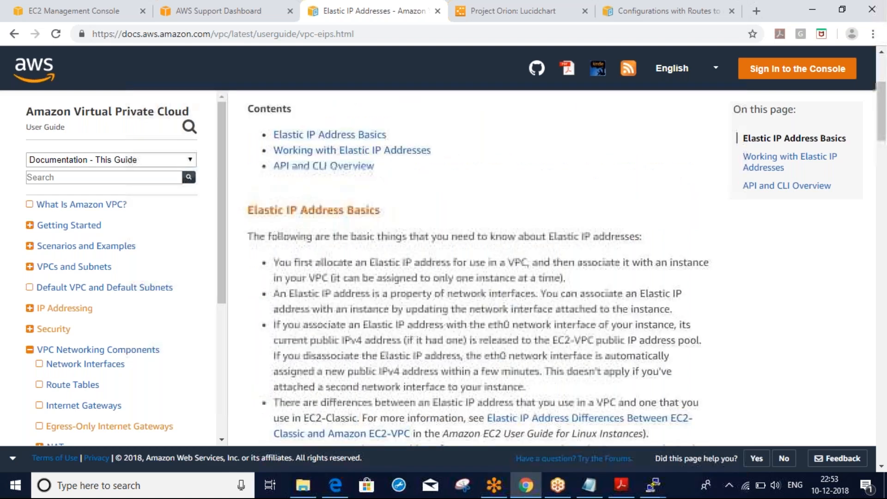
scroll(476, 264, "down", 1)
scroll(477, 263, "down", 6)
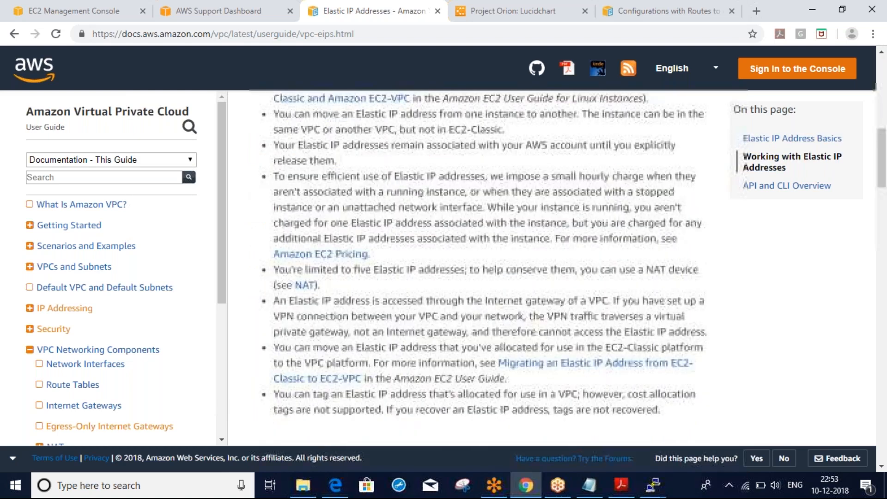
scroll(476, 263, "down", 3)
scroll(477, 264, "up", 1)
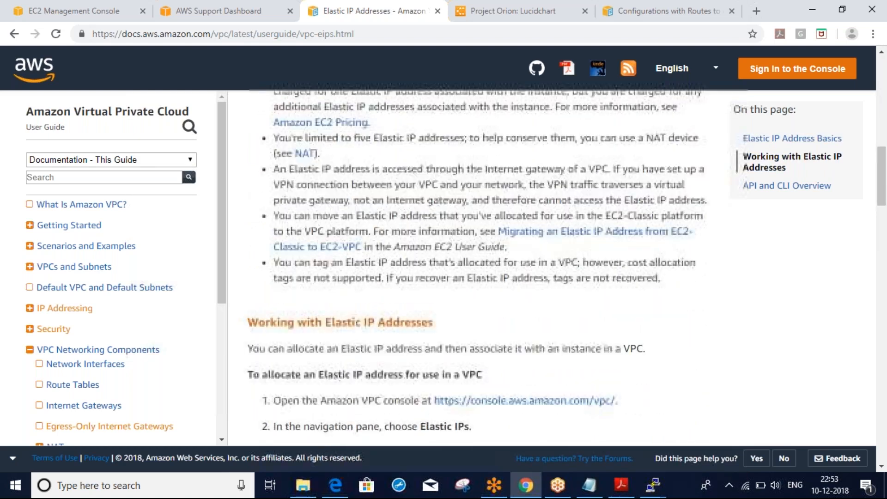
scroll(476, 264, "up", 6)
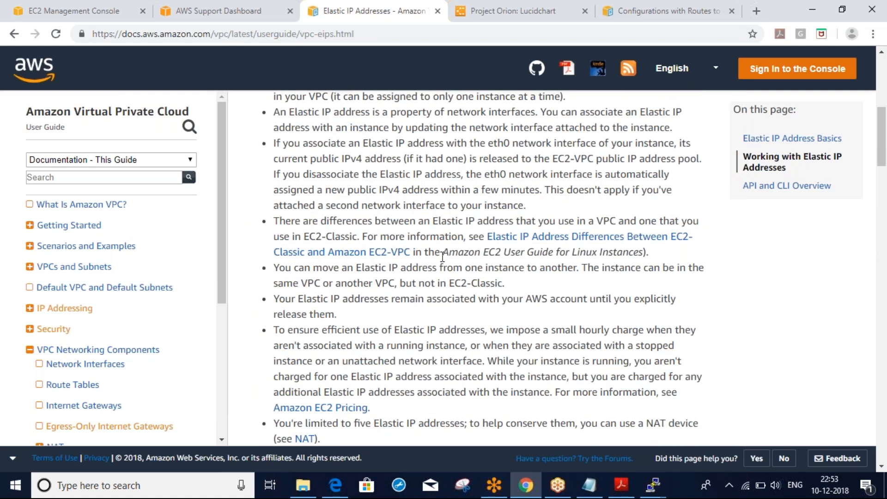
left_click_drag(273, 329, 465, 346)
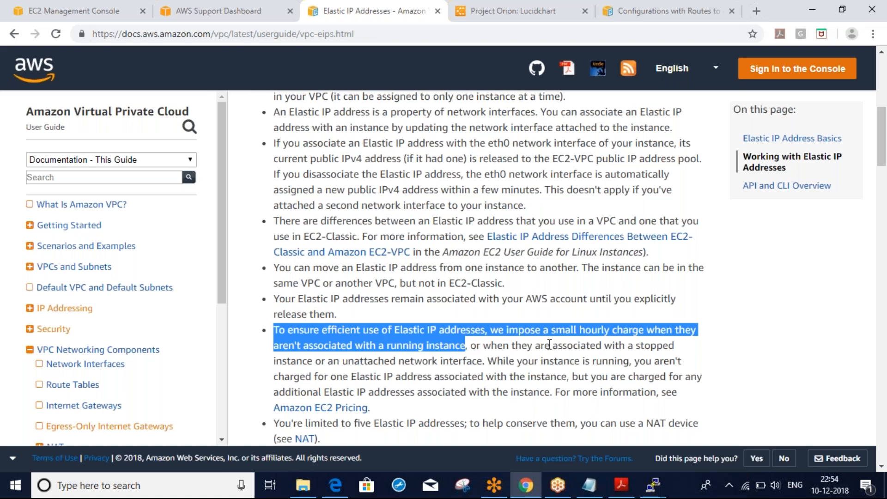
left_click_drag(553, 346, 308, 362)
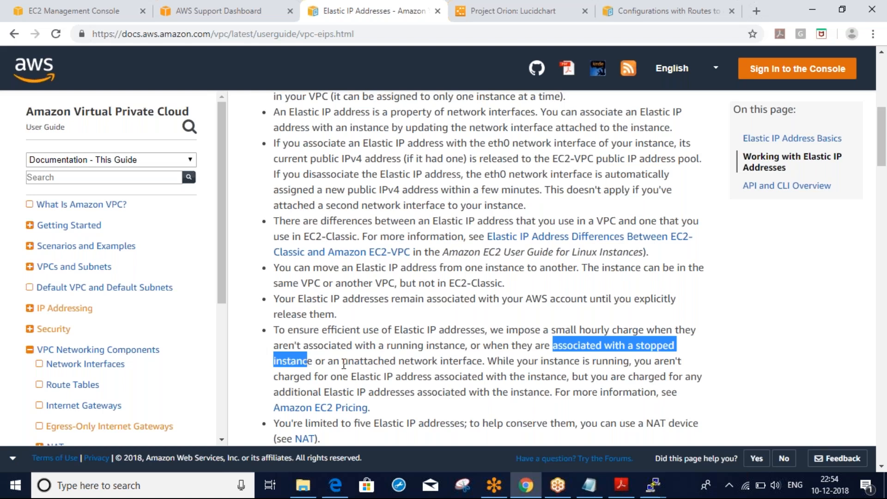
left_click_drag(343, 363, 478, 366)
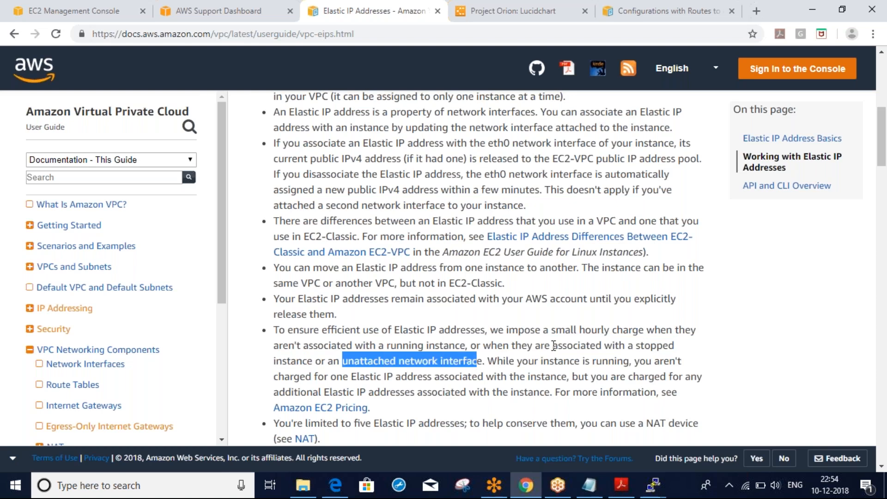
Highlight the sentence about not being charged for one Elastic IP address while the instance is running.
left_click(593, 376)
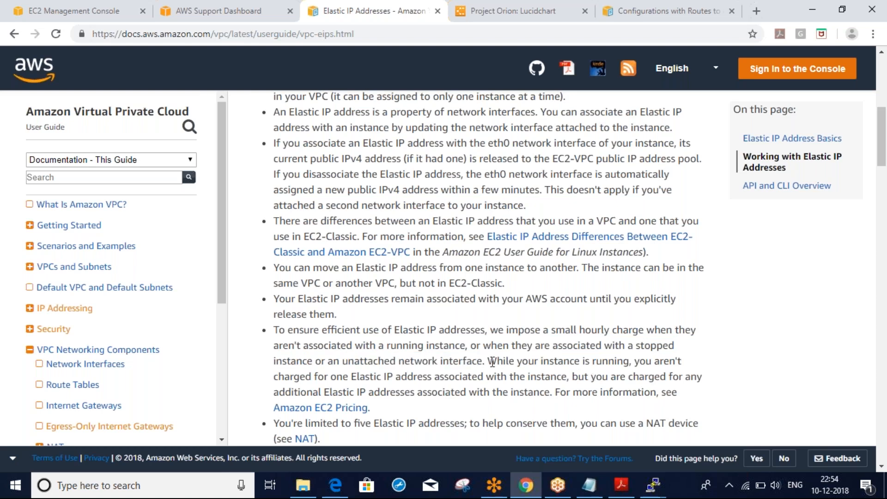
left_click_drag(482, 361, 529, 361)
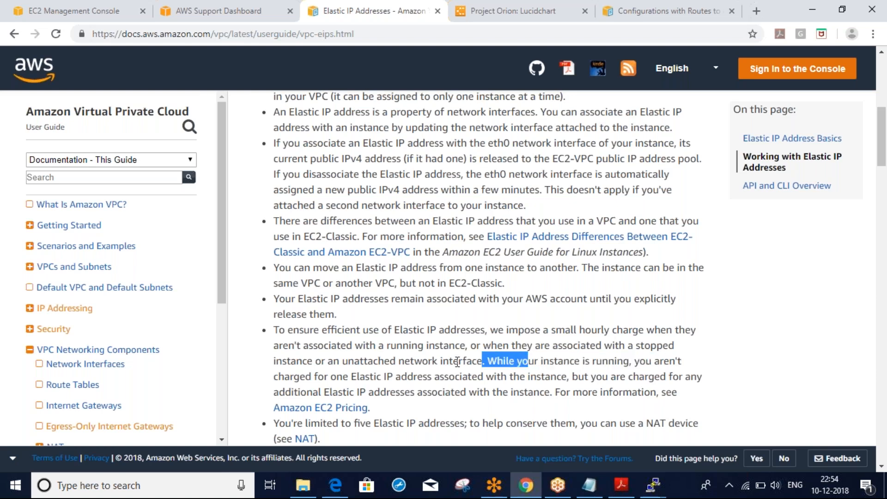
mouse_move(456, 362)
left_mouse_down()
mouse_move(377, 376)
mouse_move(452, 378)
left_mouse_up()
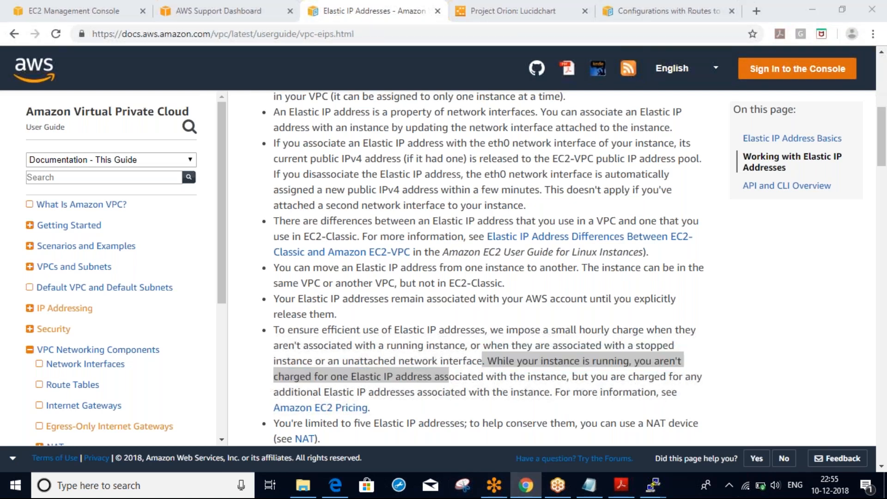
Return to the browser tab with the EC2 Elastic IPs list and open the VPC dashboard there.
left_click(98, 1)
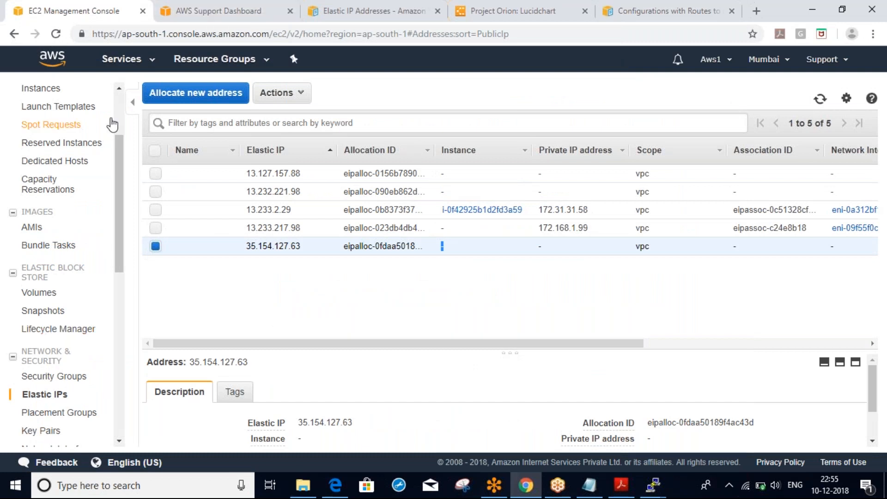
left_click(156, 62)
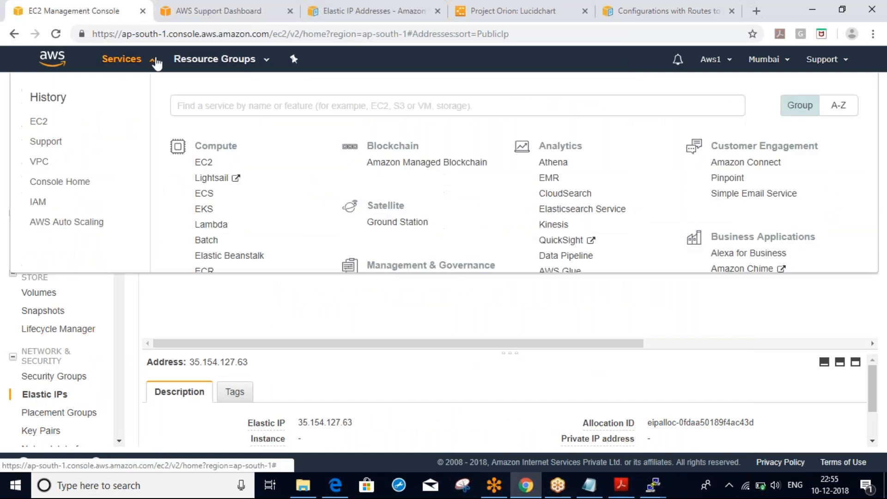
left_click(36, 162)
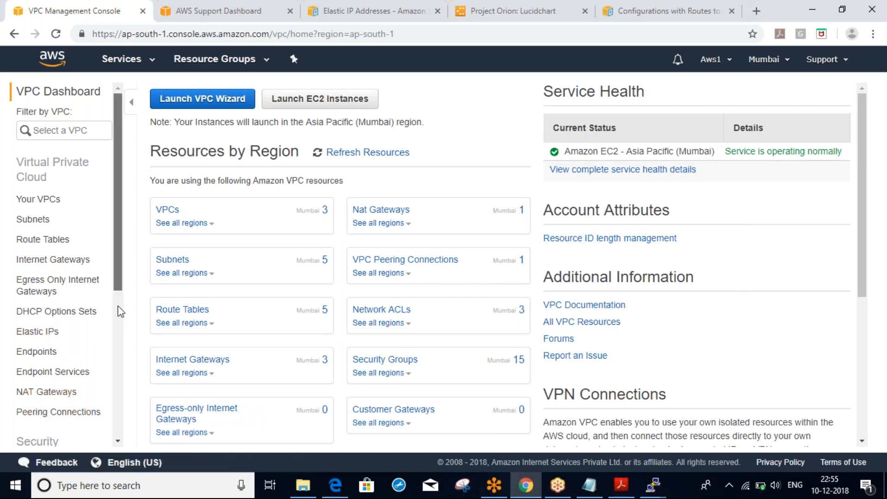
Review the VPN Connections and Transit Gateways sections in the VPC dashboard's navigation.
scroll(119, 312, "down", 5)
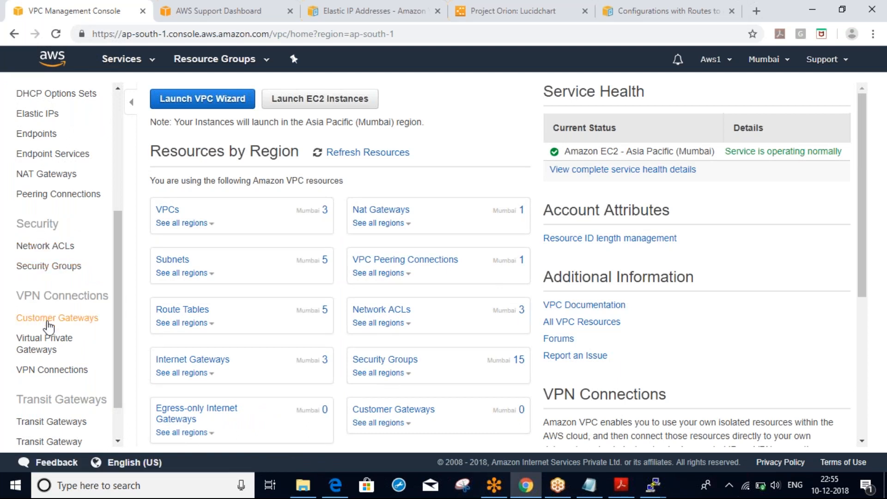
scroll(125, 362, "up", 1)
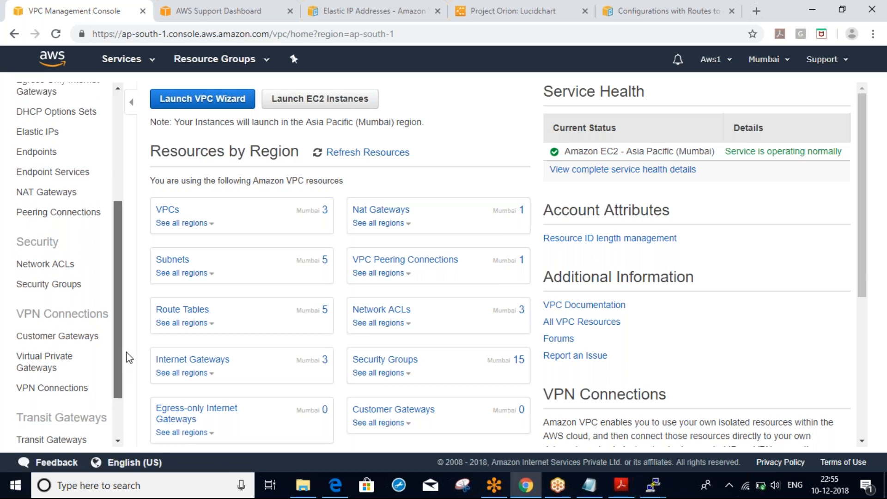
scroll(128, 357, "down", 3)
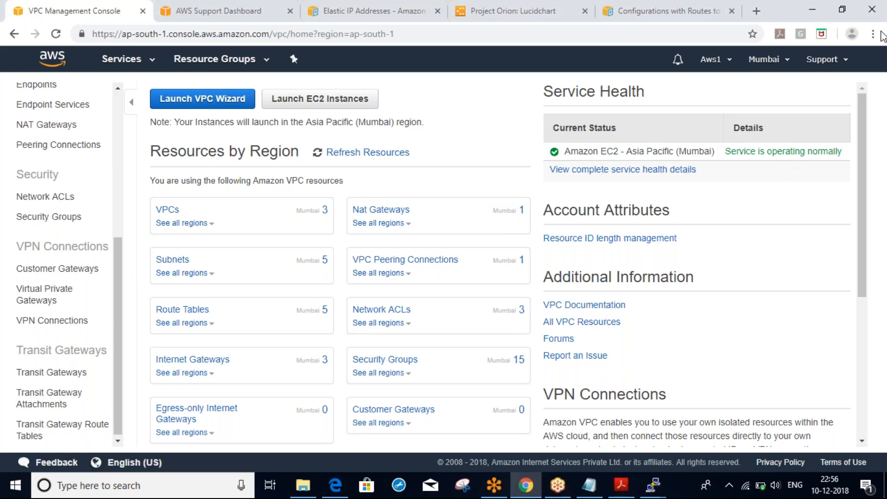
left_click(883, 36)
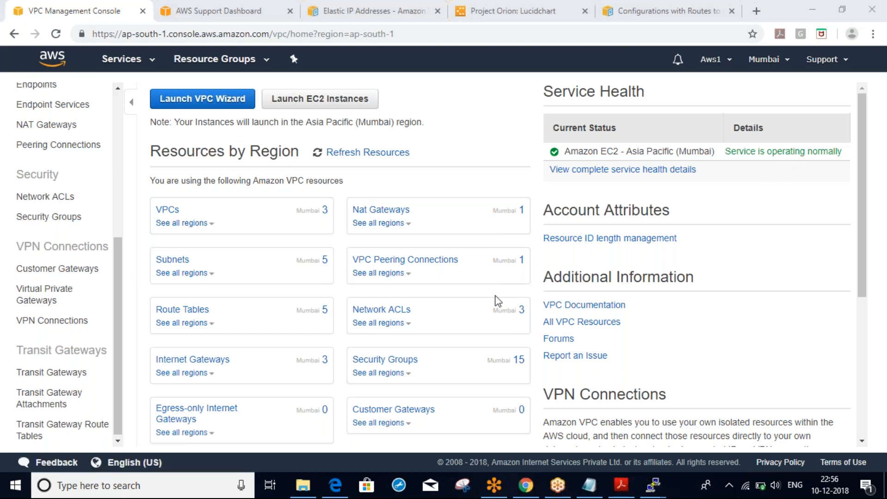